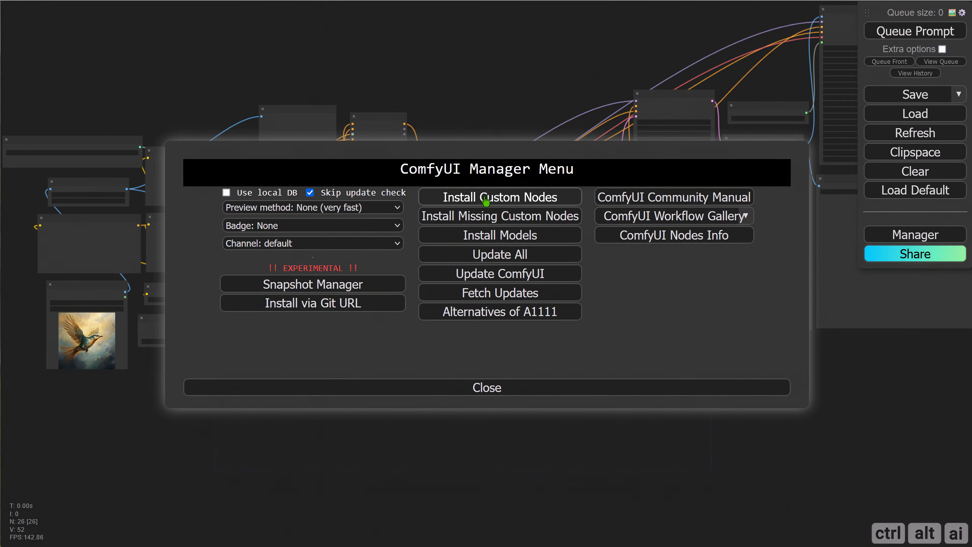
Check the installed custom nodes for Visual Area Conditioning / Latent composition and UltimateSDUpscale, closing the list when done.
left_click(486, 200)
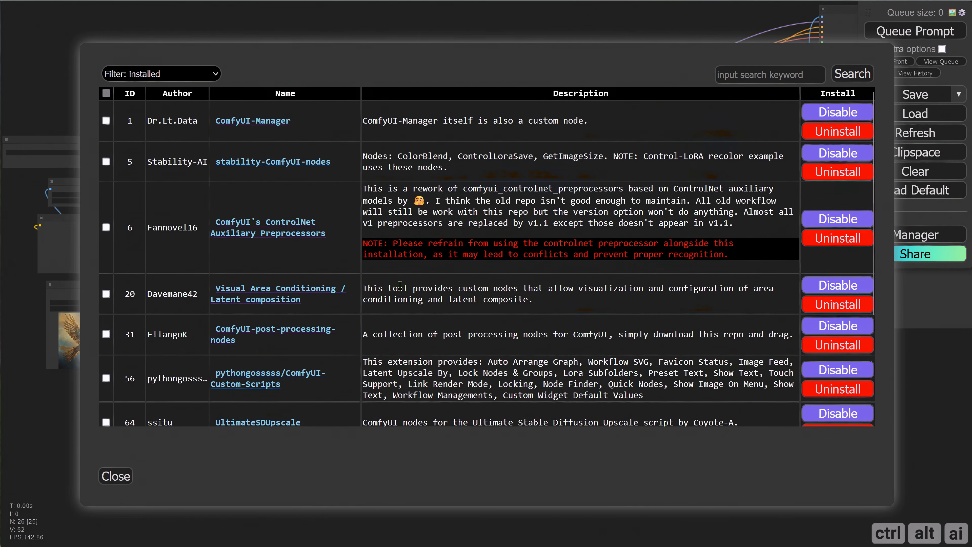
scroll(400, 284, "down", 2)
scroll(401, 288, "down", 2)
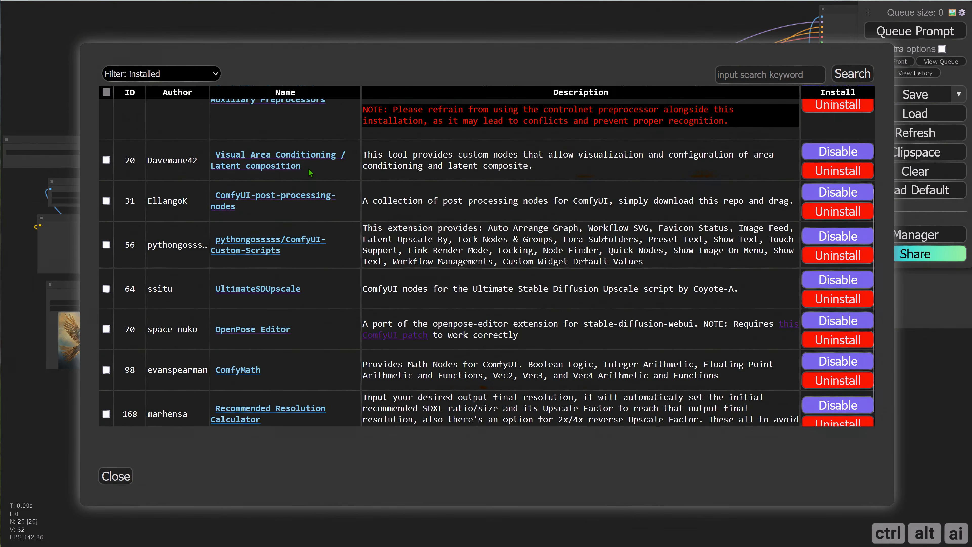
left_click_drag(306, 168, 214, 154)
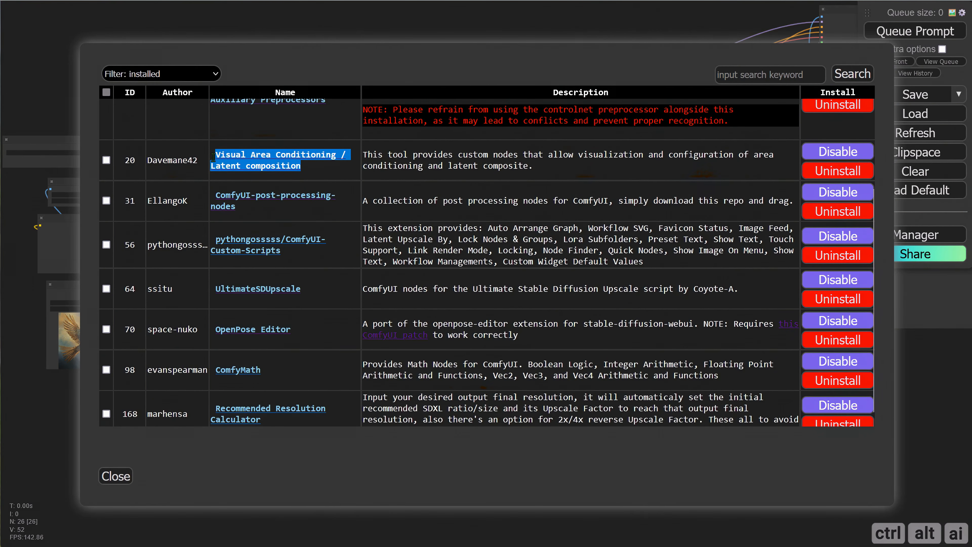
left_click_drag(314, 294, 209, 290)
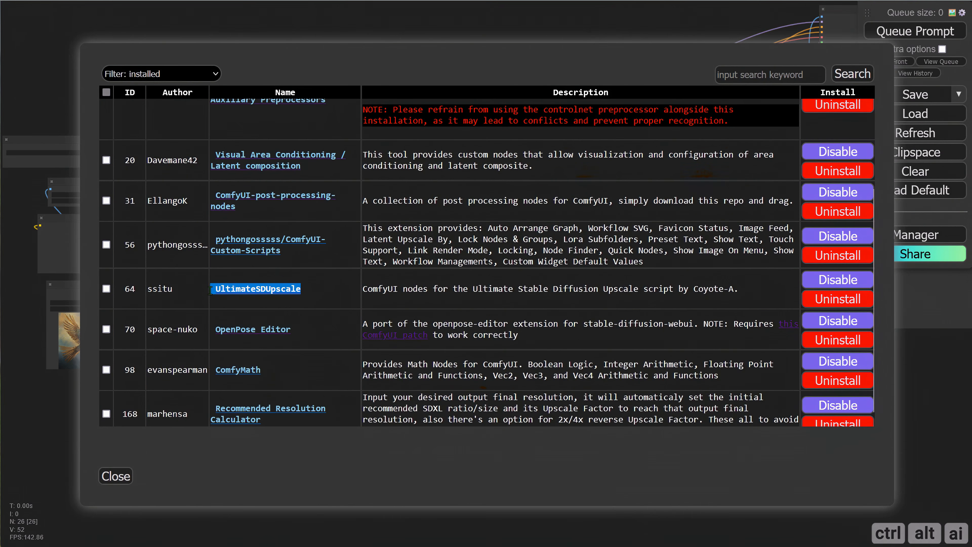
left_click(388, 303)
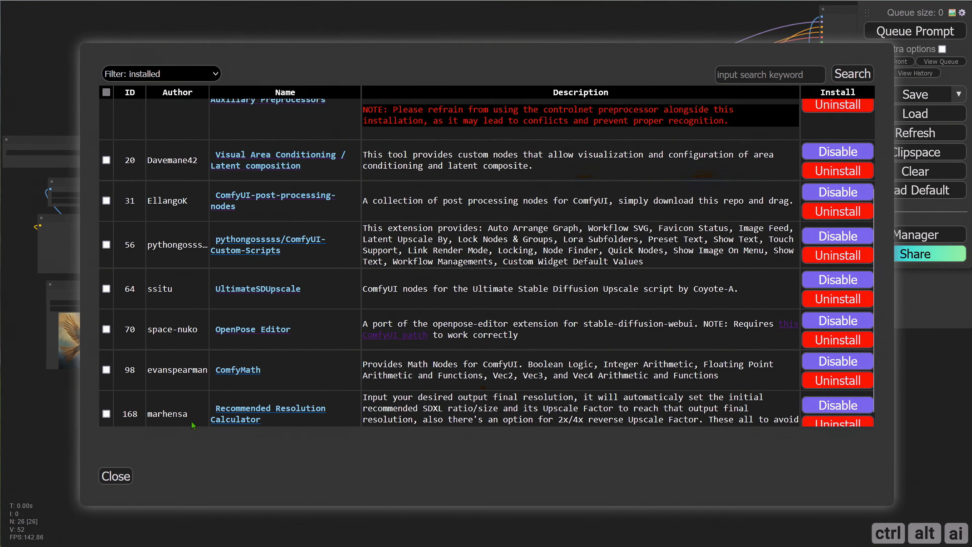
left_click(119, 479)
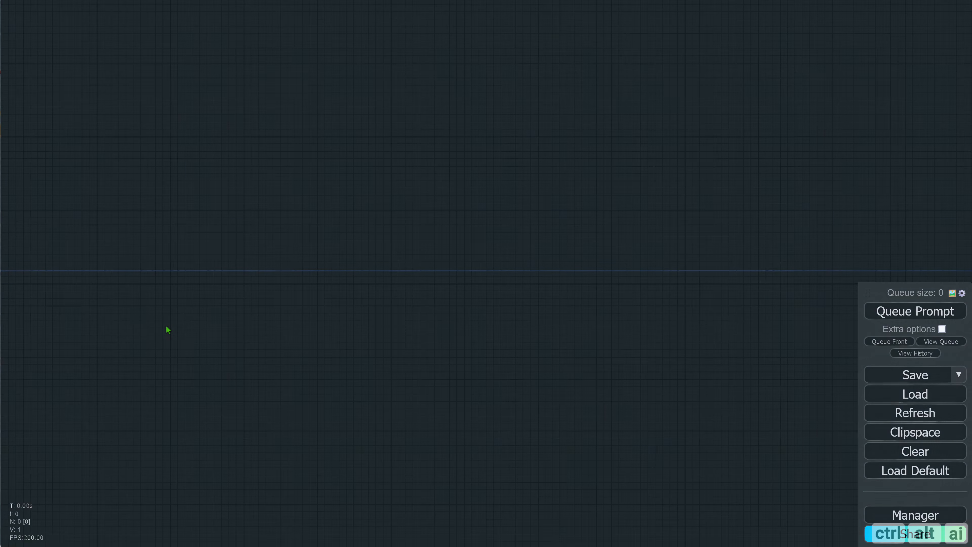
Add a Load Checkpoint node to the empty canvas and widen it so the full checkpoint name fits.
right_click(167, 329)
left_click(191, 326)
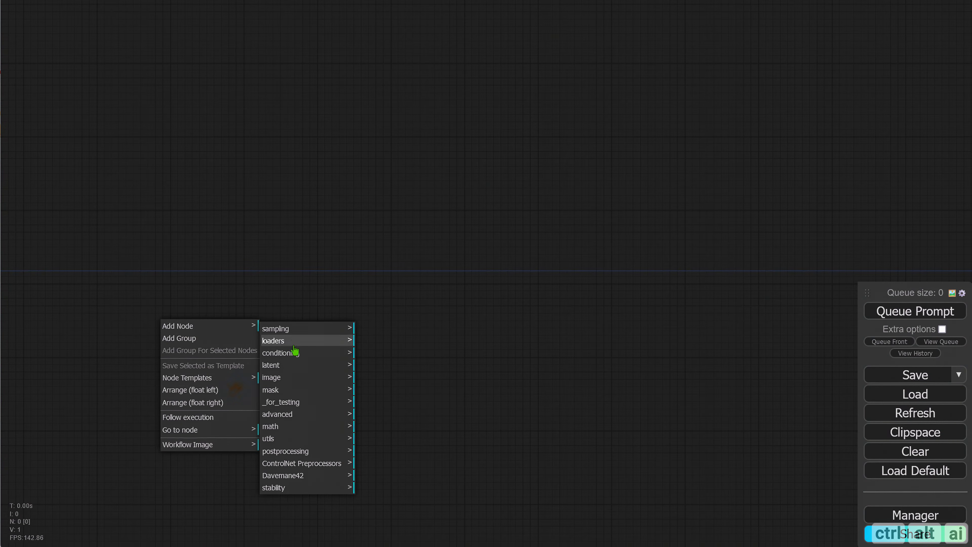
left_click(292, 342)
left_click(395, 332)
left_click_drag(309, 318, 193, 318)
left_click_drag(279, 403, 324, 405)
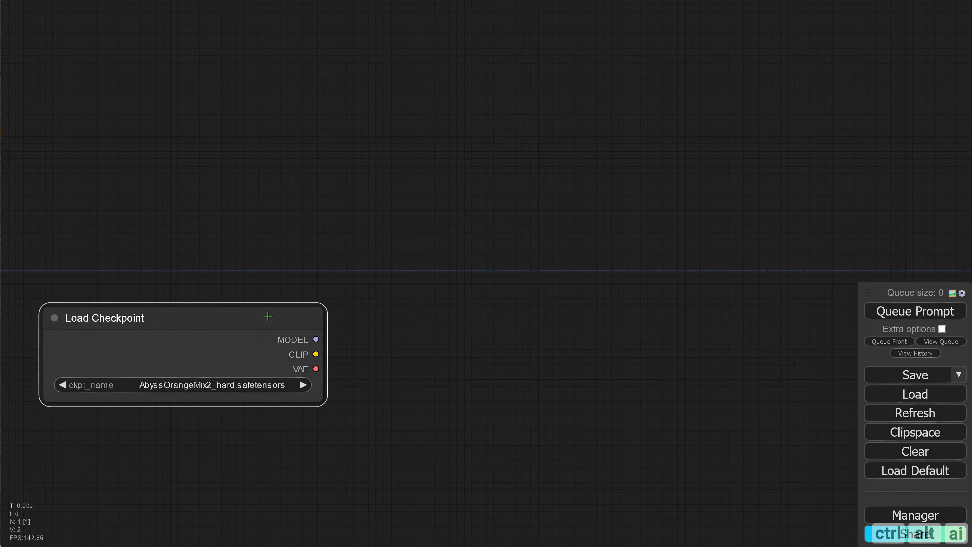
Set the Load Checkpoint node's model to revAnimated_v122EOL.safetensors.
left_click_drag(268, 317, 269, 325)
left_click(272, 397)
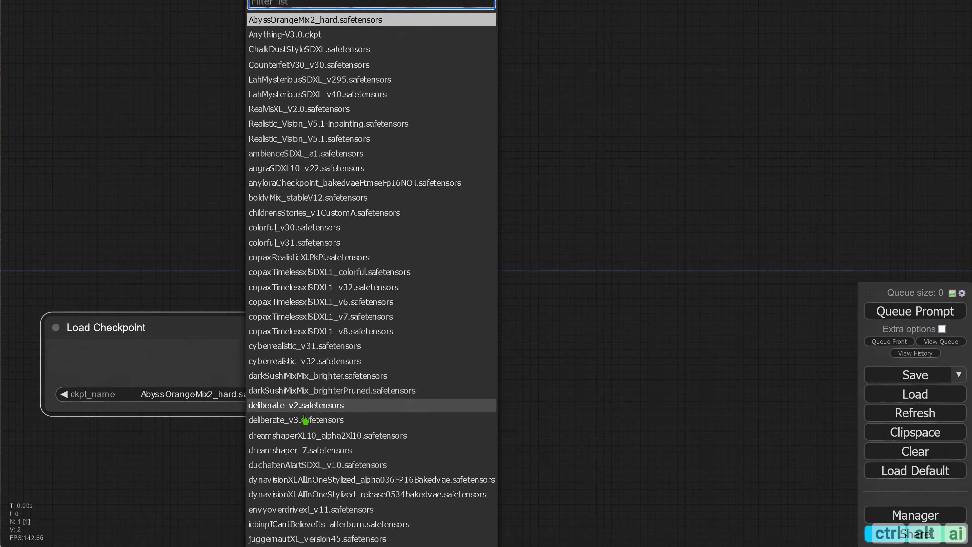
scroll(305, 419, "down", 5)
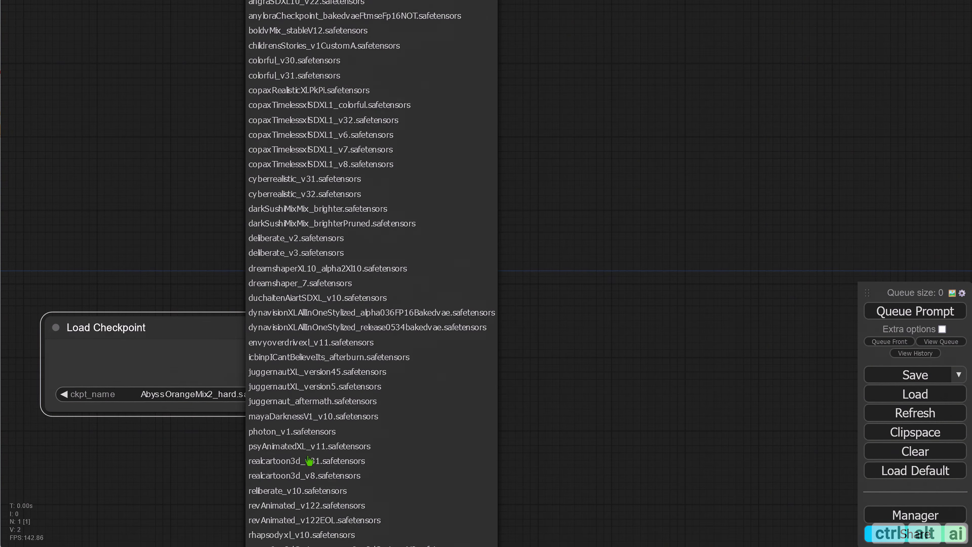
scroll(309, 464, "down", 1)
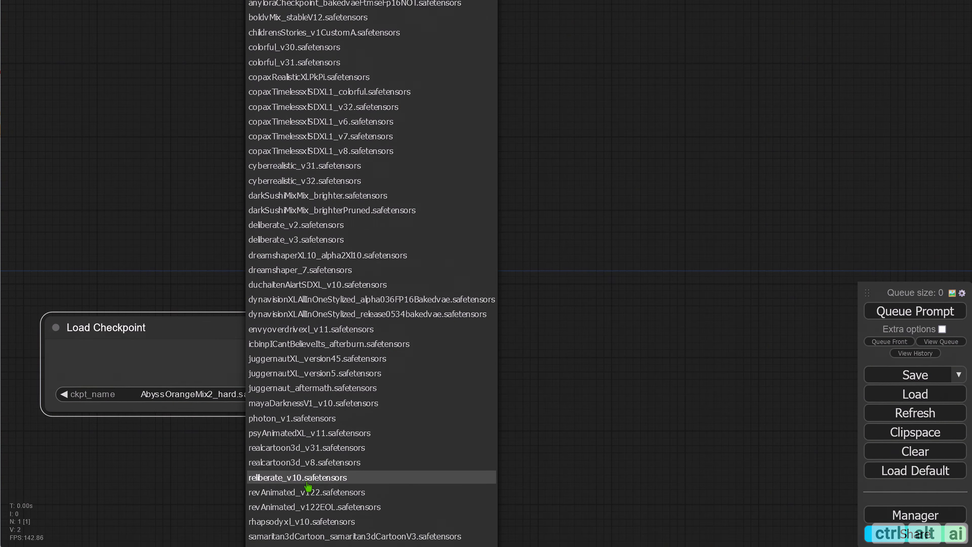
left_click(305, 507)
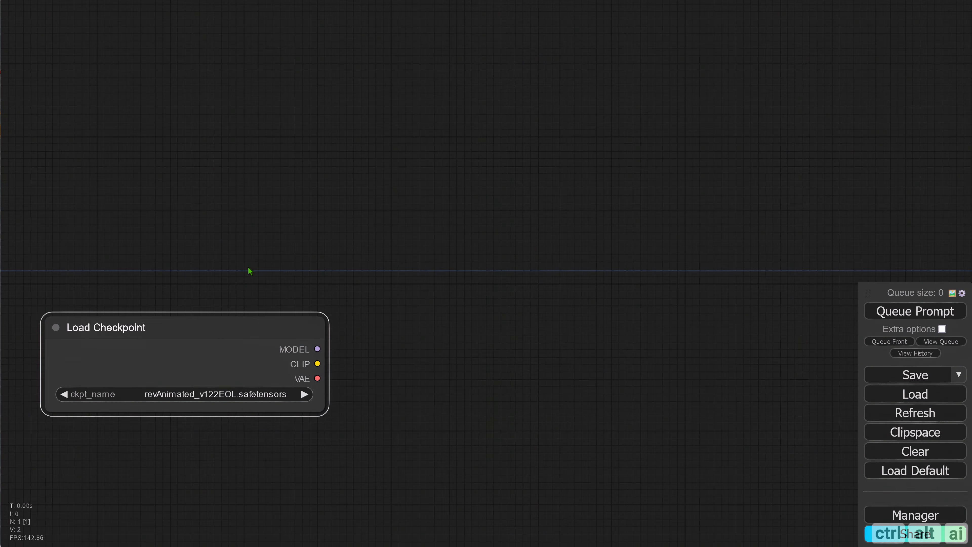
Add a CLIP Set Last Layer node above the checkpoint loader and connect the loader's CLIP output to it.
left_click_drag(248, 267, 284, 313)
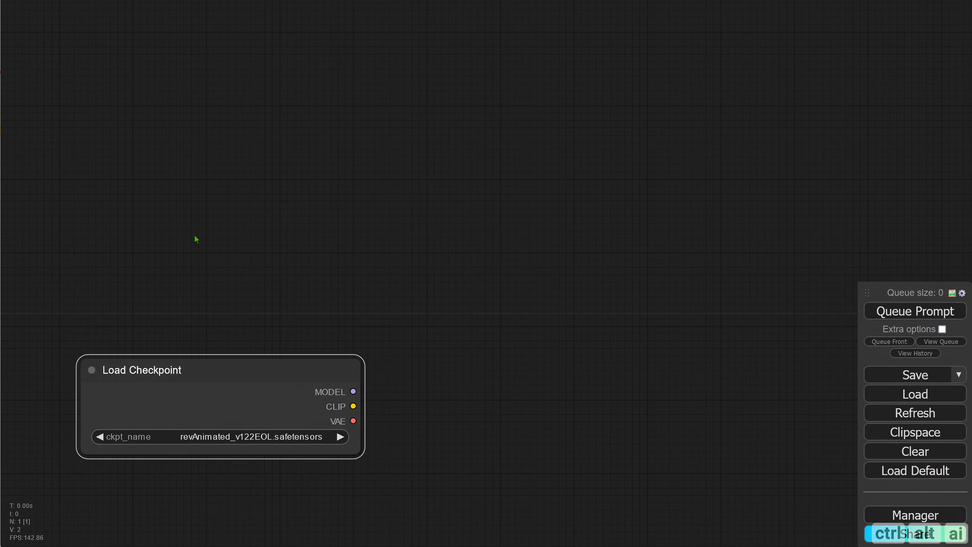
double_click(202, 240)
type("c")
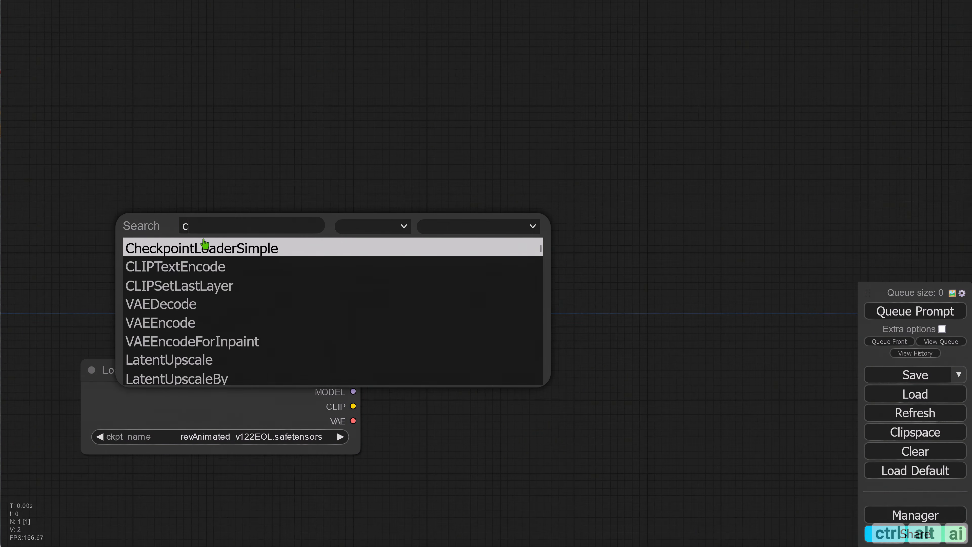
type("lip")
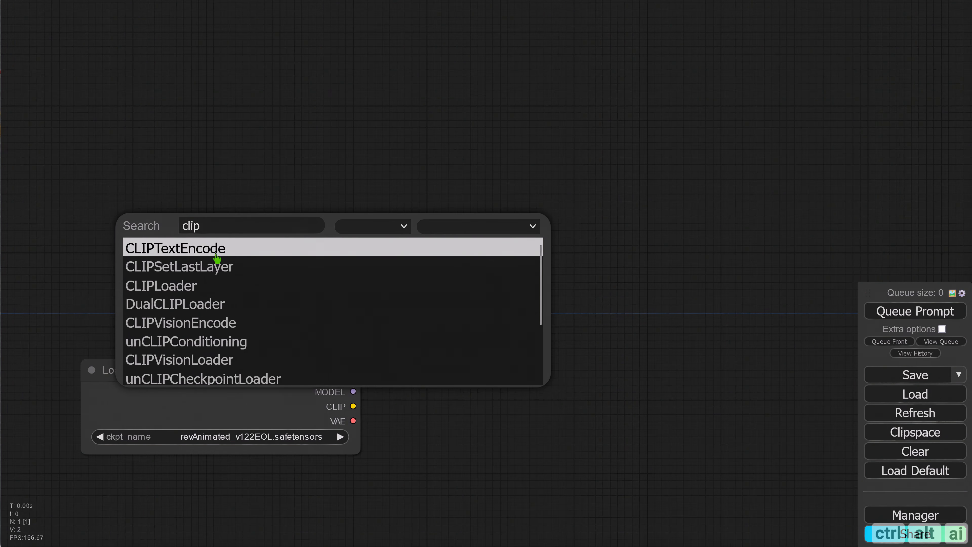
left_click(223, 266)
left_click_drag(252, 247, 173, 300)
left_click_drag(353, 406, 130, 305)
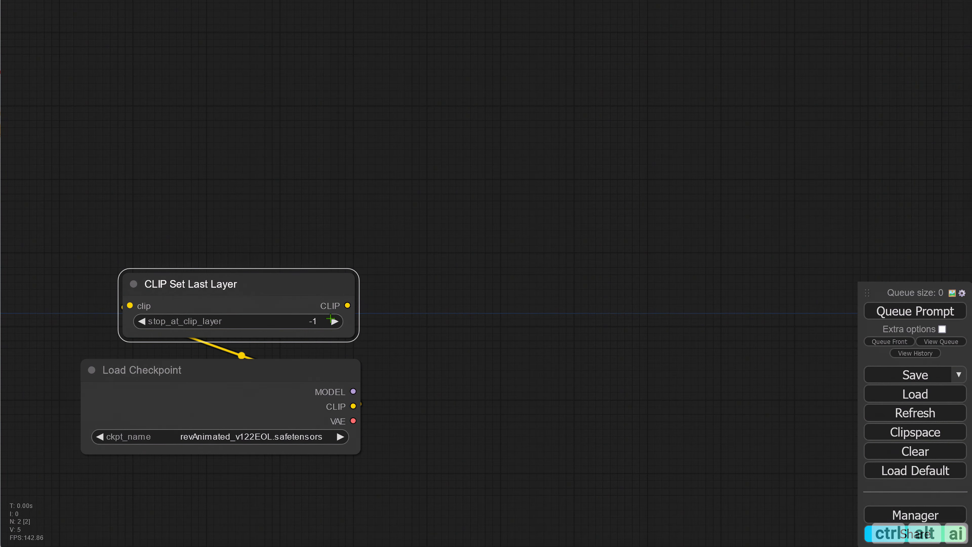
Add a CLIPTextEncode node fed by the CLIP output of CLIP Set Last Layer.
left_click_drag(389, 305, 403, 219)
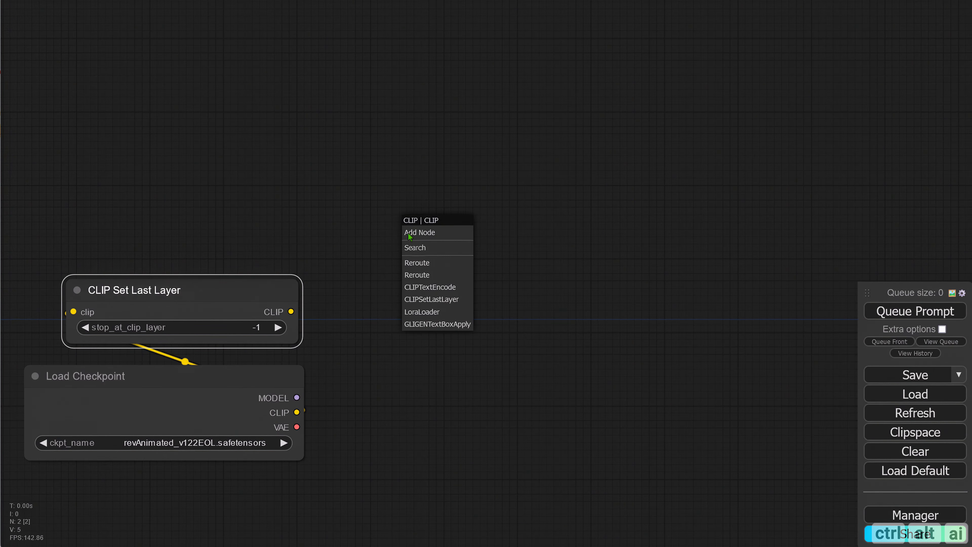
left_click(422, 291)
left_click_drag(483, 227, 428, 222)
Rename the CLIP Text Encode node to "Base Positive Prompt".
right_click(427, 221)
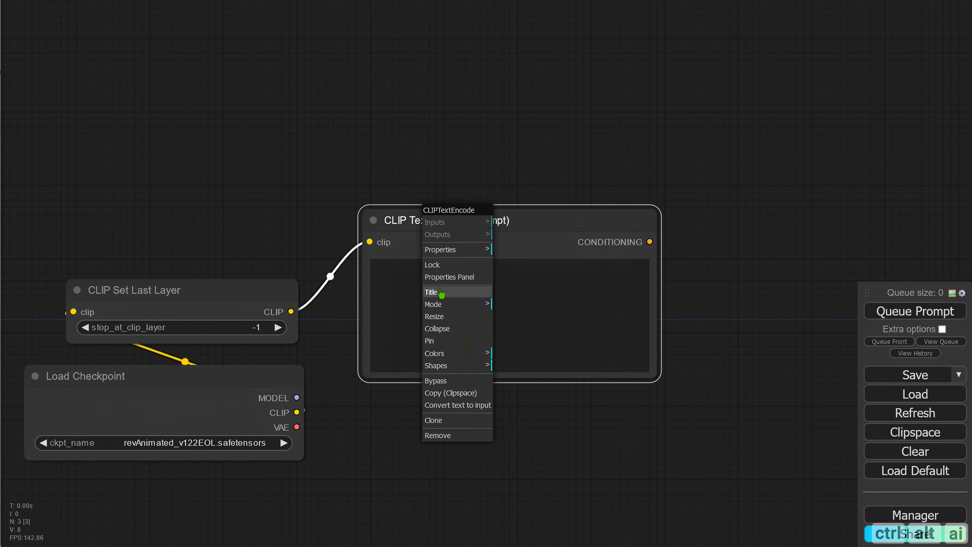
left_click(442, 292)
triple_click(539, 288)
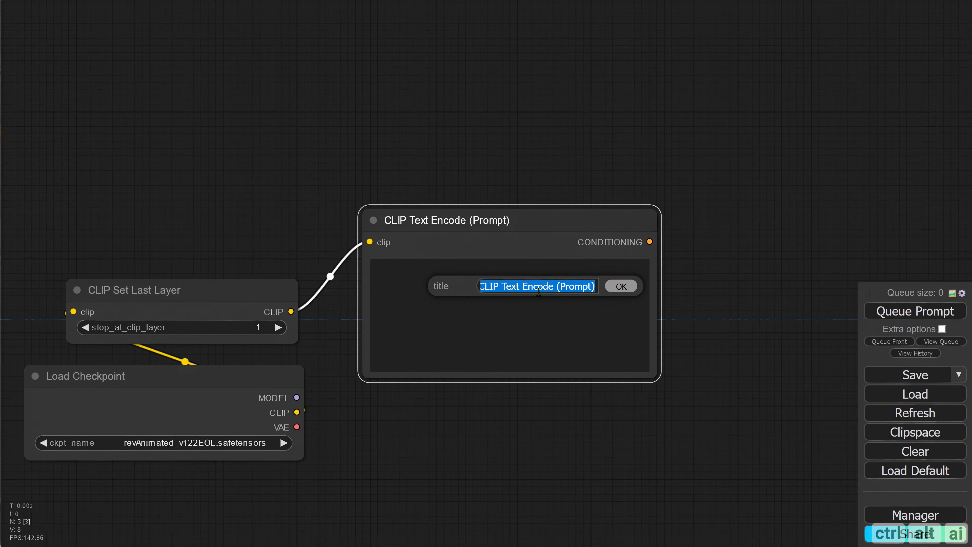
type("BAse P")
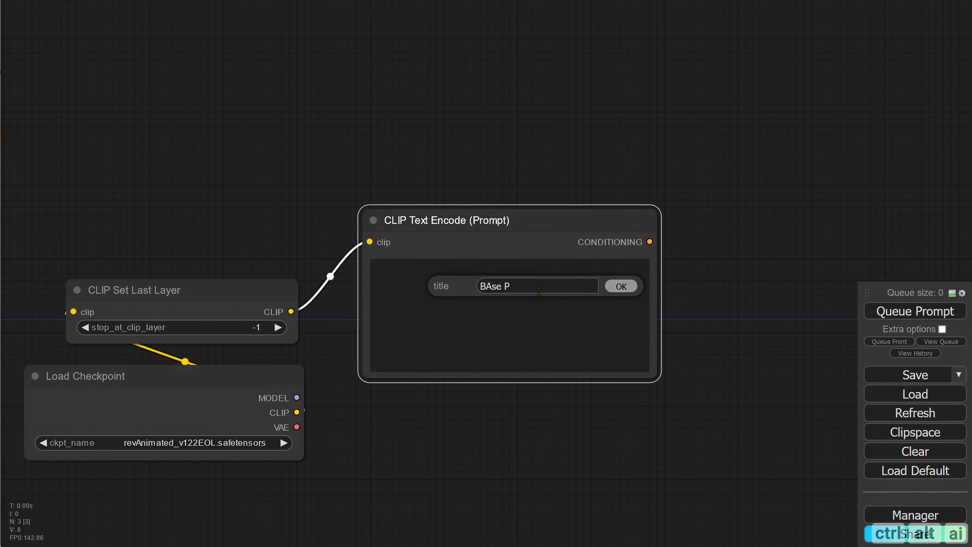
type("ositive Prompt")
key("Right")
key("Delete")
type("a")
left_click_drag(570, 287, 480, 286)
left_click(617, 293)
left_click_drag(447, 229, 443, 220)
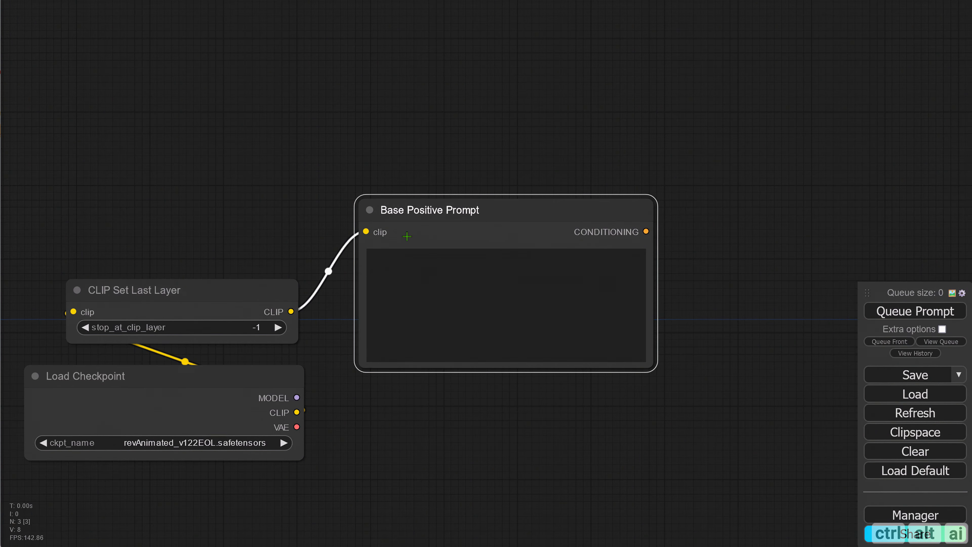
Duplicate the Base Positive Prompt node below the original and connect the copy to the CLIP Set Last Layer output.
left_click_drag(410, 221, 411, 394)
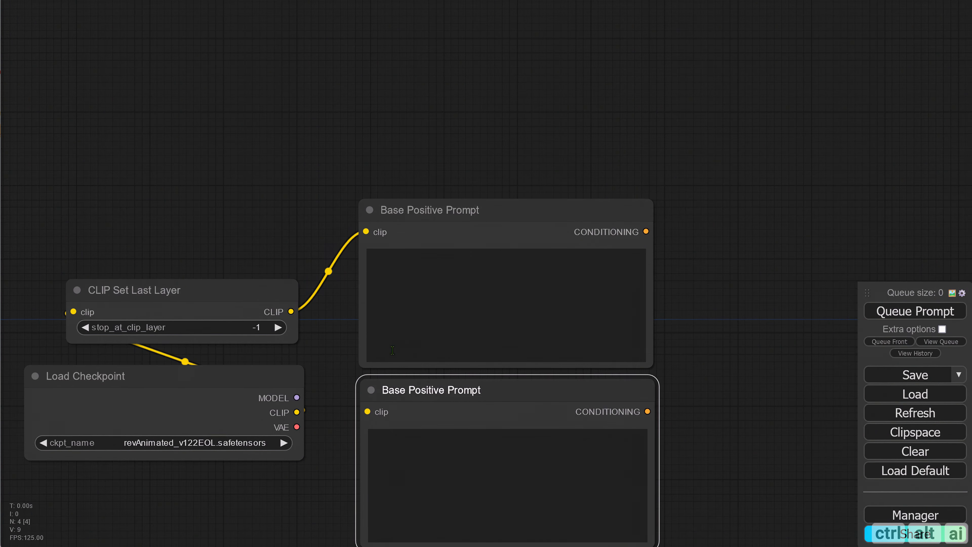
left_click_drag(343, 343, 342, 238)
left_click_drag(399, 280, 400, 285)
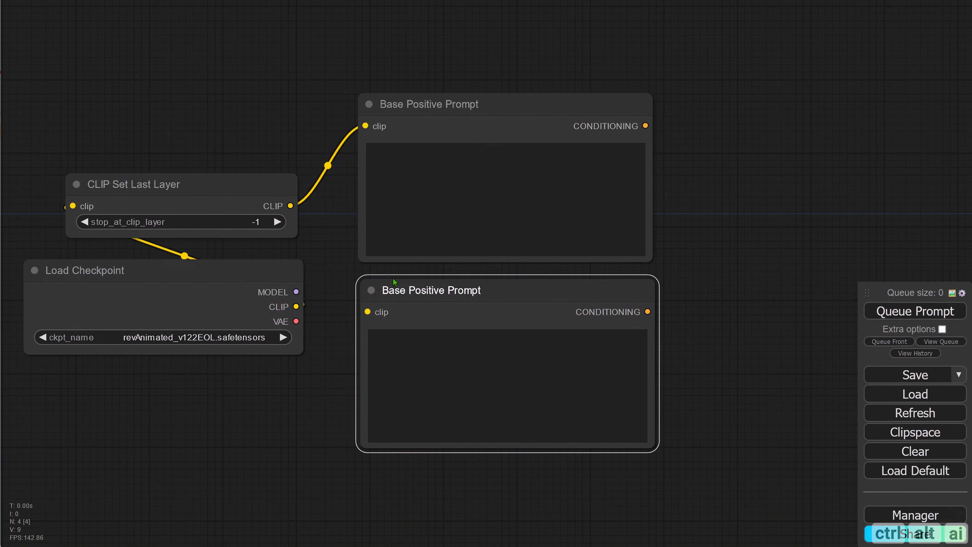
left_click_drag(290, 206, 366, 313)
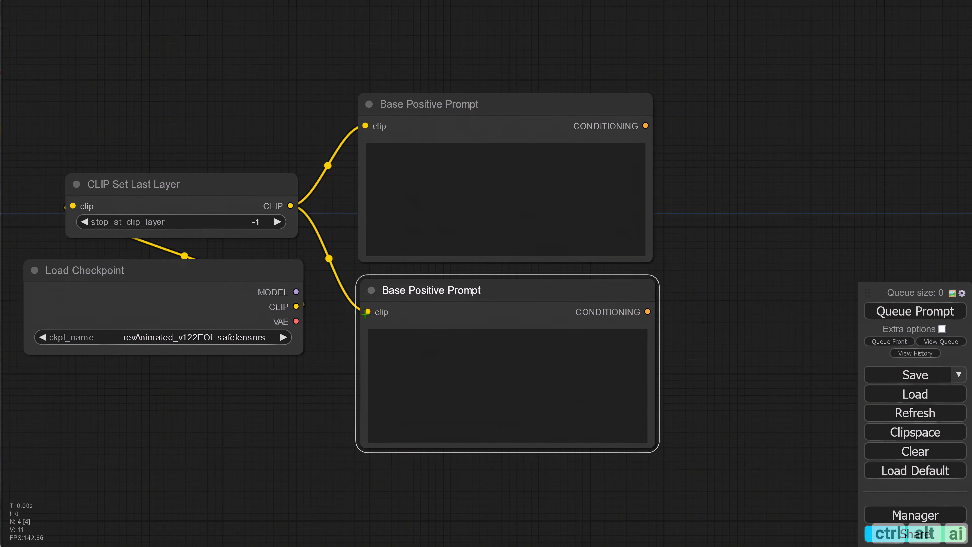
Rename the duplicated prompt node to "Base Negative Prompt".
right_click(425, 294)
left_click(442, 351)
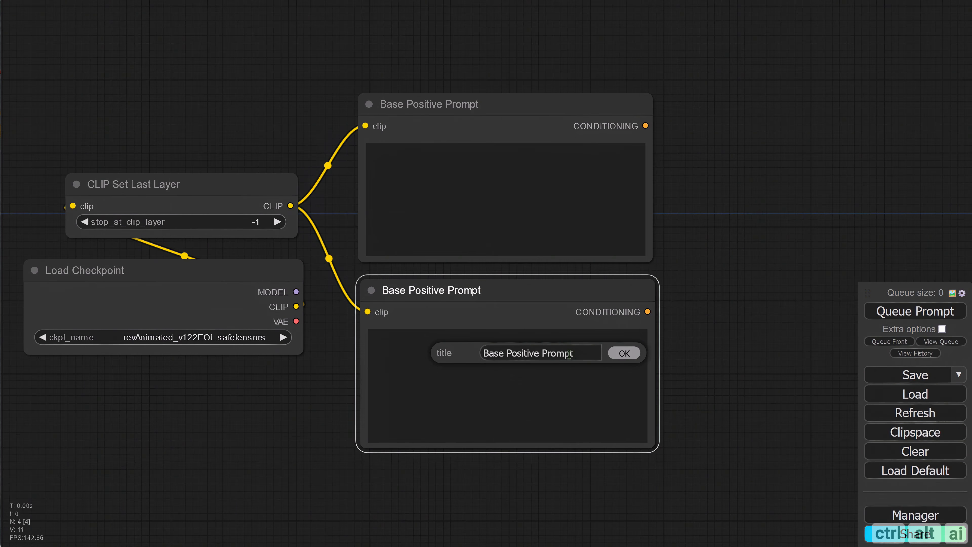
double_click(524, 354)
type("Negative")
left_click(624, 353)
Add a KSampler node beside the prompt nodes, fed by the checkpoint loader's MODEL output.
left_click_drag(216, 420, 135, 434)
left_click_drag(693, 303, 638, 314)
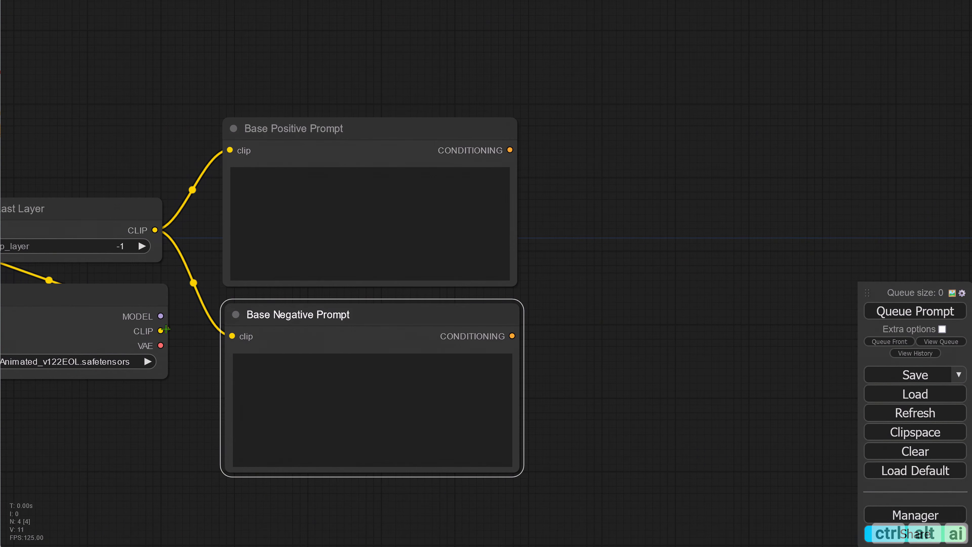
left_click_drag(161, 316, 631, 147)
left_click(647, 210)
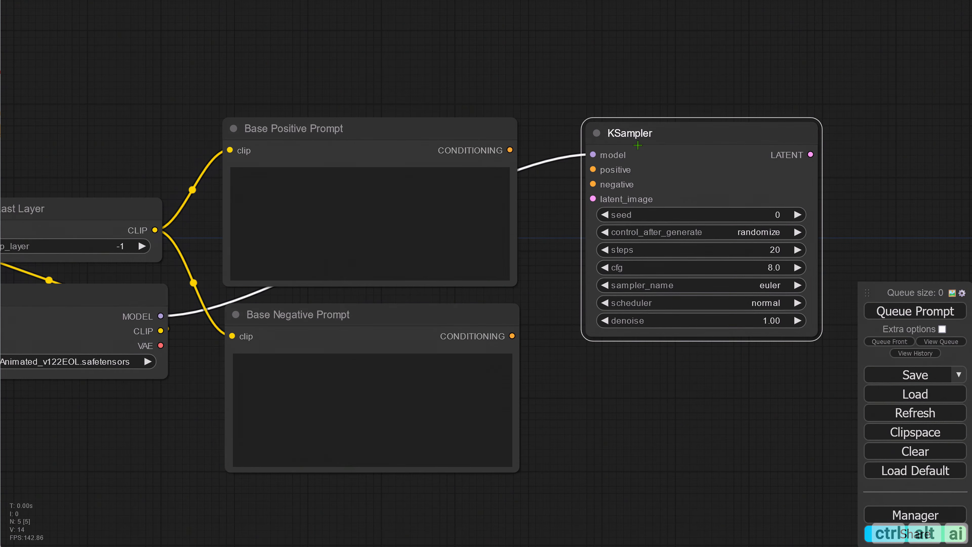
Connect the positive and negative prompts to the KSampler and place an Empty Latent Image node below it, feeding latent_image.
left_click_drag(706, 390, 571, 386)
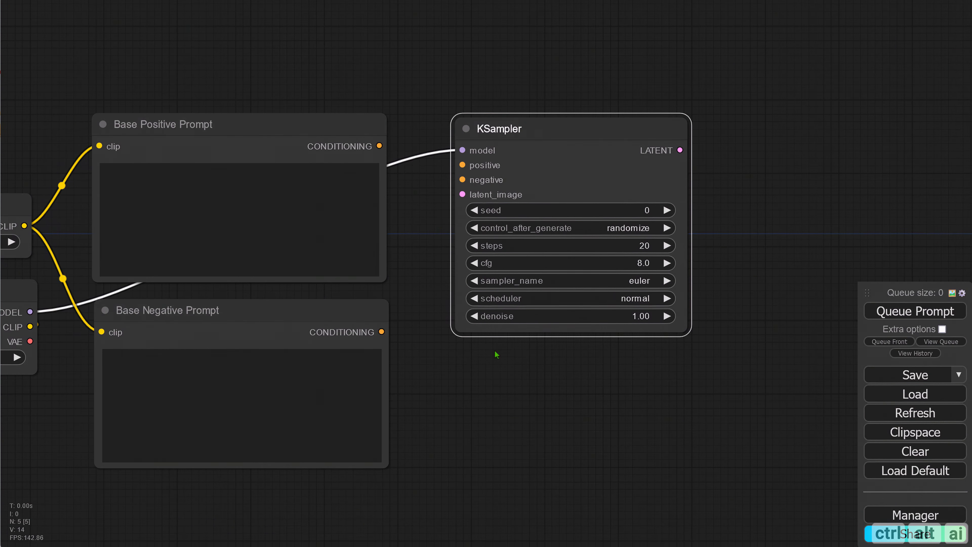
left_click_drag(379, 146, 462, 165)
left_click_drag(381, 332, 451, 379)
left_click(478, 484)
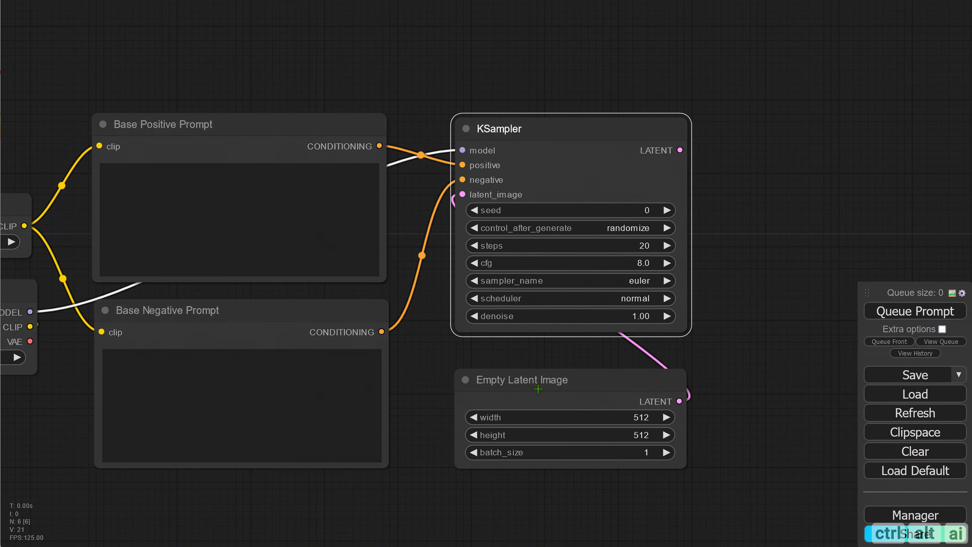
left_click_drag(537, 383, 511, 371)
left_click_drag(703, 409, 604, 426)
left_click_drag(488, 152, 465, 153)
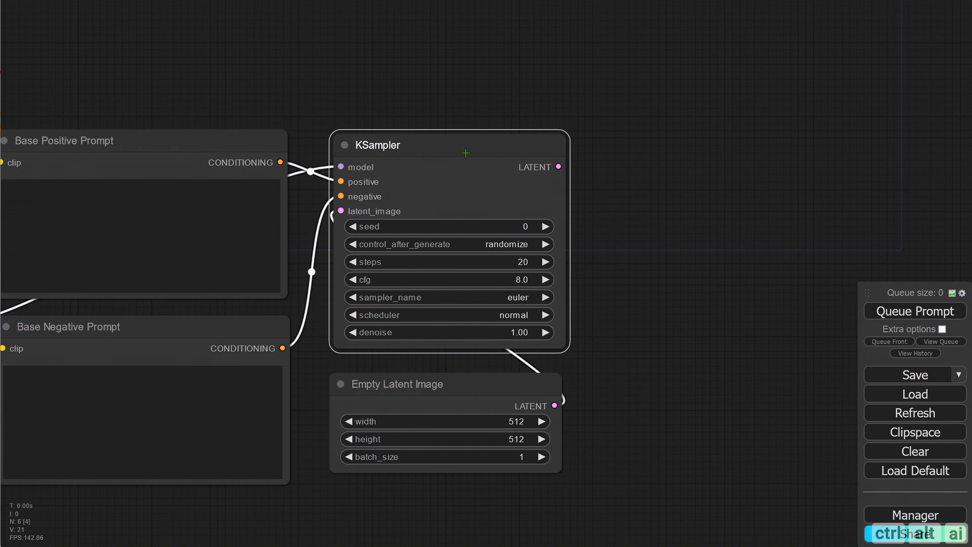
Add a VAE Decode node fed by the KSampler's LATENT output and place it beside the sampler.
left_click_drag(650, 334, 535, 372)
left_click_drag(444, 204, 503, 294)
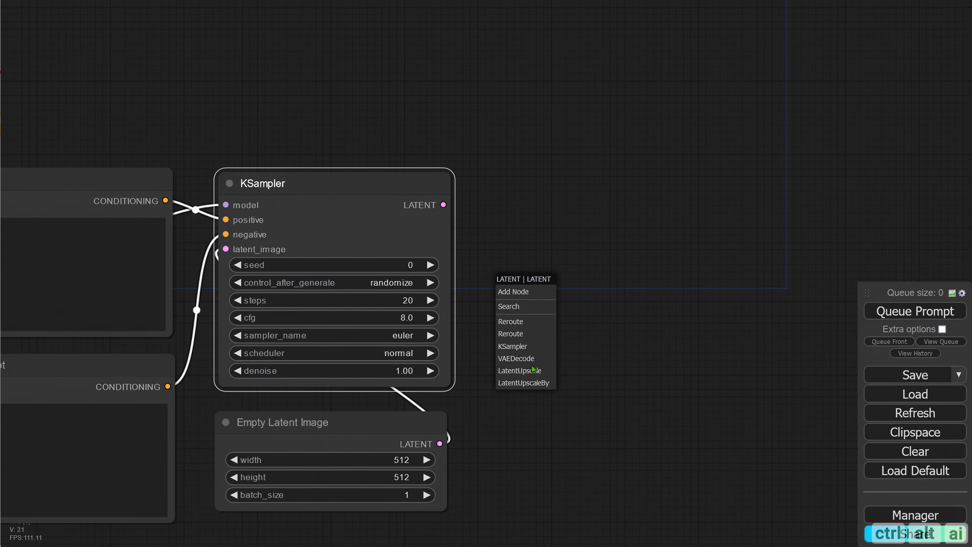
left_click(529, 361)
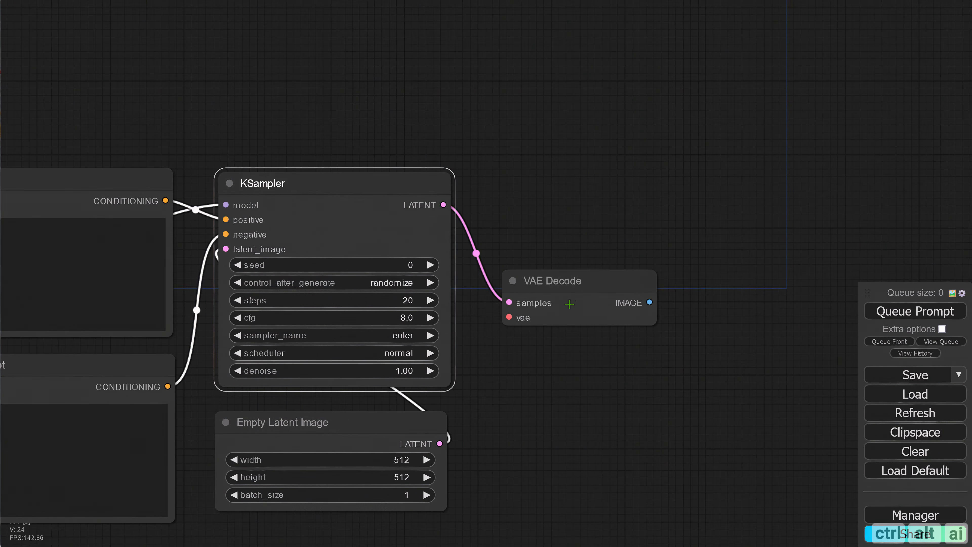
left_click_drag(569, 281, 563, 262)
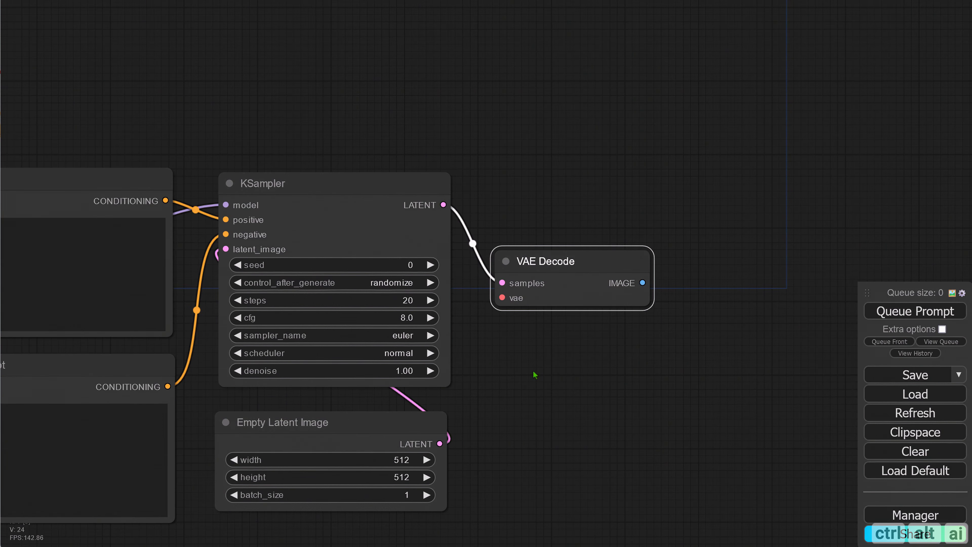
scroll(534, 372, "down", 5)
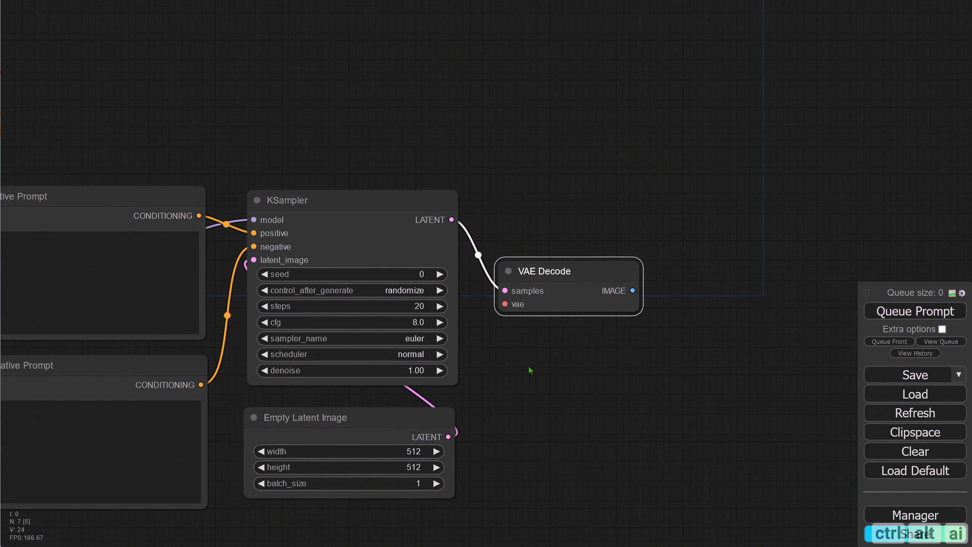
scroll(532, 370, "up", 4)
scroll(670, 345, "down", 1)
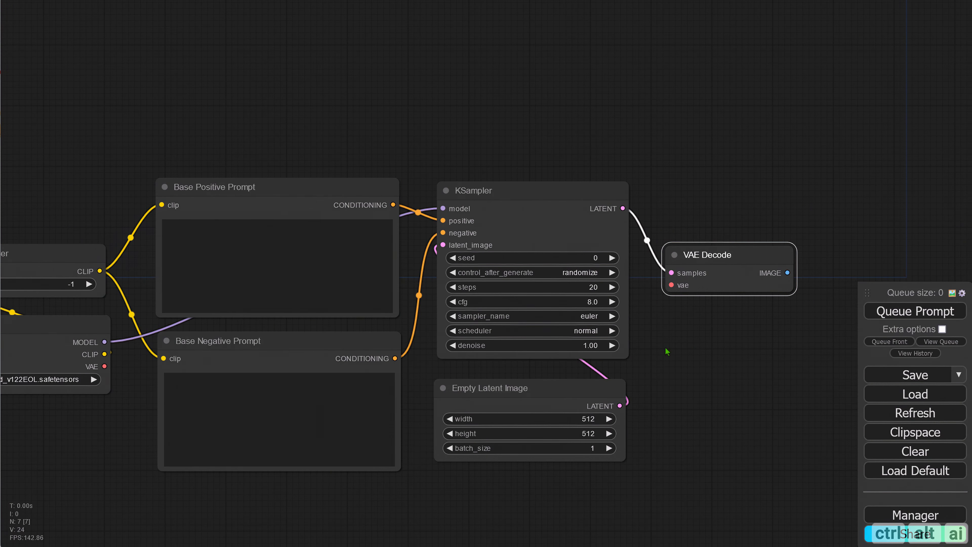
Connect the Load Checkpoint node's VAE output to the vae input of the VAE Decode node.
left_click_drag(664, 347, 692, 342)
left_click_drag(133, 361, 696, 281)
left_click_drag(678, 344, 467, 363)
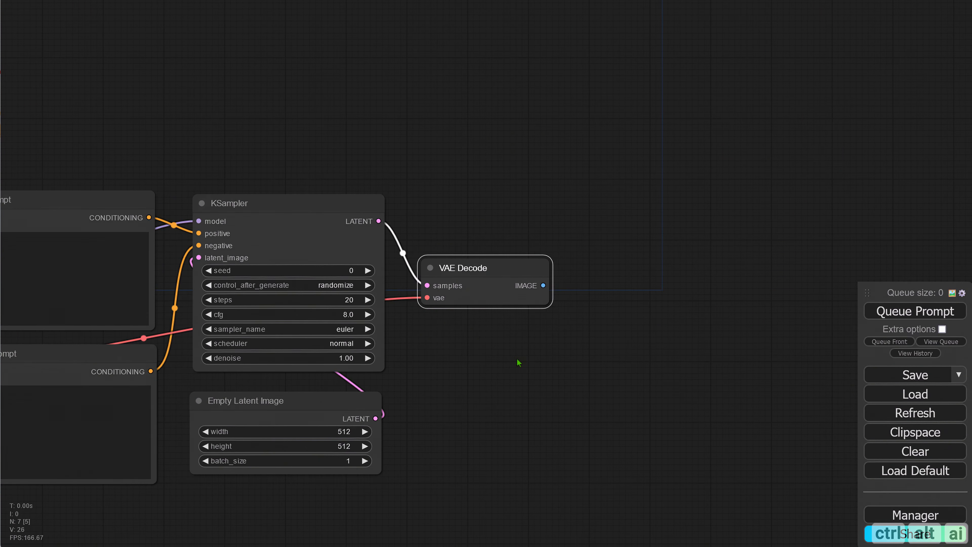
Add a Save Image node fed by the VAE Decode IMAGE output and enlarge it to make room for the image preview.
scroll(497, 361, "up", 1)
left_click_drag(638, 348, 499, 359)
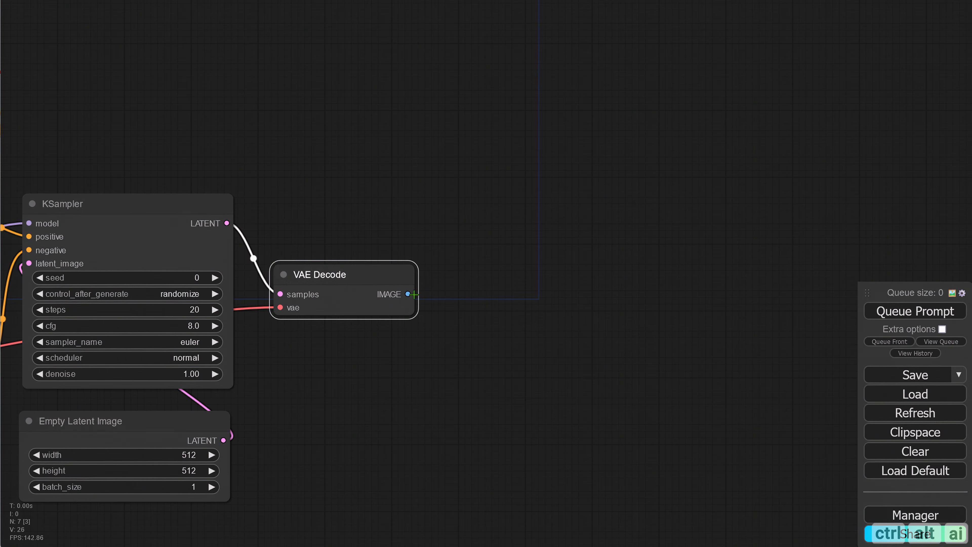
left_click_drag(413, 294, 474, 217)
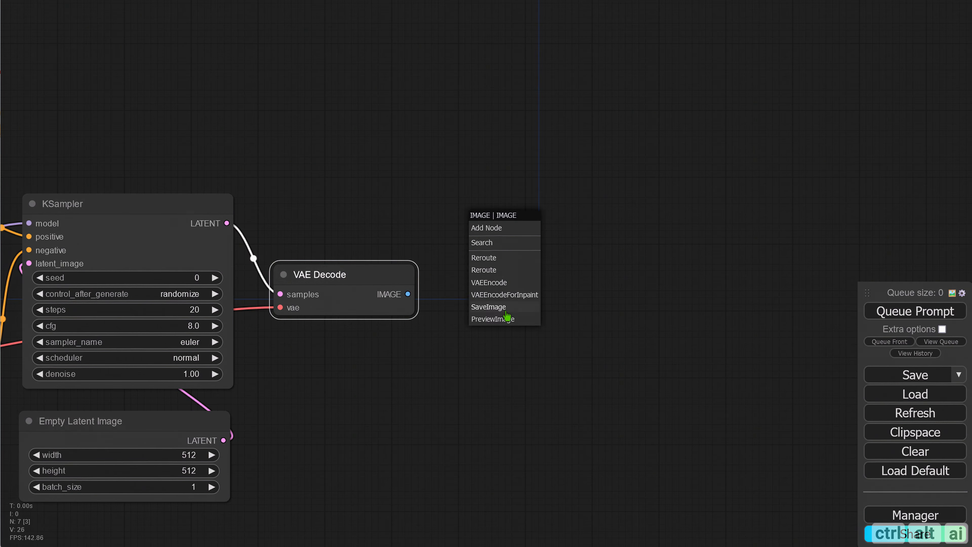
left_click(506, 310)
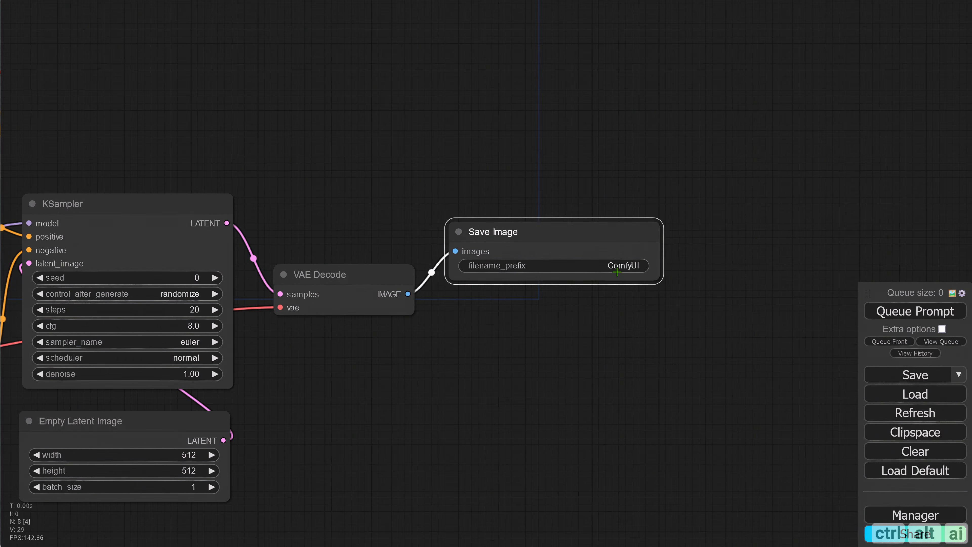
left_click_drag(660, 281, 704, 470)
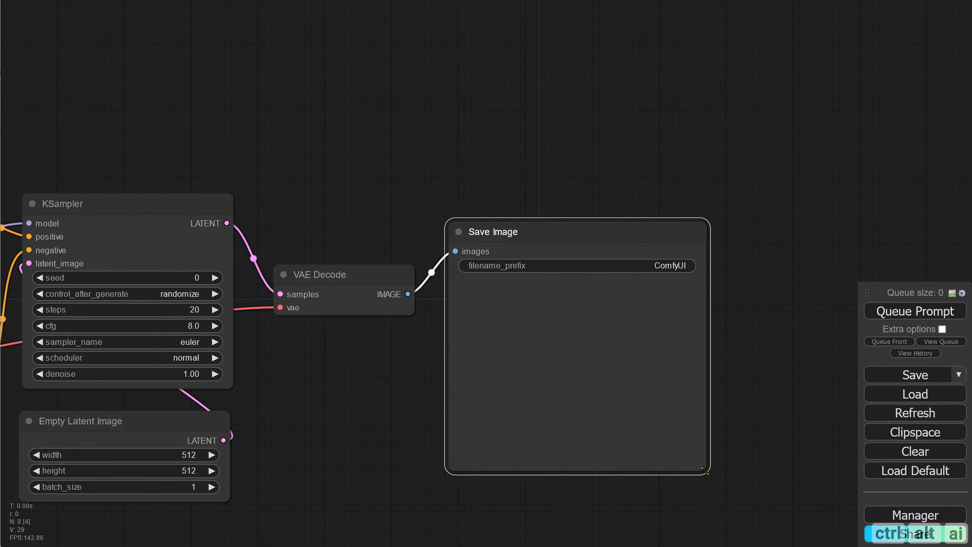
Fill Base Positive Prompt with "(digital painting),(best quality), digital art of a forest landscape, red riding hood, Wooden house, beautiful dramatic evening sky, golden hour, clear skies, sunset".
left_click_drag(328, 445, 670, 376)
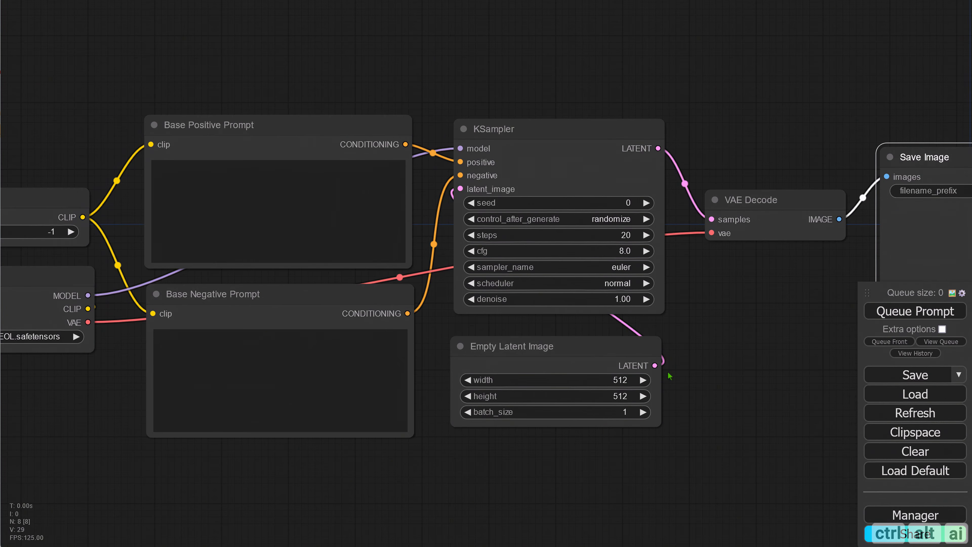
left_click_drag(244, 472, 398, 453)
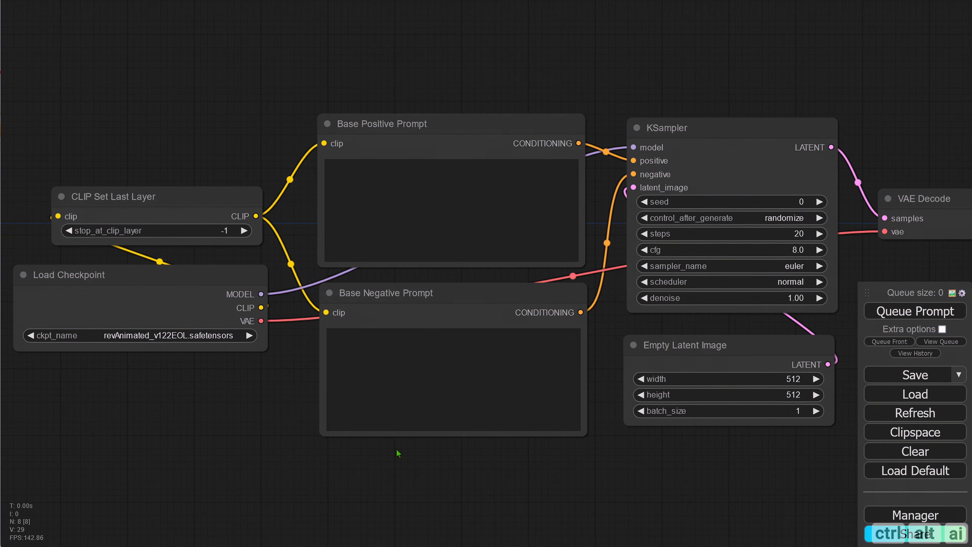
left_click(384, 182)
type("(digital painting),(best quality), digital art of a forest landscape, red riding hood, Wooden house, beautiful dramatic evening sky, golden hour, clear skies, sunset")
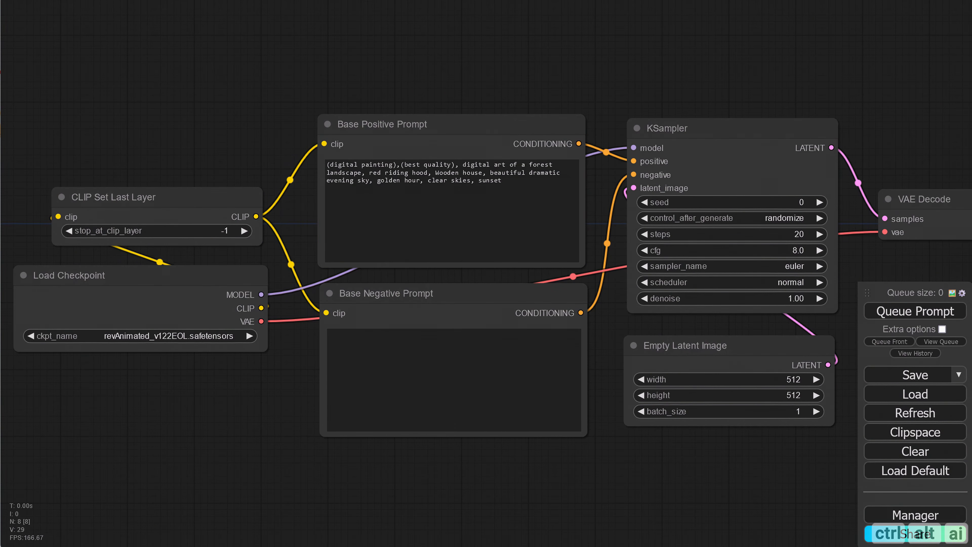
Fill Base Negative Prompt with (worst quality:1.2), (low quality:1.2), (lowres:1.1), (monochrome:1.1), (greyscale), plus sketch, bad anatomy, deformed, disfigured, watermark and malformed-finger terms.
left_click(421, 378)
type("(worst quality:1.2), (low quality:1.2), (lowres:1.1), (monochrome:1.1), (greyscale), multiple views, comic, sketch, (((bad anatomy))), (((deformed))), (((disfigured))), watermark, multiple_views, mutation hands, mutation fingers, extra fingers, missing fingers, watermark")
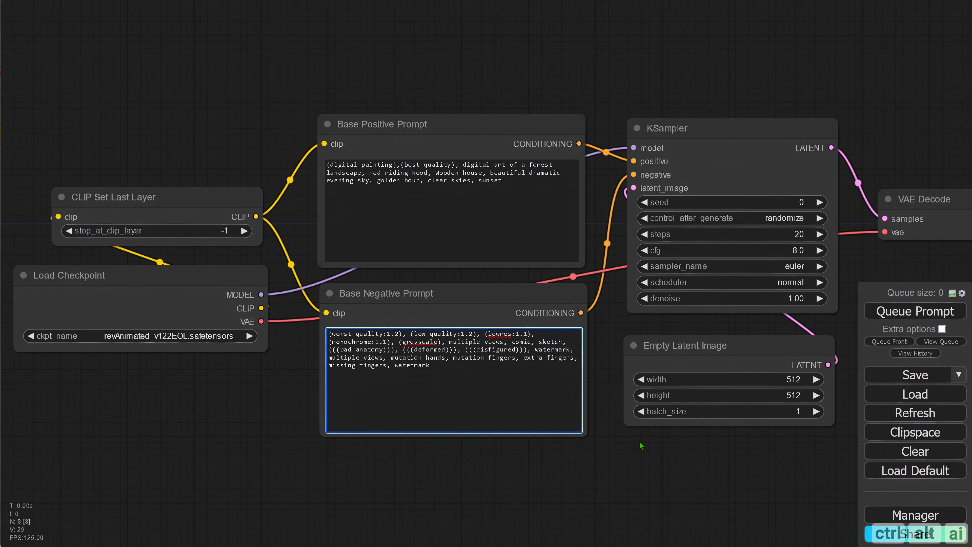
left_click_drag(645, 444, 461, 449)
left_click(593, 207)
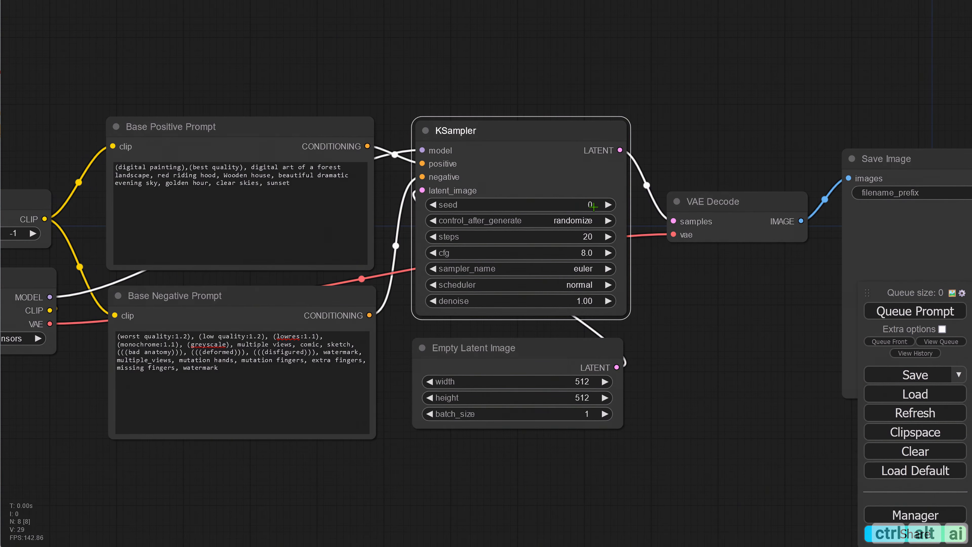
key("ctrl+a")
key("ctrl+v")
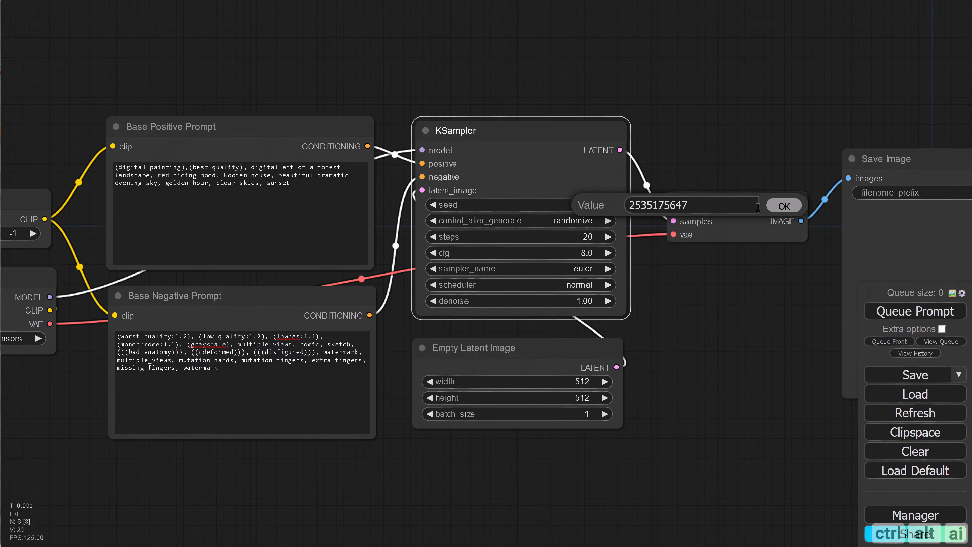
left_click(783, 206)
left_click(589, 220)
left_click(605, 221)
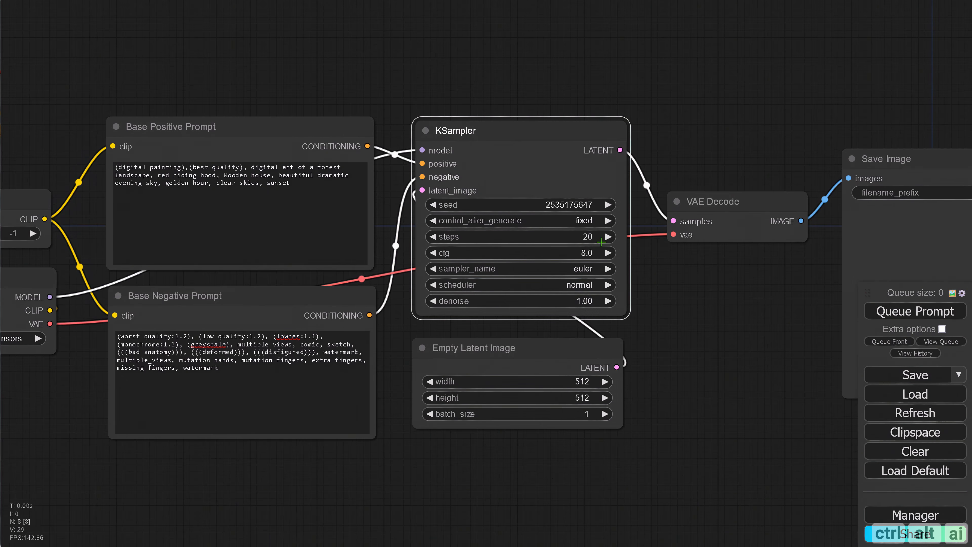
Set the KSampler to 40 steps with a cfg of 7.
left_click(593, 238)
type("40")
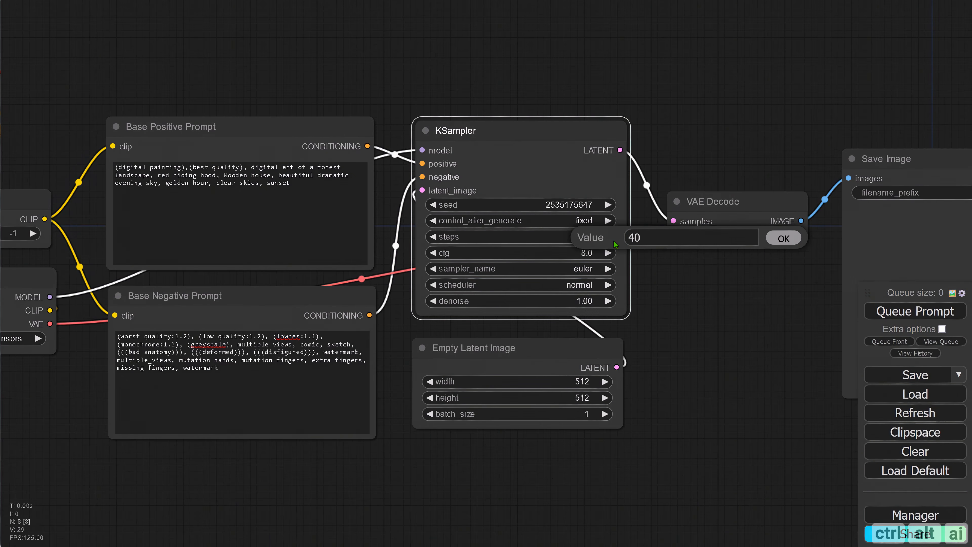
key("Return")
left_click(592, 251)
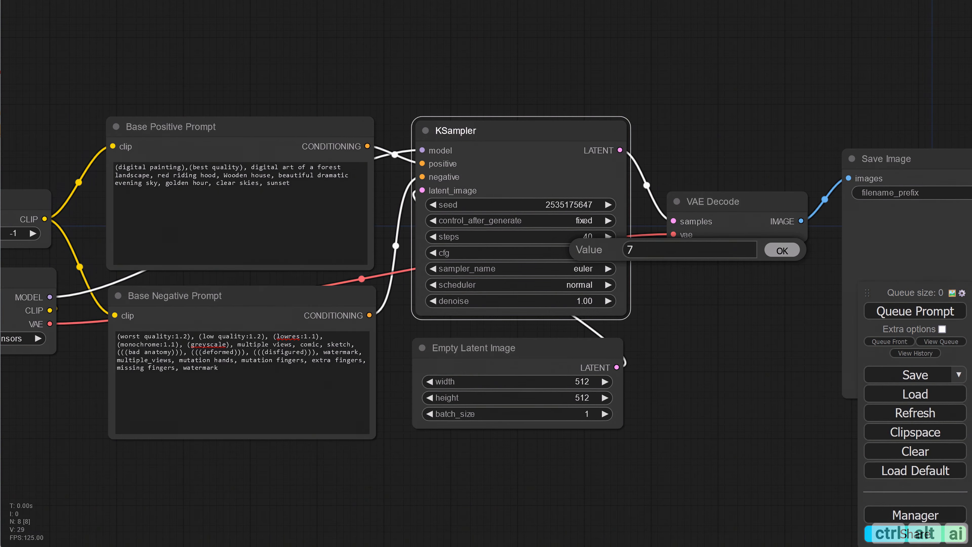
type("7")
key("Return")
Choose dpmpp_2m_sde_gpu as the KSampler's sampler and karras as its scheduler.
left_click(585, 269)
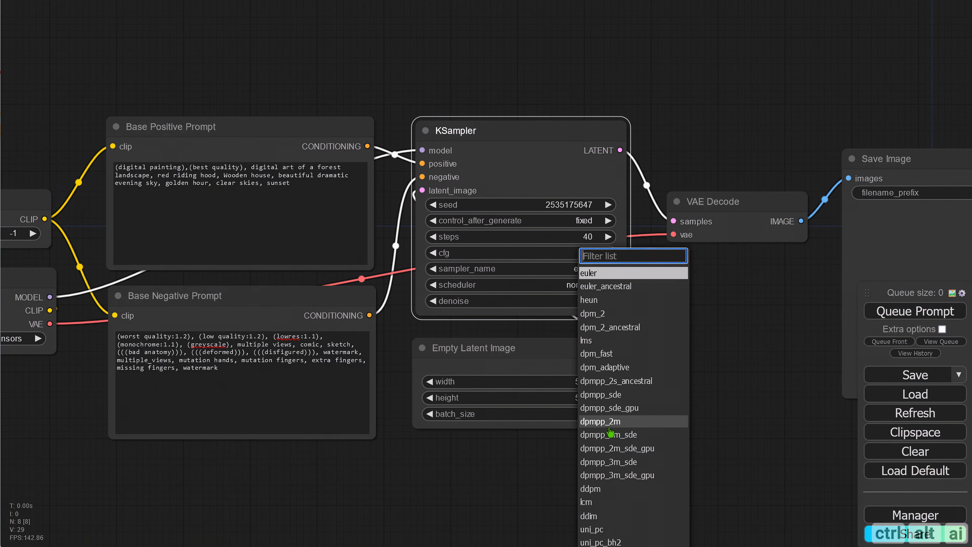
left_click(628, 448)
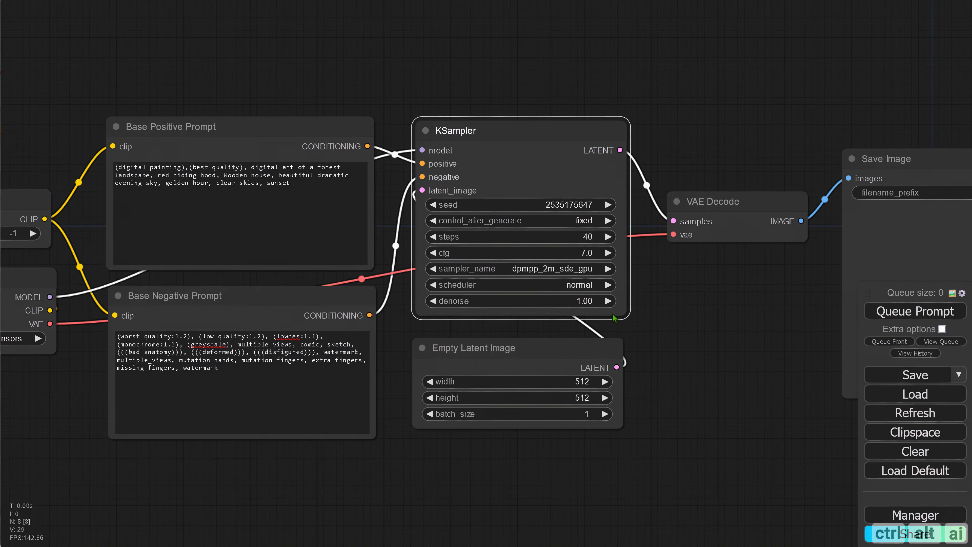
left_click(593, 284)
left_click(607, 296)
Queue the completed base workflow to generate an image in the Save Image node.
left_click_drag(742, 342, 736, 317)
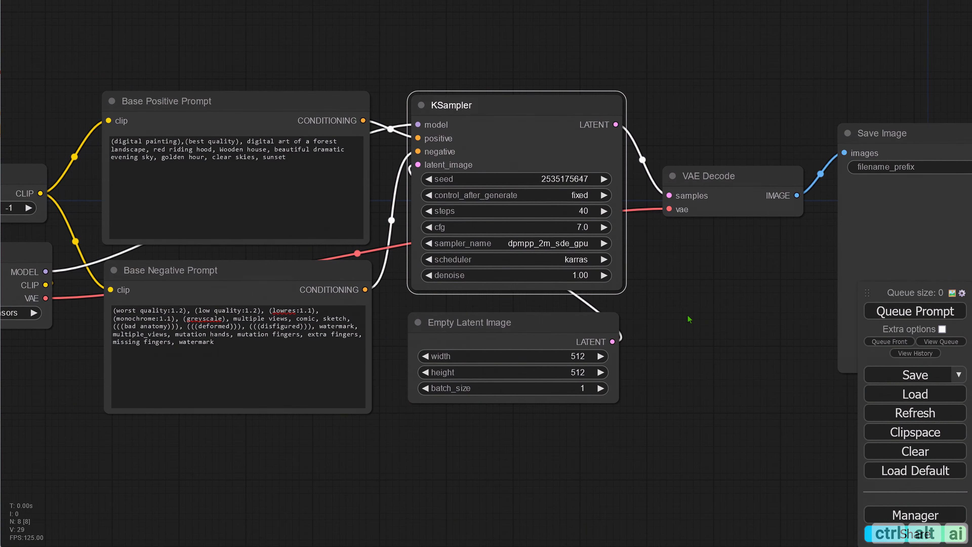
scroll(765, 321, "down", 3)
scroll(764, 321, "down", 2)
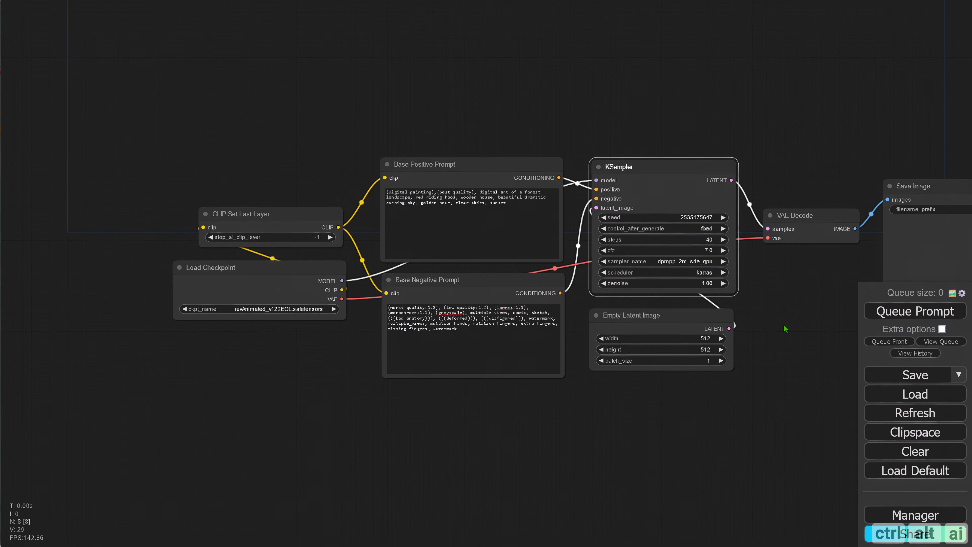
mouse_move(786, 329)
left_mouse_down()
mouse_move(618, 321)
mouse_move(592, 306)
left_mouse_up()
scroll(673, 317, "down", 1)
scroll(681, 316, "down", 1)
scroll(682, 316, "down", 1)
scroll(599, 318, "down", 1)
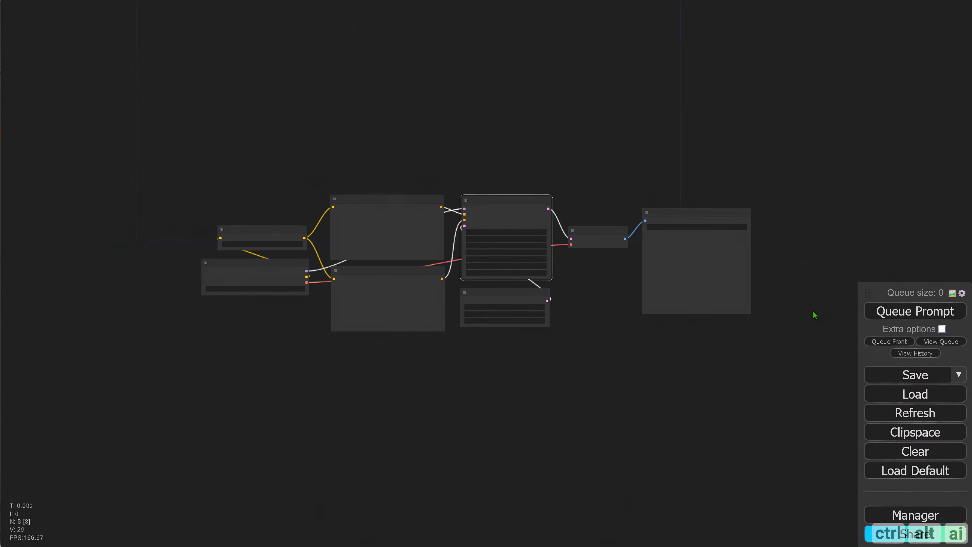
left_click(877, 312)
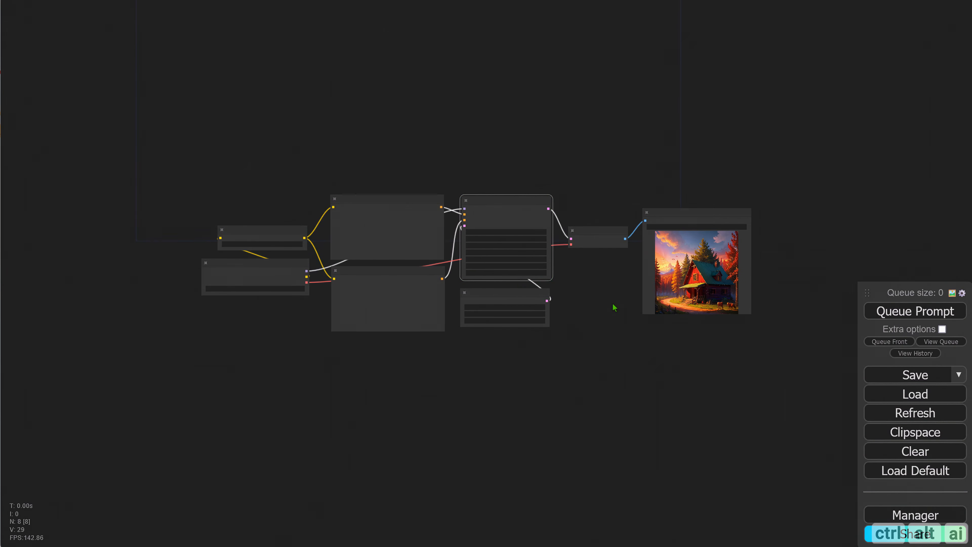
Examine the generated image up close and compare it with the "red riding hood" phrase in the Base Positive Prompt.
left_click_drag(613, 307, 574, 317)
scroll(641, 302, "up", 4)
scroll(641, 302, "up", 10)
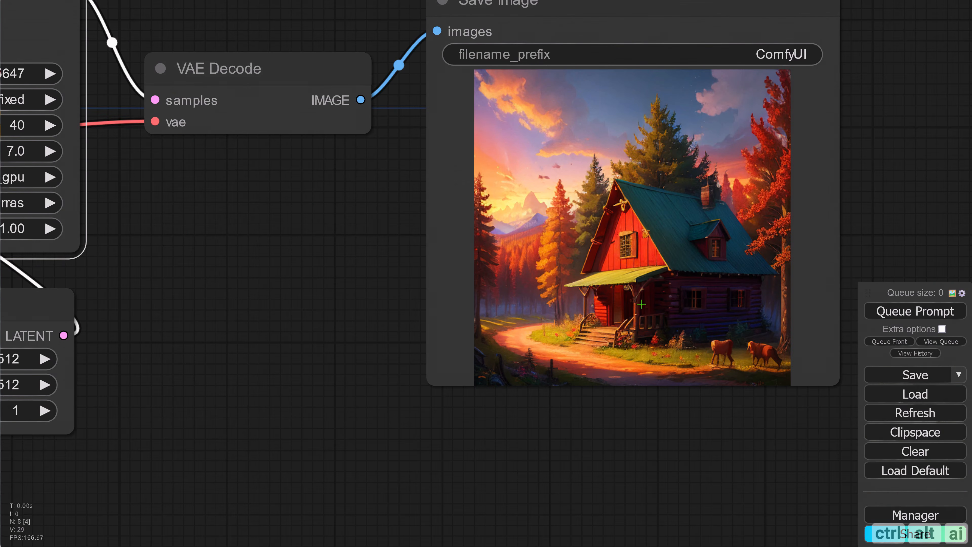
left_click_drag(868, 222, 829, 283)
scroll(670, 287, "up", 2)
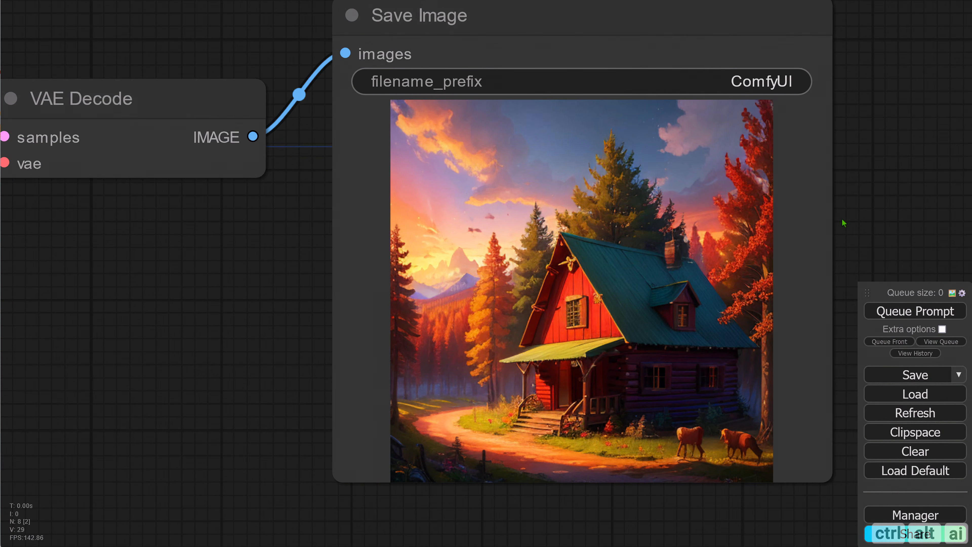
scroll(252, 292, "down", 5)
scroll(256, 293, "down", 1)
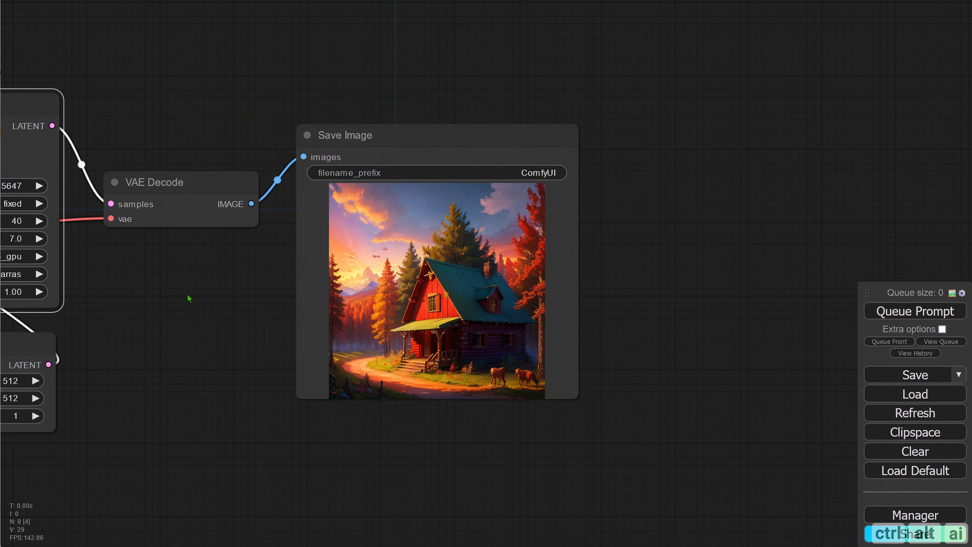
left_click_drag(188, 298, 674, 310)
left_click_drag(258, 340, 405, 349)
left_click_drag(140, 174, 207, 174)
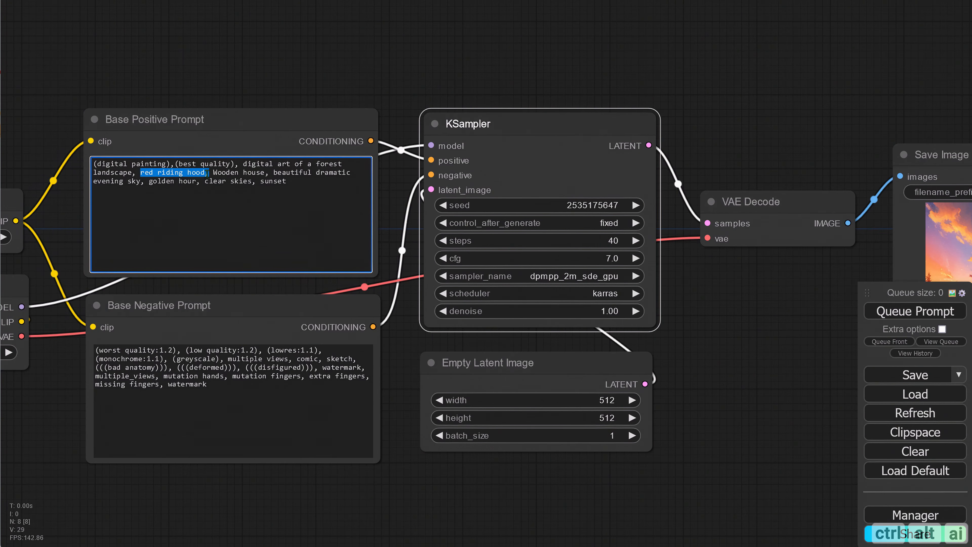
left_click(312, 91)
Add a CLIP Text Encode node above Base Positive Prompt, fed by the CLIP Set Last Layer's CLIP output.
scroll(691, 321, "down", 2)
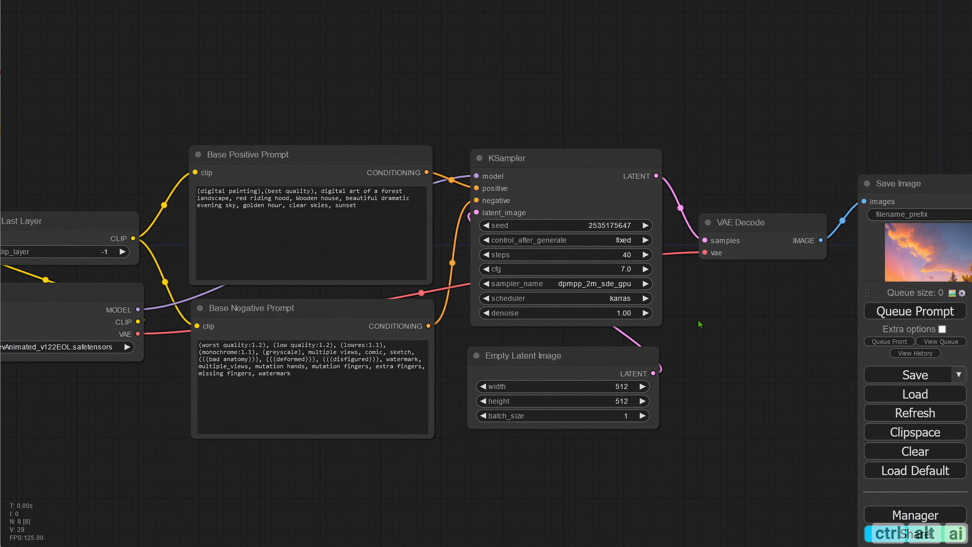
scroll(699, 325, "down", 2)
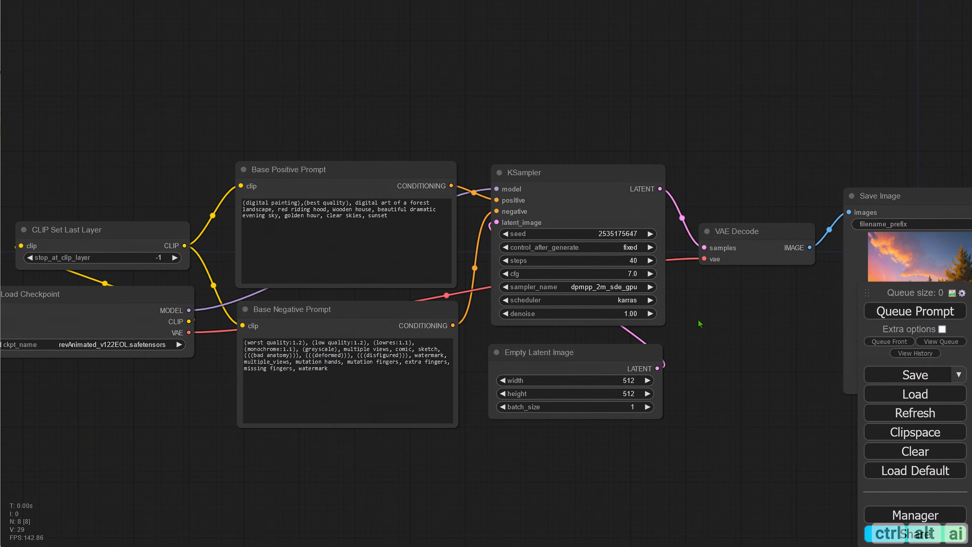
scroll(699, 324, "up", 2)
left_click_drag(716, 330, 564, 310)
left_click_drag(317, 186, 368, 189)
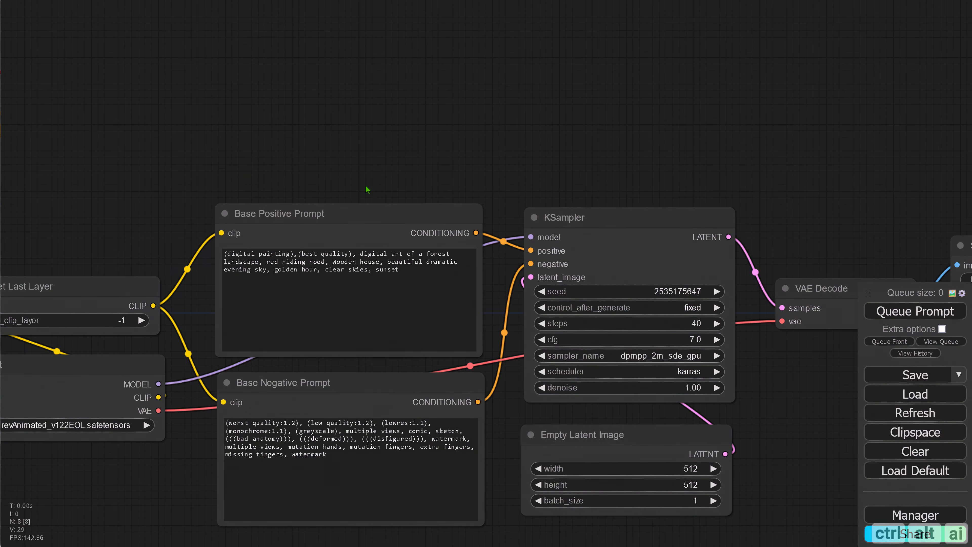
left_click_drag(260, 141, 393, 178)
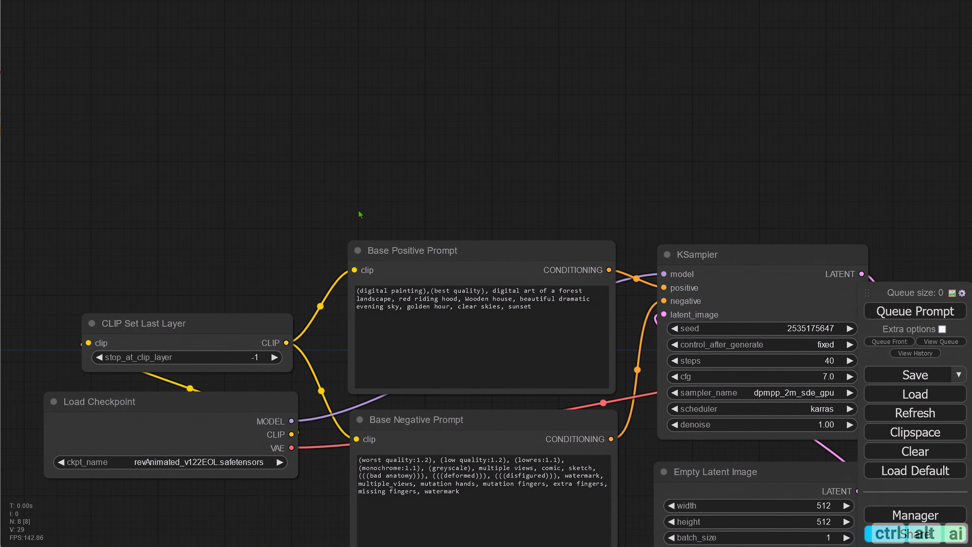
left_click_drag(287, 343, 352, 101)
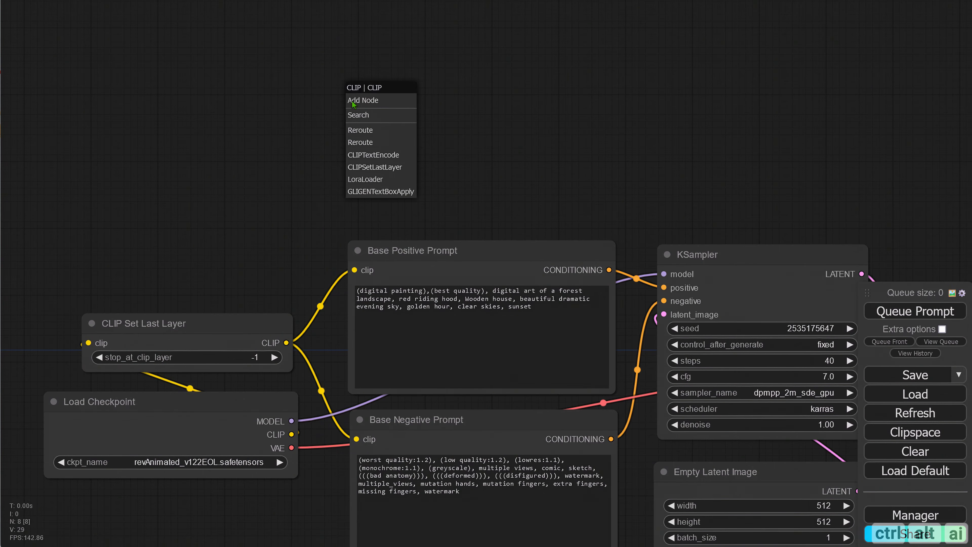
left_click(373, 155)
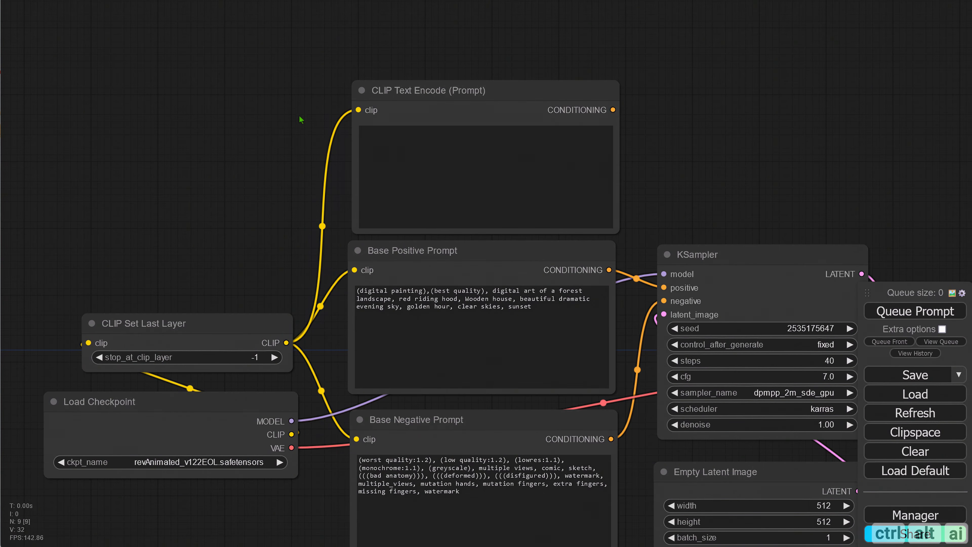
Add a second CLIP Text Encode node fed by CLIP Set Last Layer and stack it above the first new one.
left_click_drag(301, 119, 361, 178)
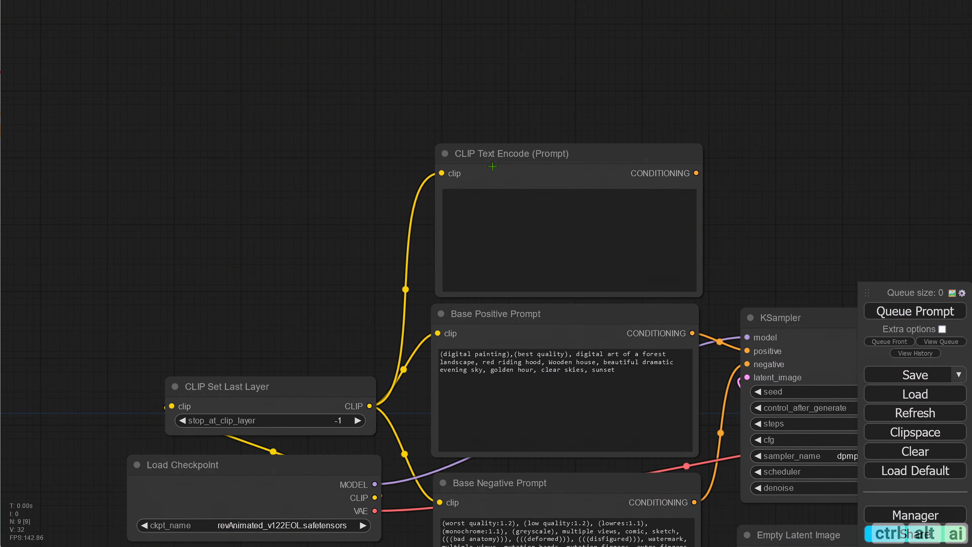
left_click_drag(493, 167, 176, 225)
left_click_drag(453, 223, 407, 226)
left_click_drag(218, 214, 528, 148)
left_click_drag(239, 278, 291, 284)
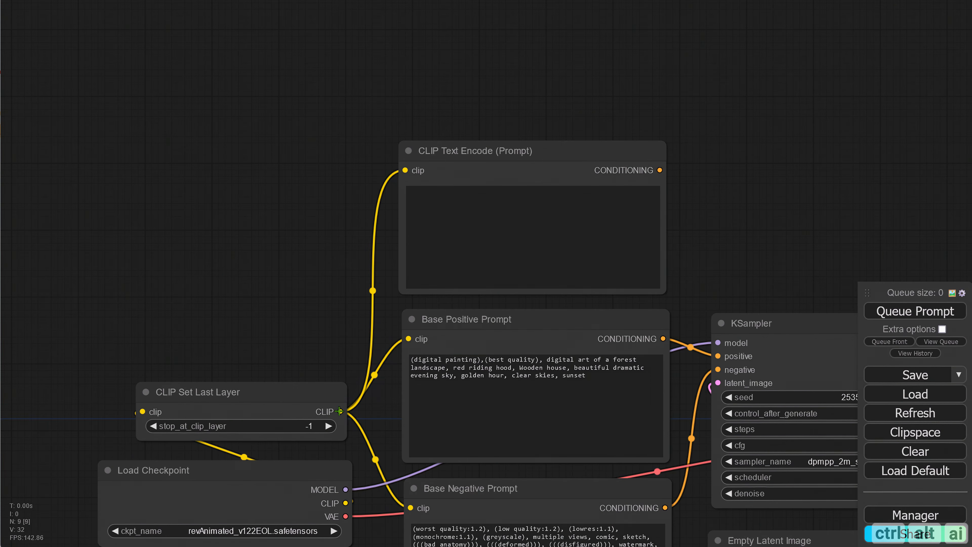
left_click_drag(339, 410, 393, 58)
left_click(429, 116)
left_click_drag(293, 106, 259, 268)
mouse_move(413, 222)
left_mouse_down()
mouse_move(419, 133)
mouse_move(422, 154)
left_mouse_up()
Duplicate both stacked CLIP Text Encode nodes to their left and connect the copies' clip inputs to the CLIP Set Last Layer output.
left_click_drag(410, 318, 122, 314)
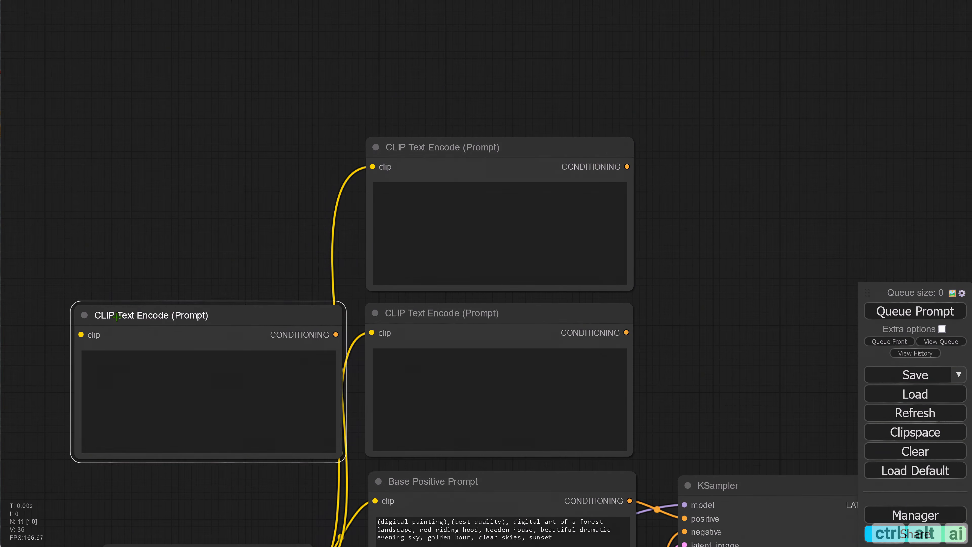
left_click_drag(434, 153, 140, 153)
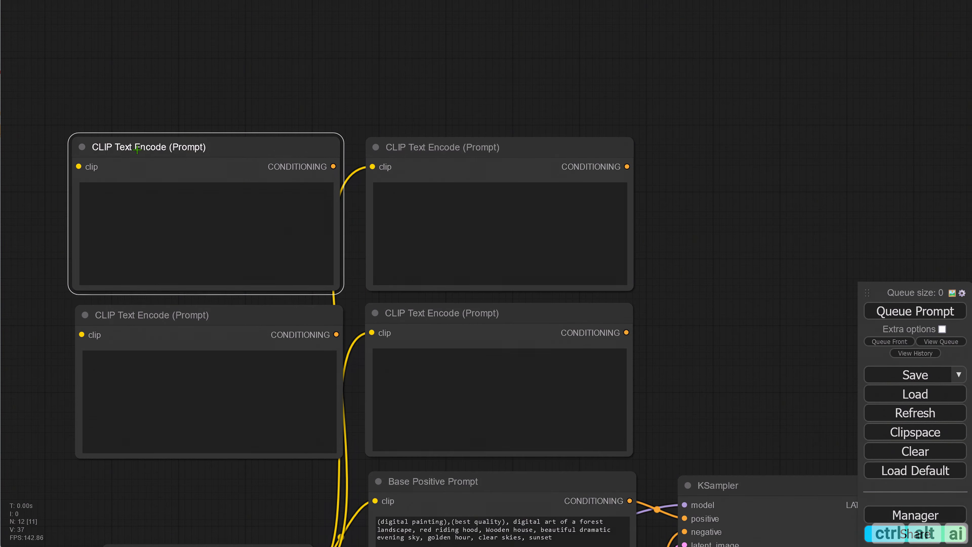
left_click_drag(128, 494, 284, 417)
left_click_drag(462, 496, 240, 91)
Rename the upper-left CLIP Text Encode node "Prompt 1".
right_click(282, 72)
left_click(288, 141)
left_click_drag(334, 138, 492, 156)
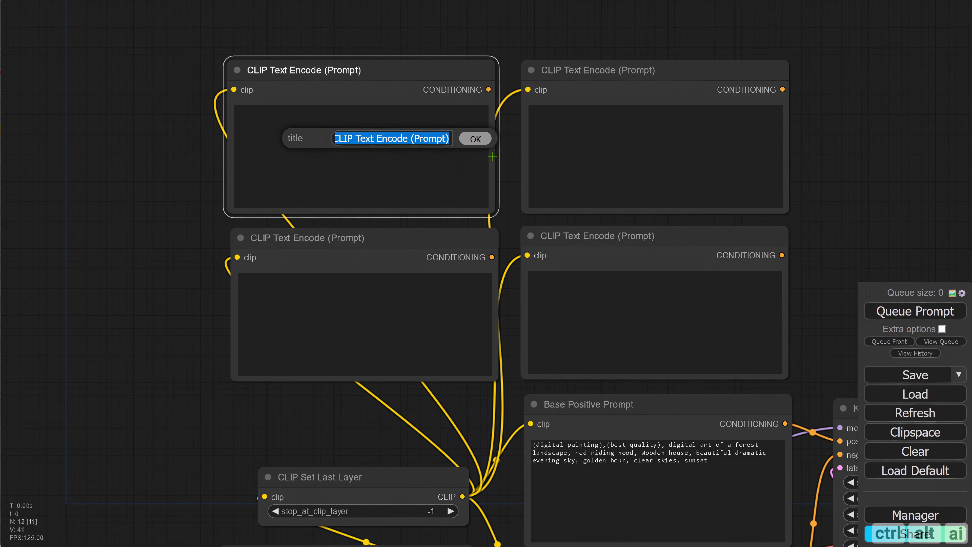
right_click(308, 70)
left_click(314, 139)
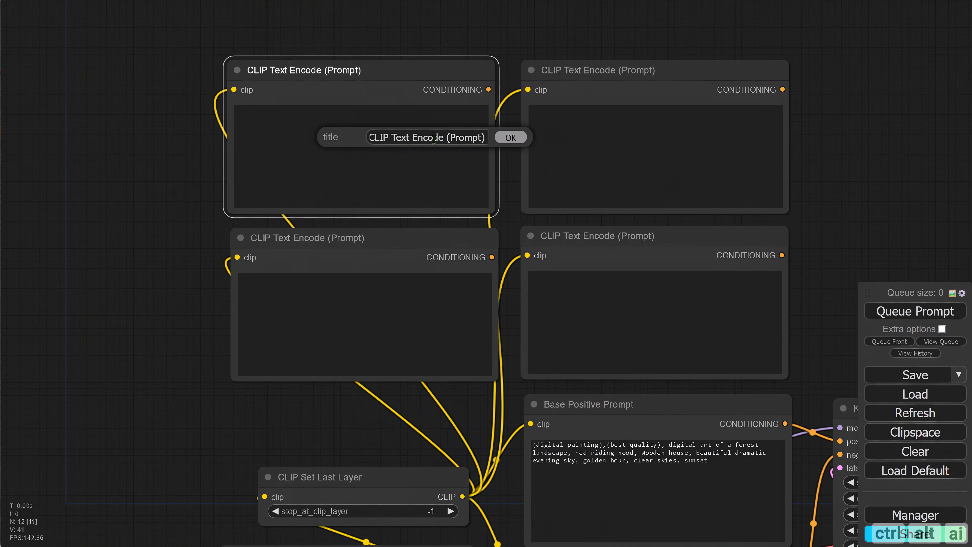
key("ctrl+a")
type("Prompt")
key("ctrl+a")
key("Right")
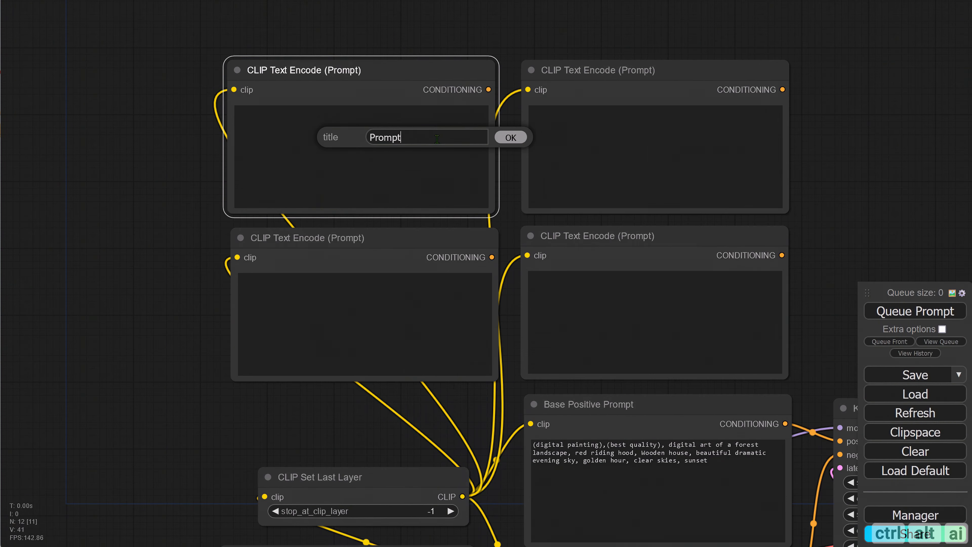
key("Return")
Rename the upper-right CLIP Text Encode node "Prompt 2".
left_click(590, 70)
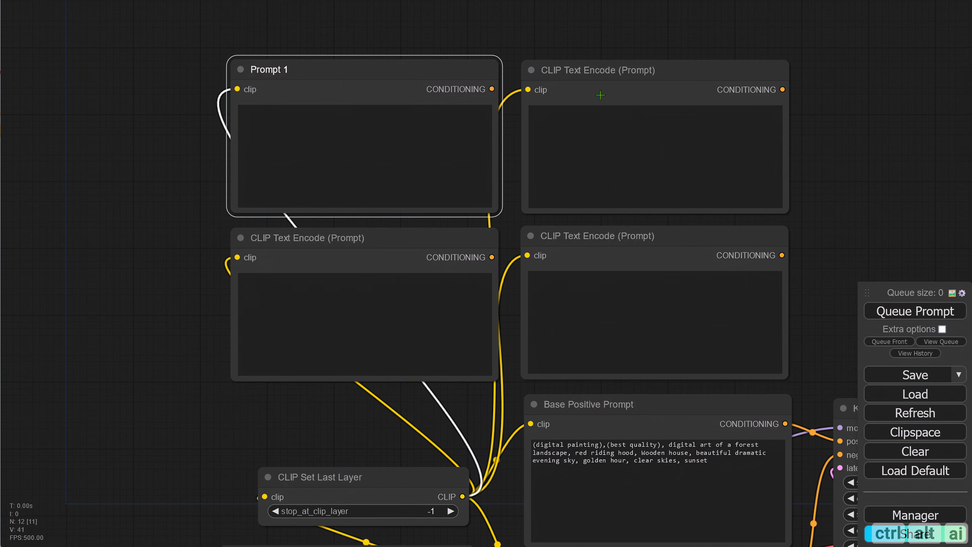
right_click(589, 70)
left_click(611, 140)
key("ctrl+a")
type("Prompt")
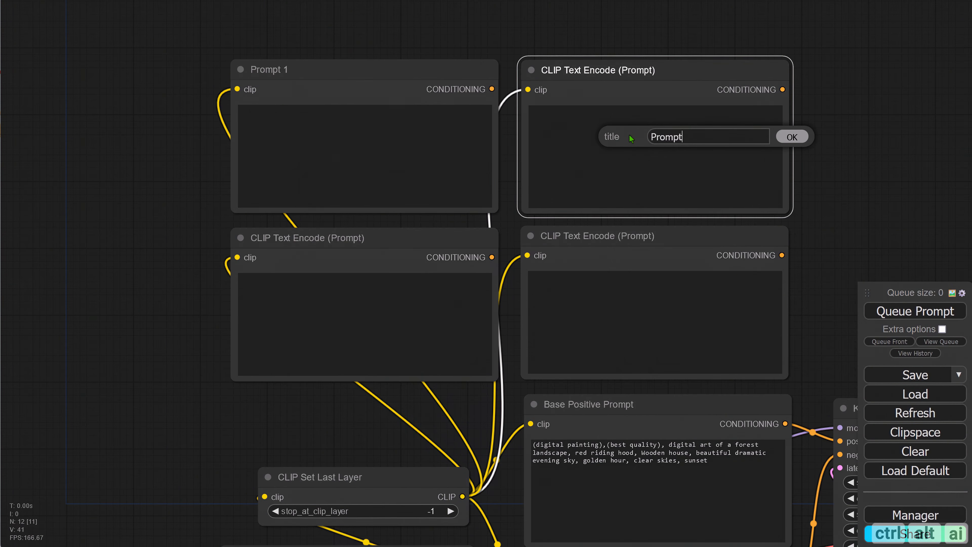
type(" 2")
left_click(792, 137)
Rename the CLIP Text Encode node directly below Prompt 1 as "Prompt 3".
right_click(337, 234)
left_click(341, 308)
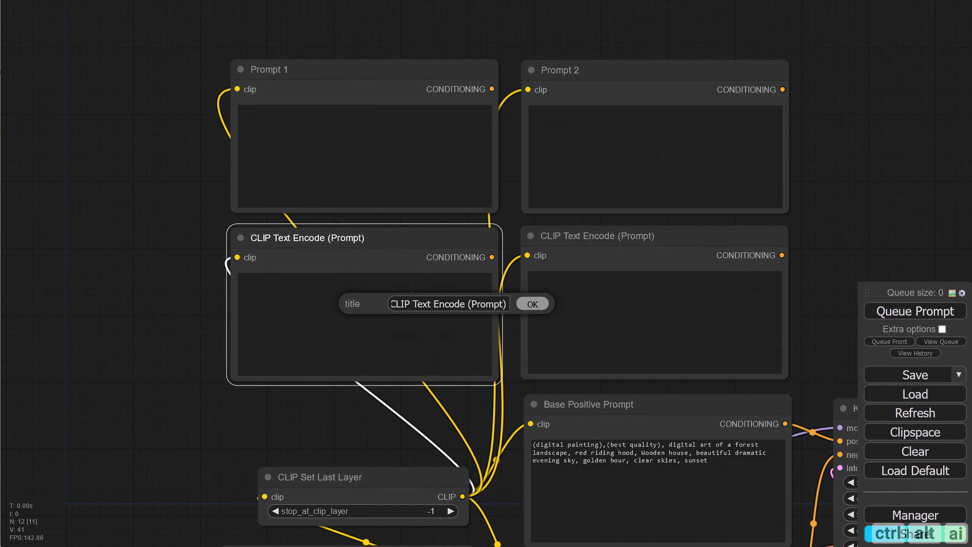
key("ctrl+a")
type("Prompt 3")
left_click(532, 304)
Rename the CLIP Text Encode node directly below Prompt 2 as "Prompt 4".
right_click(593, 235)
left_click(596, 301)
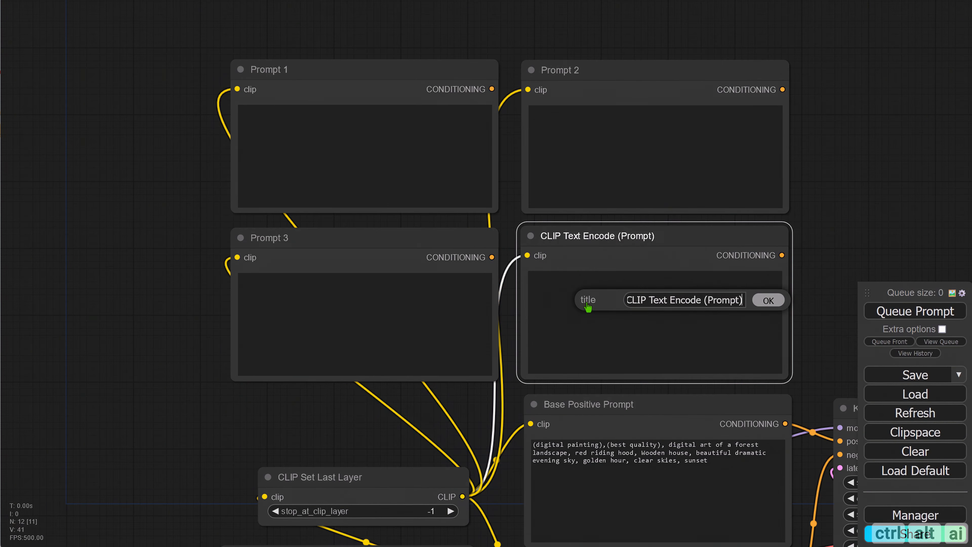
key("ctrl+a")
type("Prompt 4")
key("Return")
Replace the Base Positive Prompt text with "(digital painting),(best quality), digital art of a forest landscape, clear skies, sunset".
left_click_drag(855, 312, 737, 260)
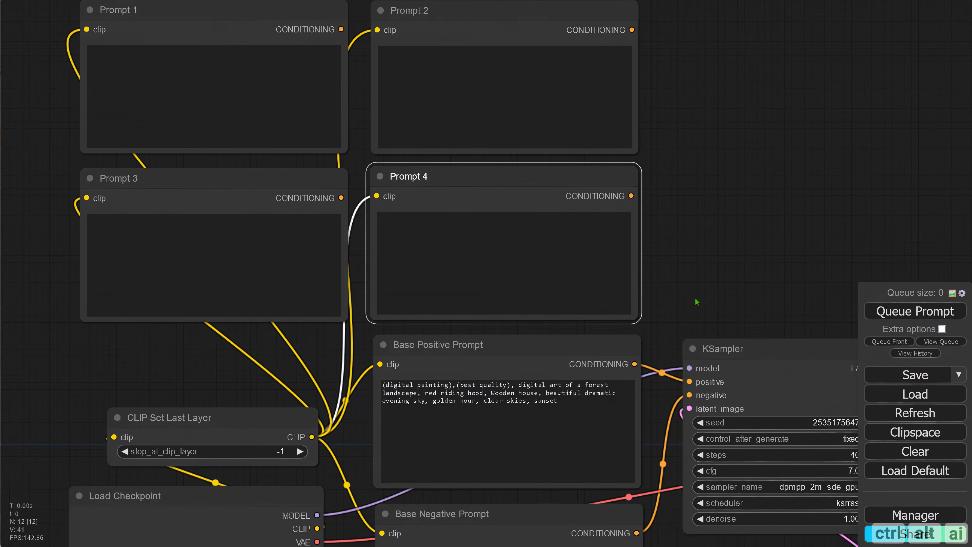
left_click_drag(15, 335, 10, 345)
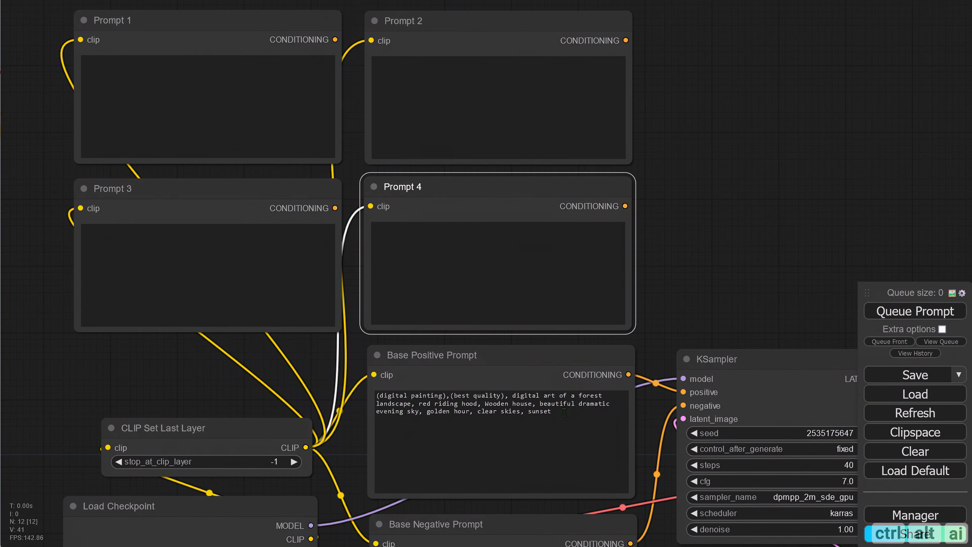
left_click(563, 412)
key("ctrl+a")
type("(digital painting),(best quality), digital art of a forest landscape, clear skies, sunset")
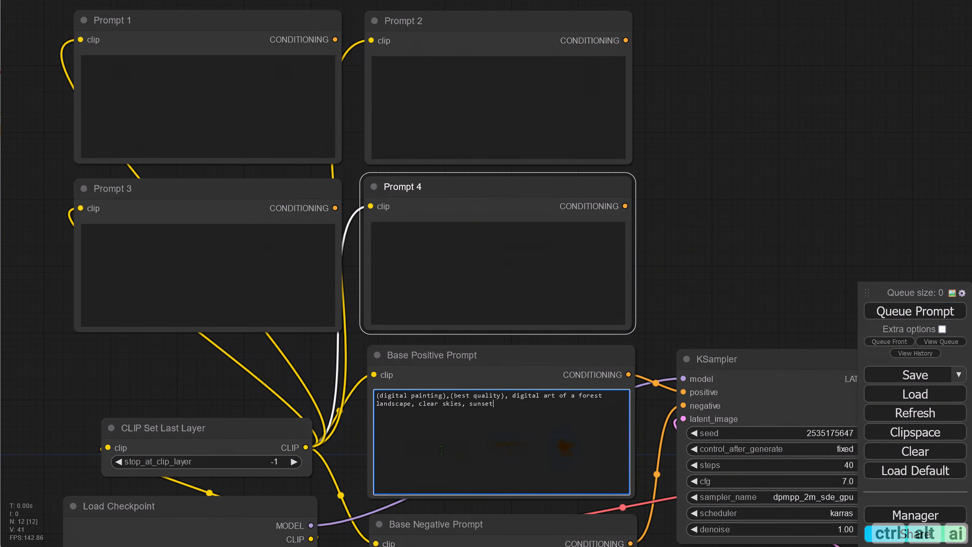
Enter "(digital painting),(best quality), digital art, red riding hood walking" as the text of the Prompt 1 node.
left_click(140, 151)
type("(digital painting),(best quality), digital art, red riding hood walking")
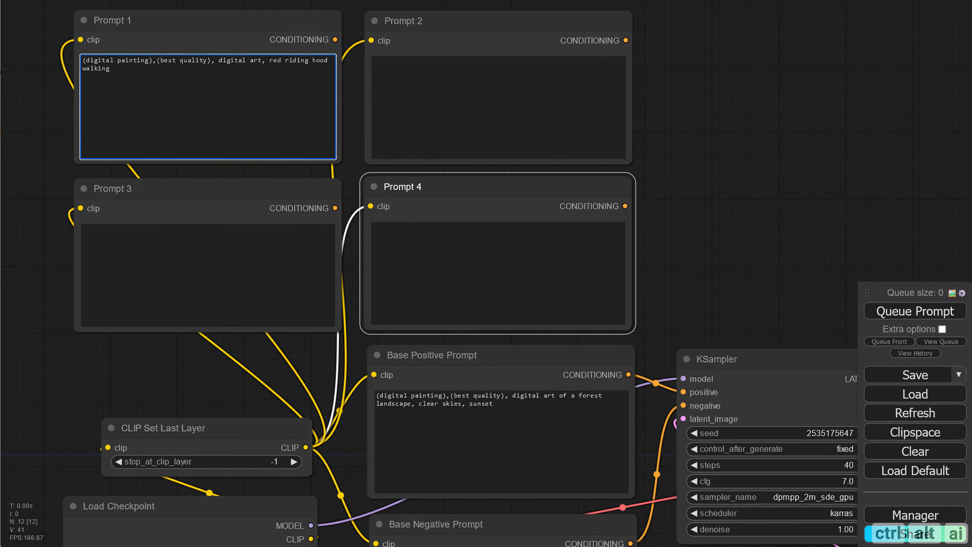
Enter "(digital painting),(best quality), Wooden house" as the text of the Prompt 2 node.
key("alt+Tab")
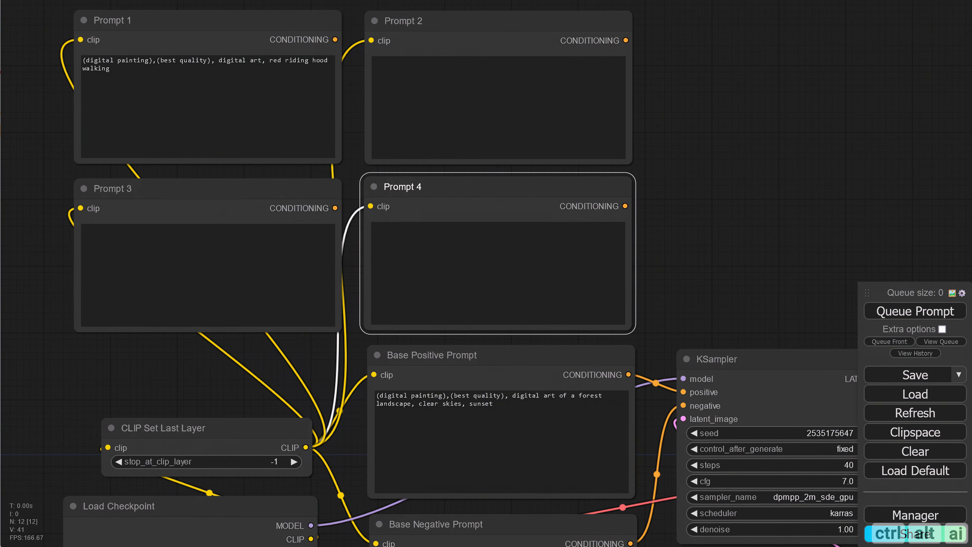
left_click(440, 85)
type("(digital painting),(best quality), Wooden house")
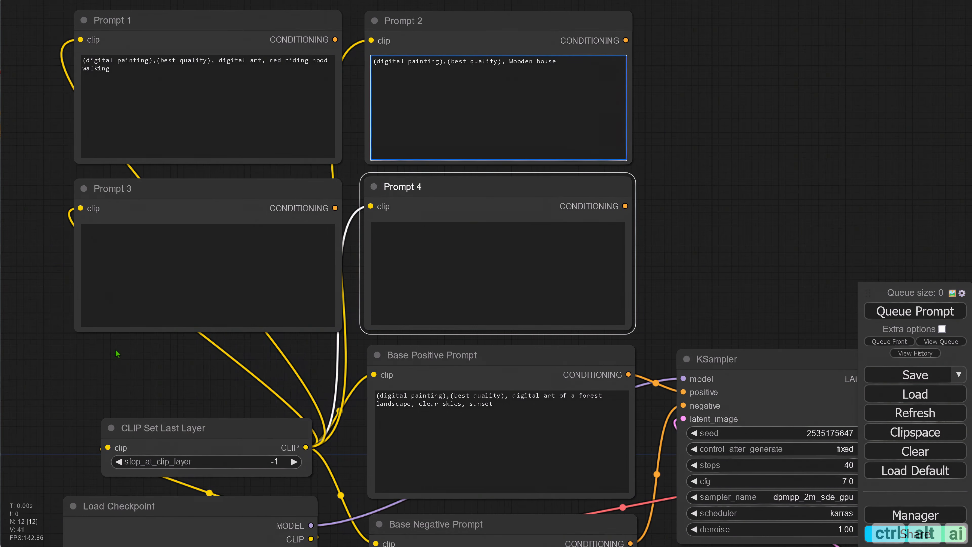
Enter "(digital painting),(best quality), digital art, sunset" as the text of the Prompt 3 node.
key("alt+Tab")
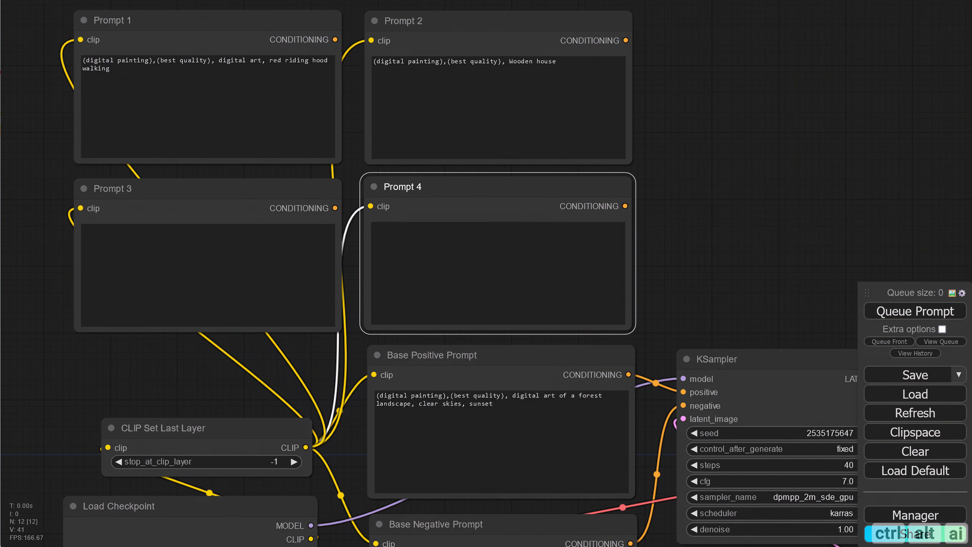
left_click(91, 314)
type("(digital painting),(best quality), digital art, sunset")
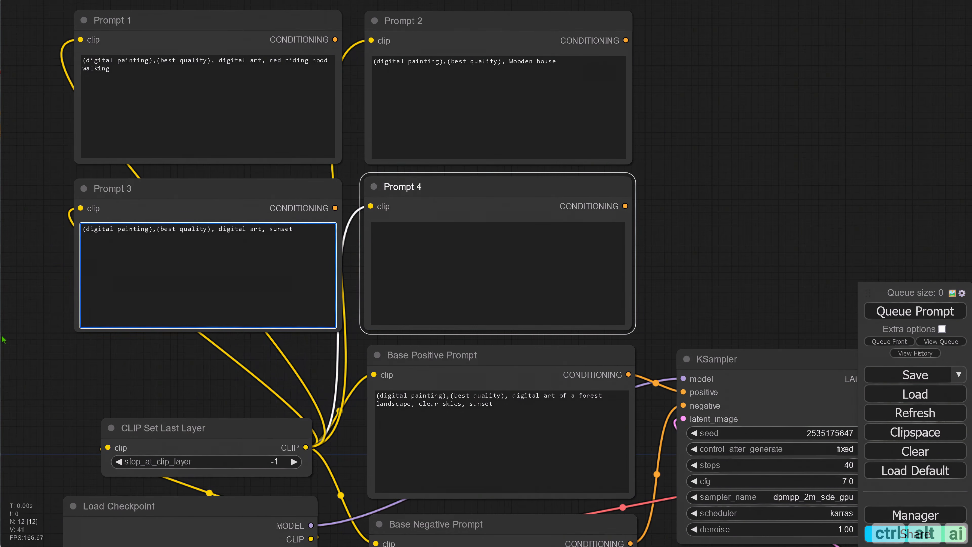
Enter "(digital painting),(best quality), digital art, beautiful dramatic evening sky, golden hour" as the text of the Prompt 4 node.
key("alt+Tab")
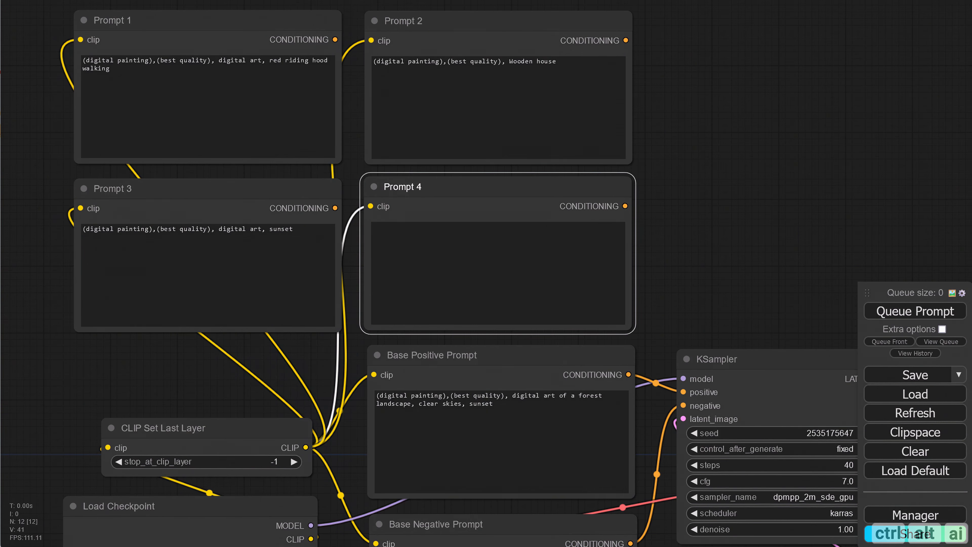
left_click(426, 262)
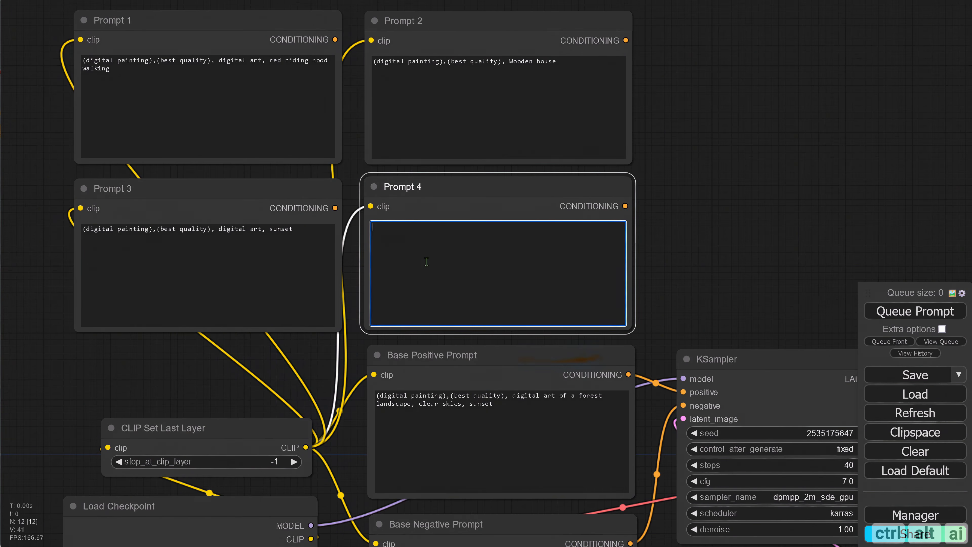
type("(digital painting),(best quality), digital art, beautiful dramatic evening sky, golden hour")
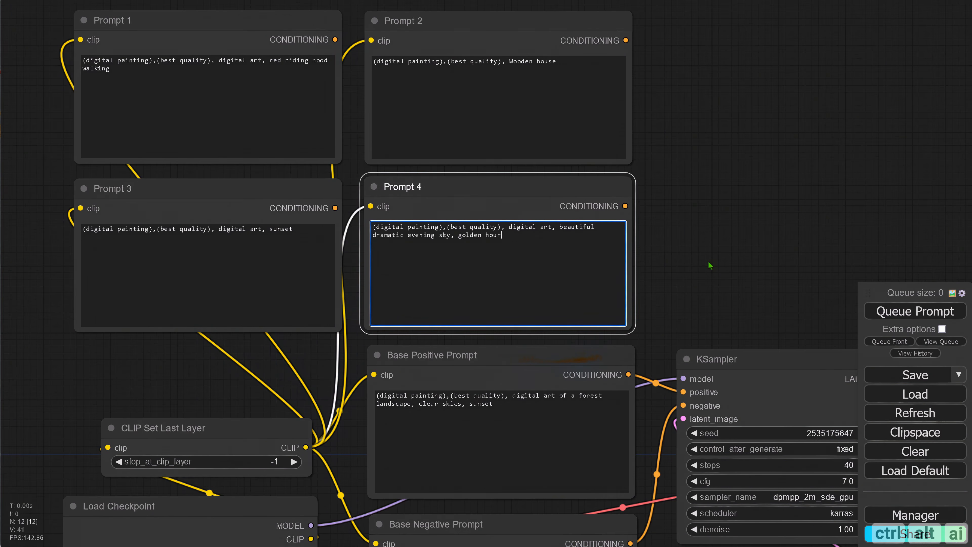
Add a MultiAreaConditioning node from the Davemane42 category and place it above the KSampler, beside Prompt 2 and Prompt 4.
left_click_drag(710, 265, 436, 270)
right_click(385, 150)
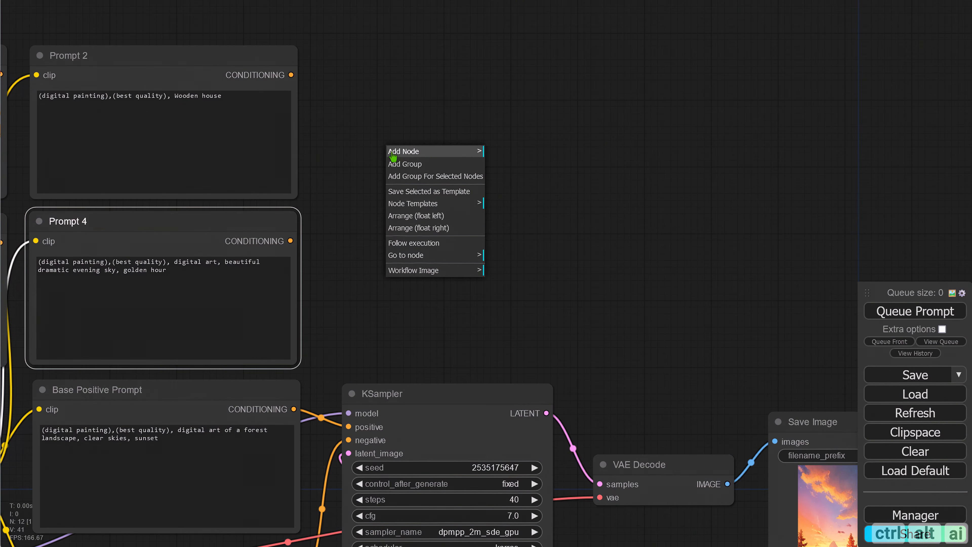
left_click(416, 154)
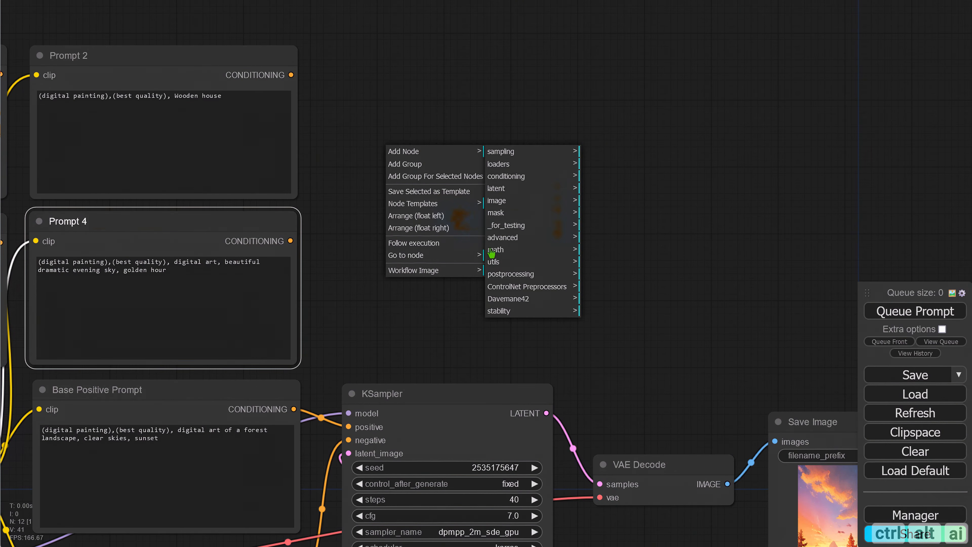
left_click(500, 303)
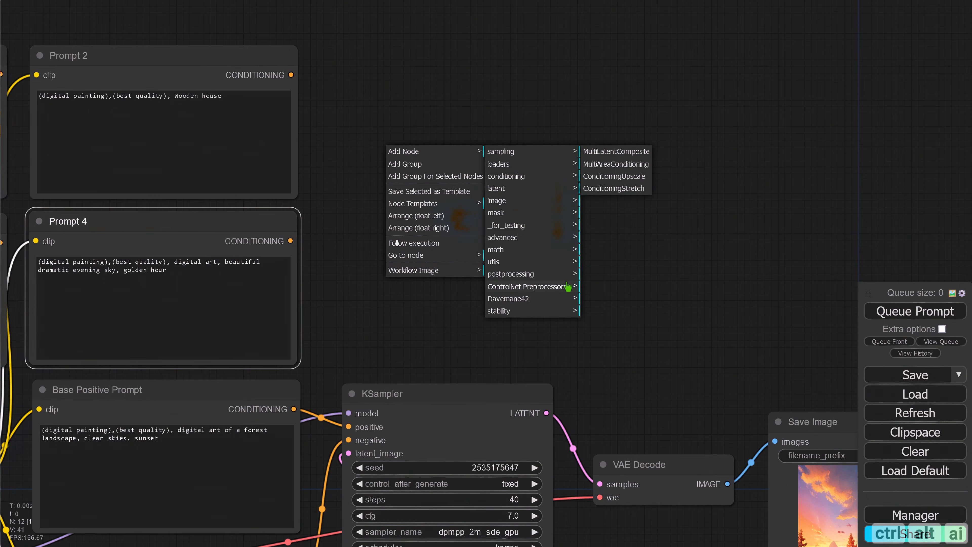
left_click(608, 167)
left_click_drag(593, 175, 661, 263)
left_click_drag(550, 229, 539, 83)
left_click_drag(636, 241, 677, 175)
left_click_drag(565, 22, 542, 58)
mouse_move(689, 206)
left_mouse_down()
mouse_move(694, 195)
mouse_move(704, 204)
left_mouse_up()
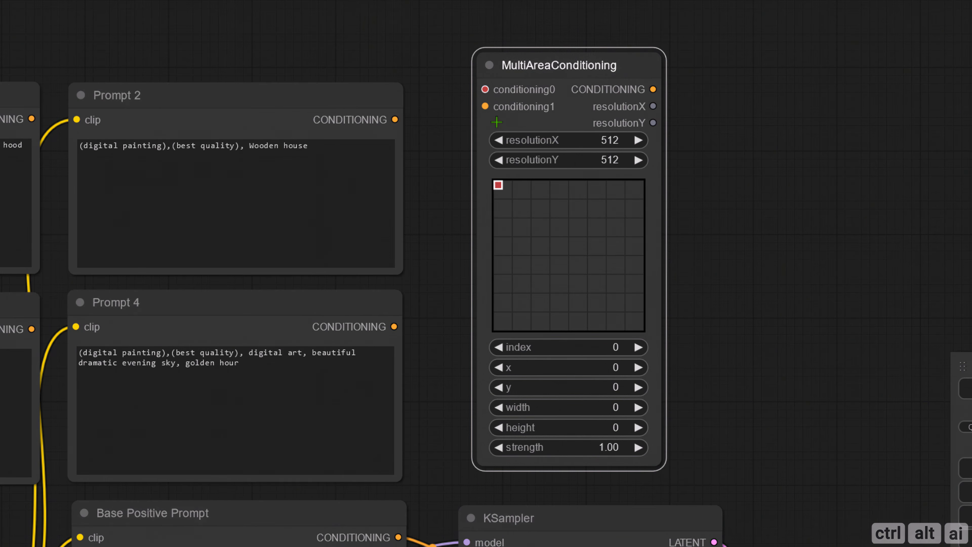
Insert three more conditioning inputs below input 0 on the MultiAreaConditioning node and move the node up clear of the KSampler.
right_click(493, 104)
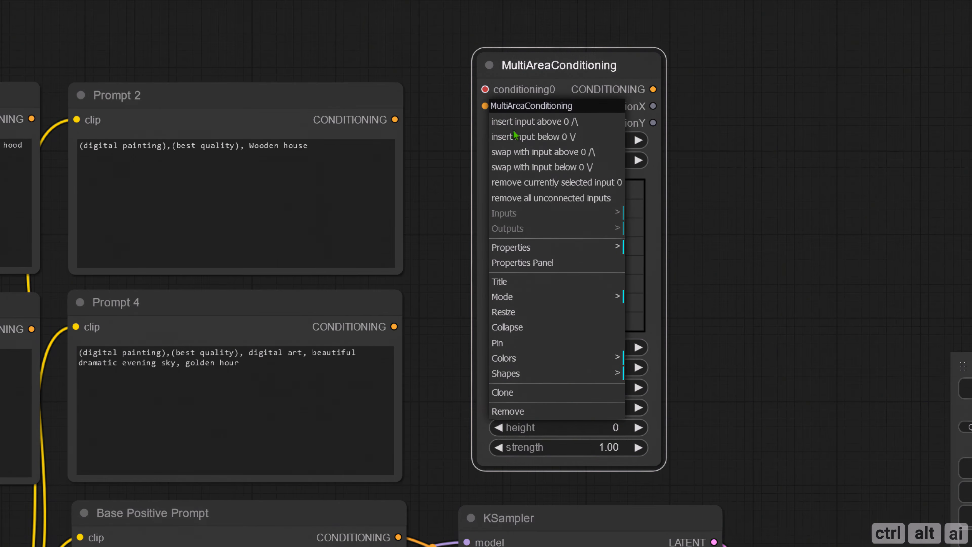
left_click(517, 138)
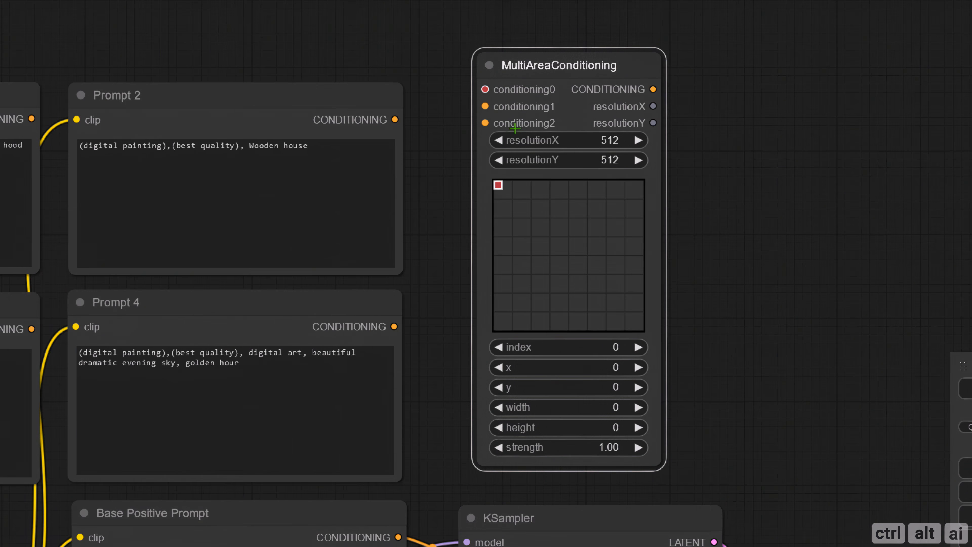
right_click(558, 108)
left_click(577, 141)
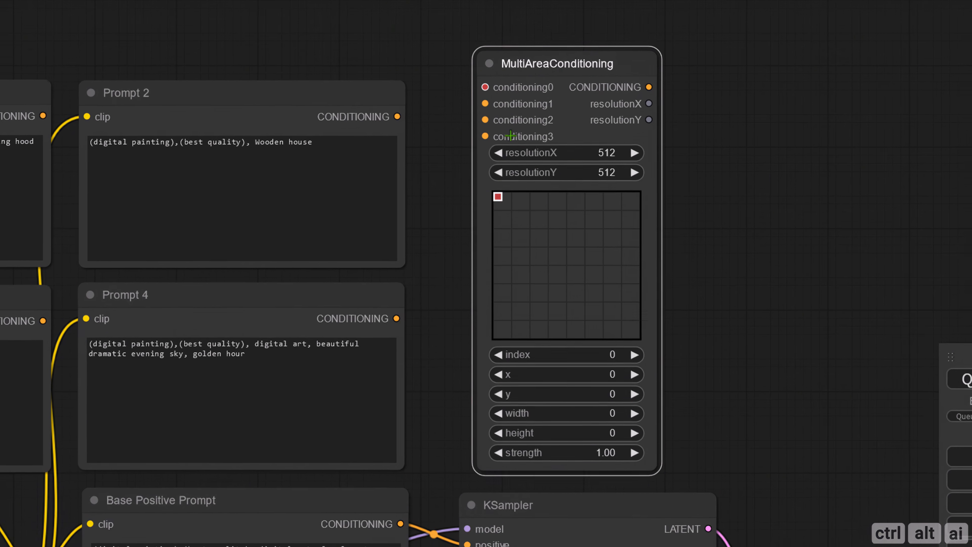
right_click(509, 119)
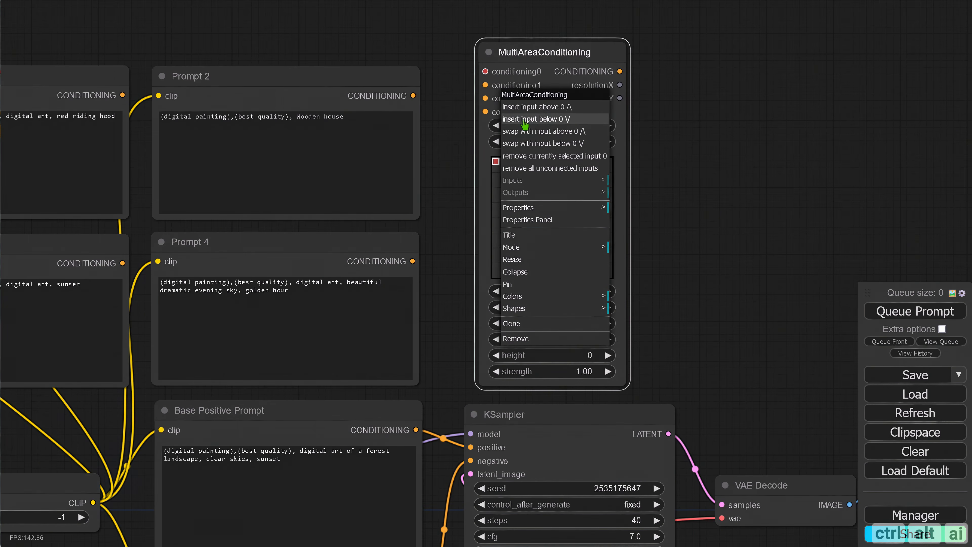
left_click(524, 119)
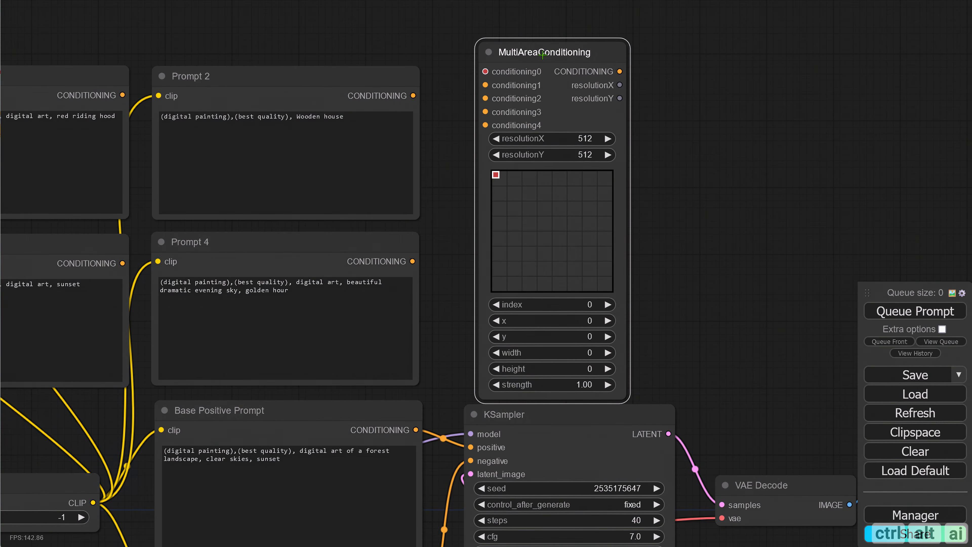
left_click_drag(542, 54, 517, 46)
Connect the Base Positive Prompt's CONDITIONING output to conditioning0 on the MultiAreaConditioning node.
left_click_drag(703, 251, 755, 241)
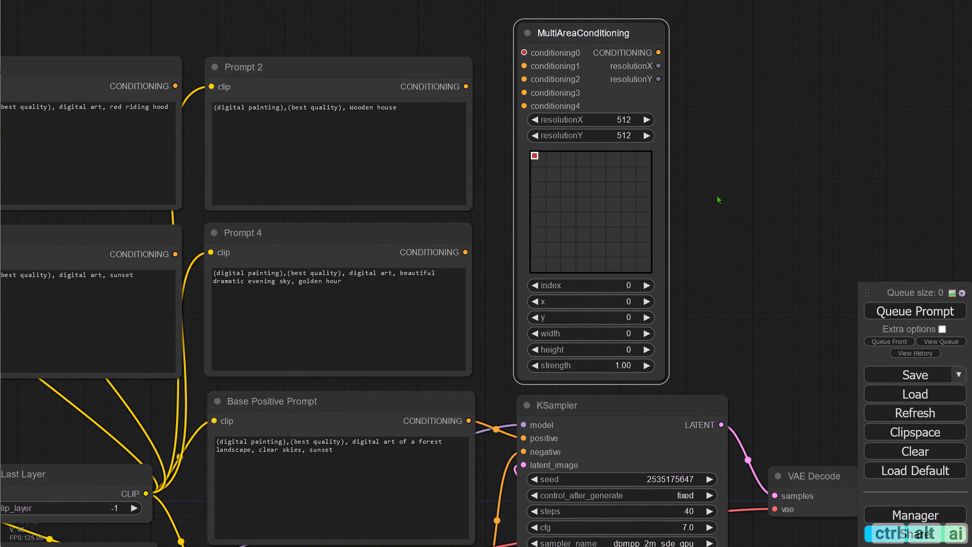
left_click_drag(499, 329, 481, 316)
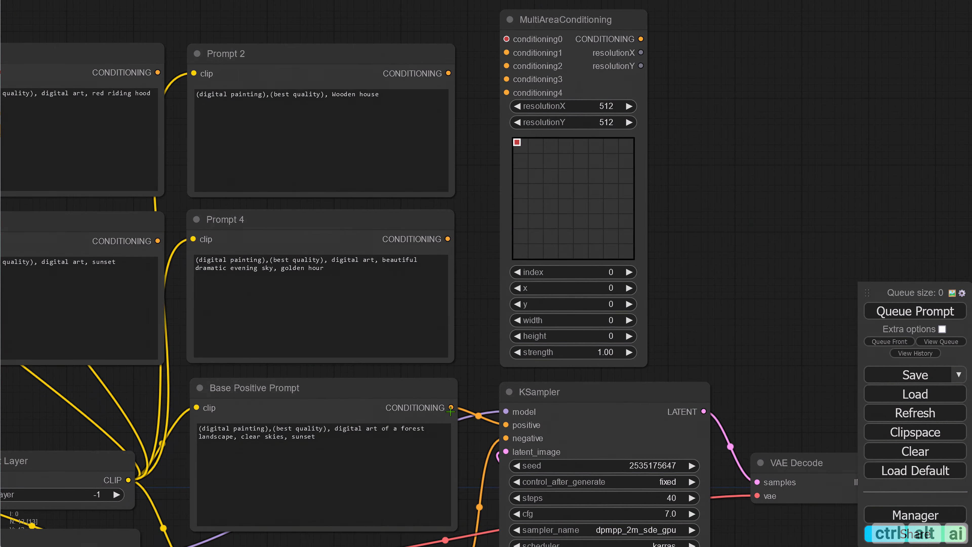
left_click_drag(451, 409, 506, 39)
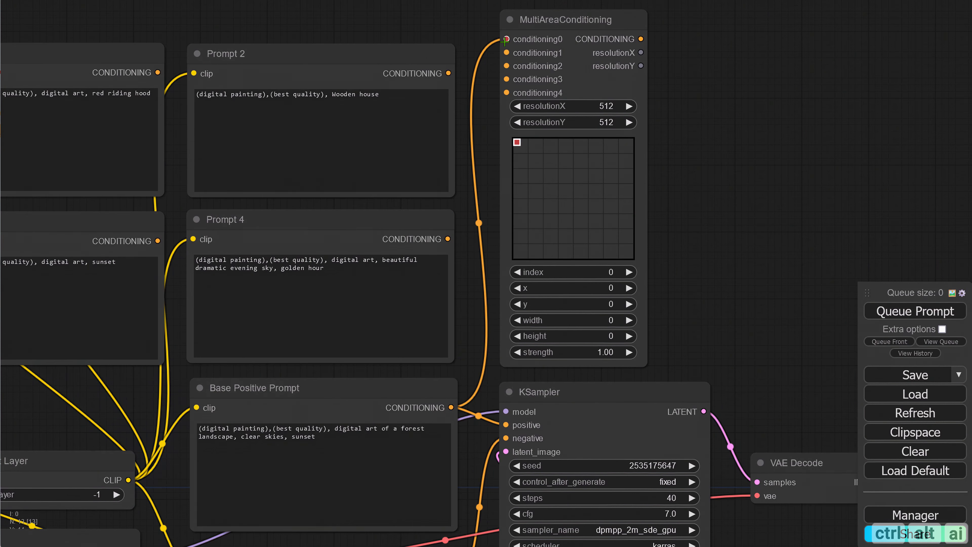
Set the width of the index 0 area in MultiAreaConditioning to 512.
left_click(629, 320)
left_click(629, 321)
left_click(629, 321)
left_click(629, 320)
left_click(628, 320)
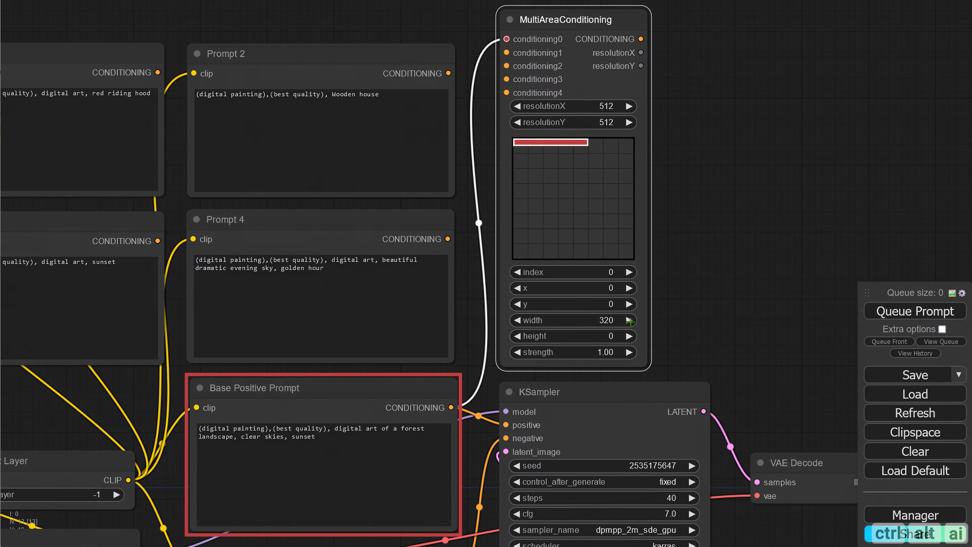
left_click(629, 320)
left_click(629, 321)
left_click(628, 320)
Set the height of the index 0 area in MultiAreaConditioning to 512.
left_click(629, 336)
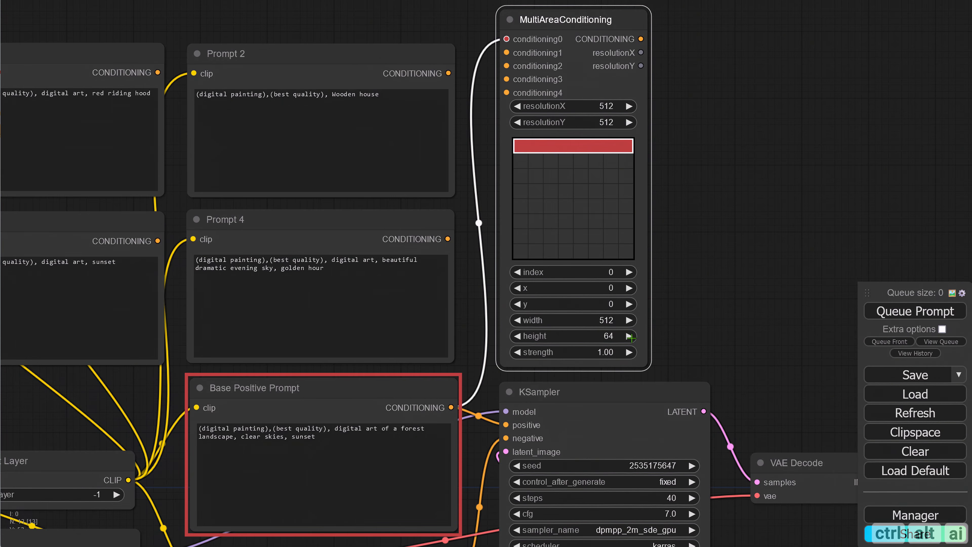
left_click(629, 337)
left_click(629, 336)
left_click(629, 337)
left_click(630, 336)
left_click(629, 337)
left_click(630, 337)
left_click(629, 336)
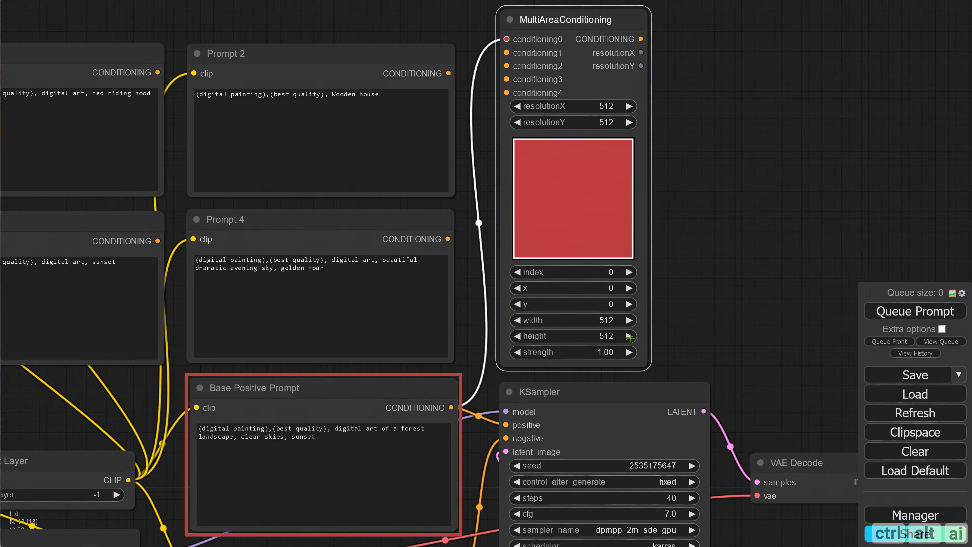
Connect Prompt 1's CONDITIONING output to conditioning1 and switch the MultiAreaConditioning index to 1.
left_click_drag(81, 26, 218, 26)
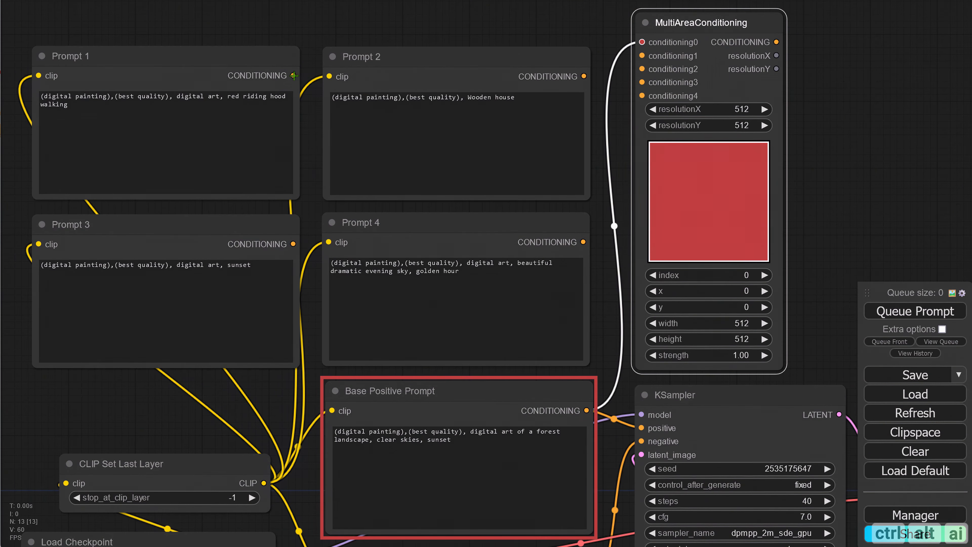
left_click_drag(294, 76, 642, 56)
left_click(764, 275)
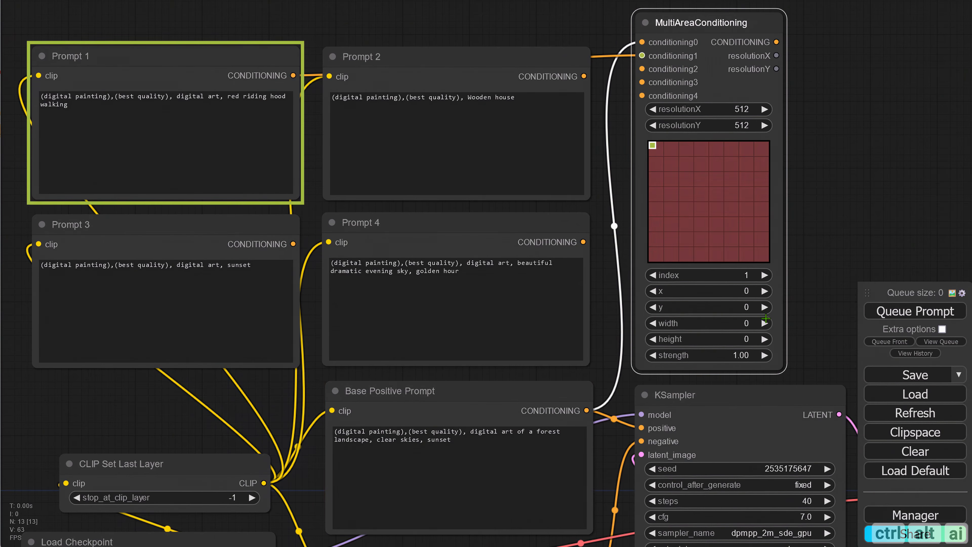
Set the width of the index 1 area in MultiAreaConditioning to 512.
left_click(764, 323)
left_click(765, 323)
left_click(765, 323)
left_click(764, 322)
left_click(764, 323)
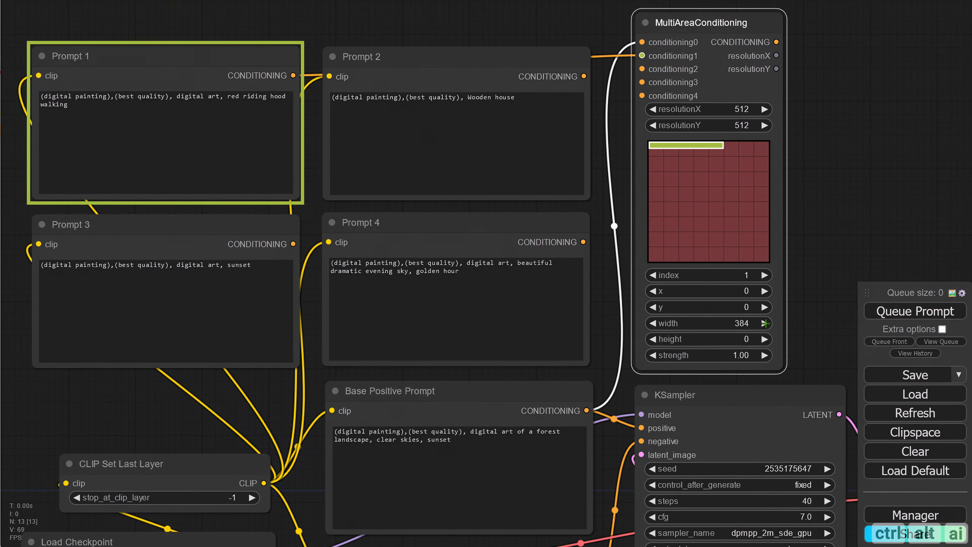
left_click(764, 323)
left_click(765, 323)
left_click(765, 323)
Set the height of the index 1 area in MultiAreaConditioning to 512.
left_click(765, 339)
left_click(765, 339)
left_click(765, 339)
left_click(765, 339)
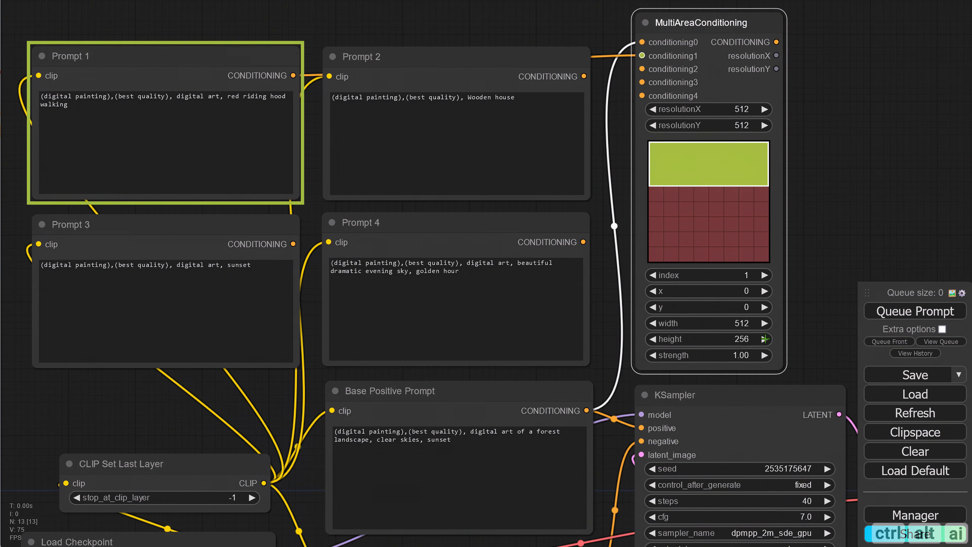
left_click(764, 339)
left_click(764, 339)
left_click(765, 339)
left_click(765, 339)
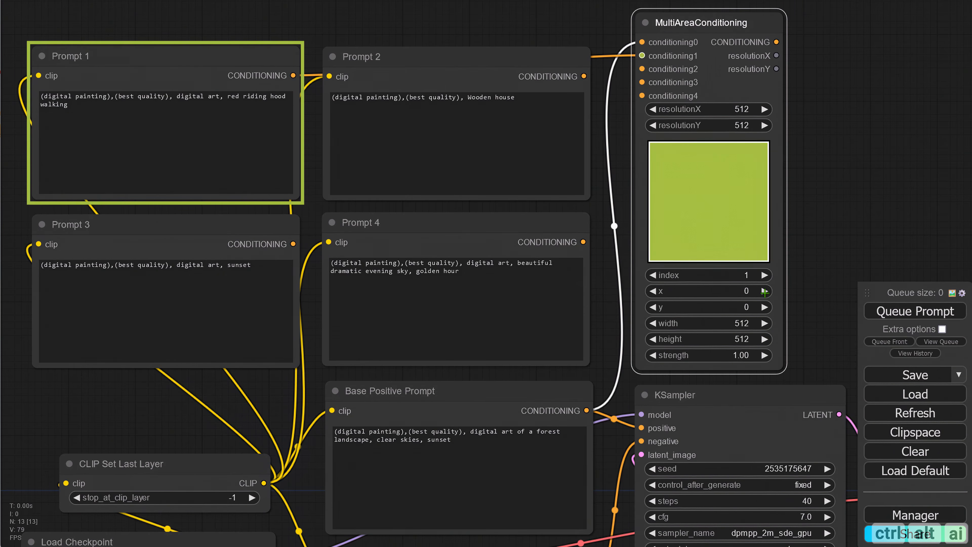
Set the x position of the index 1 area in MultiAreaConditioning to 320.
left_click(765, 291)
left_click(764, 291)
left_click(765, 291)
left_click(765, 291)
left_click(764, 291)
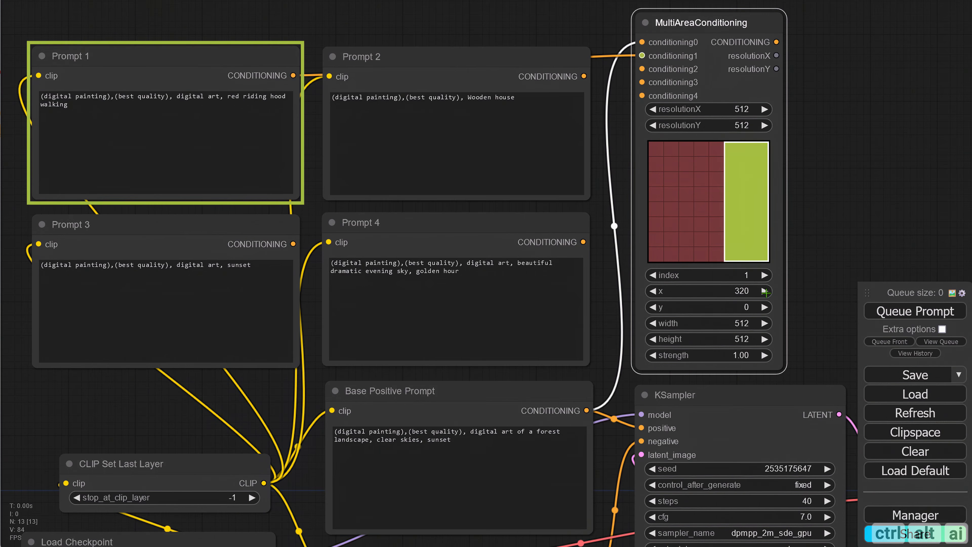
Set the y position of the index 1 area in MultiAreaConditioning to 256.
left_click(765, 307)
left_click(765, 307)
left_click(764, 307)
left_click(765, 307)
left_click(765, 307)
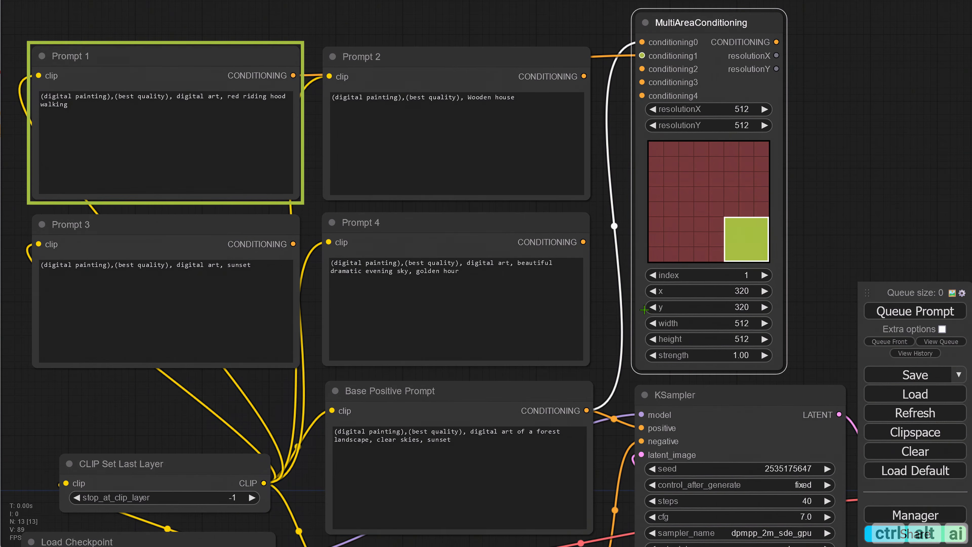
left_click(653, 307)
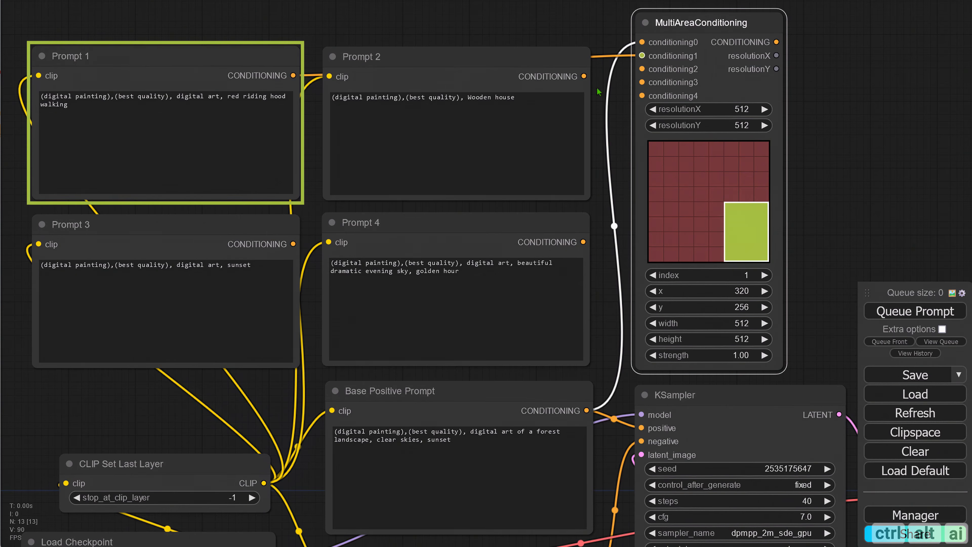
Connect Prompt 2's CONDITIONING output to conditioning2 and set the width of the index 2 area to 256.
left_click_drag(585, 75, 642, 69)
left_click(764, 275)
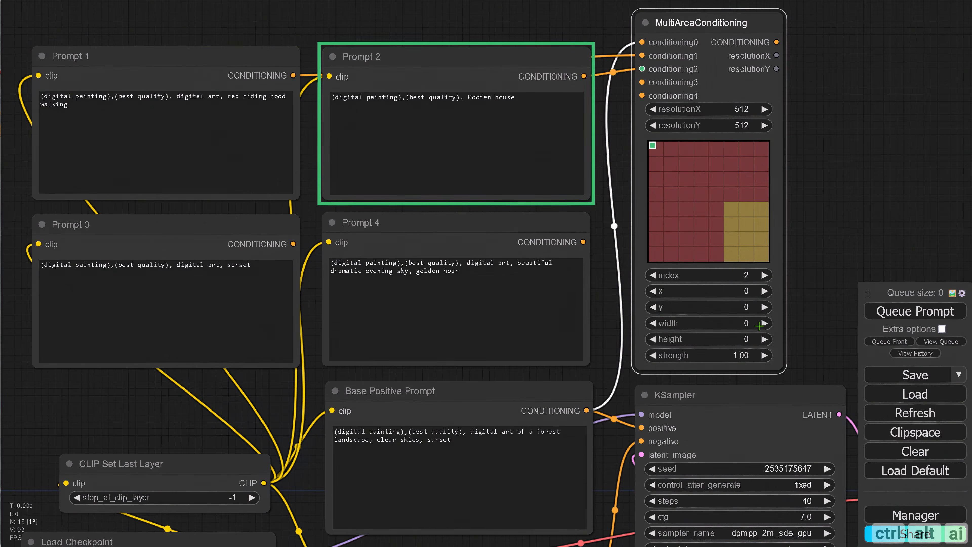
left_click(765, 323)
left_click(765, 324)
left_click(765, 324)
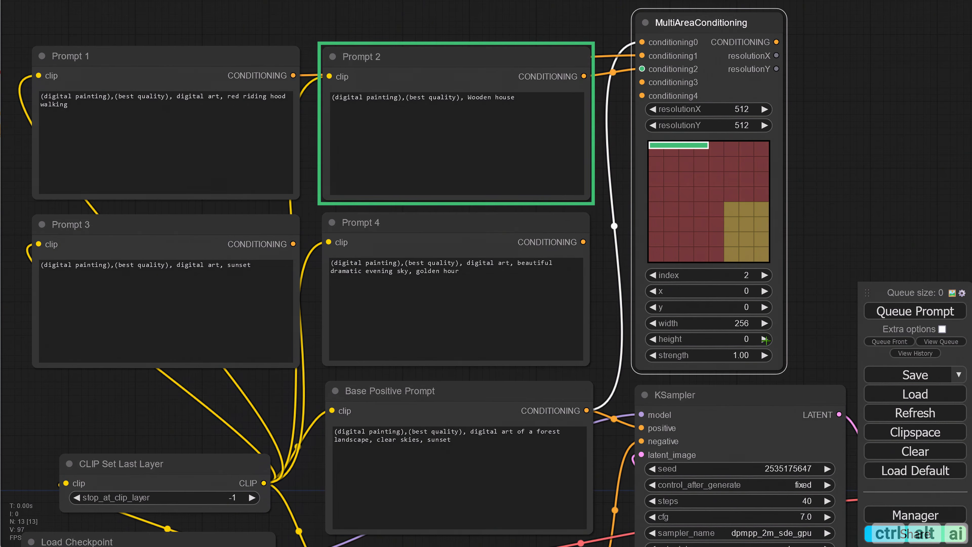
Set the height of the index 2 area to 448 and its y position to 64.
left_click(765, 339)
left_click(765, 340)
left_click(765, 339)
left_click(765, 339)
left_click(765, 339)
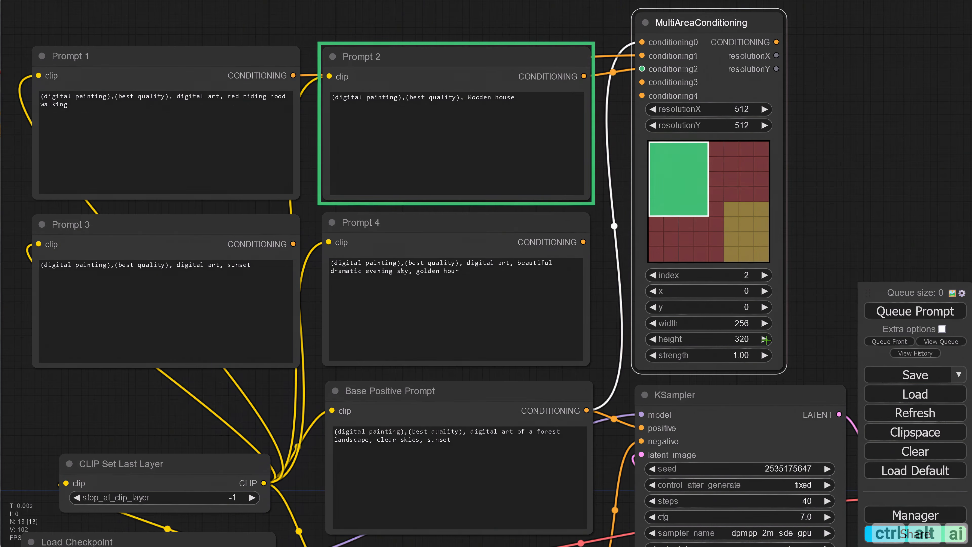
left_click(765, 340)
left_click(765, 339)
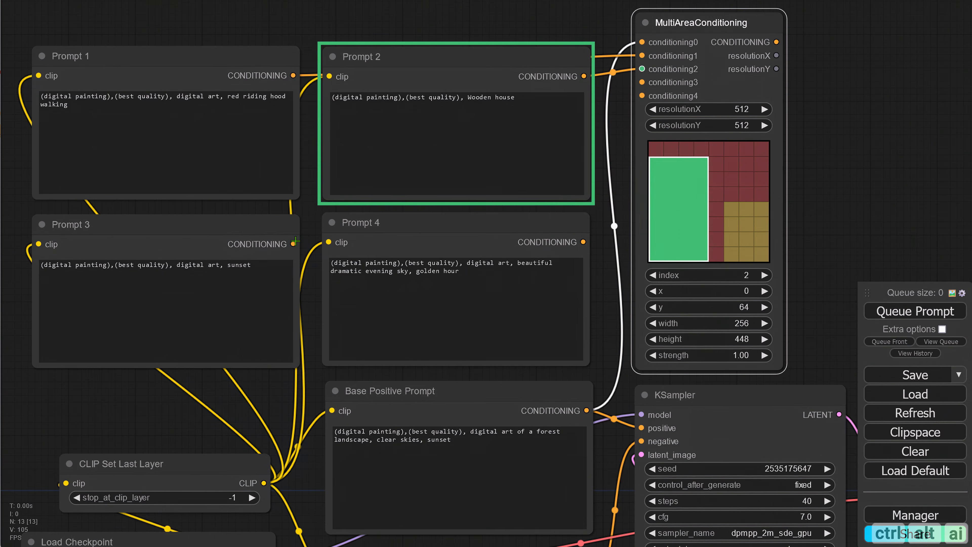
Connect Prompt 3's CONDITIONING output to conditioning3 and set the width of the index 3 area to 192.
left_click_drag(293, 243, 642, 82)
left_click(765, 274)
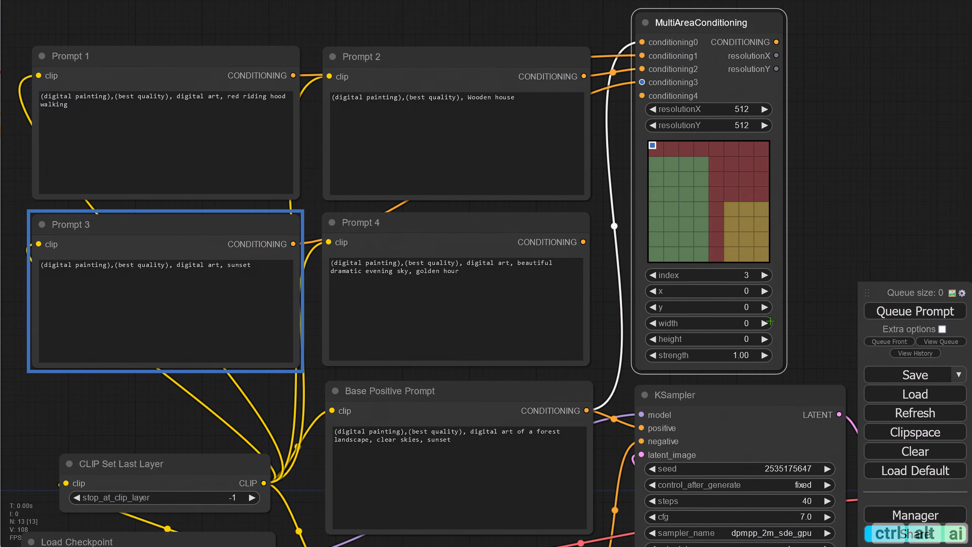
left_click(765, 323)
left_click(764, 324)
left_click(764, 323)
Set the height of the index 3 area in MultiAreaConditioning to 192.
left_click(765, 339)
left_click(765, 339)
left_click(765, 339)
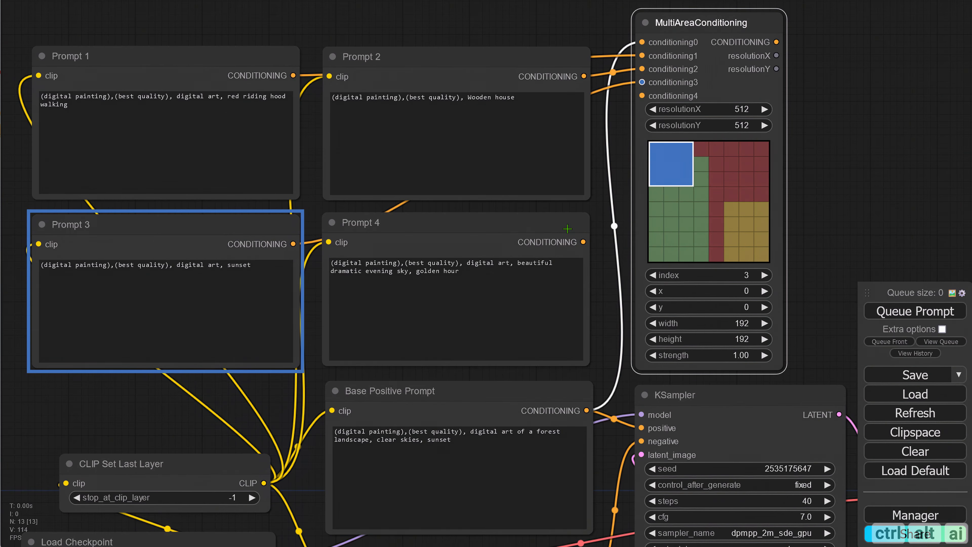
Connect Prompt 4's CONDITIONING output to conditioning4 and reconnect the Base Positive Prompt's output to conditioning0.
left_click_drag(583, 241, 641, 96)
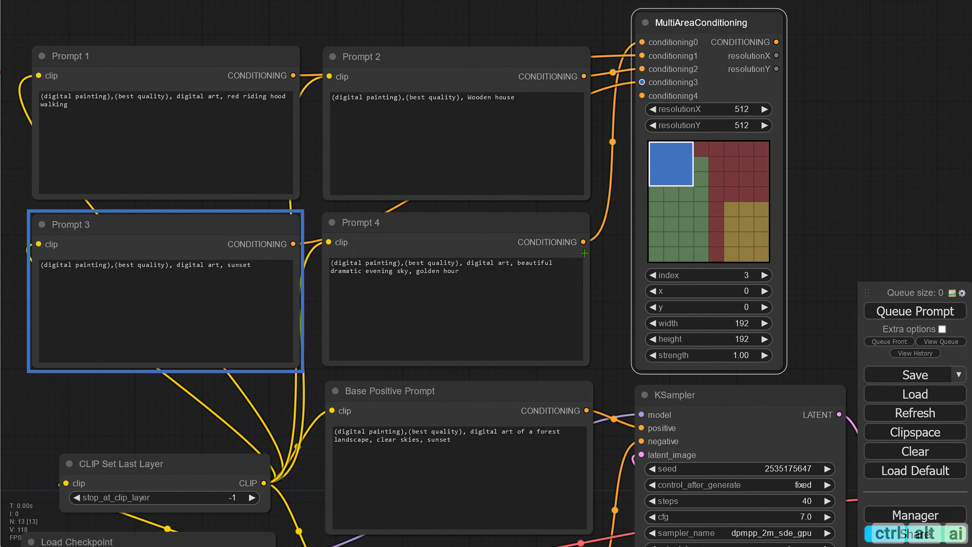
left_click_drag(583, 243, 641, 96)
left_click_drag(586, 410, 637, 45)
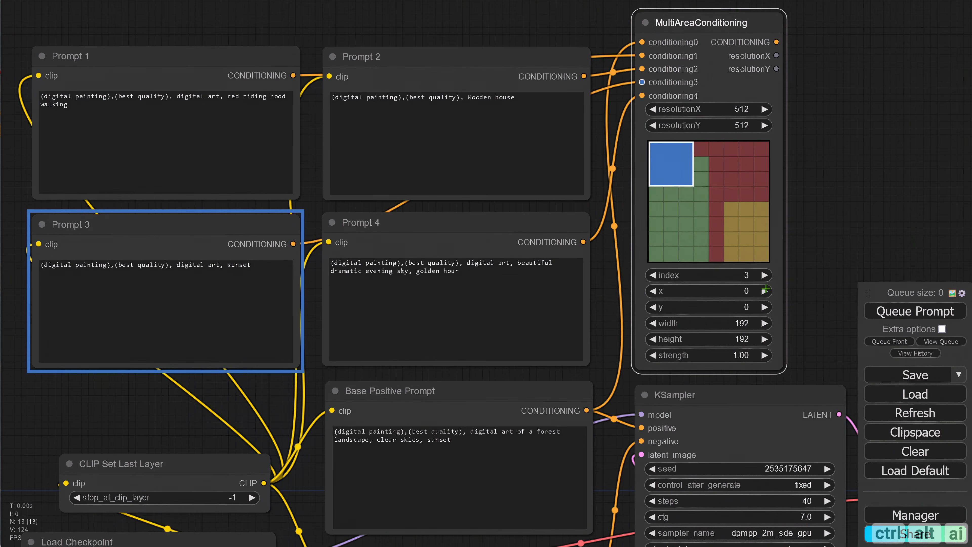
Switch the MultiAreaConditioning index to 4 and set that area's width to 512.
left_click(765, 275)
left_click(765, 324)
left_click(765, 323)
left_click(765, 323)
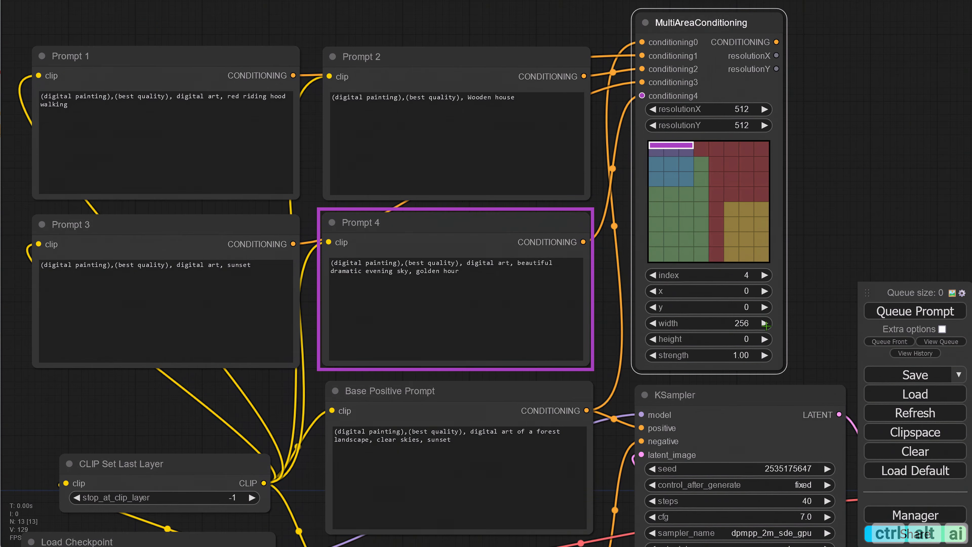
left_click(765, 323)
left_click(765, 323)
left_click(765, 324)
left_click(764, 323)
left_click(765, 323)
Set the height of the index 4 area in MultiAreaConditioning to 192.
left_click(764, 339)
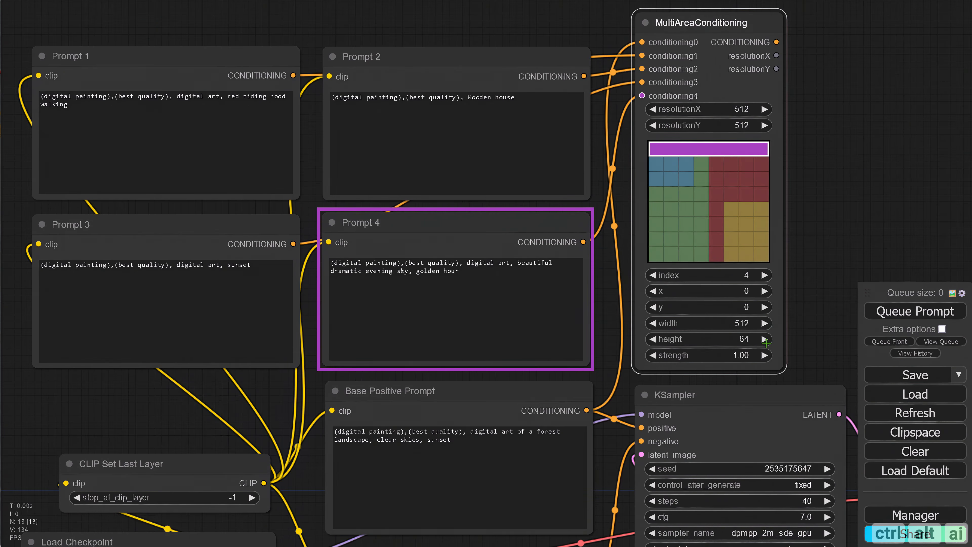
left_click(765, 339)
left_click(765, 339)
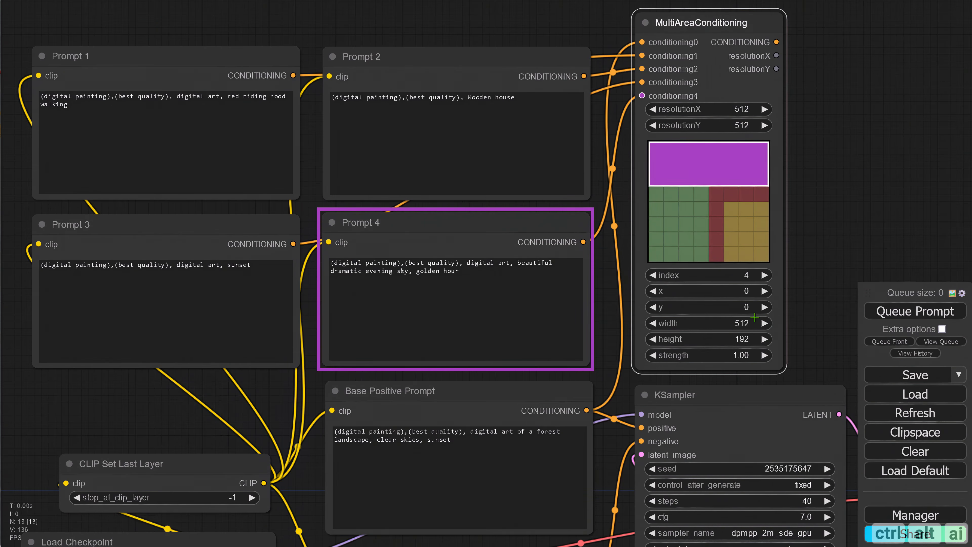
Step the MultiAreaConditioning index back from 4 to 1 to review the assigned areas.
left_click(653, 275)
left_click(653, 275)
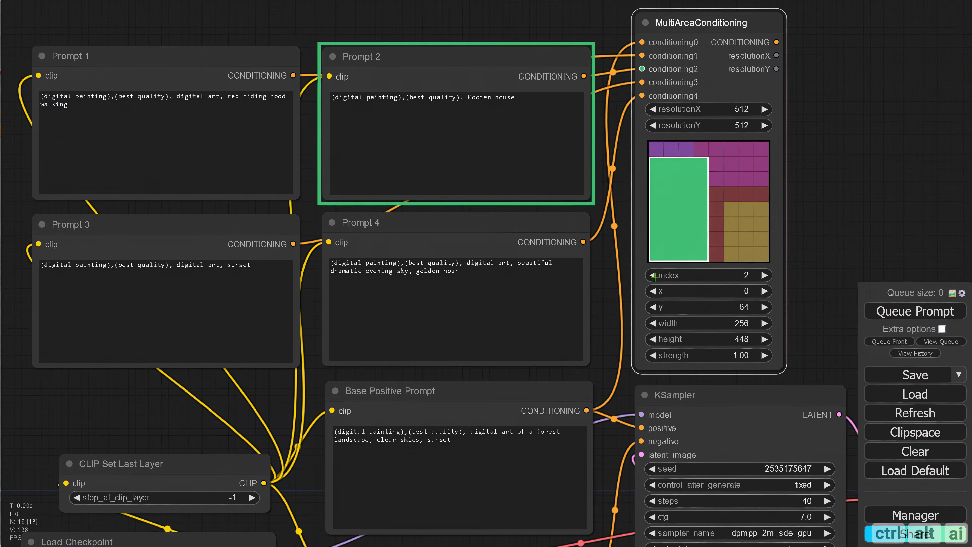
left_click(654, 276)
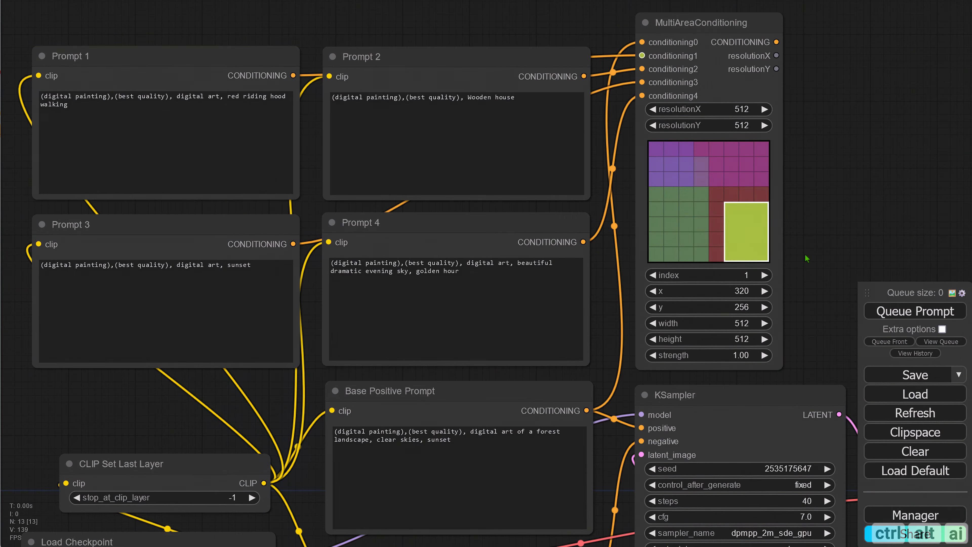
Detach the Base Positive Prompt from the KSampler's positive input and connect MultiAreaConditioning's CONDITIONING output there instead.
left_click_drag(807, 258, 639, 217)
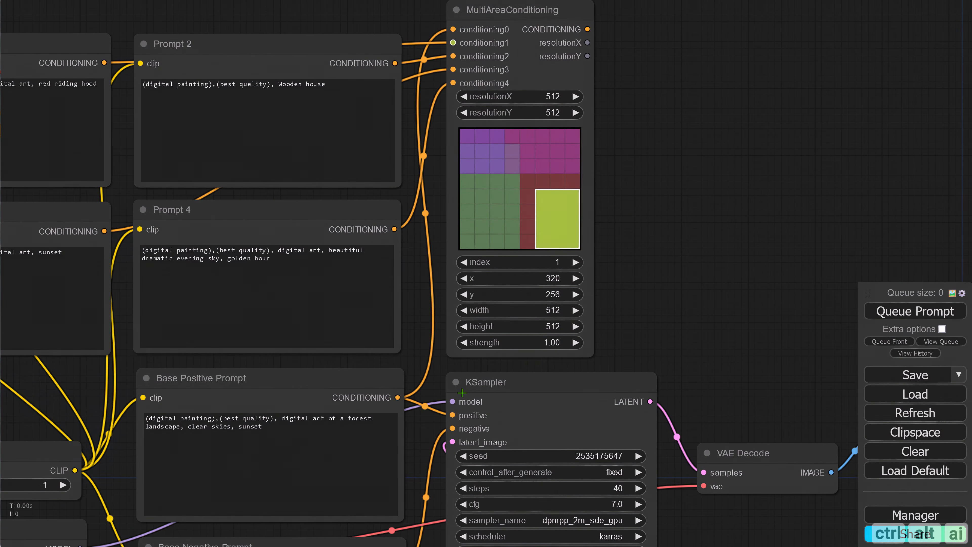
left_click_drag(452, 415, 396, 395)
left_click_drag(646, 276, 638, 295)
left_click_drag(580, 49, 446, 435)
left_click_drag(680, 351, 710, 139)
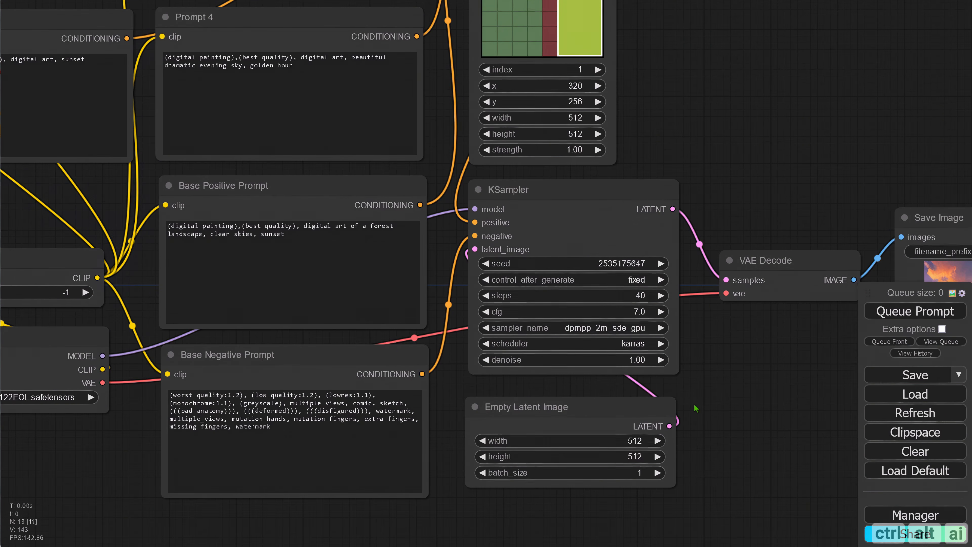
Move the Save Image node slightly lower and resize it to fit its image preview.
scroll(667, 407, "down", 5)
scroll(705, 413, "down", 2)
scroll(738, 410, "down", 4)
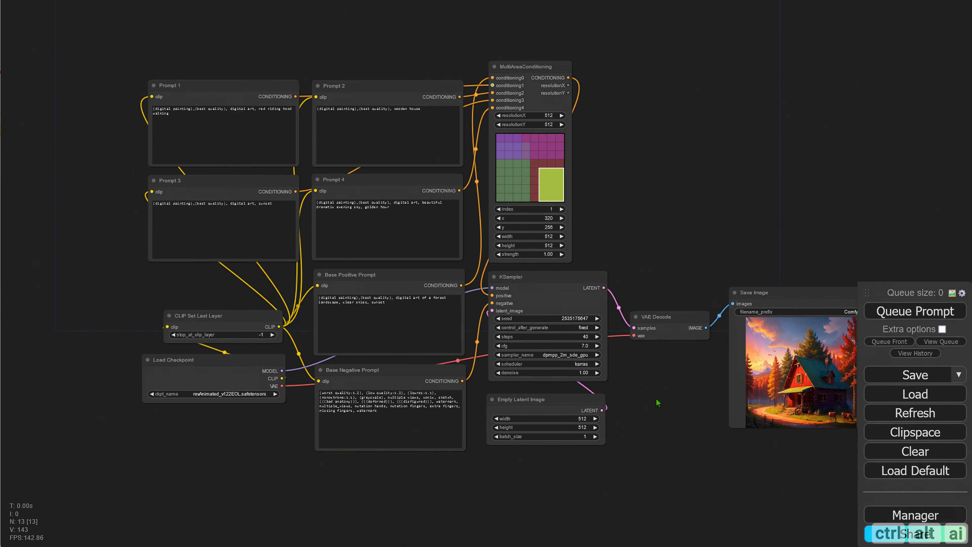
scroll(619, 398, "down", 1)
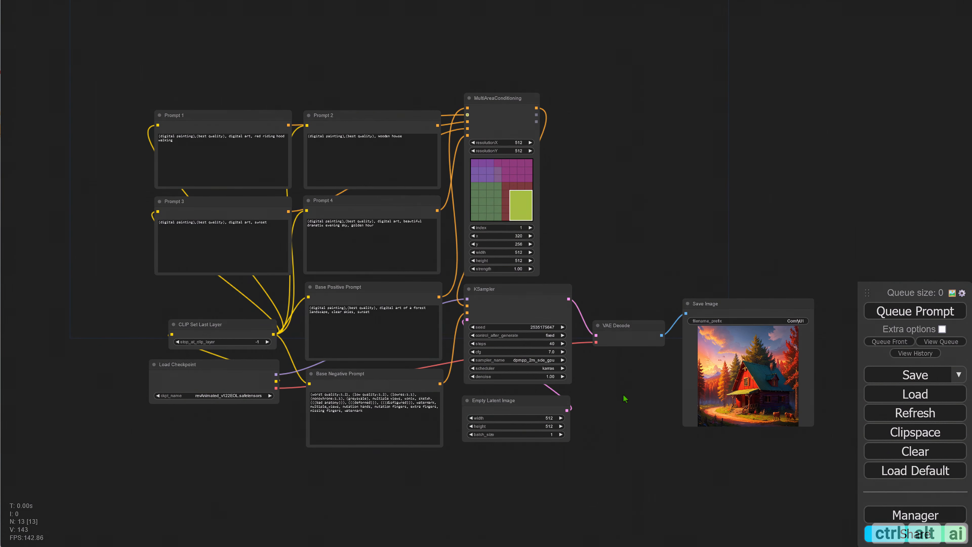
scroll(624, 398, "down", 4)
scroll(601, 376, "down", 1)
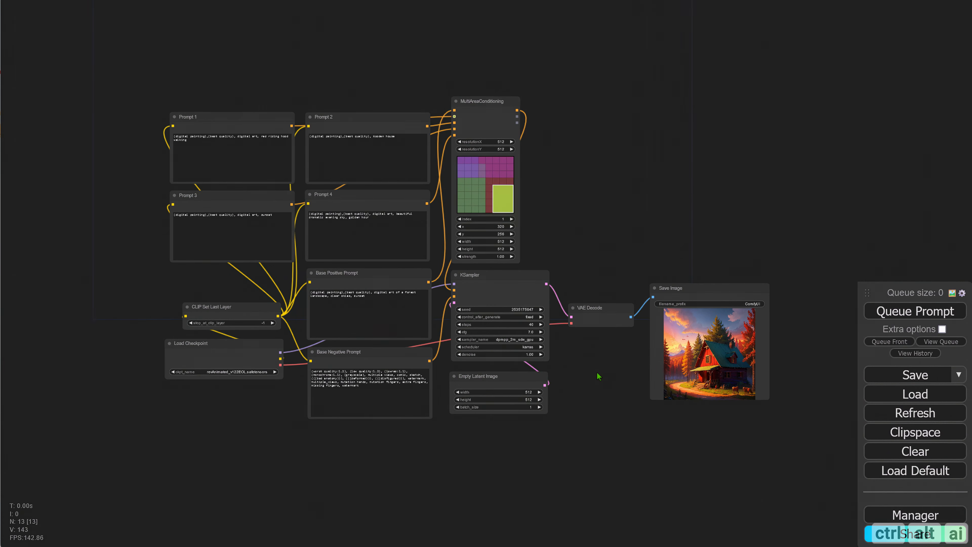
scroll(599, 377, "up", 3)
left_click_drag(601, 378, 584, 384)
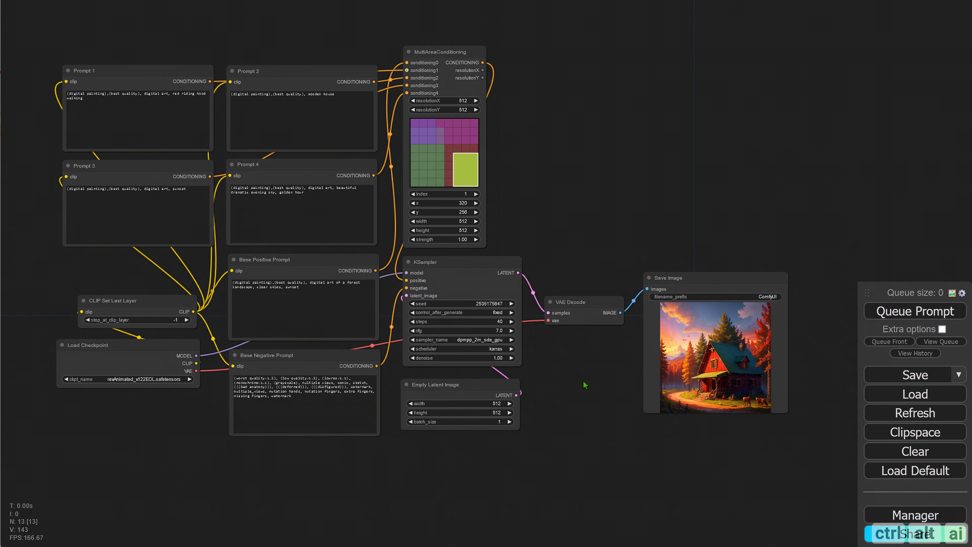
left_click_drag(695, 282, 694, 293)
left_click_drag(786, 428, 777, 450)
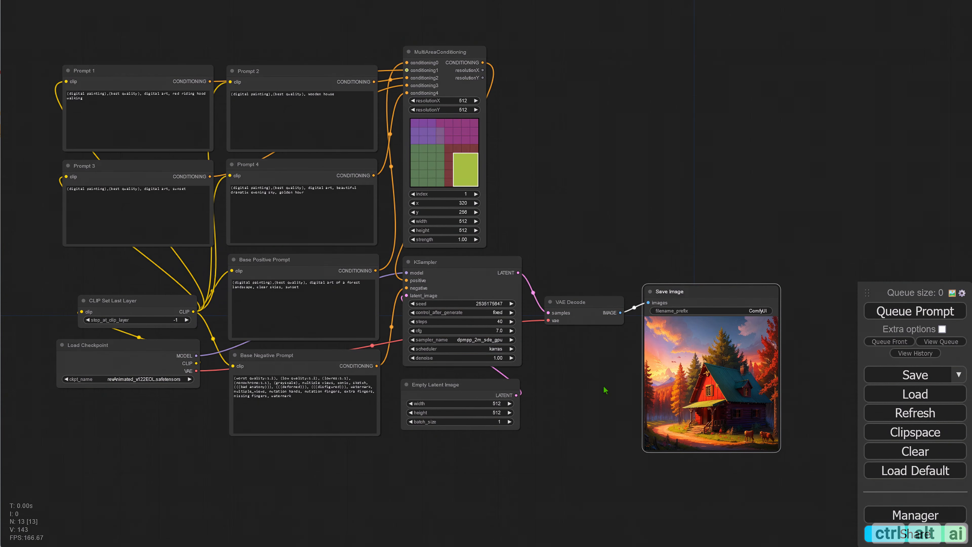
Queue the prompt to generate an image with the four area prompts and examine the result in Save Image.
left_click_drag(606, 391, 578, 388)
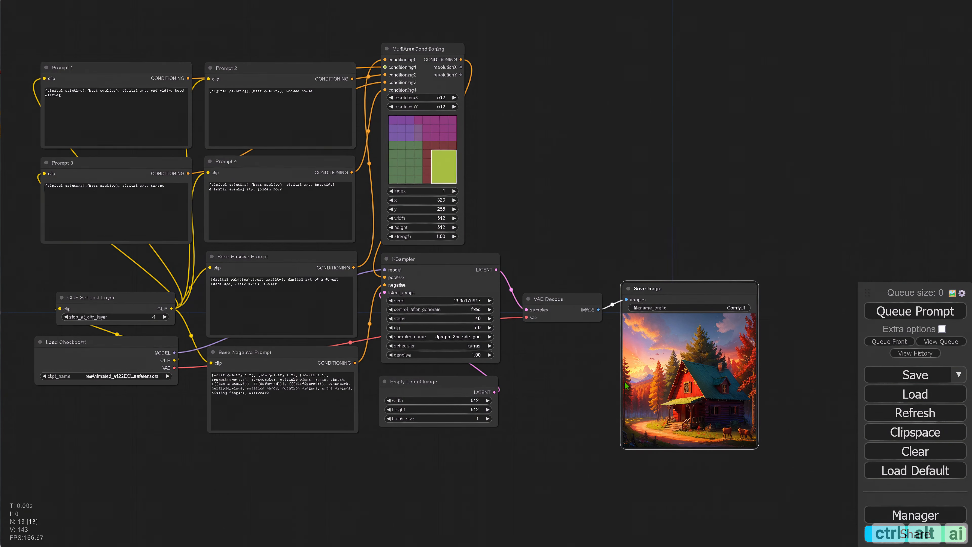
left_click(901, 317)
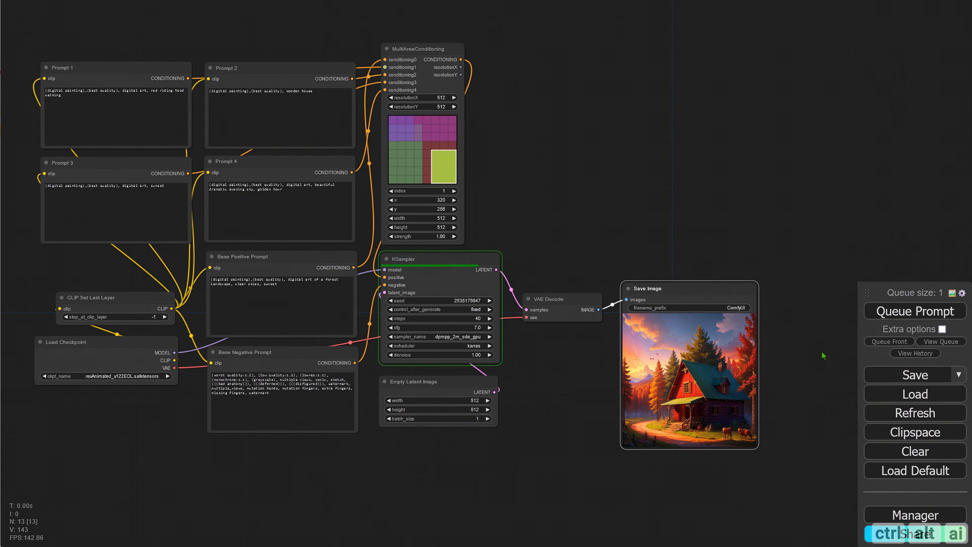
left_click_drag(799, 374, 712, 299)
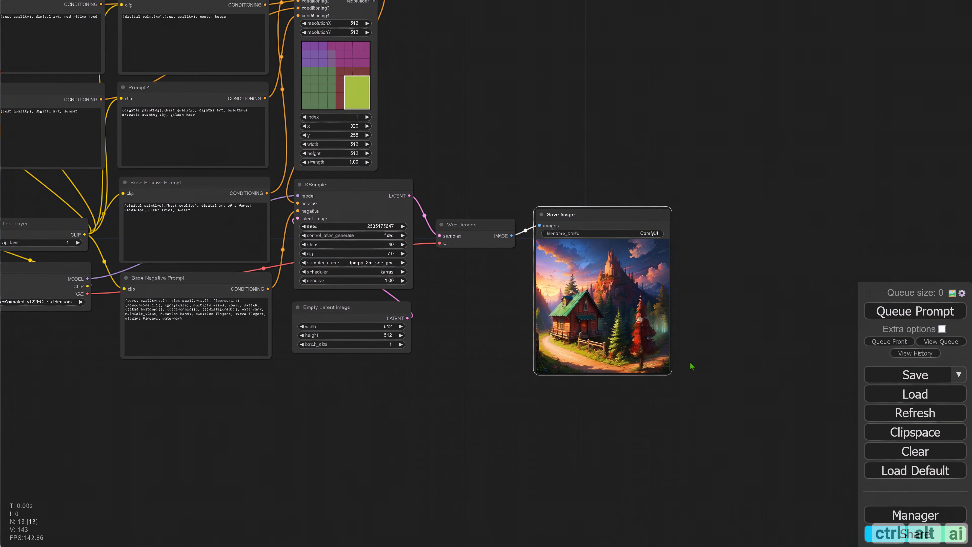
scroll(670, 335, "up", 1)
scroll(670, 335, "up", 9)
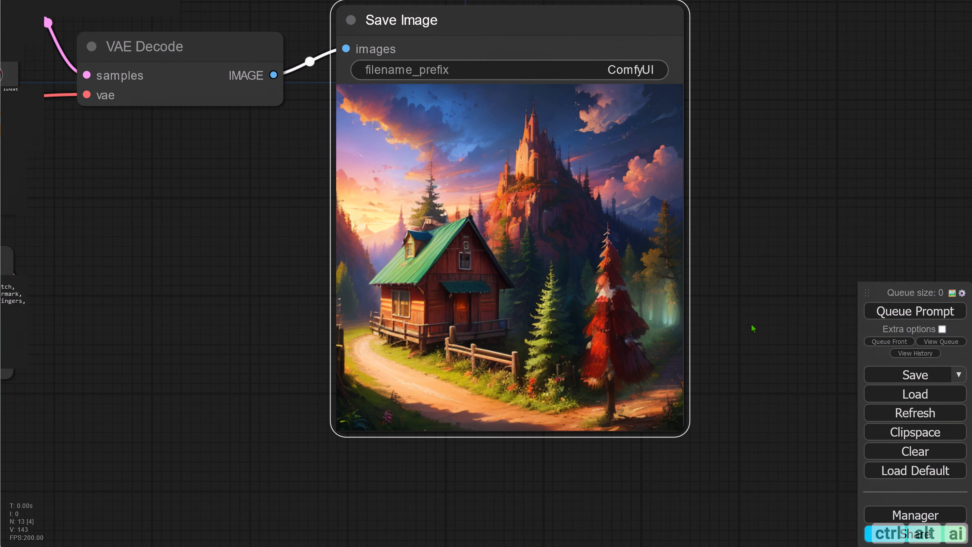
Set the strength of area index 1, the Prompt 1 area, to 2 in MultiAreaConditioning.
scroll(752, 328, "down", 4)
scroll(425, 296, "down", 3)
scroll(401, 291, "up", 2)
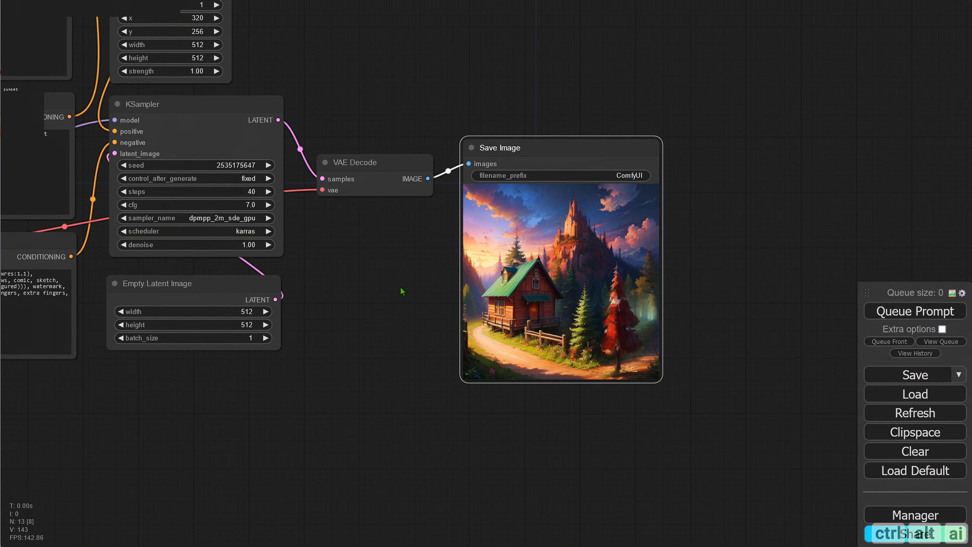
left_click_drag(405, 257, 457, 336)
scroll(444, 221, "up", 1)
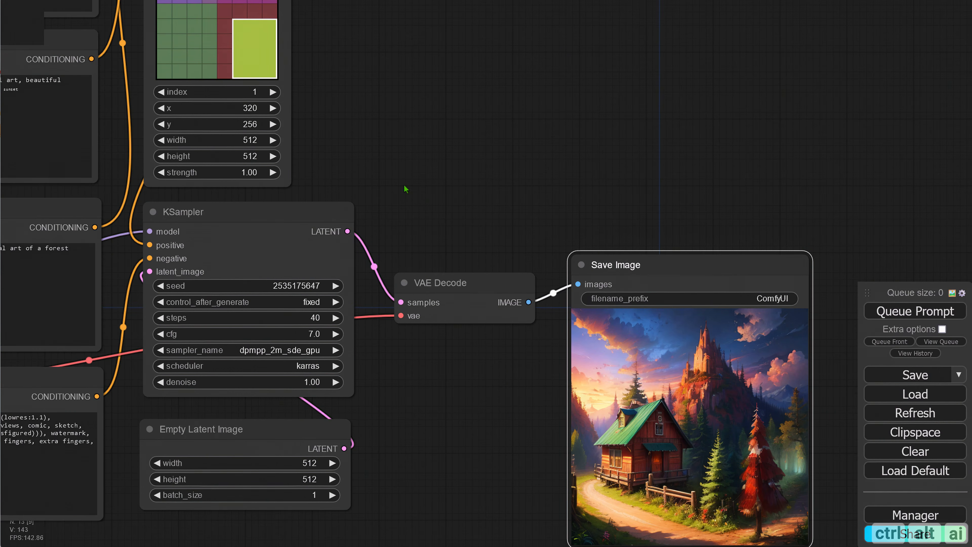
left_click_drag(369, 135, 755, 297)
left_click_drag(754, 251, 803, 245)
left_click(655, 276)
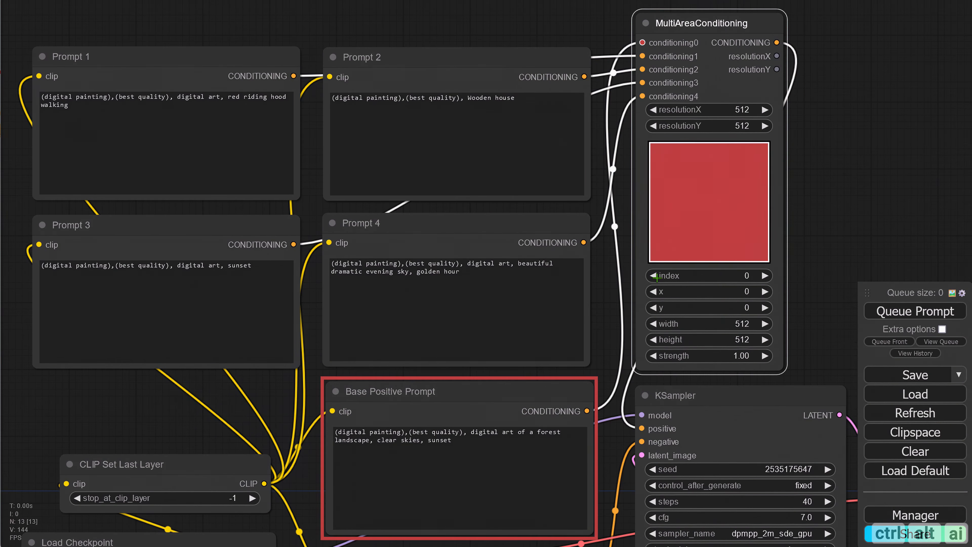
left_click(763, 276)
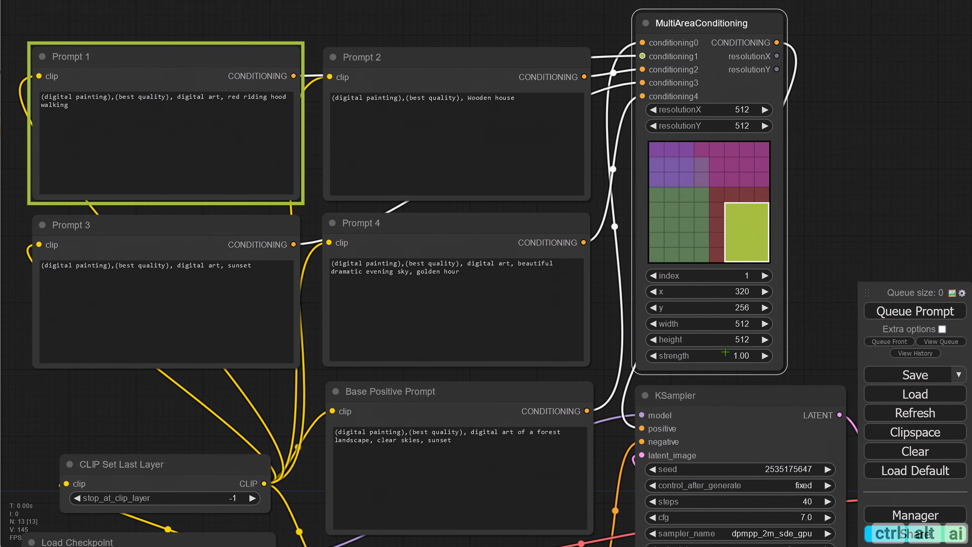
left_click(734, 356)
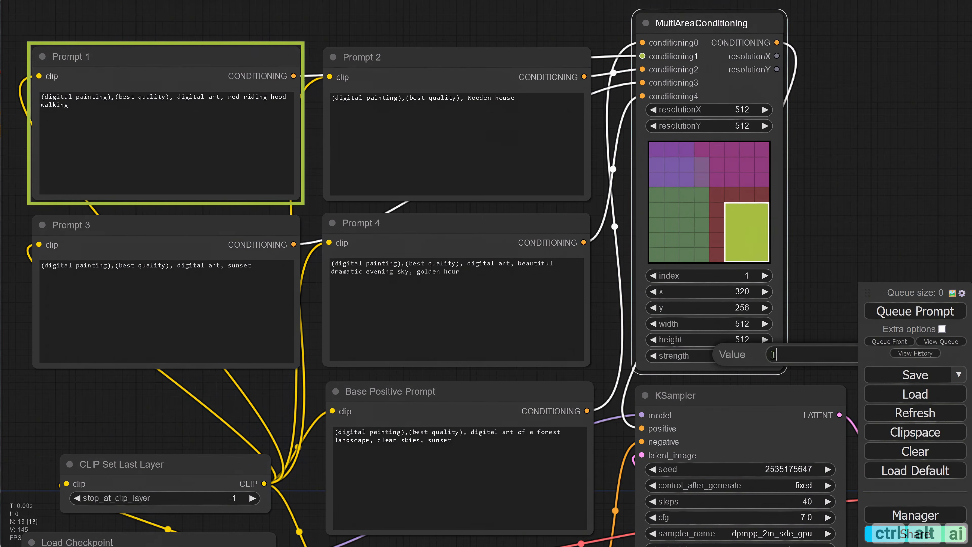
type("2")
key("Return")
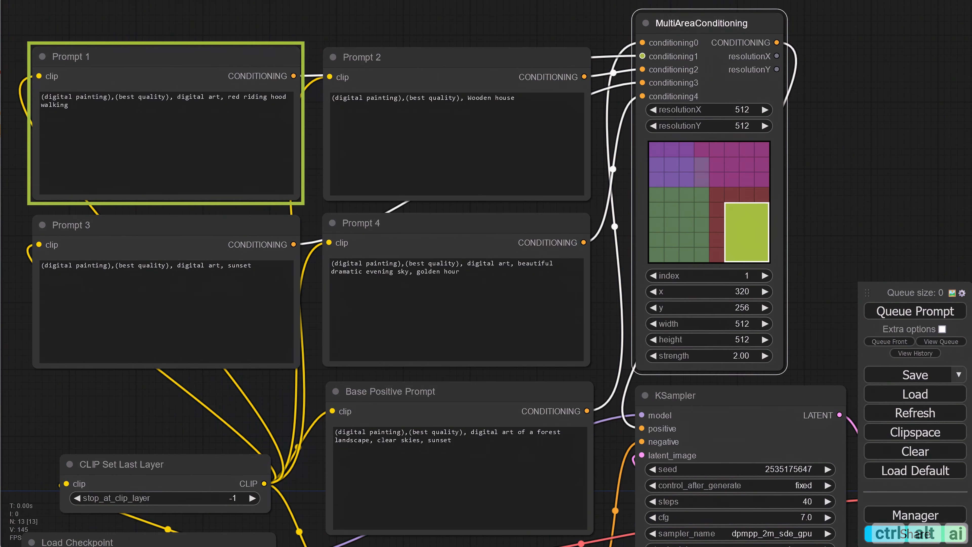
Queue the prompt to regenerate the image with the stronger Prompt 1 area and examine it in Save Image.
left_click(801, 264)
left_click_drag(815, 320, 748, 246)
left_click_drag(829, 280, 643, 189)
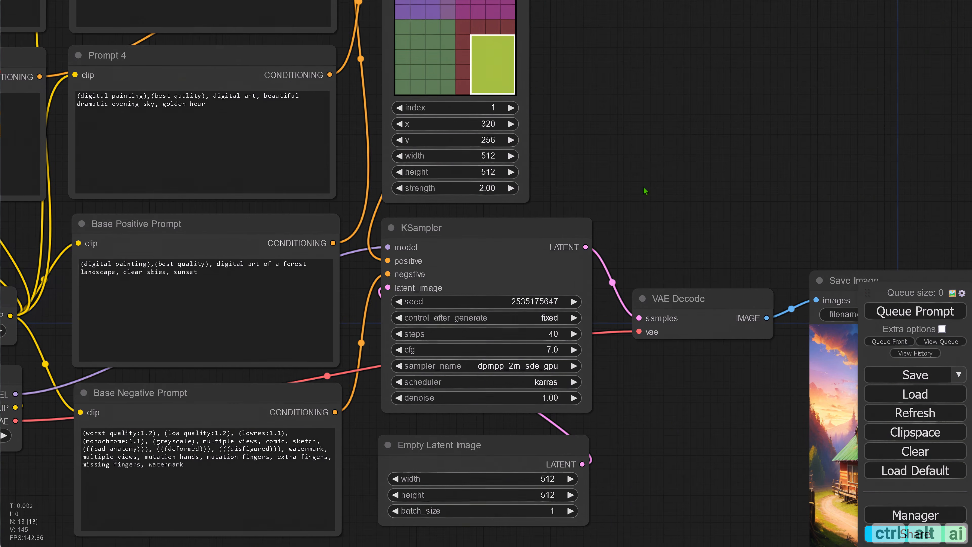
left_click_drag(767, 229, 467, 131)
left_click_drag(797, 277, 770, 254)
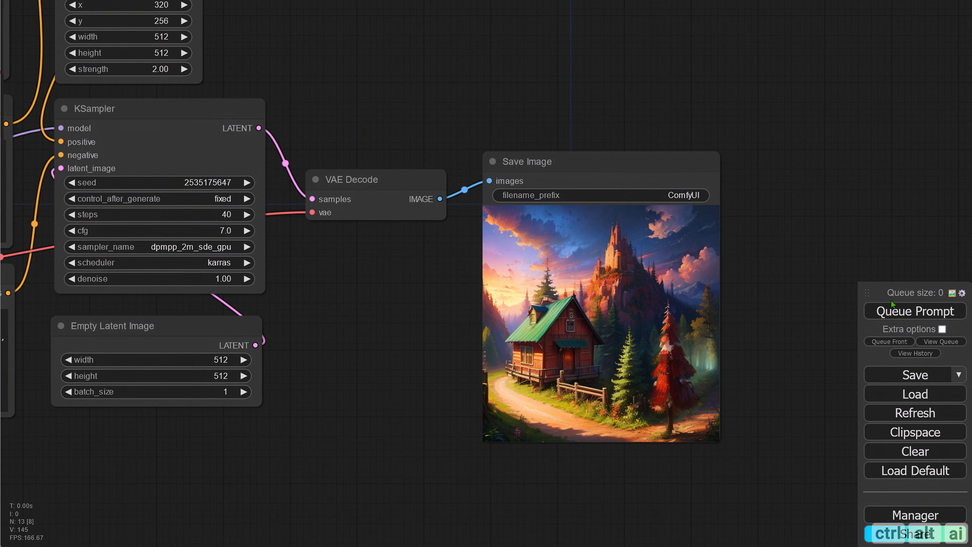
left_click(902, 314)
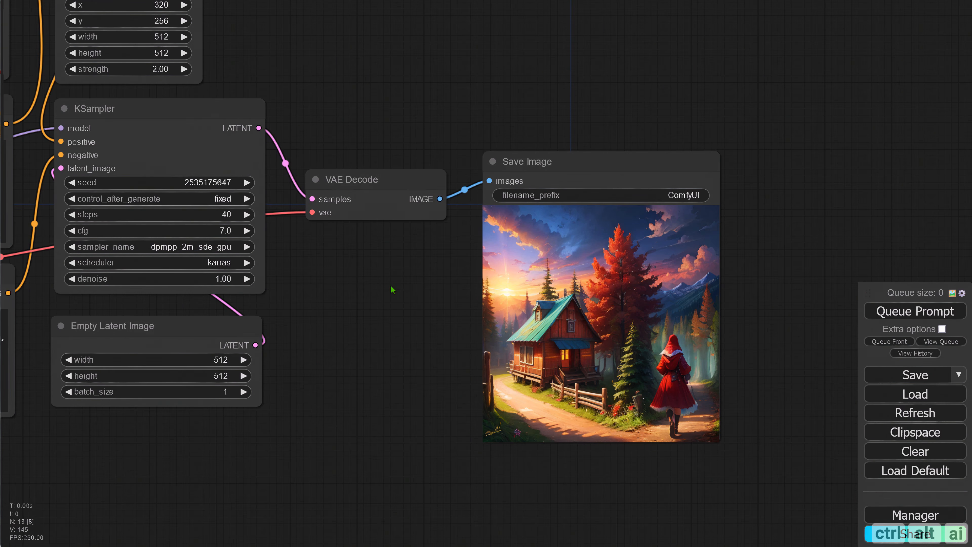
Set the strength of area index 3, the Prompt 3 sunset area, to 2 in MultiAreaConditioning.
left_click_drag(390, 285, 532, 363)
left_click_drag(423, 161, 644, 330)
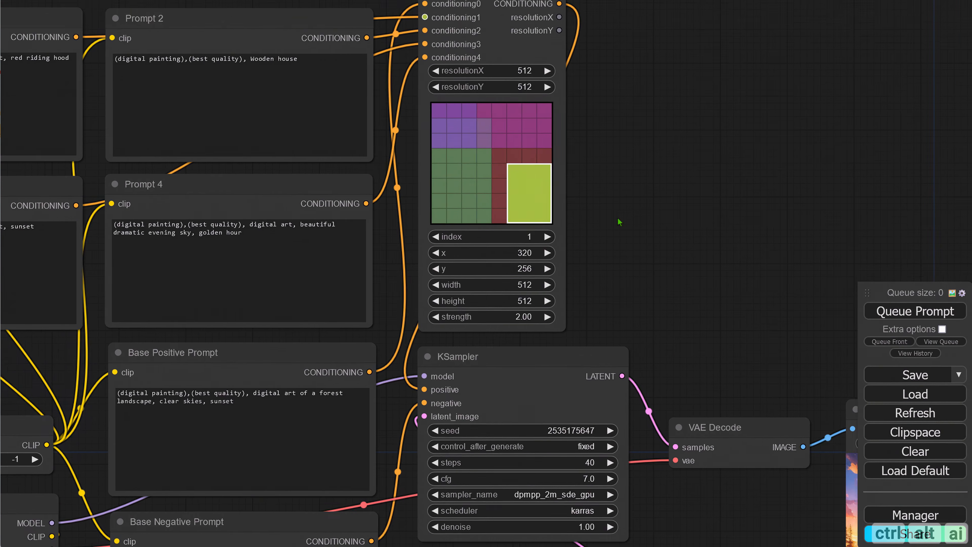
left_click_drag(618, 218, 807, 245)
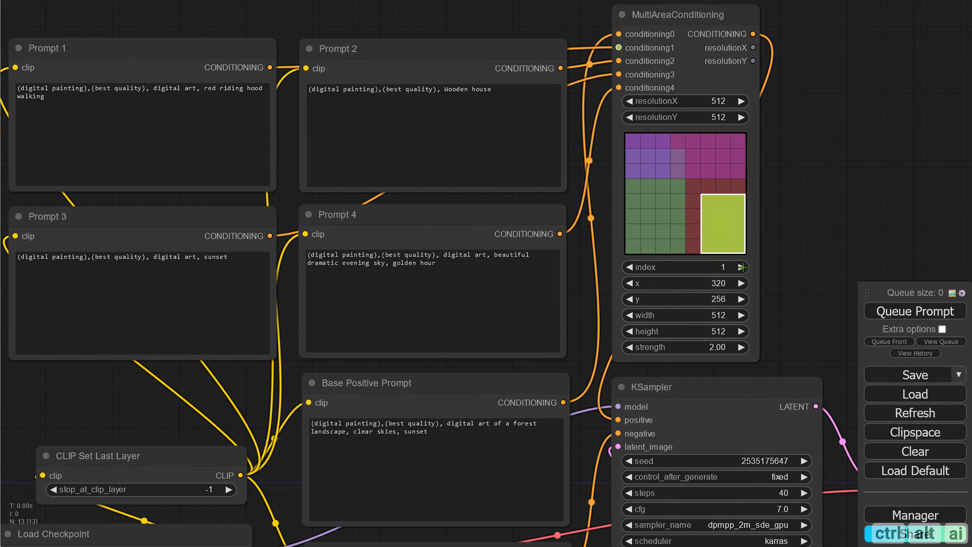
left_click(742, 266)
left_click(742, 267)
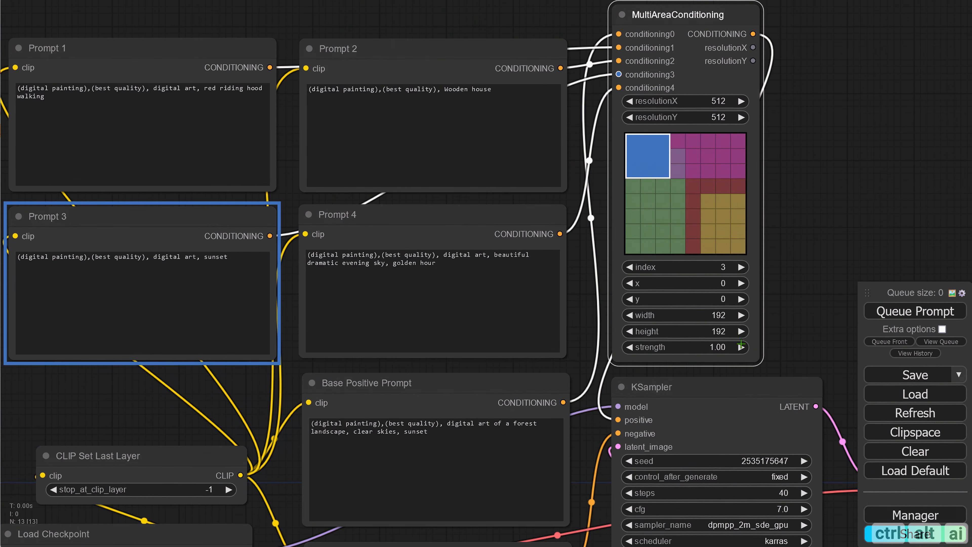
left_click(711, 347)
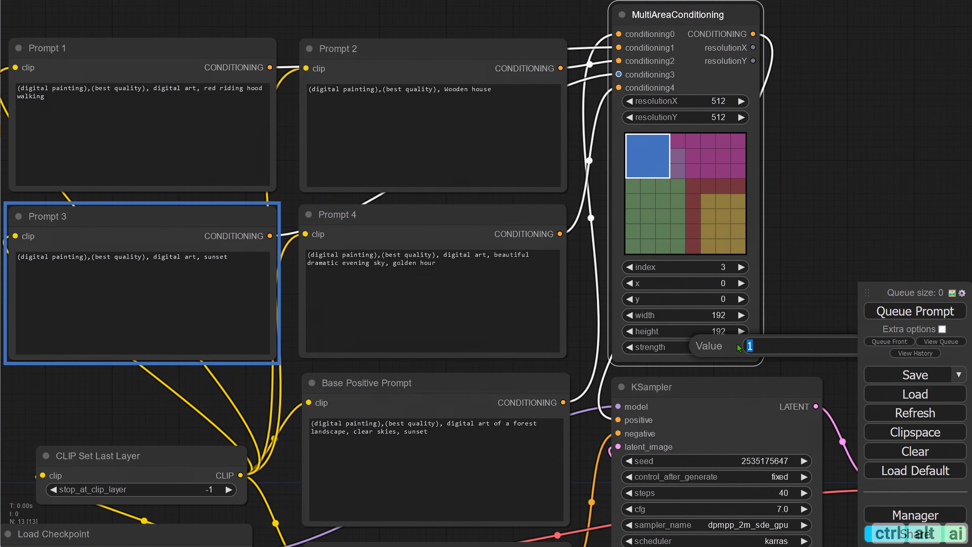
type("2")
key("Return")
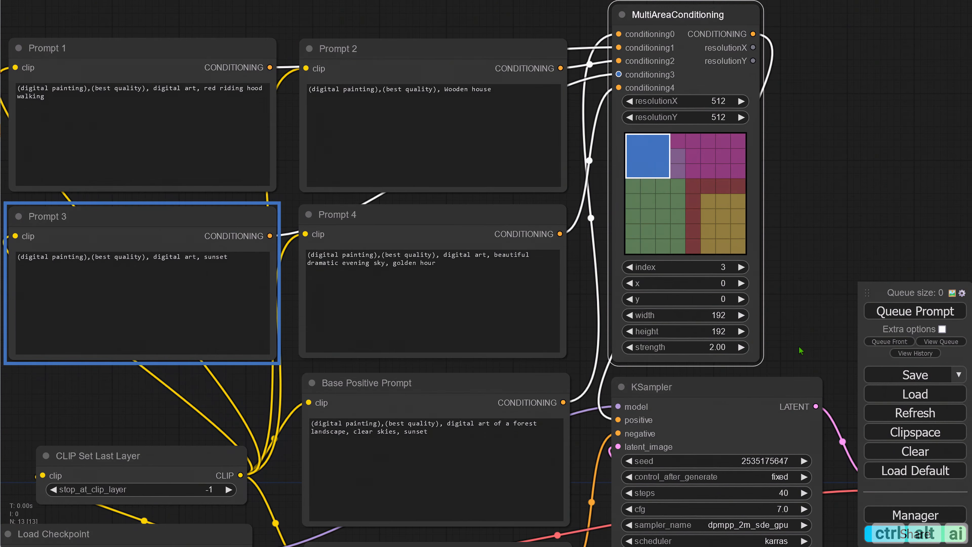
Generate the image again with the stronger Prompt 3 area and examine the new result in Save Image.
left_click_drag(781, 345, 551, 267)
left_click_drag(816, 325, 655, 228)
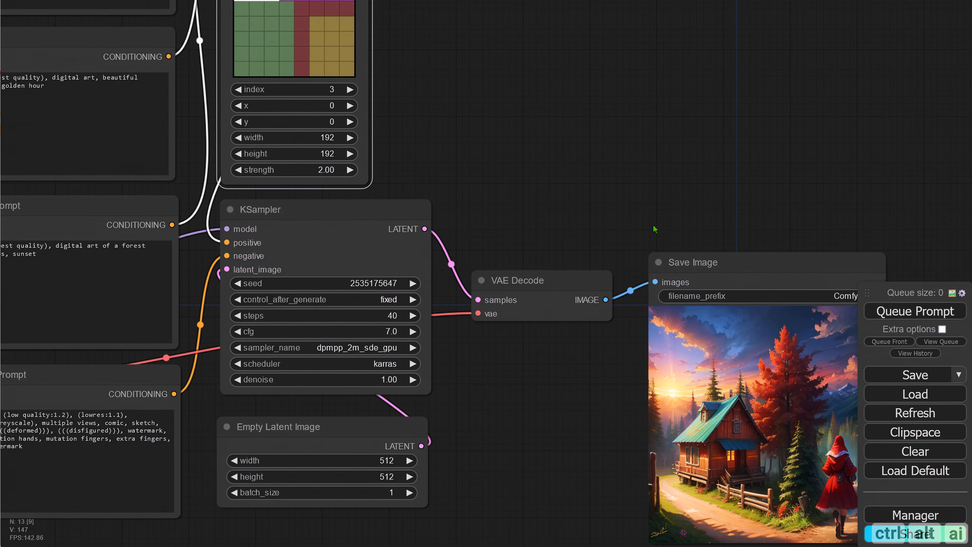
left_click_drag(770, 220, 564, 97)
left_click_drag(777, 272, 773, 313)
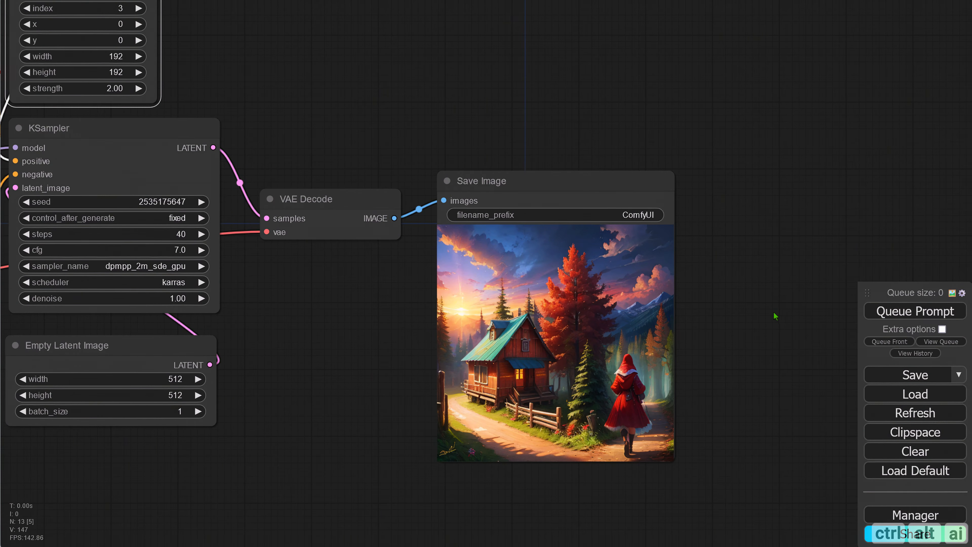
left_click(888, 316)
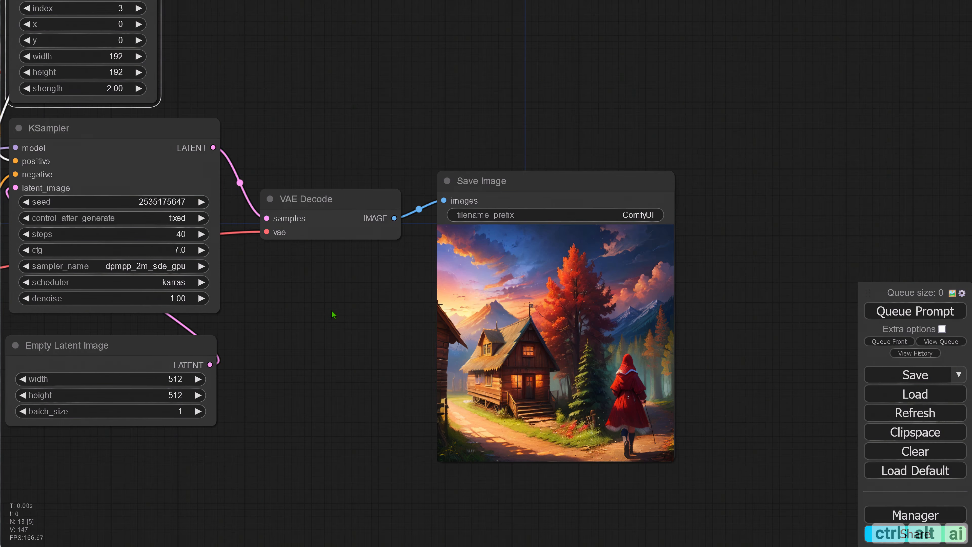
left_click_drag(333, 301, 368, 310)
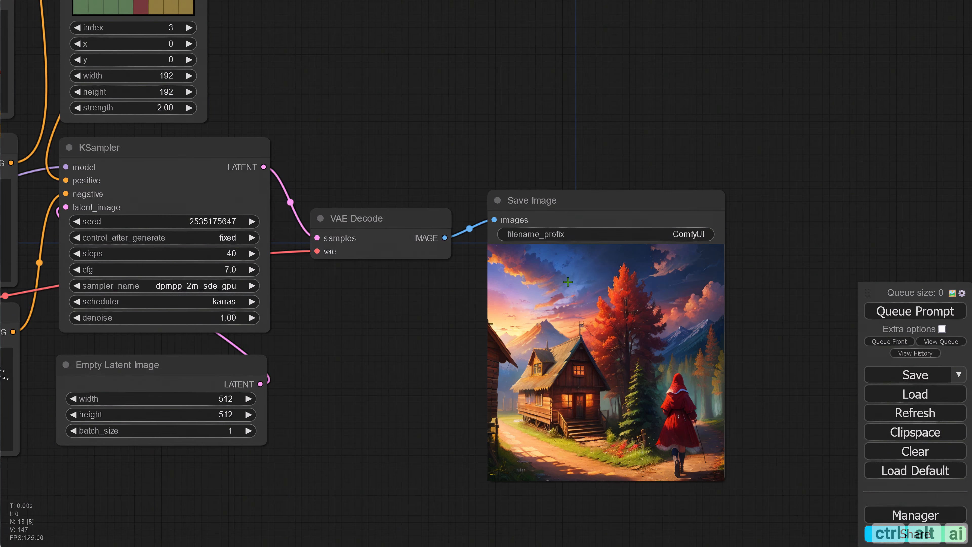
Add an Upscale Latent node fed by the KSampler's LATENT output, shifting VAE Decode below it and Save Image beside it.
left_click_drag(404, 227, 397, 369)
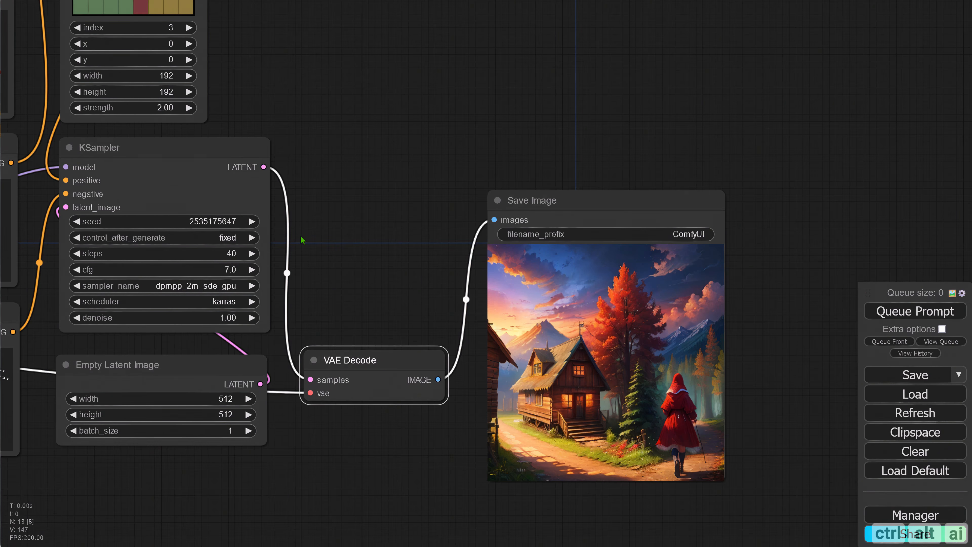
left_click_drag(264, 167, 332, 225)
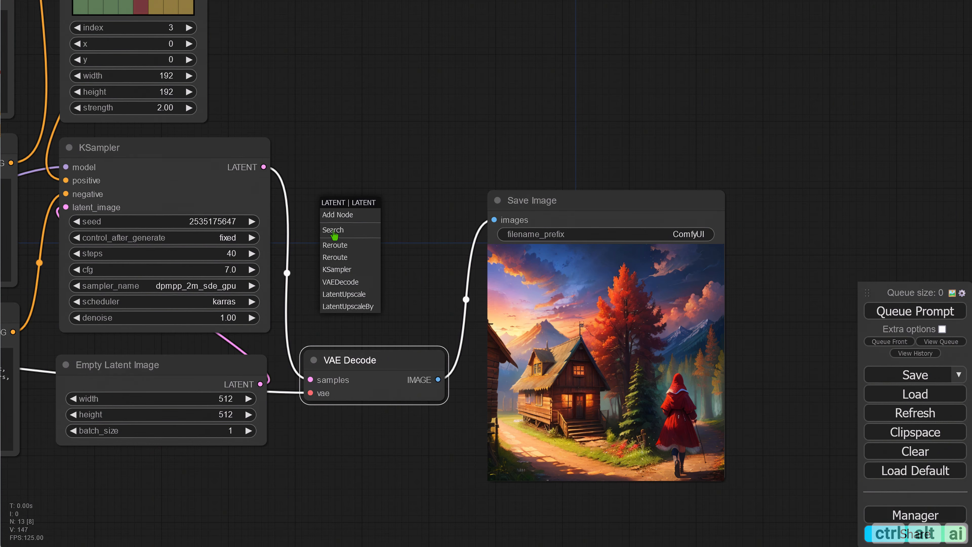
left_click(343, 294)
left_click_drag(408, 214, 368, 199)
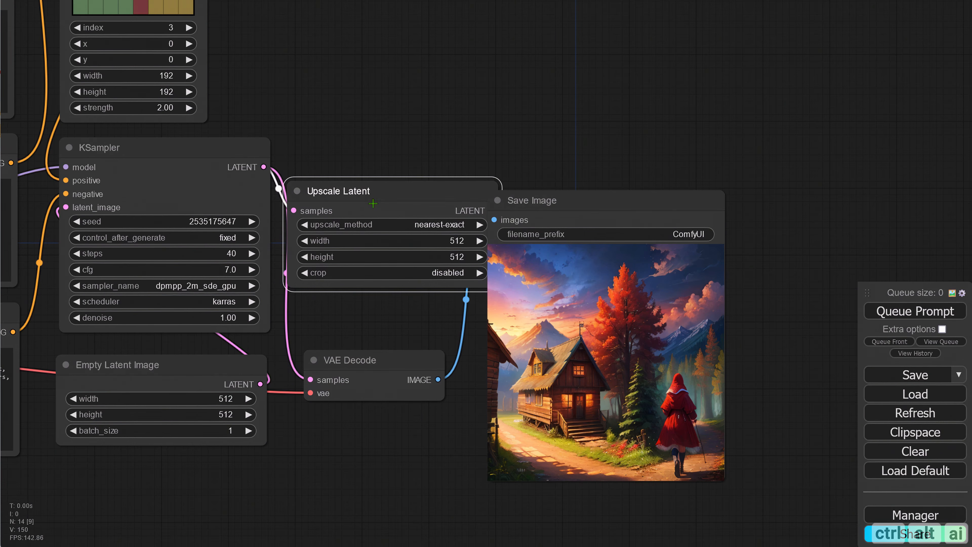
left_click_drag(538, 207, 573, 199)
left_click_drag(373, 353, 392, 333)
left_click_drag(402, 154, 394, 196)
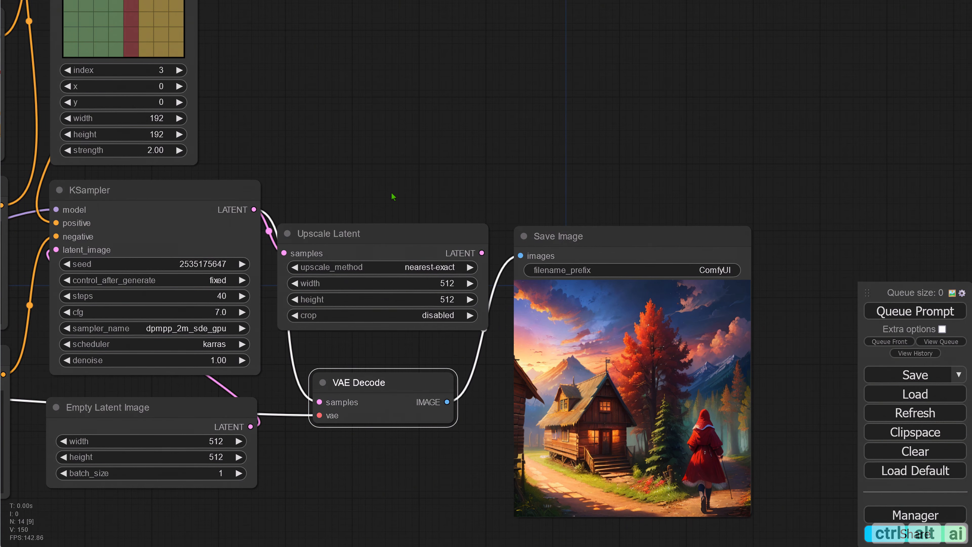
Set the Upscale Latent node's width and height to 1024.
left_click(444, 283)
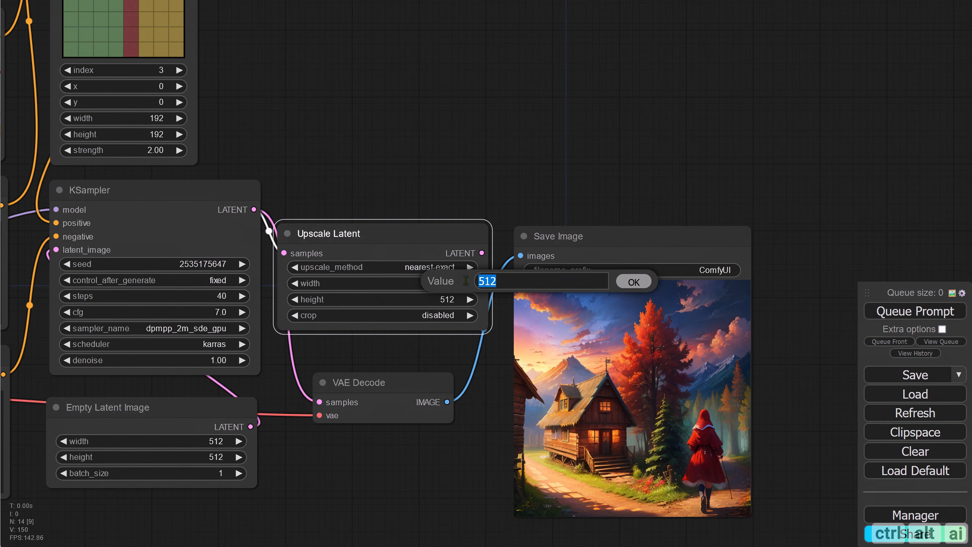
type("1024")
left_click(632, 283)
left_click(450, 303)
type("10")
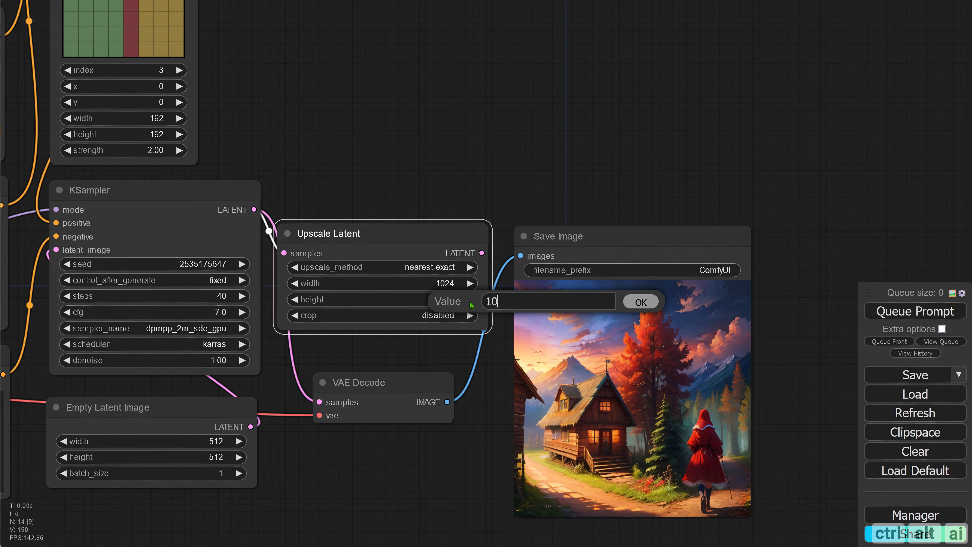
type("24")
key("Return")
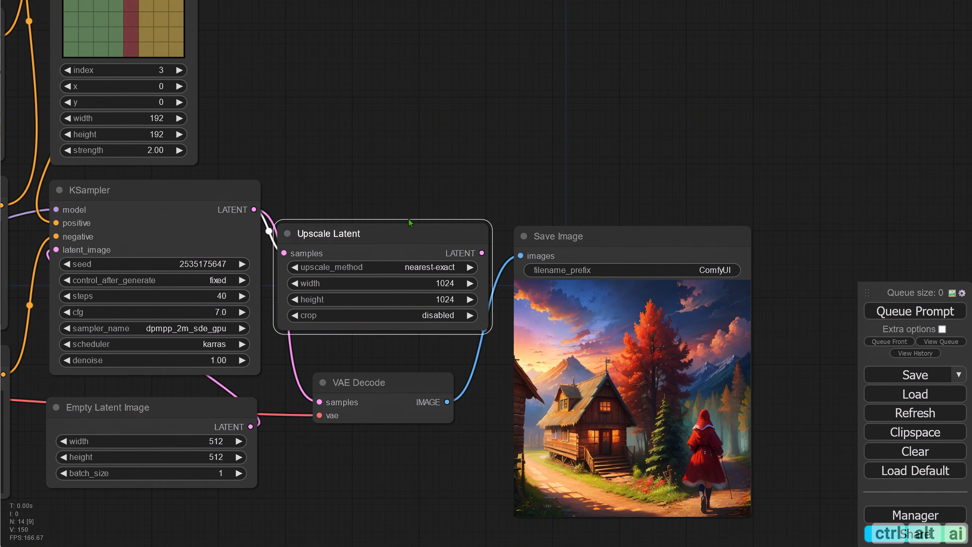
Add a second KSampler whose latent_image input is fed by Upscale Latent's LATENT output.
left_click_drag(409, 185, 408, 255)
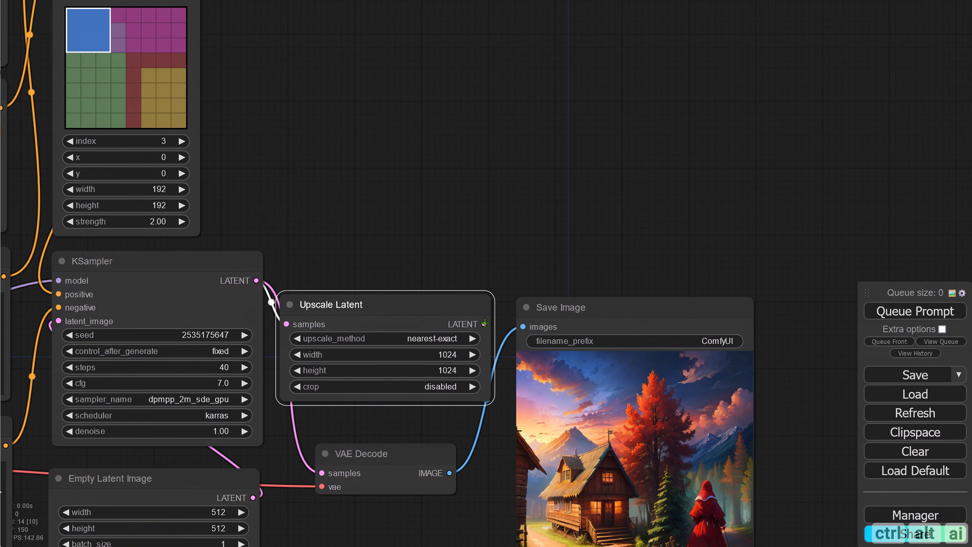
left_click_drag(485, 324, 293, 144)
left_click(319, 189)
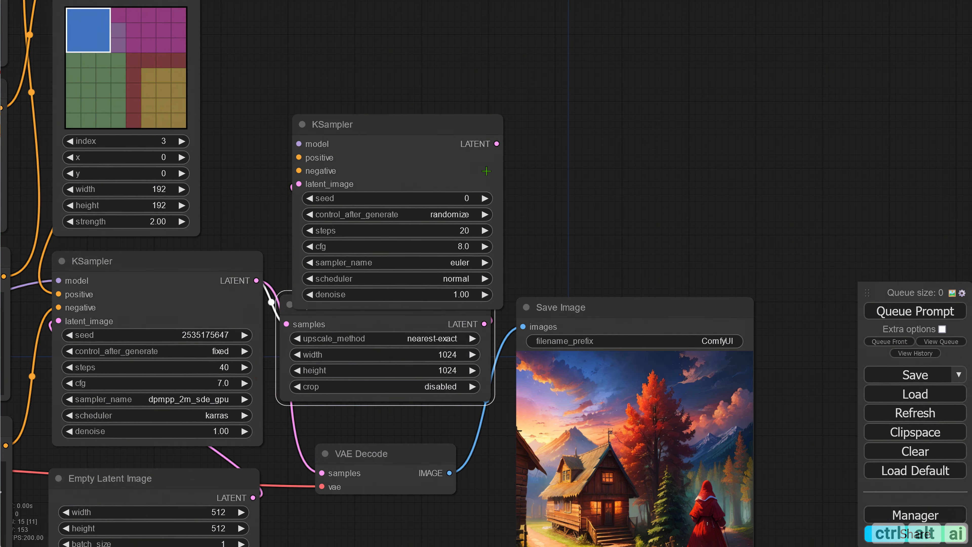
Arrange the second KSampler, Upscale Latent and VAE Decode in a column between the first KSampler and Save Image.
left_click_drag(538, 190, 579, 232)
left_click_drag(454, 175, 460, 136)
left_click_drag(574, 237, 587, 146)
left_click_drag(572, 201, 555, 150)
left_click_drag(433, 364, 435, 447)
left_click_drag(415, 216, 421, 296)
left_click_drag(427, 73, 433, 186)
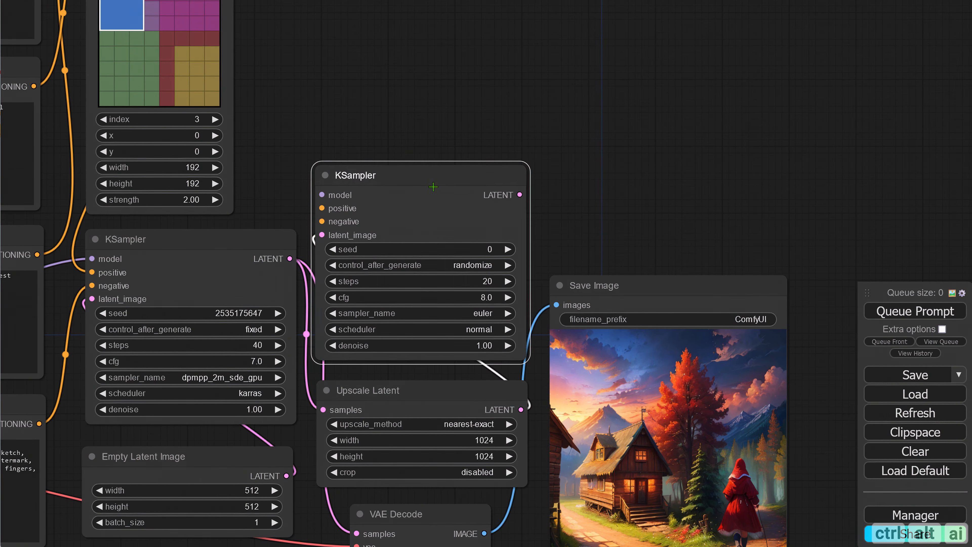
left_click_drag(566, 214, 654, 111)
left_click_drag(245, 134, 242, 137)
left_click_drag(679, 128, 575, 149)
left_click_drag(627, 203, 654, 200)
left_click_drag(461, 308, 476, 307)
left_click_drag(429, 433, 440, 433)
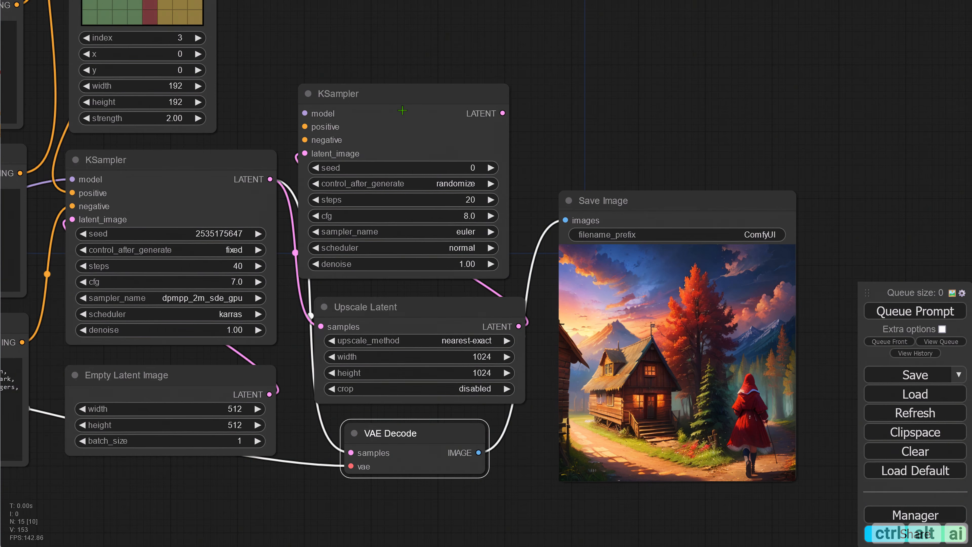
left_click_drag(402, 110, 412, 113)
Connect the Base Negative Prompt's CONDITIONING output to the second KSampler's negative input.
left_click_drag(254, 512, 336, 546)
left_click_drag(326, 146, 498, 106)
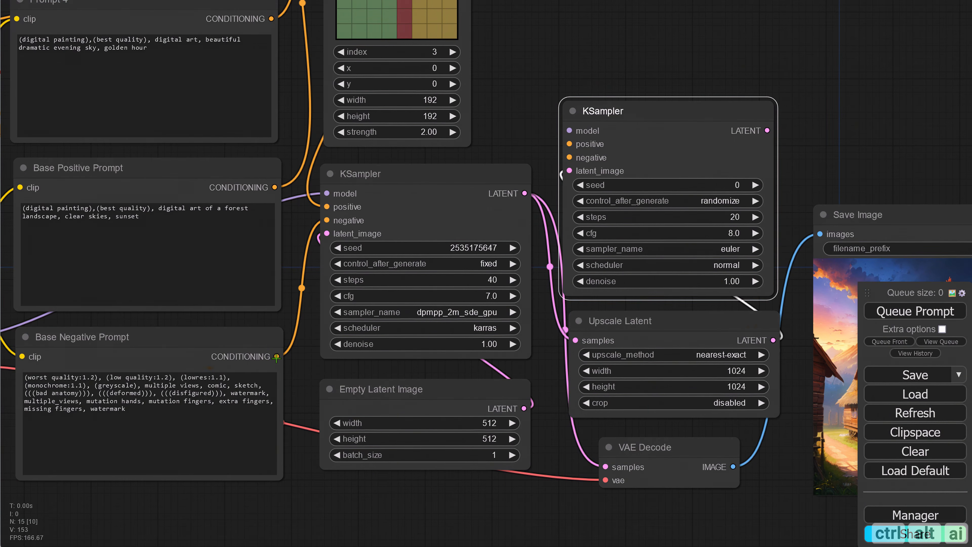
left_click_drag(276, 357, 569, 157)
left_click_drag(522, 109, 519, 114)
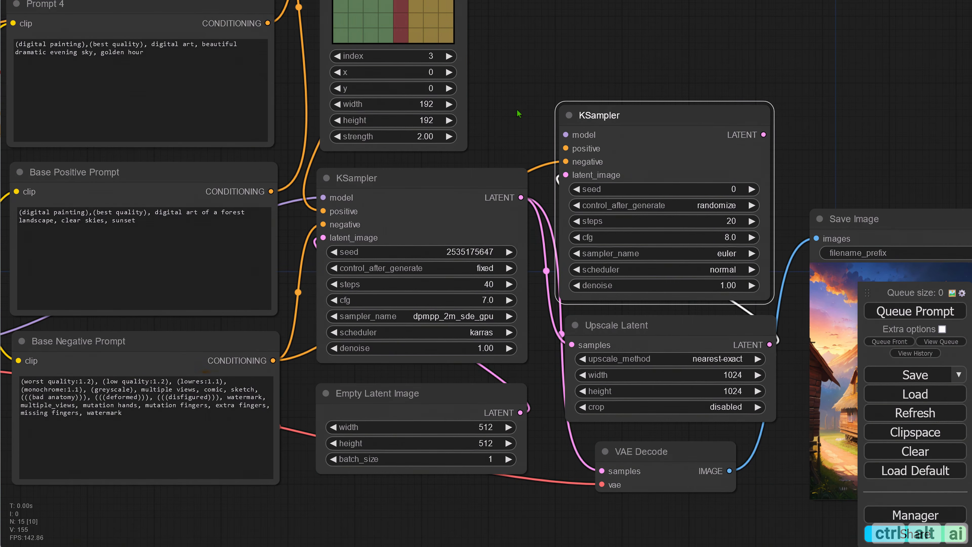
left_click(494, 108)
Move the Load Checkpoint node lower to open space beneath CLIP Set Last Layer.
left_click_drag(490, 122, 630, 110)
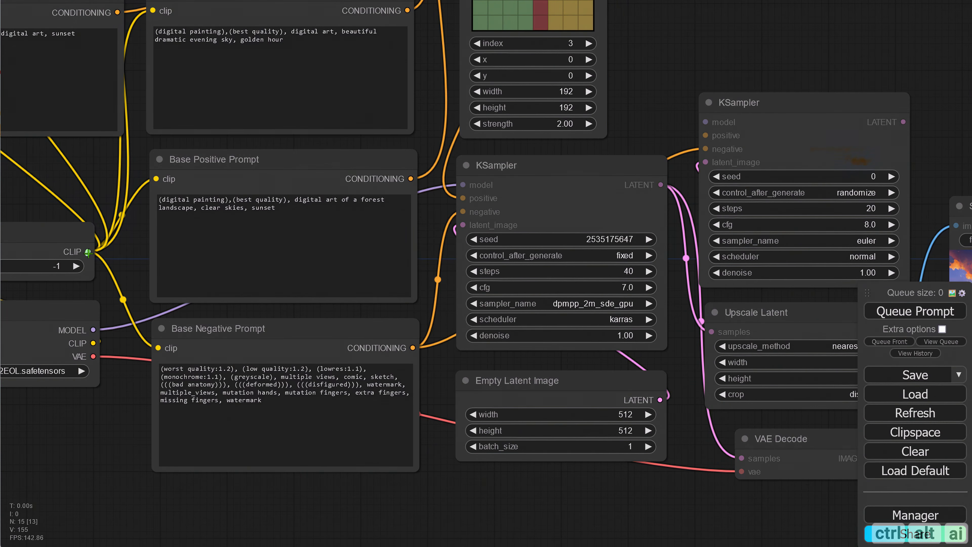
left_click_drag(58, 462, 263, 482)
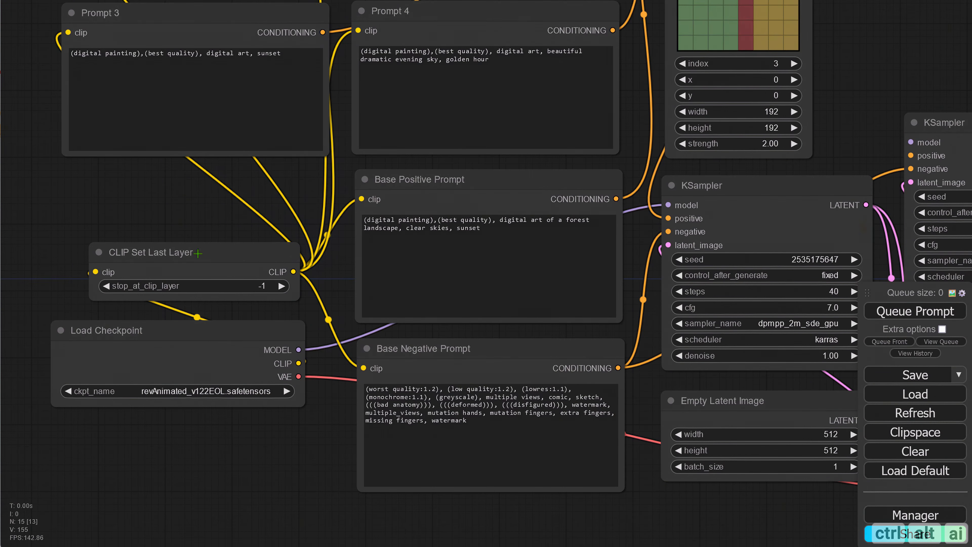
left_click_drag(159, 169, 200, 135)
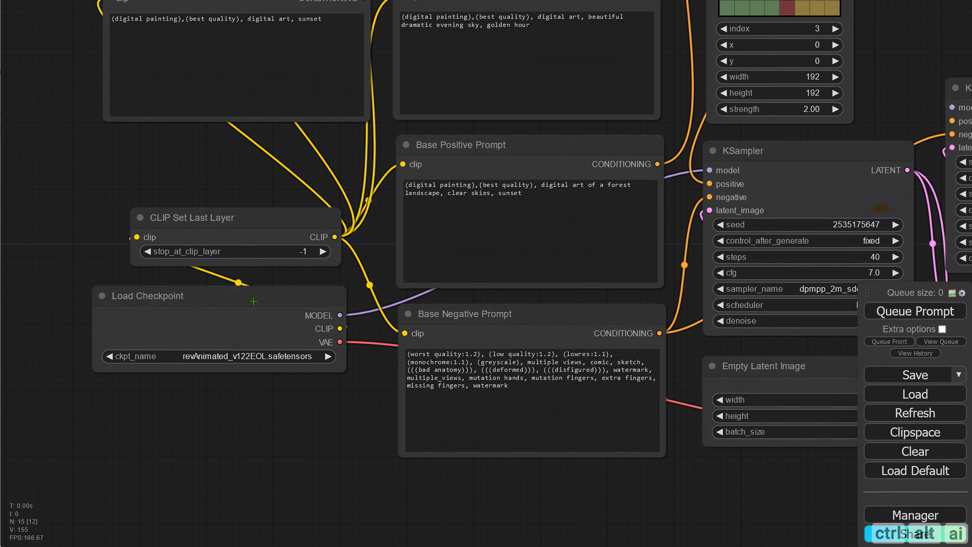
left_click_drag(253, 301, 259, 375)
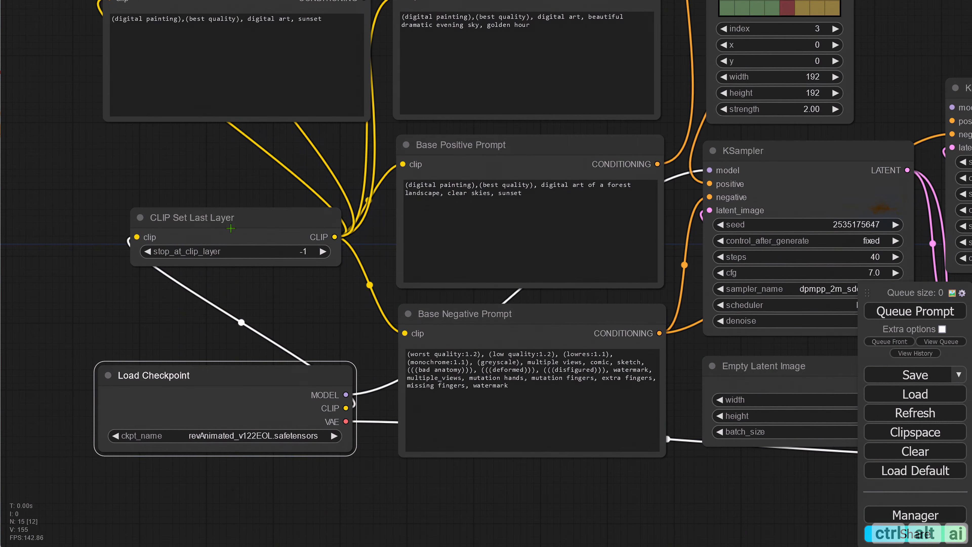
Add a CLIP Text Encode node beneath Prompt 3 from CLIP Set Last Layer's CLIP output, with CLIP Set Last Layer and Load Checkpoint stacked under it.
left_click_drag(231, 229, 219, 309)
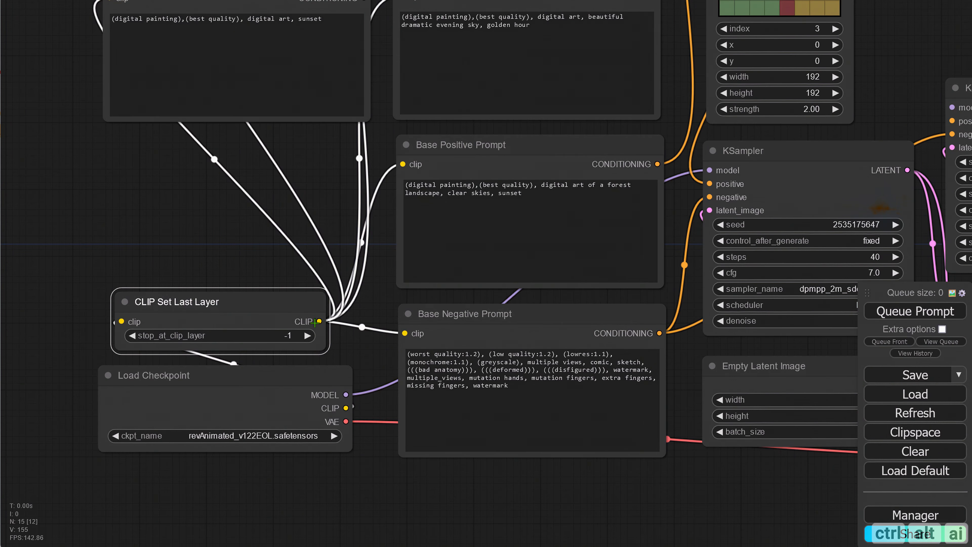
left_click_drag(316, 322, 147, 147)
left_click(220, 245)
left_click_drag(231, 379, 235, 398)
left_click_drag(231, 301, 241, 317)
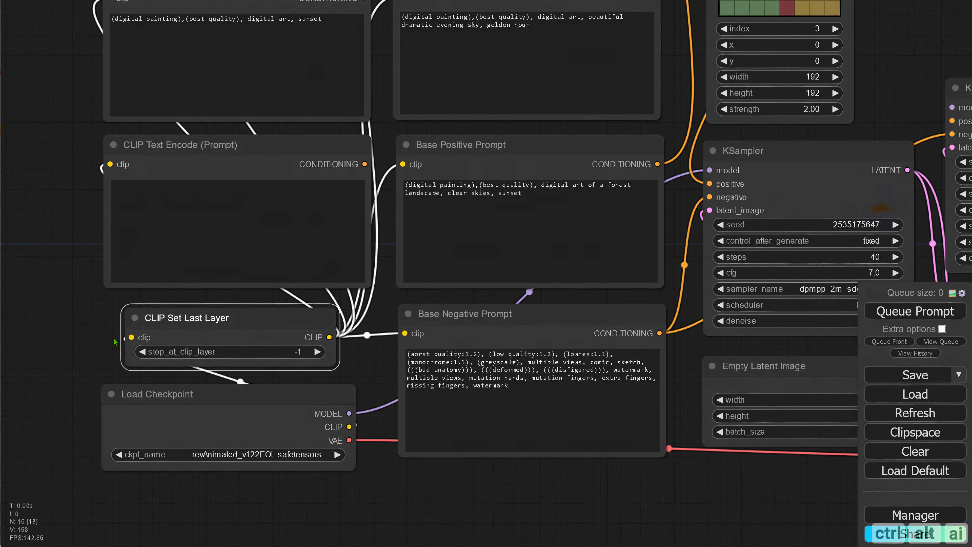
left_click_drag(157, 396, 158, 394)
Rename the new CLIP Text Encode node as "Base Positive Prompt 2".
right_click(175, 148)
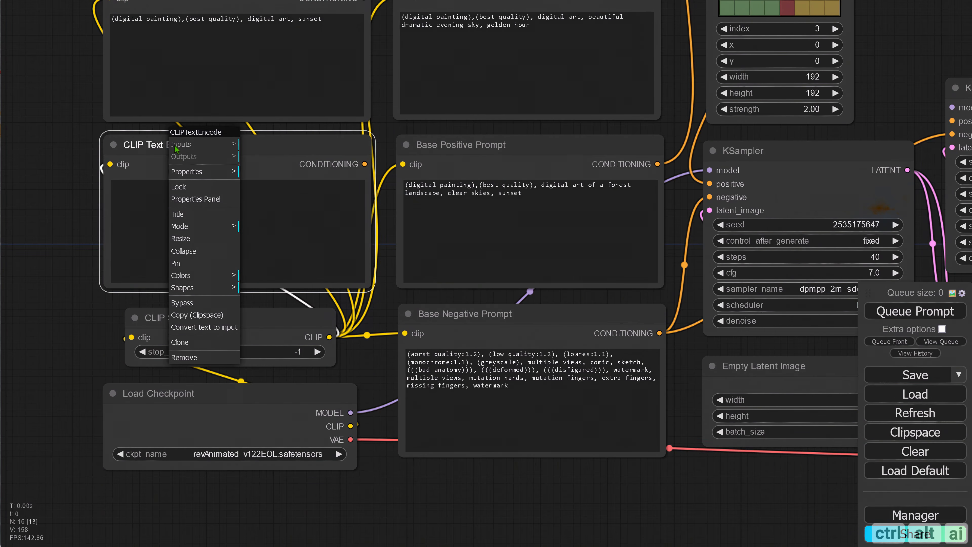
left_click(188, 214)
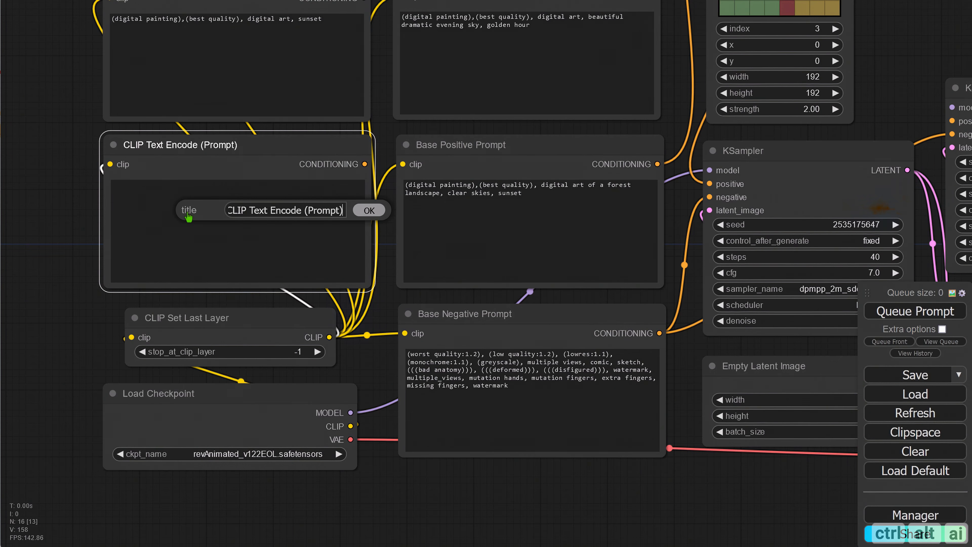
key("ctrl+a")
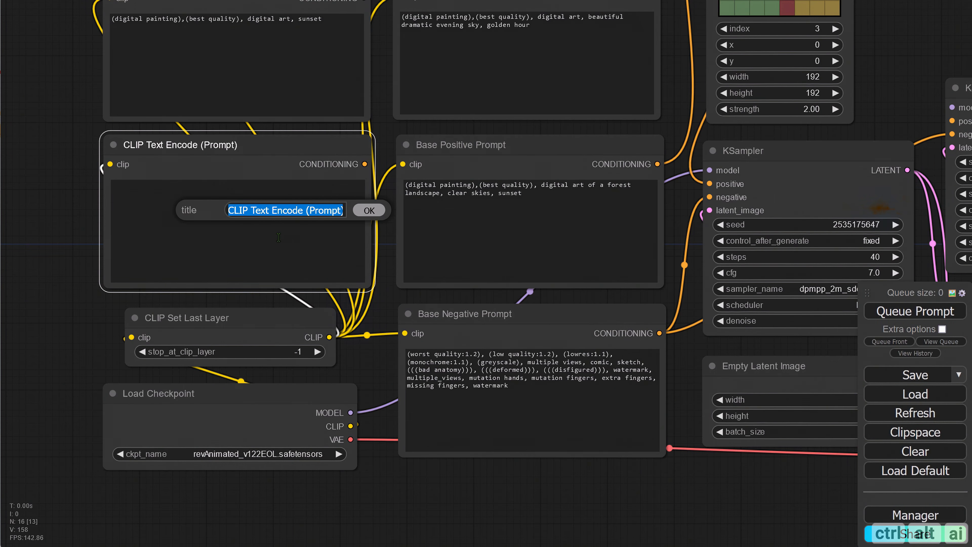
type("Base Positive Prompt 2")
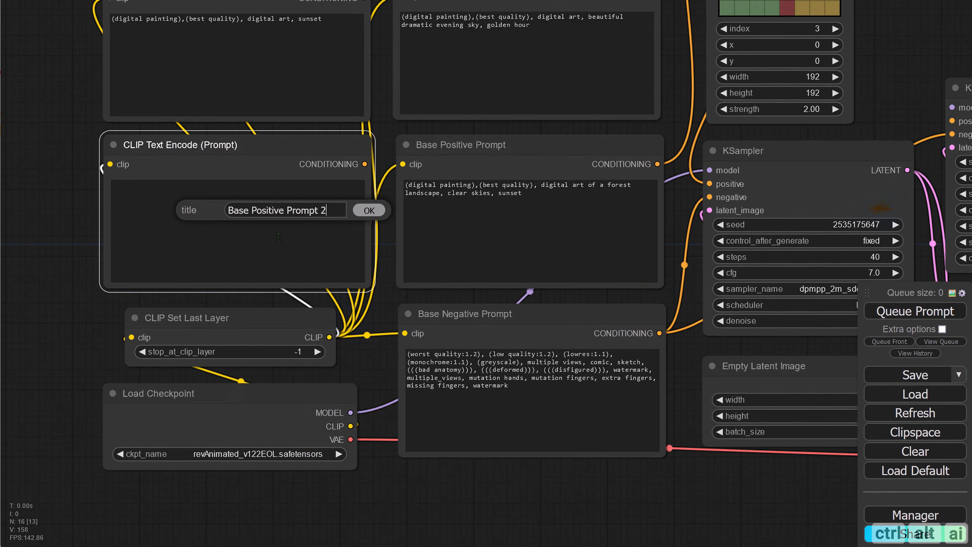
key("Return")
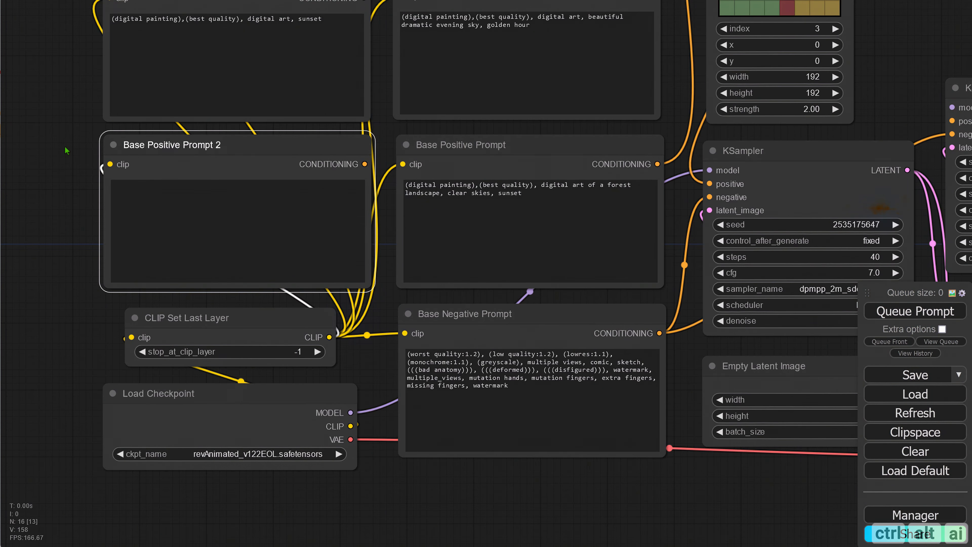
Swap the positions of Base Positive Prompt 2 and Base Positive Prompt, placing Base Positive Prompt 2 above Base Negative Prompt.
left_click_drag(66, 150, 40, 190)
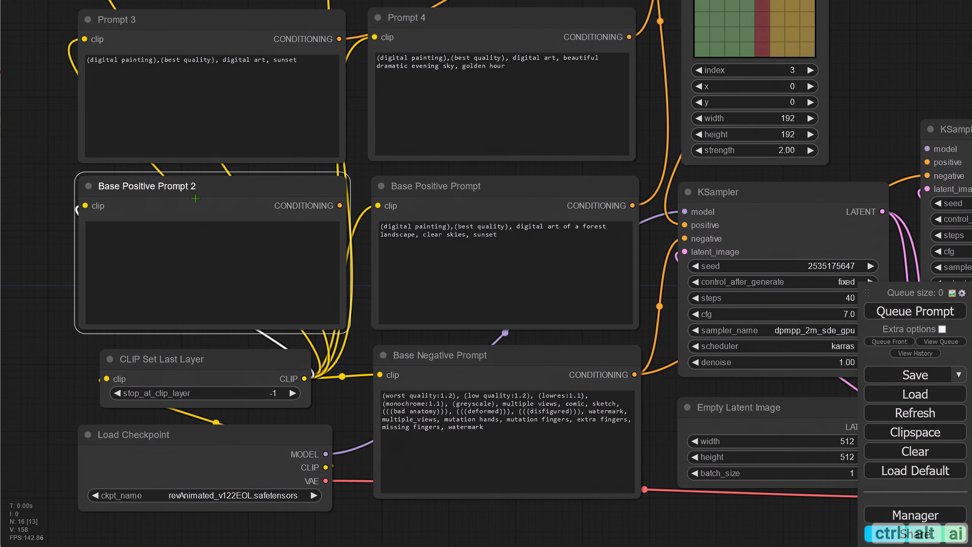
left_click_drag(856, 116, 836, 107)
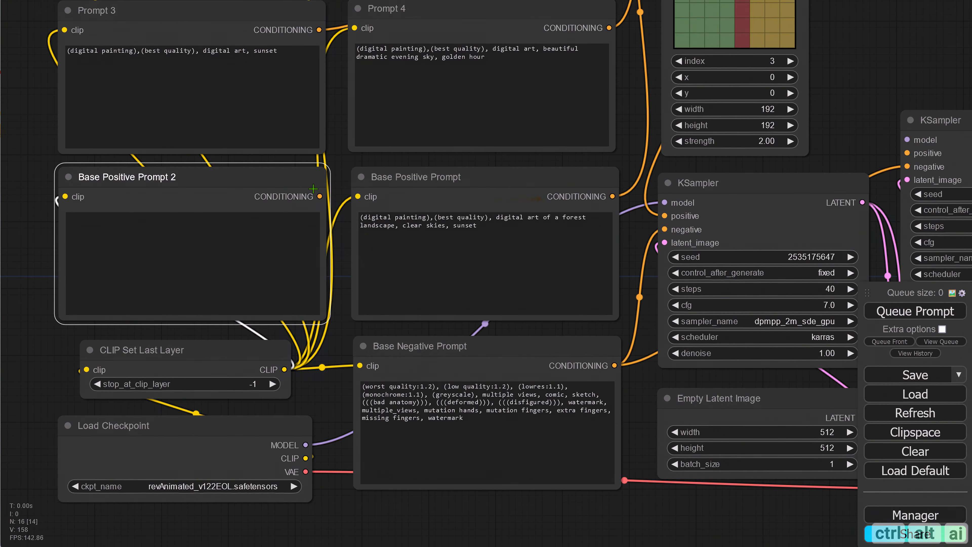
left_click_drag(264, 181, 489, 327)
left_click_drag(434, 188, 142, 188)
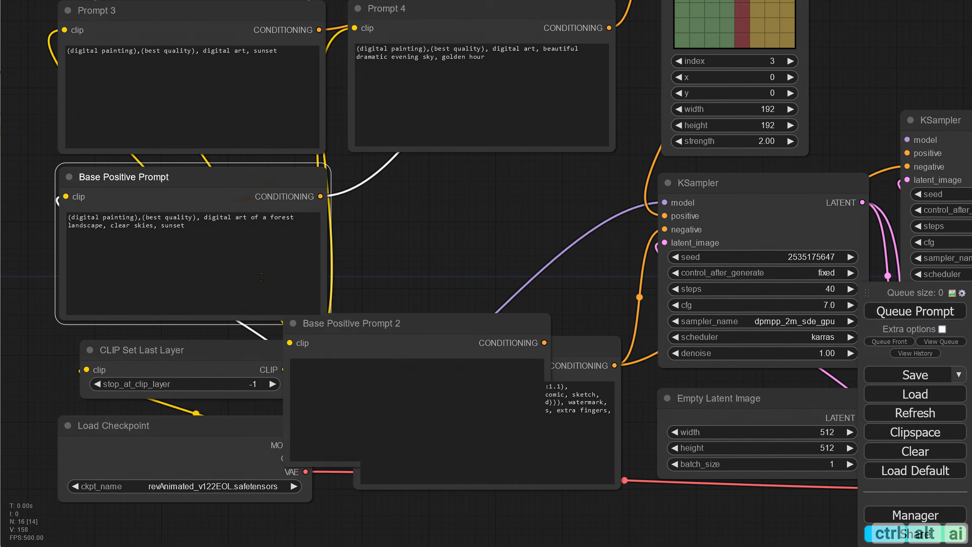
left_click_drag(354, 325, 413, 181)
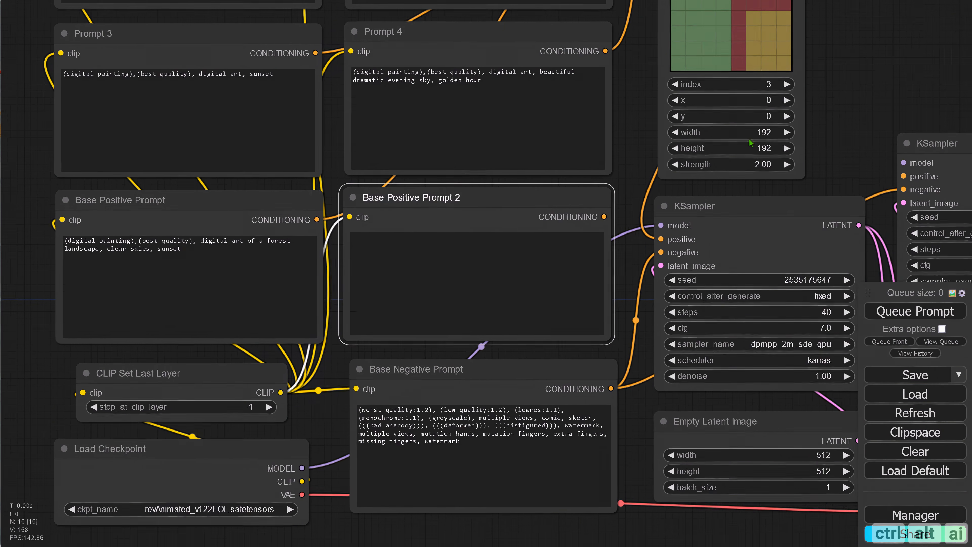
Set Base Positive Prompt 2 to "(digital painting),(best quality), digital art of a forest landscape, red riding hood, Wooden house, beautiful dramatic evening sky, golden hour, clear skies, sunset".
left_click(382, 285)
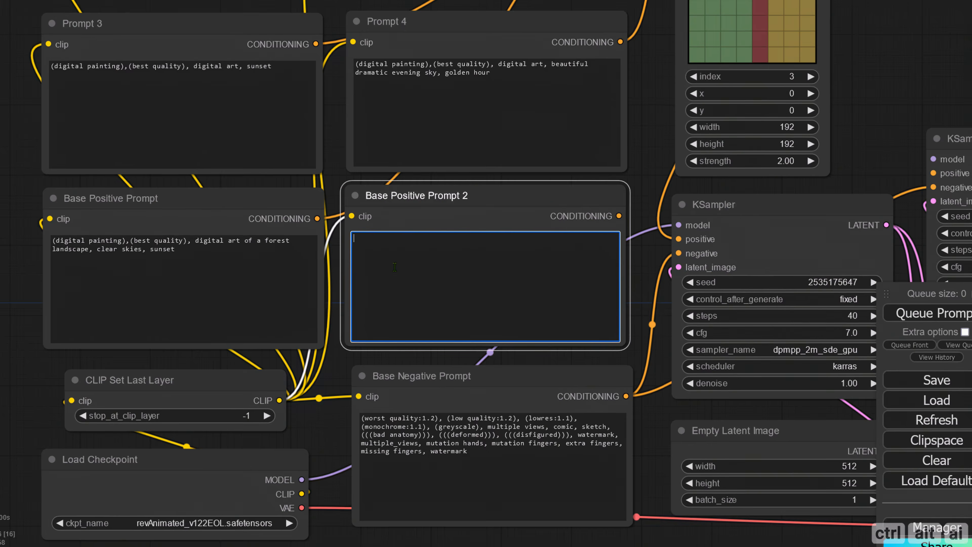
type("(digital painting),(best quality), digital art of a forest landscape, red riding hood, Wooden house, beautiful dramatic evening sky, golden hour, clear skies, sunset")
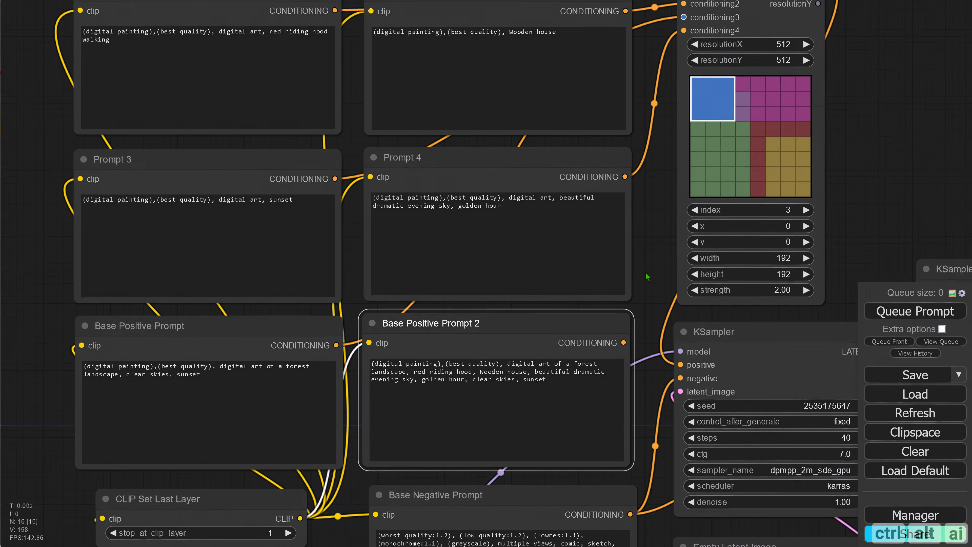
Connect Base Positive Prompt 2's CONDITIONING to the second KSampler's positive input and Load Checkpoint's MODEL to its model input.
left_click_drag(646, 273, 615, 238)
left_click_drag(857, 166, 568, 131)
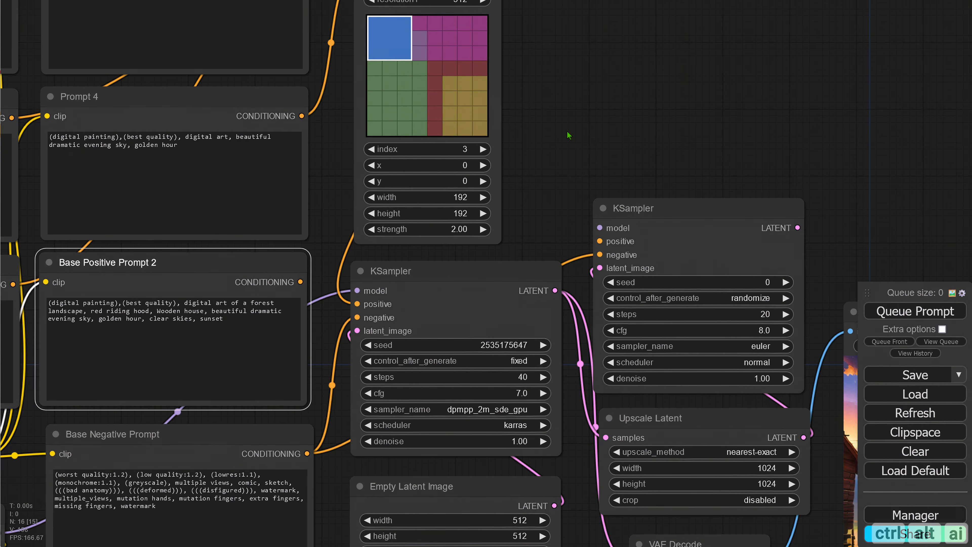
left_click_drag(301, 282, 599, 241)
left_click_drag(568, 197, 723, 115)
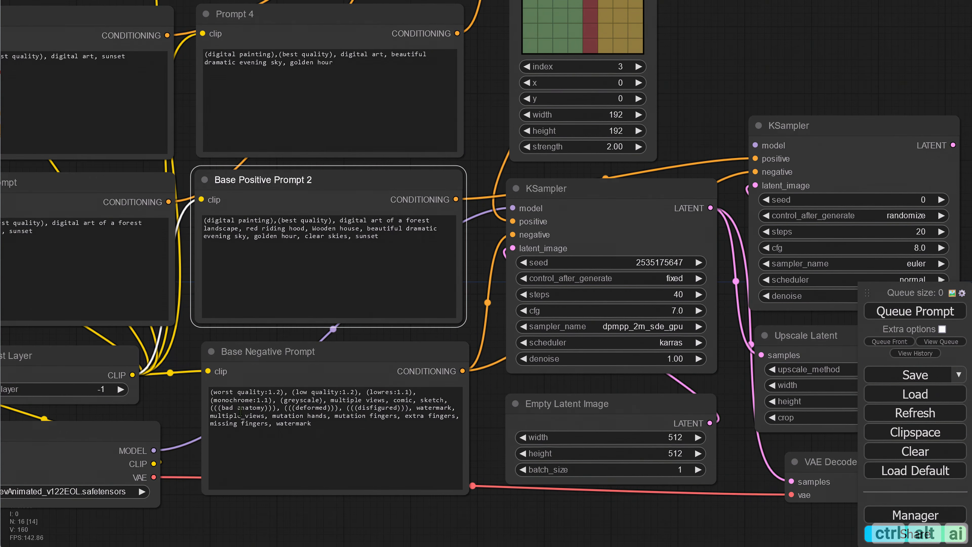
left_click_drag(154, 450, 425, 182)
Move the existing VAE Decode node beside Empty Latent Image and collapse it.
left_click_drag(553, 191, 524, 105)
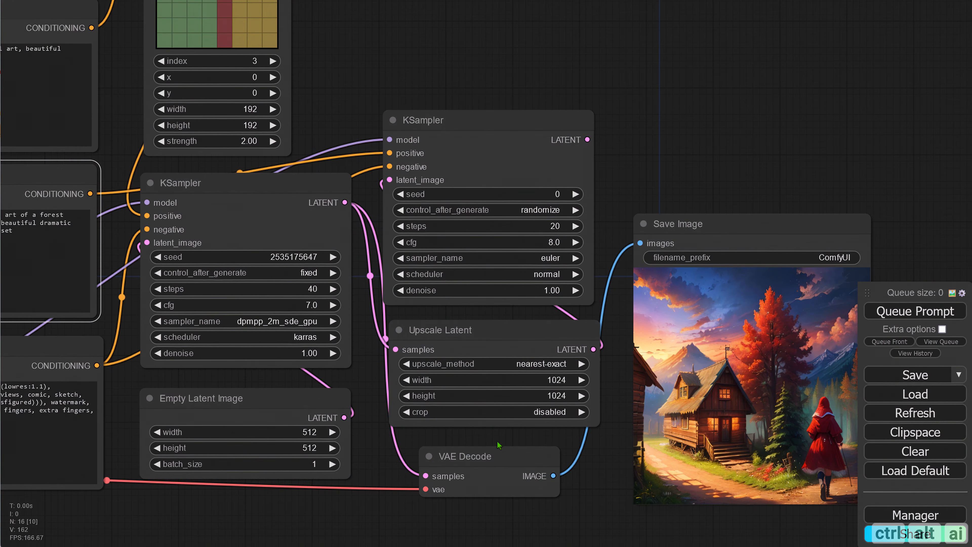
left_click_drag(484, 456, 399, 459)
left_click(429, 449)
Add a second VAE Decode fed by the second KSampler's LATENT output and place it beneath Upscale Latent.
left_click_drag(607, 145, 463, 454)
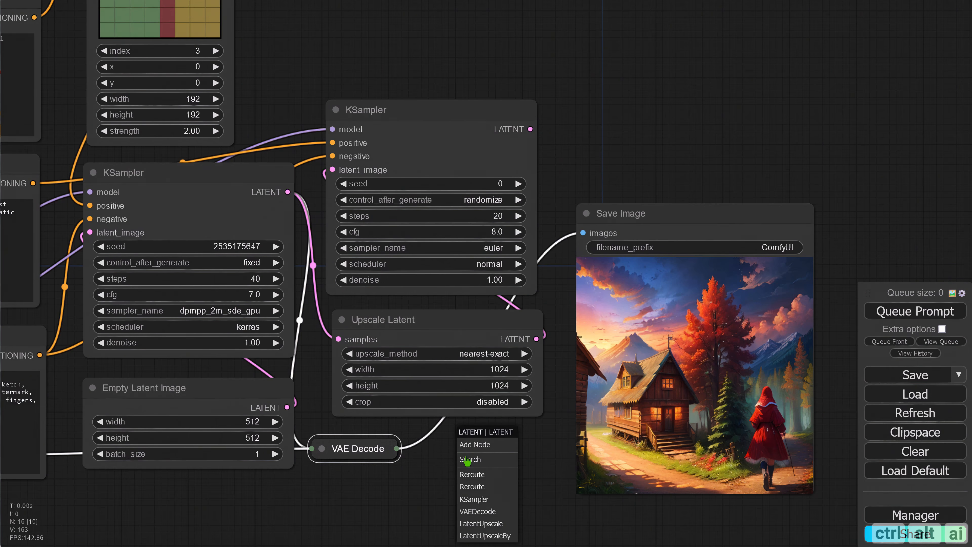
left_click(478, 512)
left_click_drag(450, 496, 419, 472)
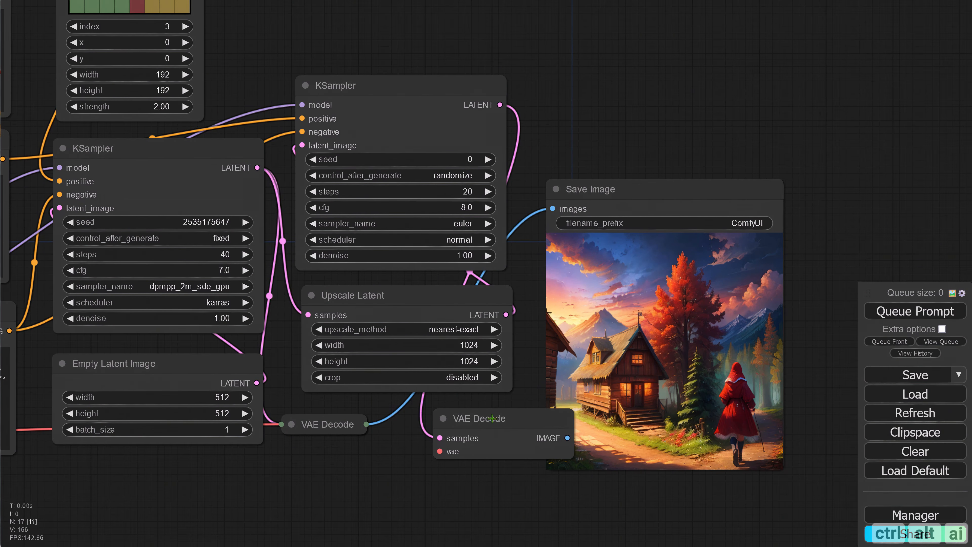
left_click_drag(491, 415, 437, 411)
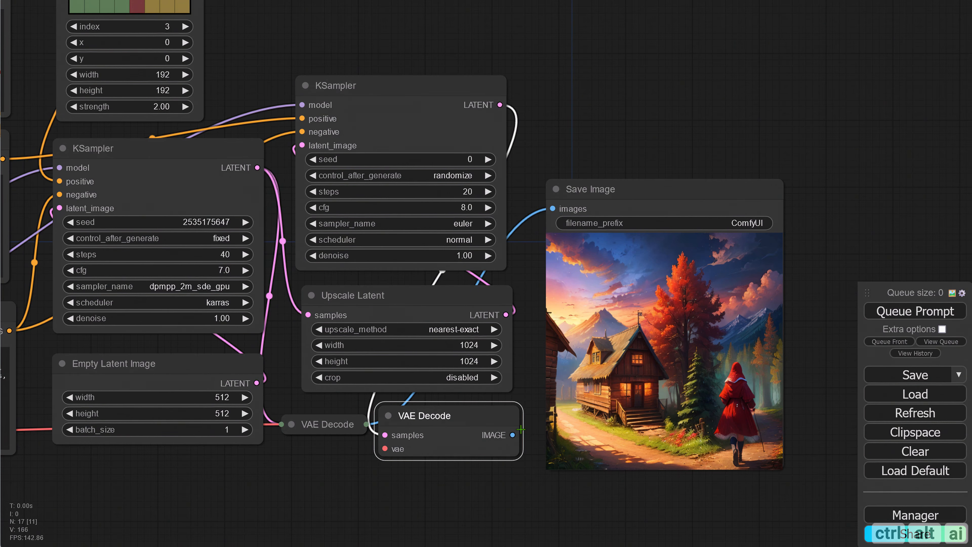
Add a second Save Image node from the new VAE Decode's IMAGE output, enlarge it to match the first and place it alongside.
left_click_drag(808, 242, 672, 233)
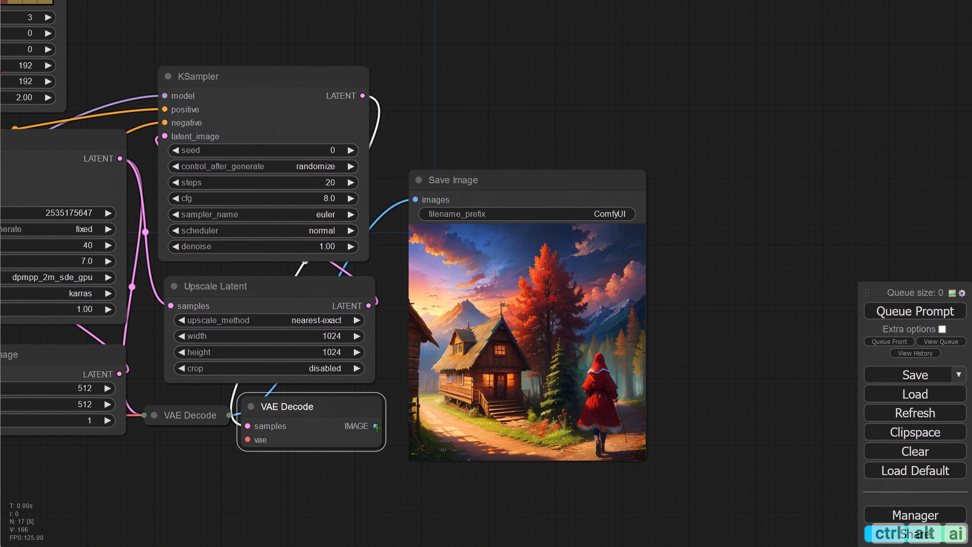
left_click_drag(376, 427, 452, 186)
left_click(694, 256)
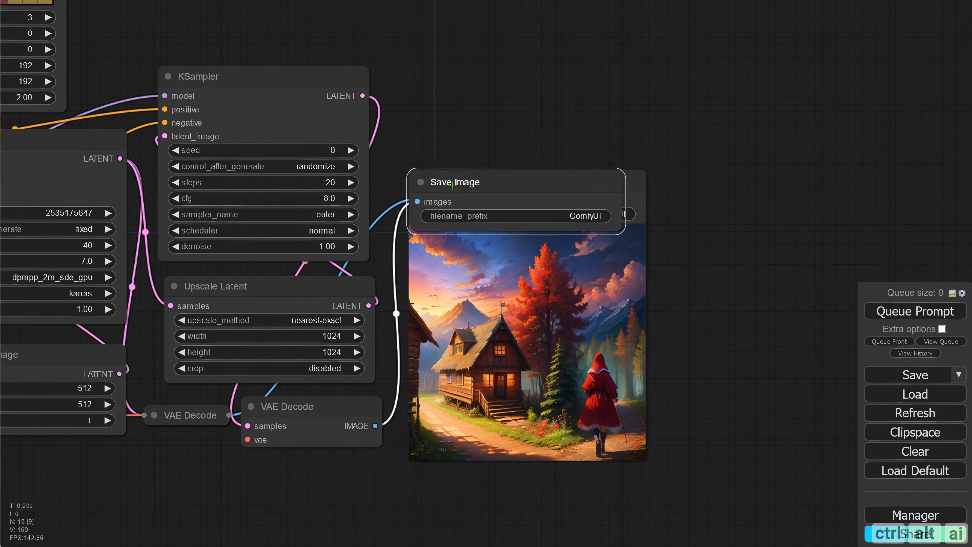
left_click_drag(625, 229, 645, 464)
left_click_drag(532, 181, 531, 180)
left_click_drag(641, 459, 647, 460)
left_click_drag(528, 183, 779, 184)
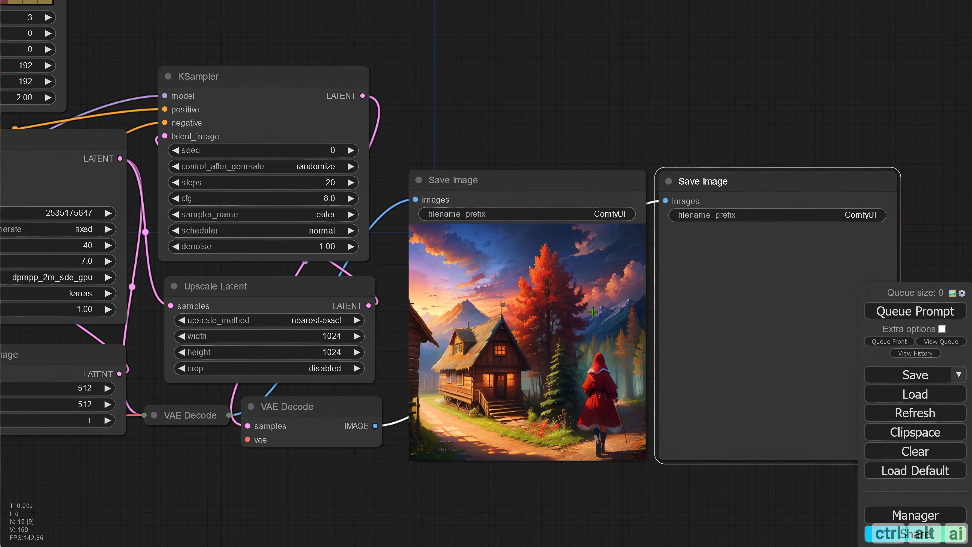
Connect Load Checkpoint's VAE output to the second VAE Decode's vae input.
left_click_drag(332, 480, 376, 481)
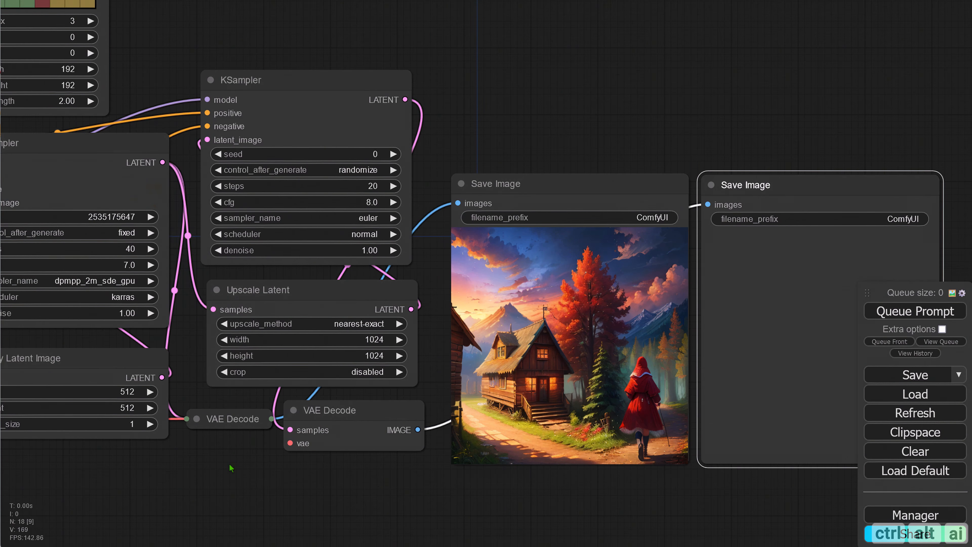
left_click_drag(232, 467, 492, 461)
scroll(459, 461, "down", 1)
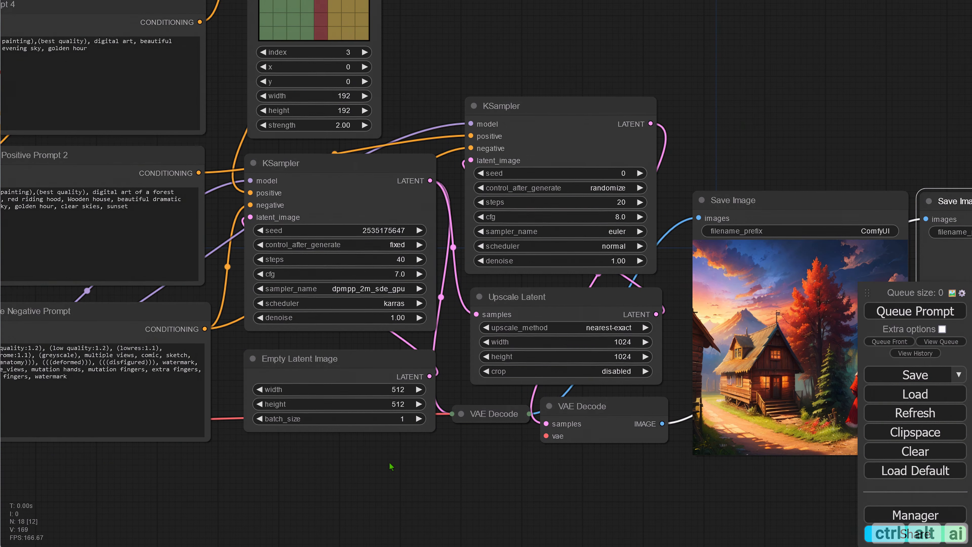
left_click_drag(391, 467, 521, 466)
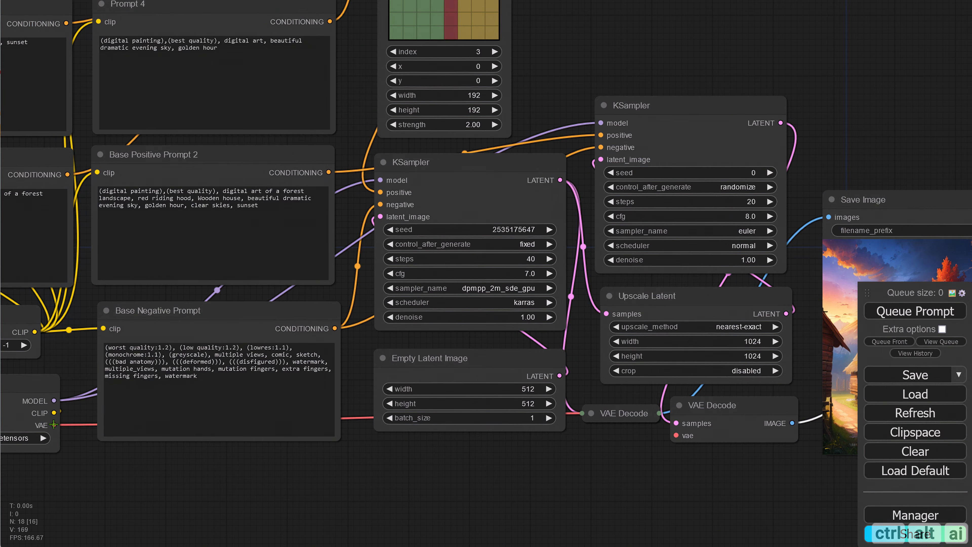
left_click_drag(54, 424, 676, 436)
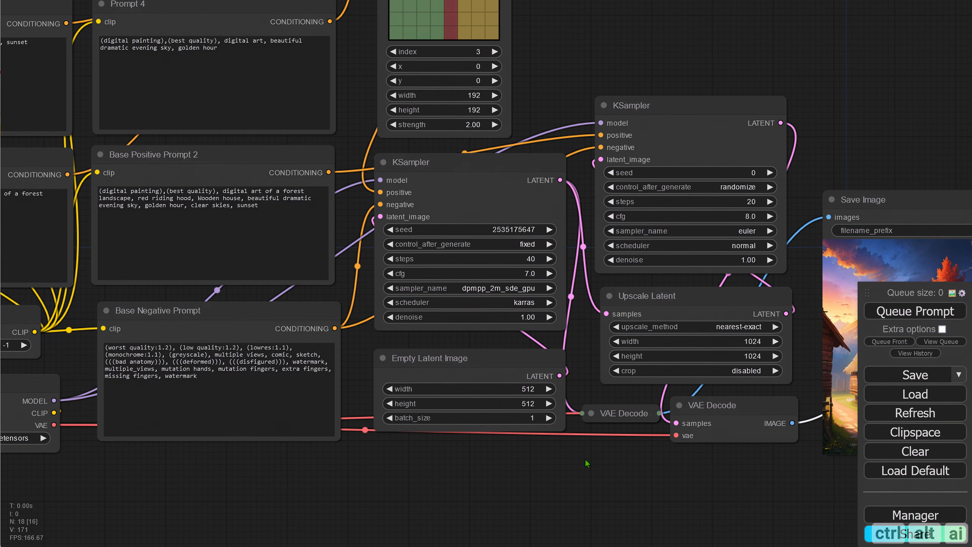
left_click_drag(617, 459, 409, 458)
left_click_drag(383, 30, 711, 185)
scroll(714, 189, "down", 8)
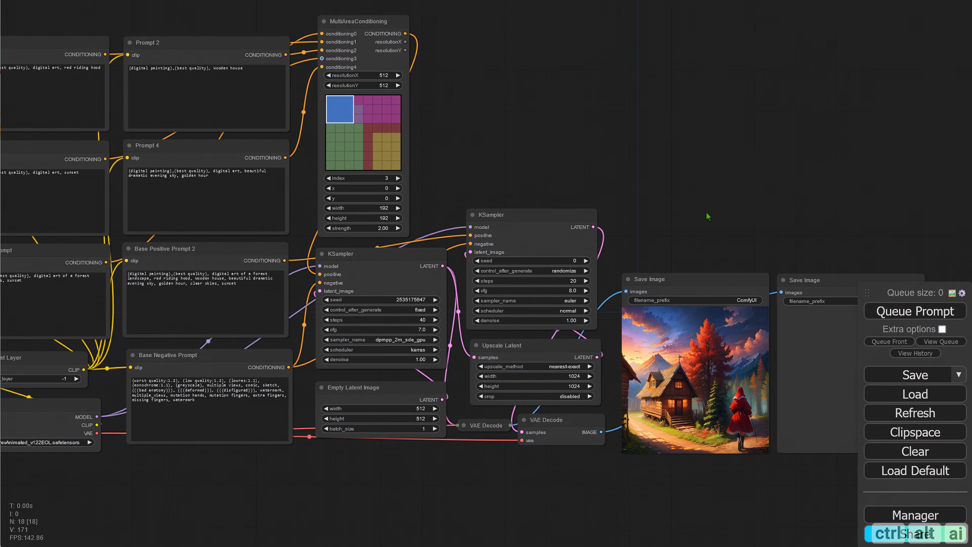
scroll(639, 325, "up", 7)
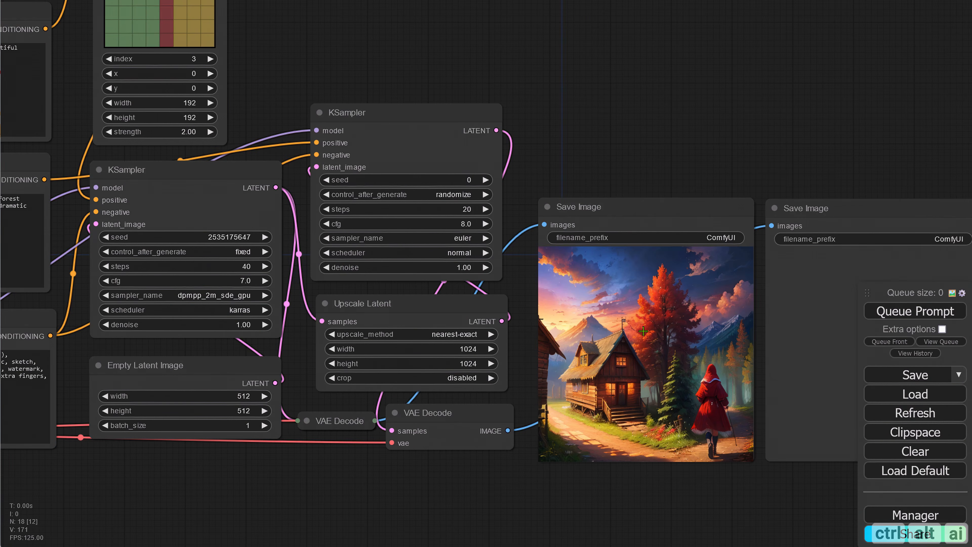
scroll(643, 326, "up", 1)
scroll(643, 326, "down", 2)
scroll(643, 326, "up", 1)
left_click_drag(495, 147, 615, 179)
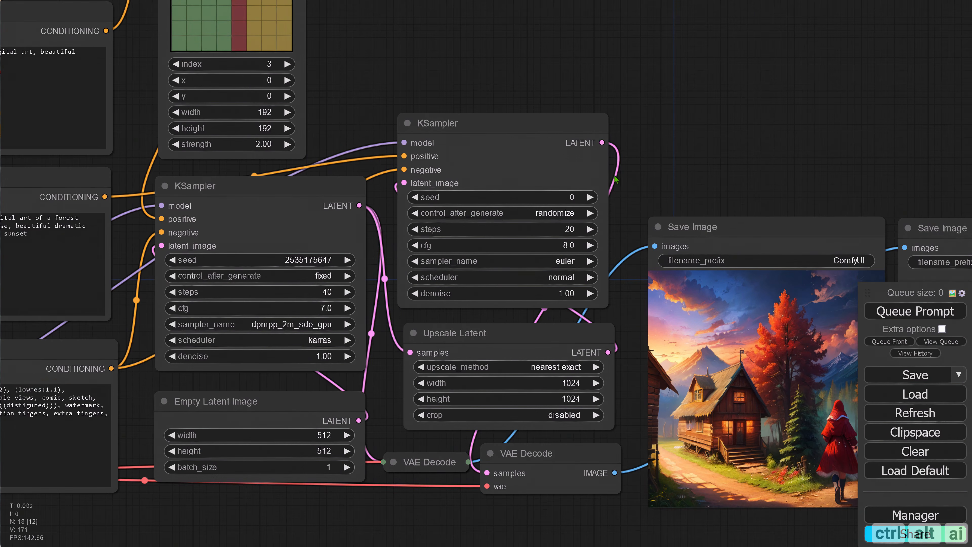
left_click(584, 196)
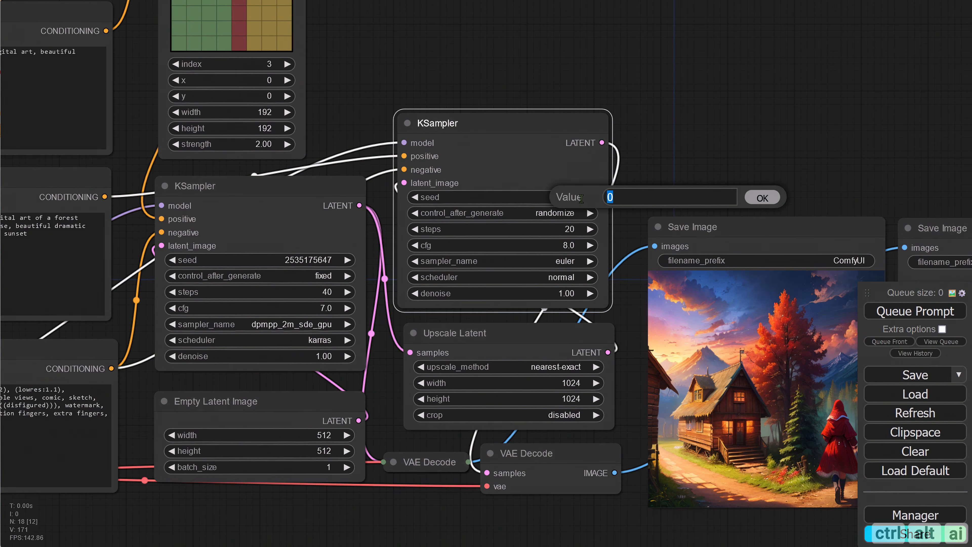
key("ctrl+v")
left_click(766, 198)
left_click(564, 213)
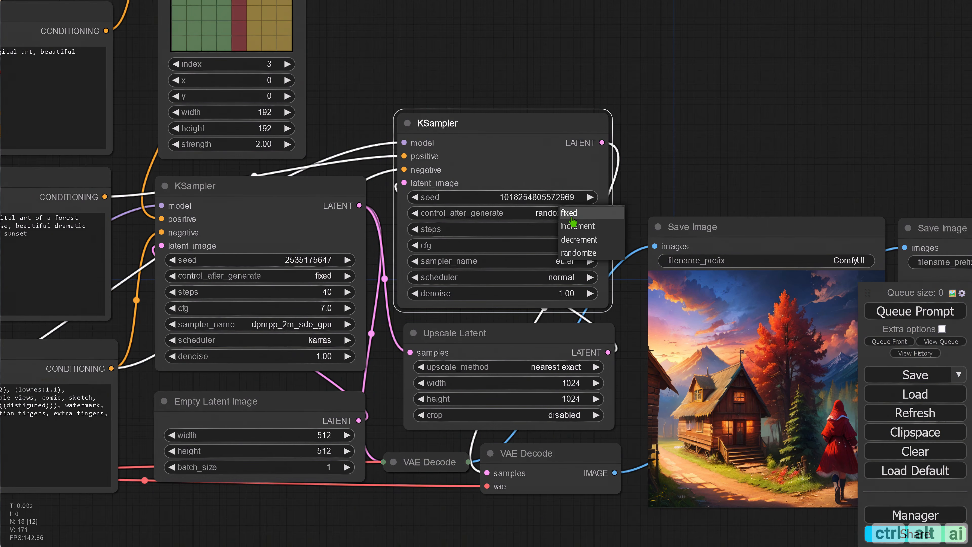
left_click(573, 224)
Set the second KSampler's steps to 25 and cfg to 14.
left_click(572, 229)
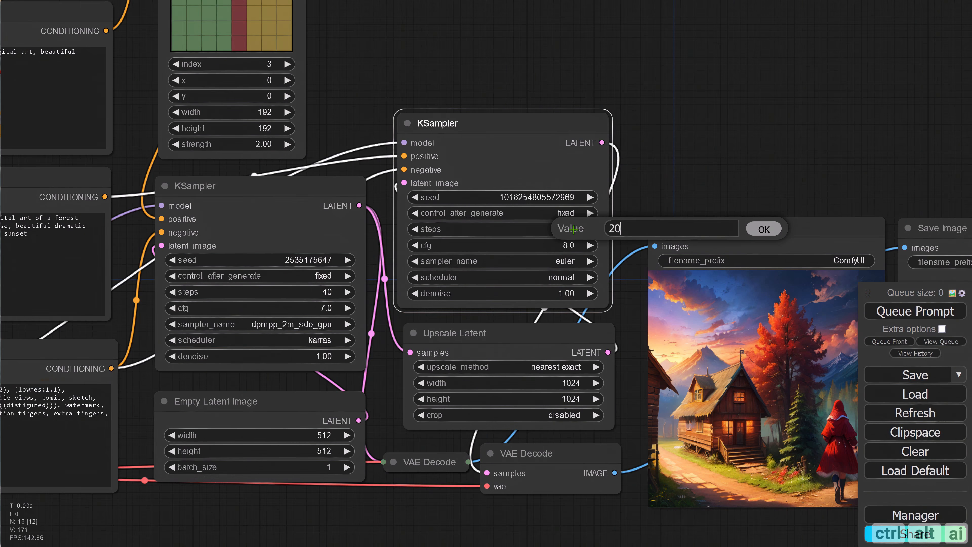
type("25")
key("Return")
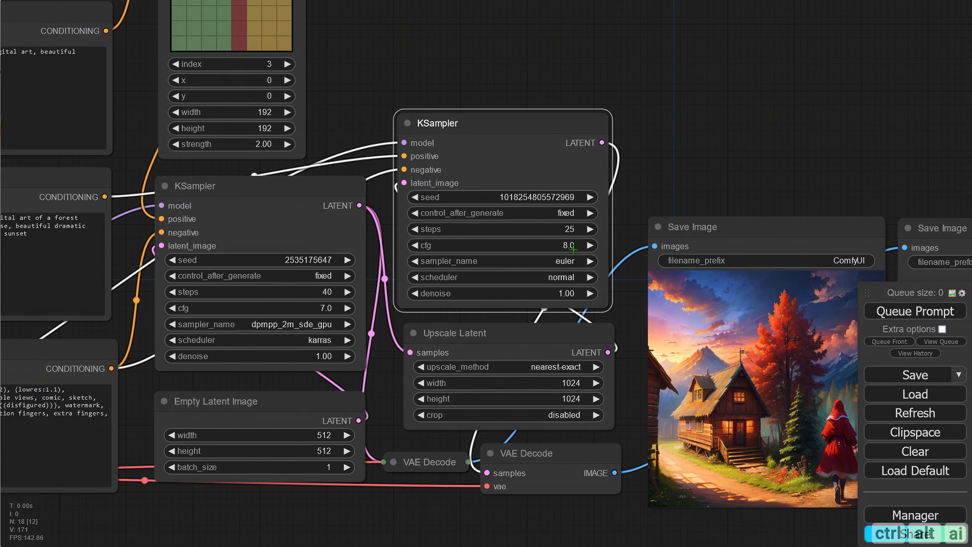
left_click(574, 246)
type("14")
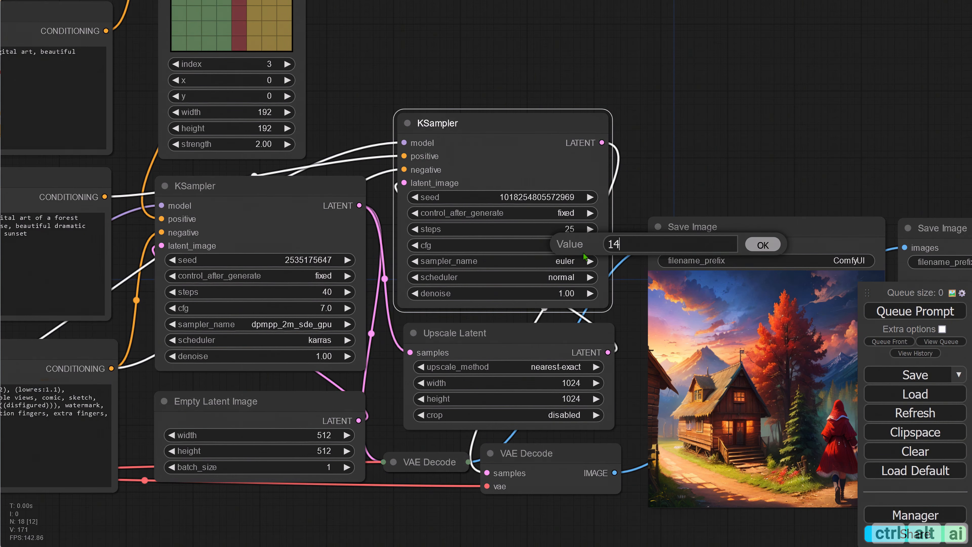
key("Return")
Set the second KSampler's sampler_name to dpmpp_2m_sde_gpu and its denoise to 0.30.
left_click(578, 261)
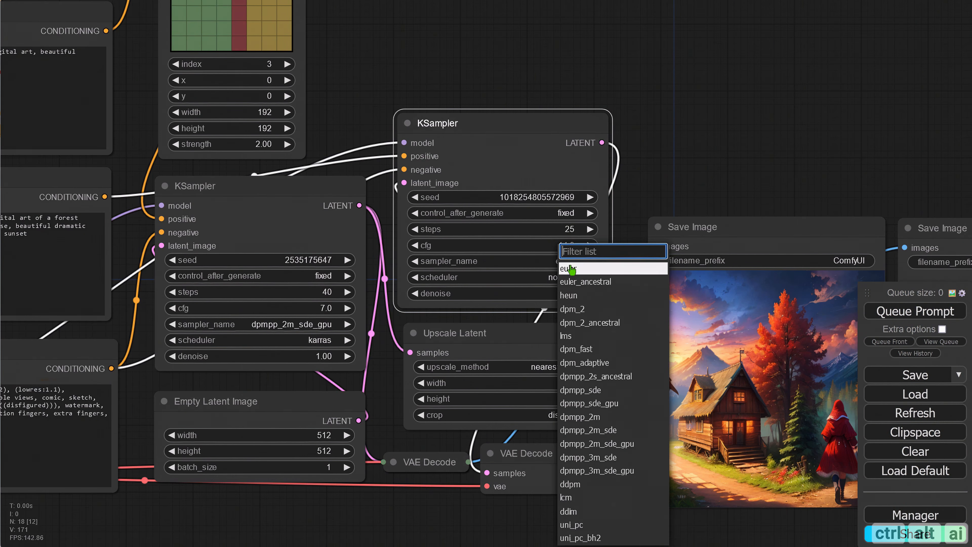
left_click(596, 444)
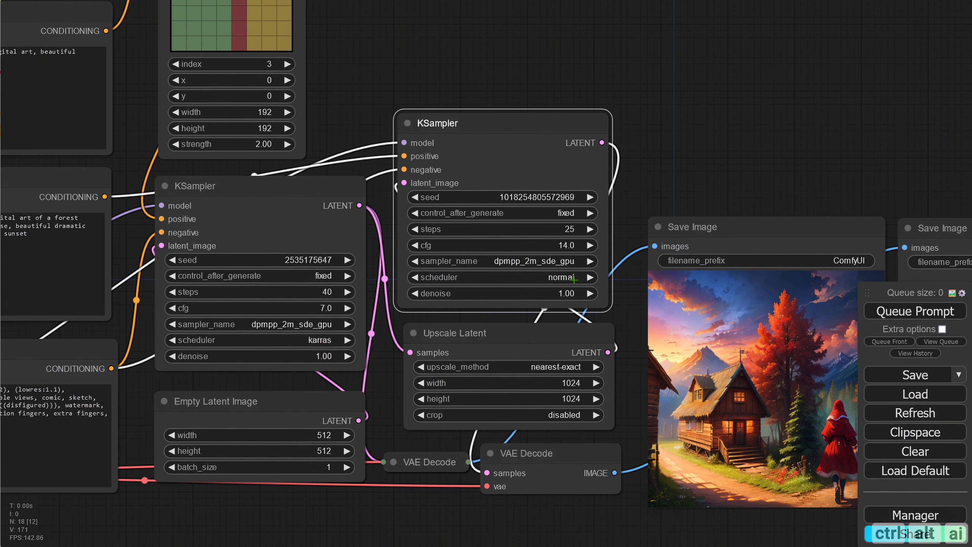
left_click(576, 294)
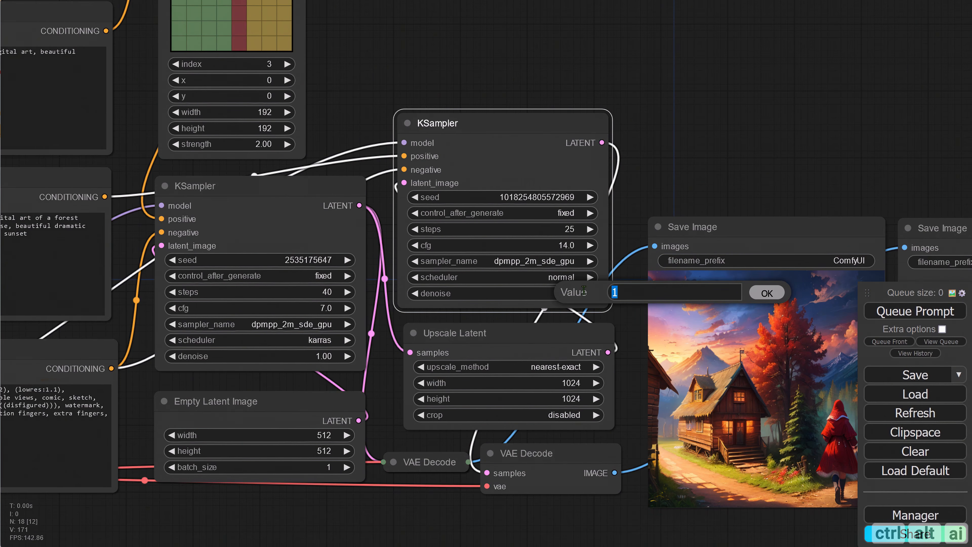
left_click(765, 295)
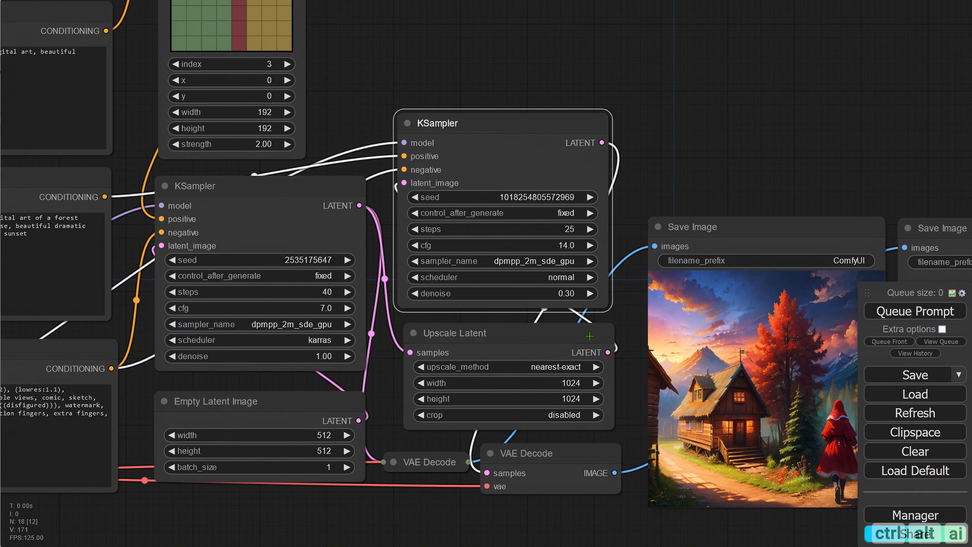
Queue the prompt and compare the upscaled image up close with the original in the two Save Image nodes.
left_click_drag(739, 171, 549, 111)
left_click_drag(731, 126, 634, 132)
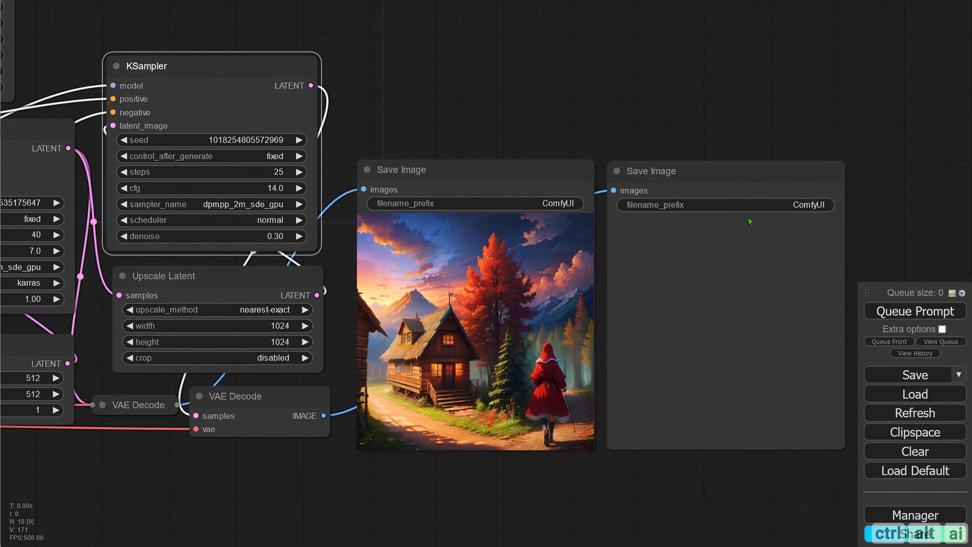
left_click(887, 311)
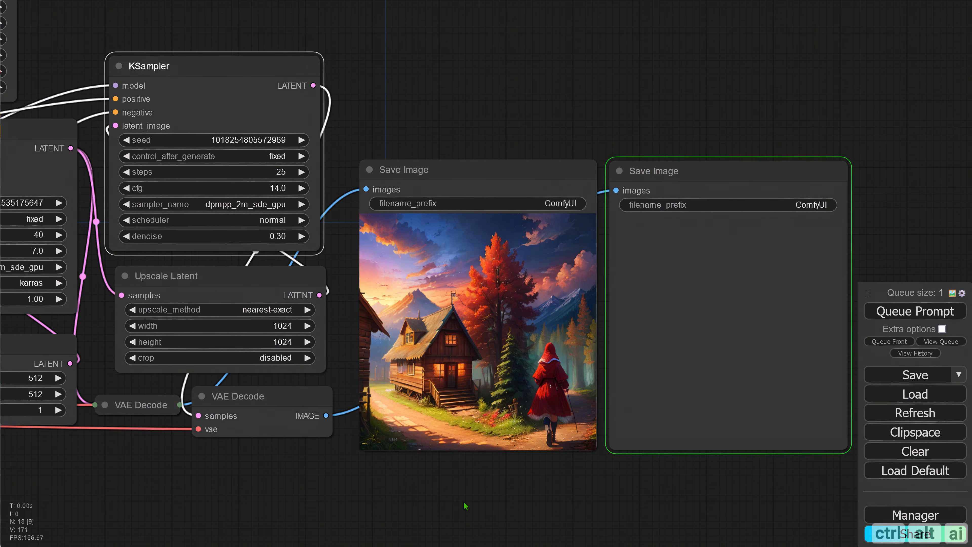
left_click_drag(463, 502, 326, 489)
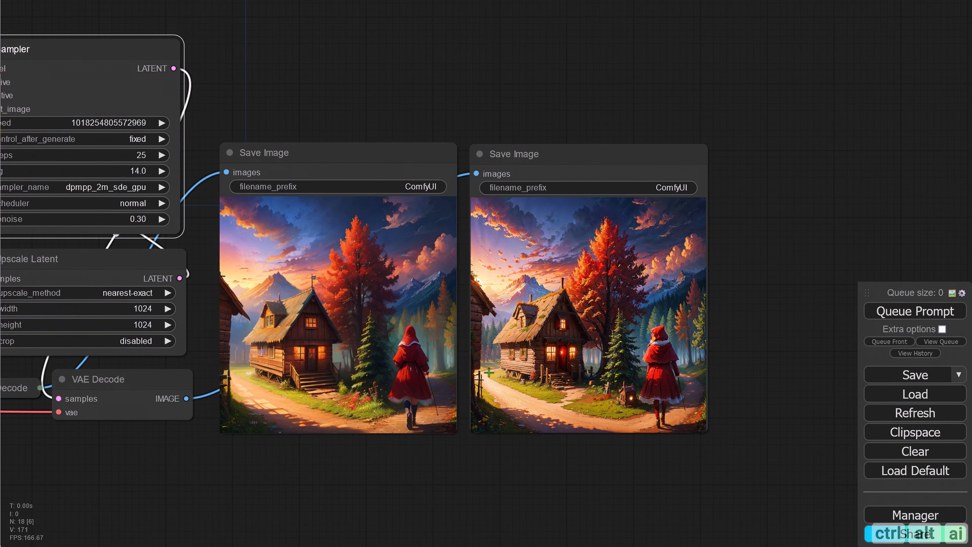
scroll(543, 373, "up", 6)
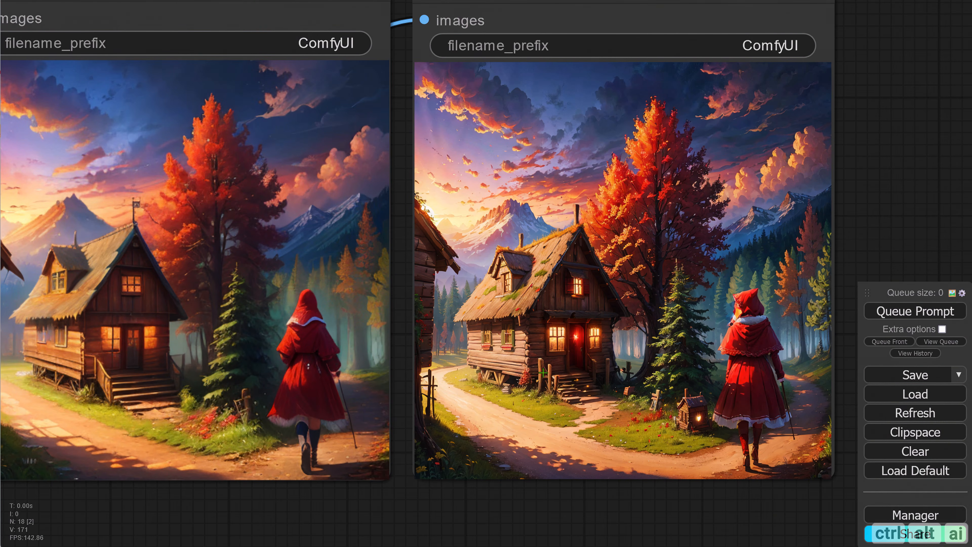
scroll(543, 373, "down", 5)
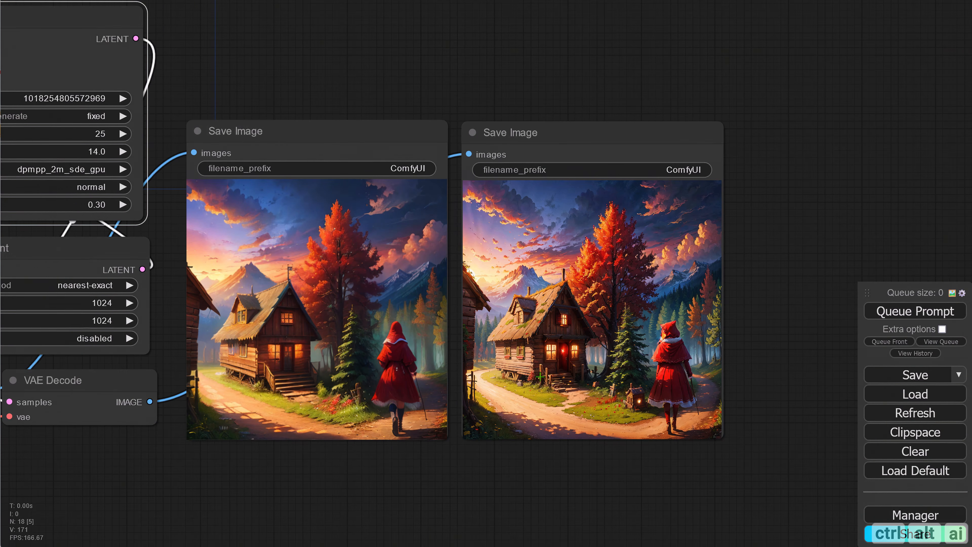
Set the second KSampler's scheduler to exponential and queue the prompt to compare the two saved images again.
left_click_drag(502, 462, 667, 479)
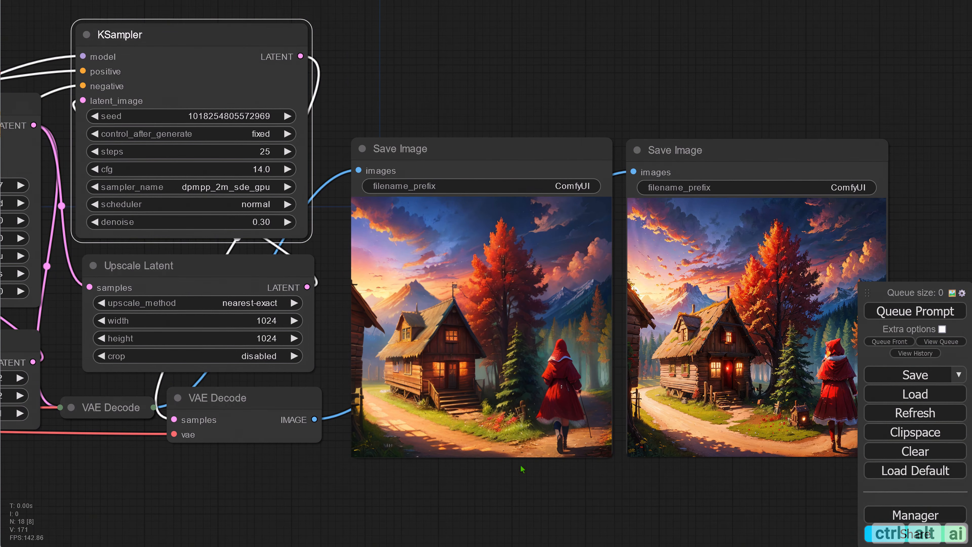
left_click_drag(291, 470, 312, 473)
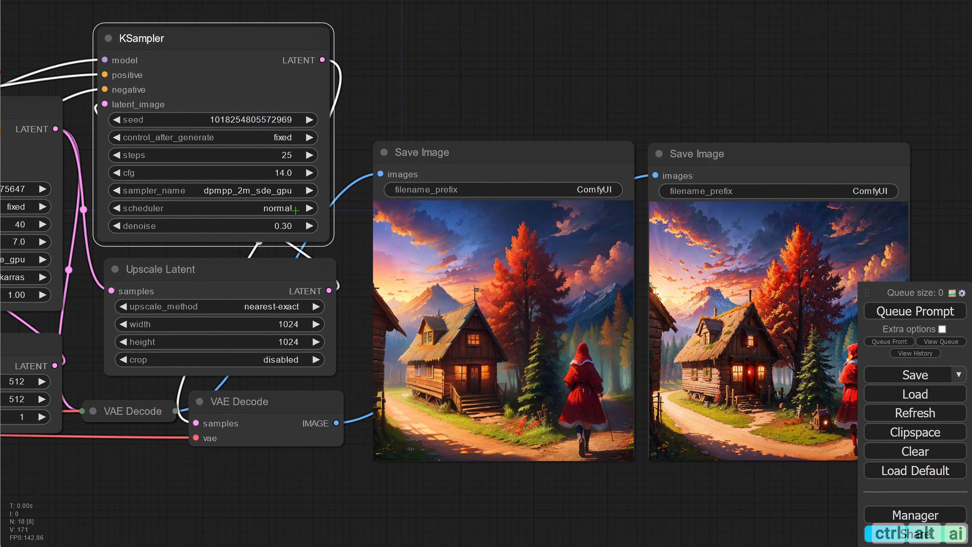
left_click_drag(336, 480, 356, 493)
left_click(312, 222)
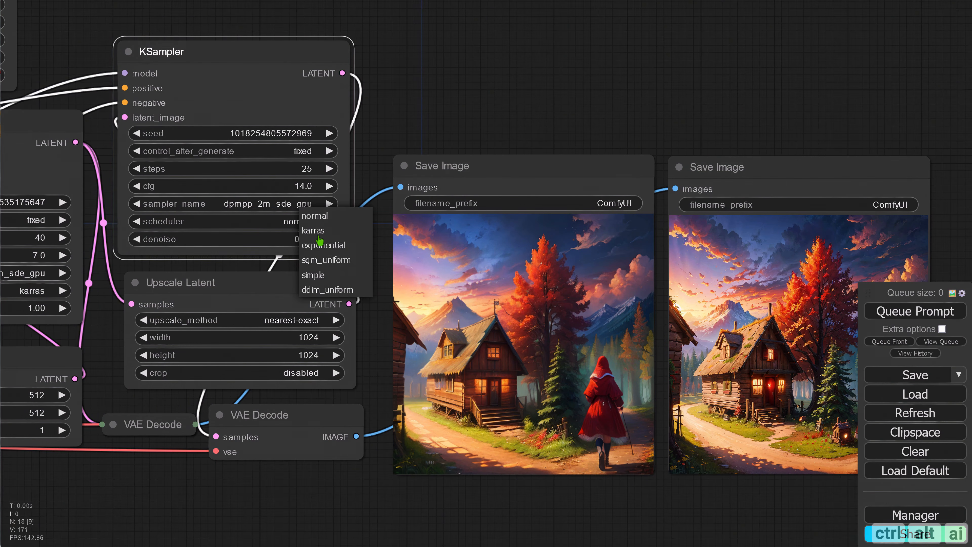
left_click(325, 245)
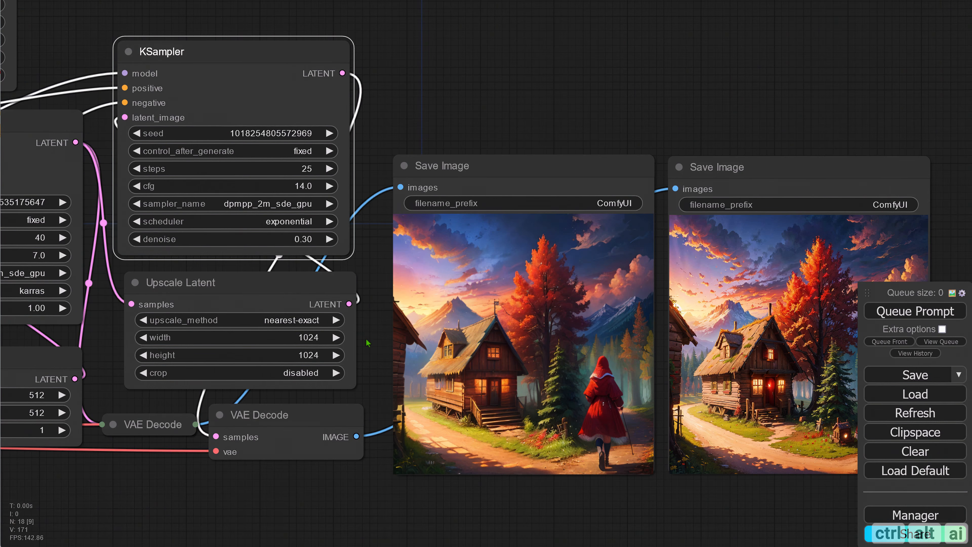
left_click_drag(443, 500, 287, 468)
left_click_drag(401, 467, 377, 465)
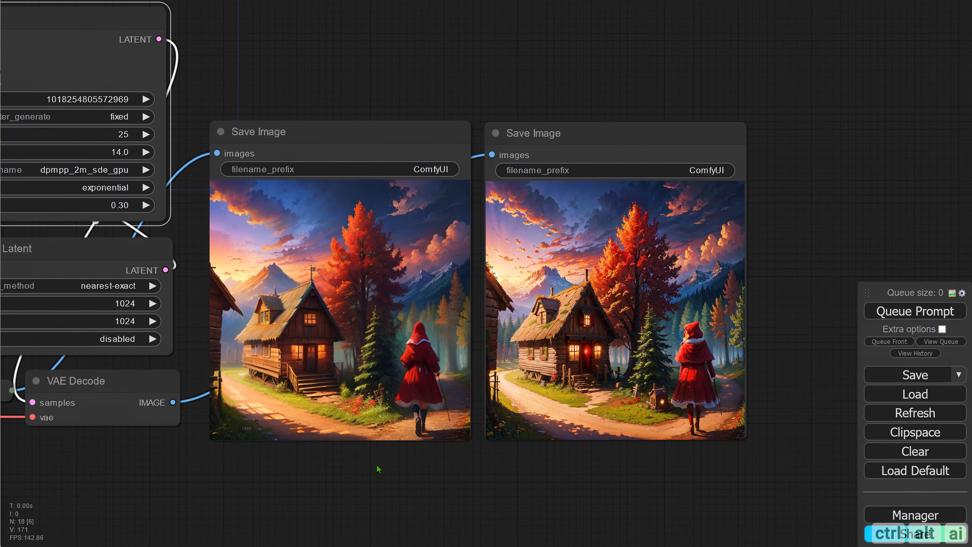
left_click(891, 318)
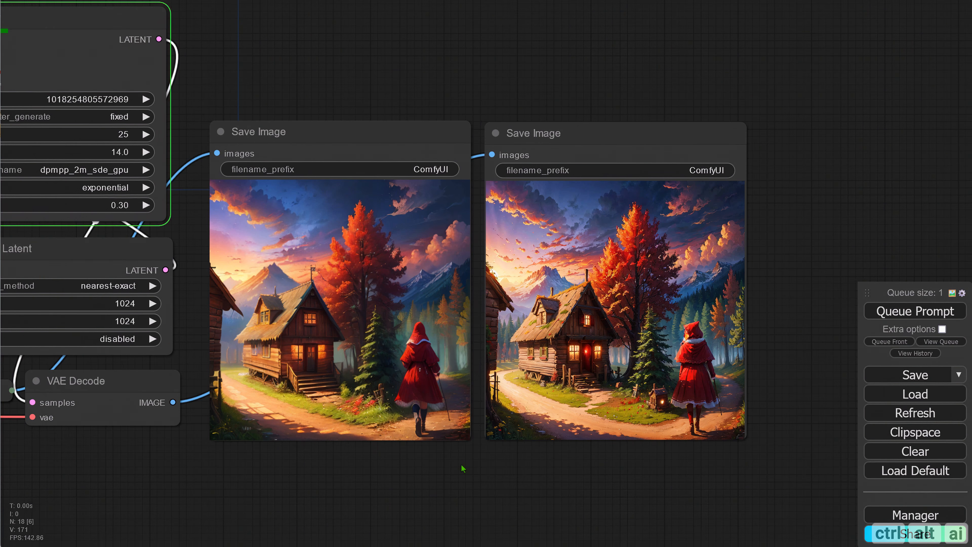
left_click_drag(461, 464, 533, 468)
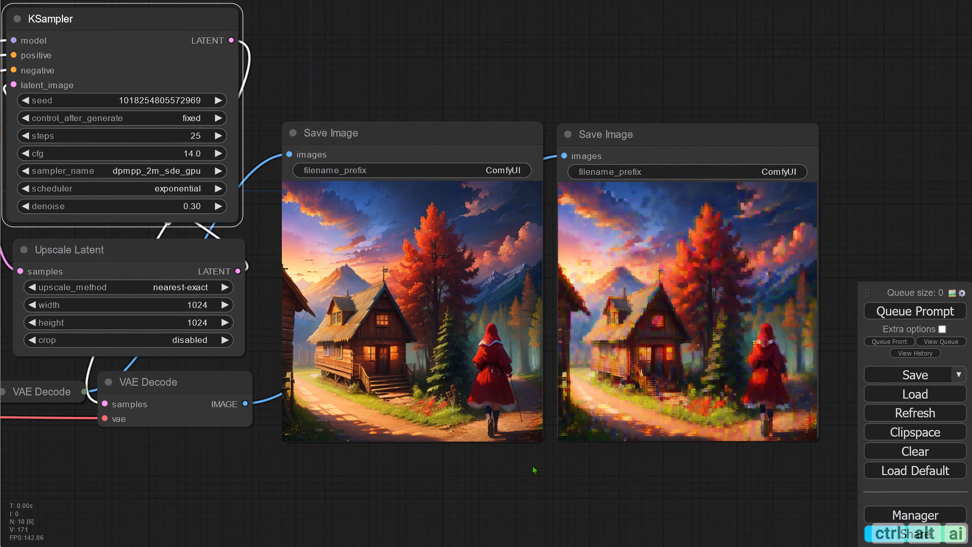
left_click_drag(606, 468, 533, 471)
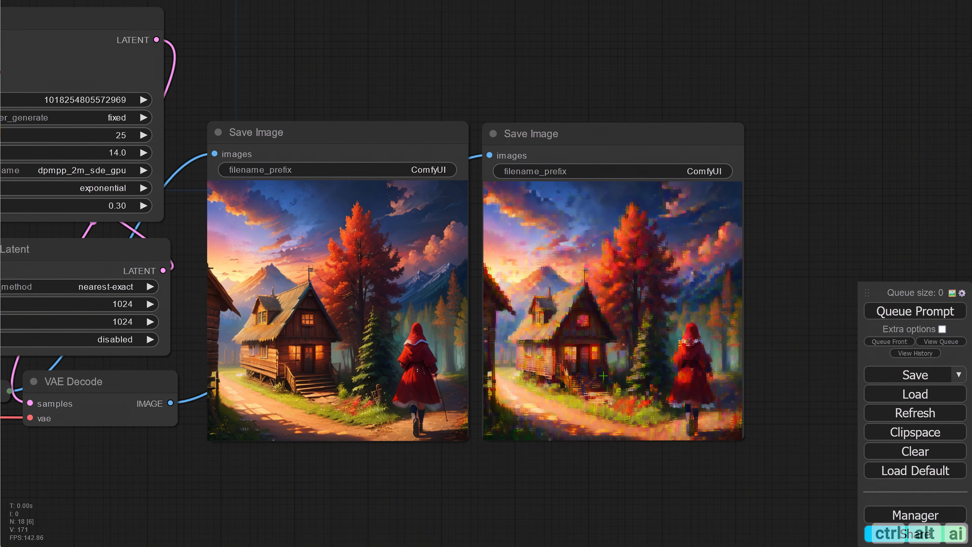
Set the second KSampler's denoise to 0.6 and queue the prompt.
left_click_drag(351, 479, 510, 487)
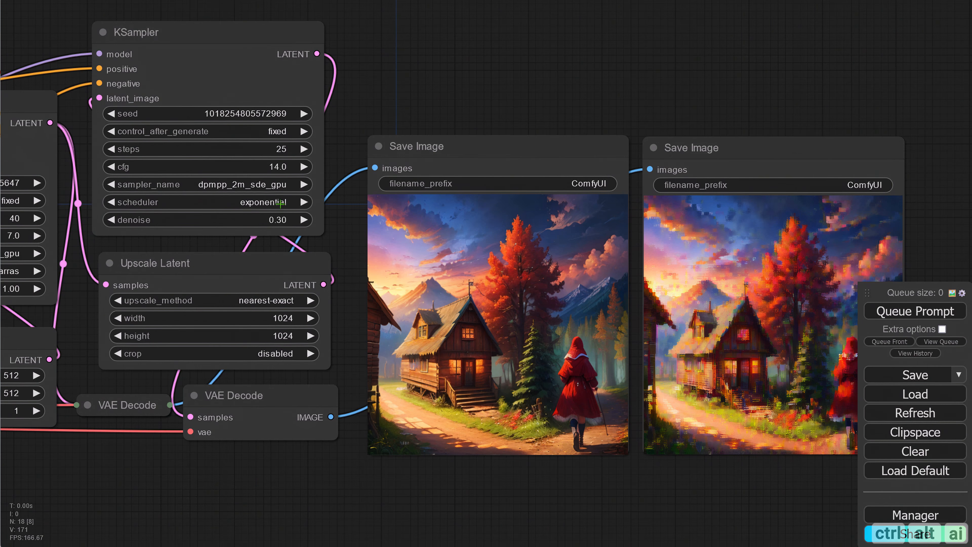
left_click(283, 219)
left_click_drag(329, 218, 326, 218)
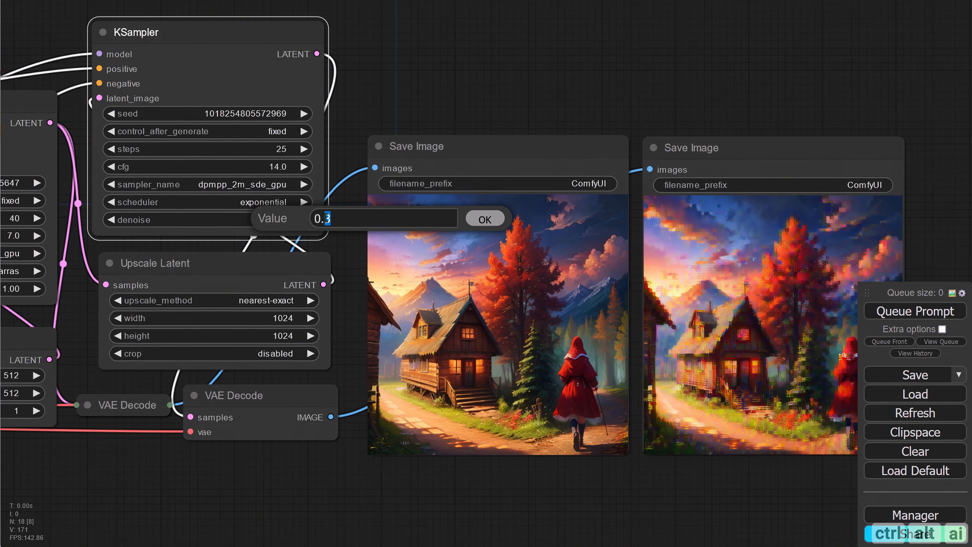
key("BackSpace")
type("6")
left_click(484, 220)
left_click_drag(621, 478, 537, 465)
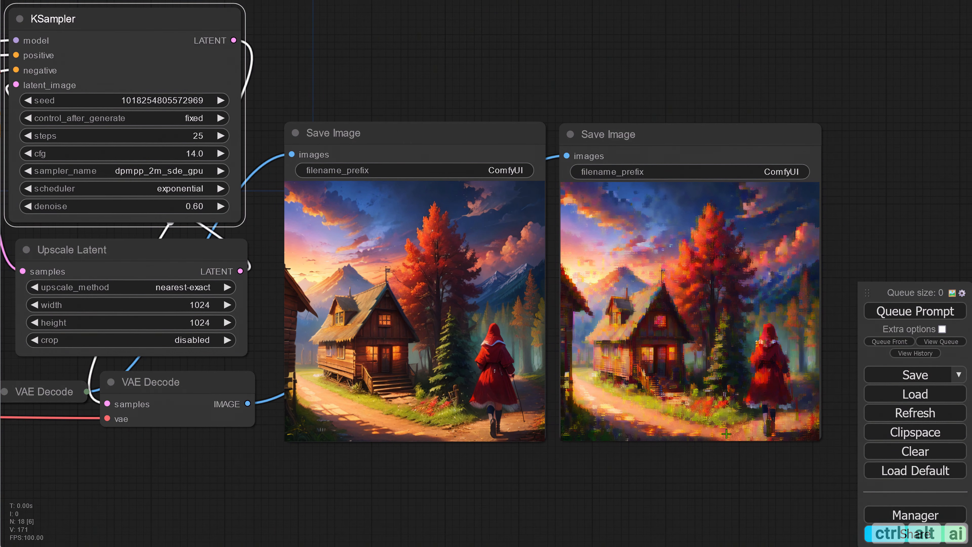
left_click(903, 319)
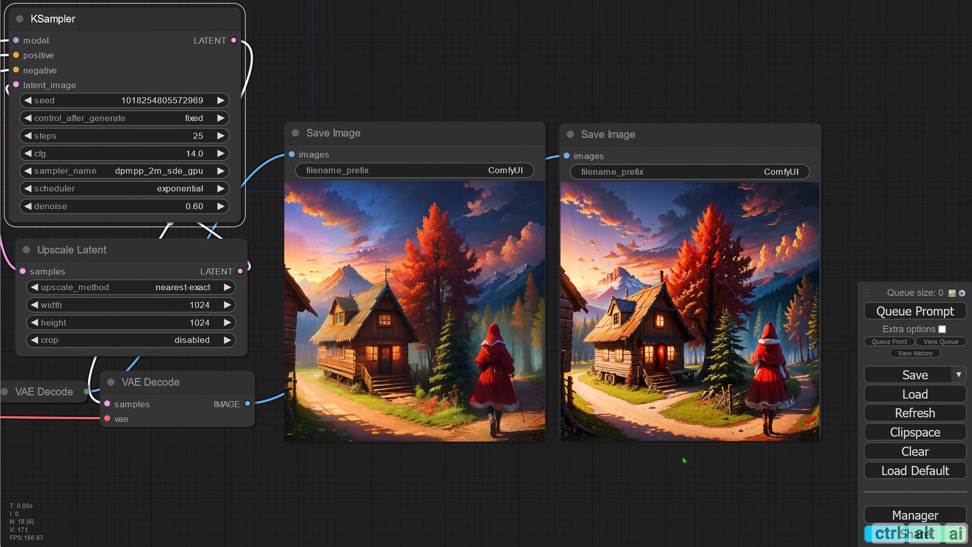
Open the second Save Image node's picture at full size to examine it, and return to the workflow.
left_click_drag(674, 458, 595, 437)
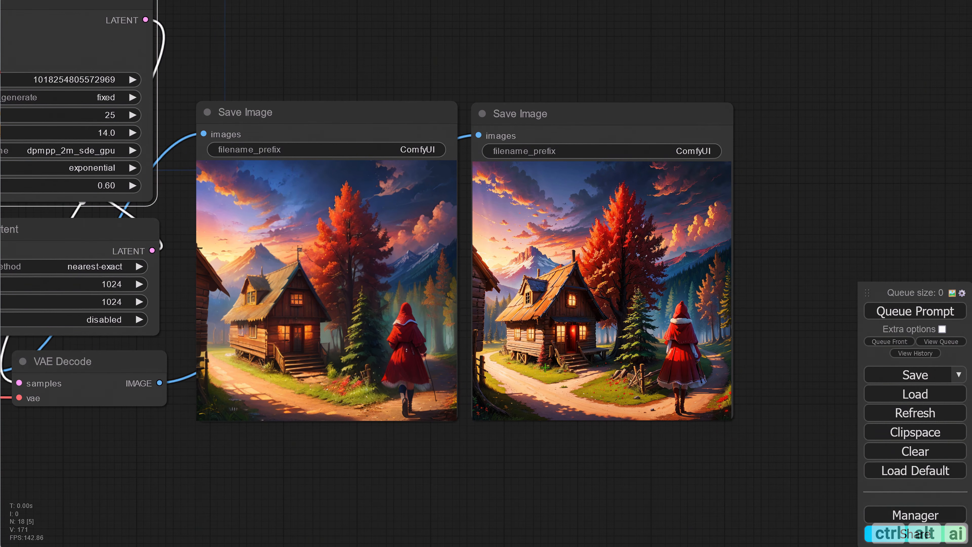
right_click(670, 281)
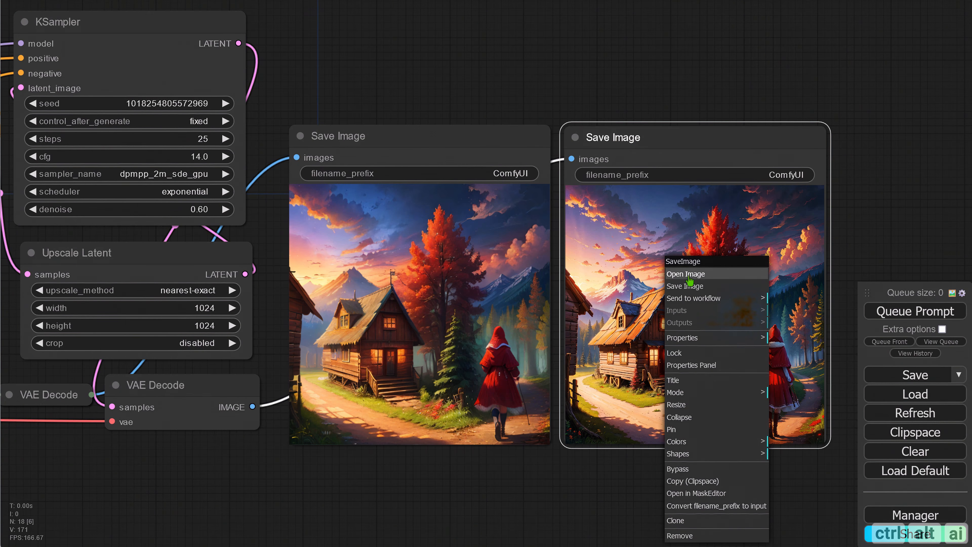
left_click(688, 274)
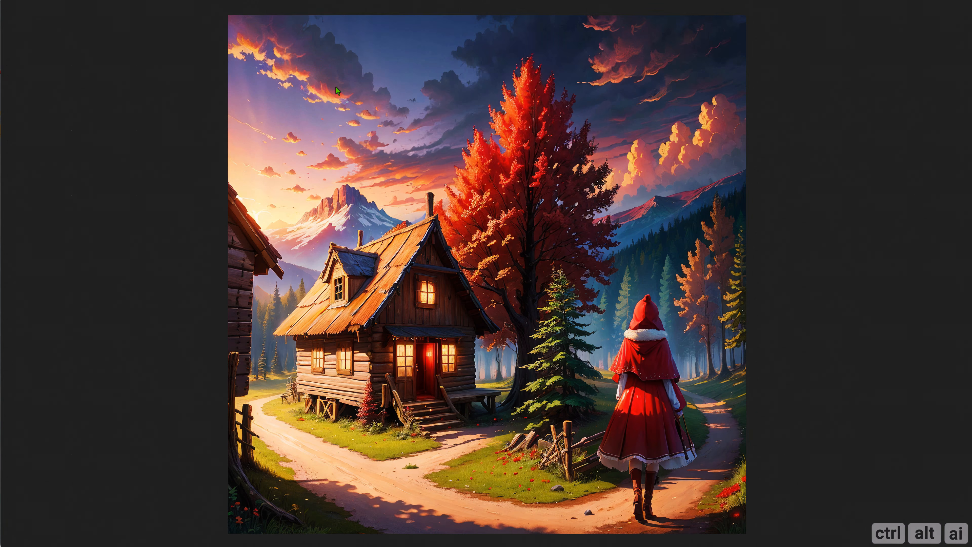
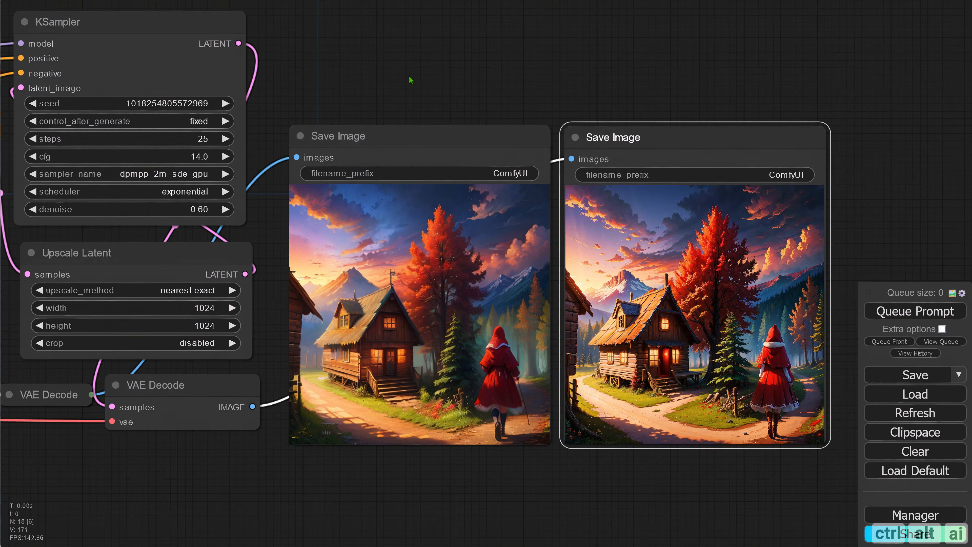
left_click(409, 77)
Stack Upscale Latent above the second KSampler beside MultiAreaConditioning, and collapse the second VAE Decode, placing it just above the first.
scroll(432, 148, "down", 4)
left_click_drag(312, 27, 471, 263)
left_click_drag(317, 263, 261, 146)
left_click_drag(338, 417, 274, 49)
left_click_drag(422, 288, 421, 262)
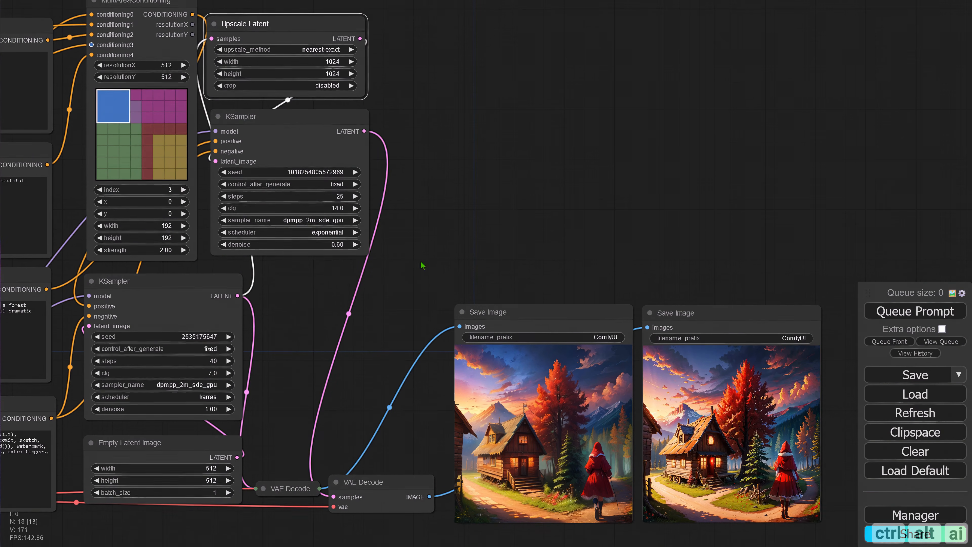
left_click(336, 482)
left_click_drag(350, 482, 279, 459)
Rename the second KSampler node to "KSampler 2".
left_click_drag(278, 306, 354, 318)
scroll(353, 317, "up", 1)
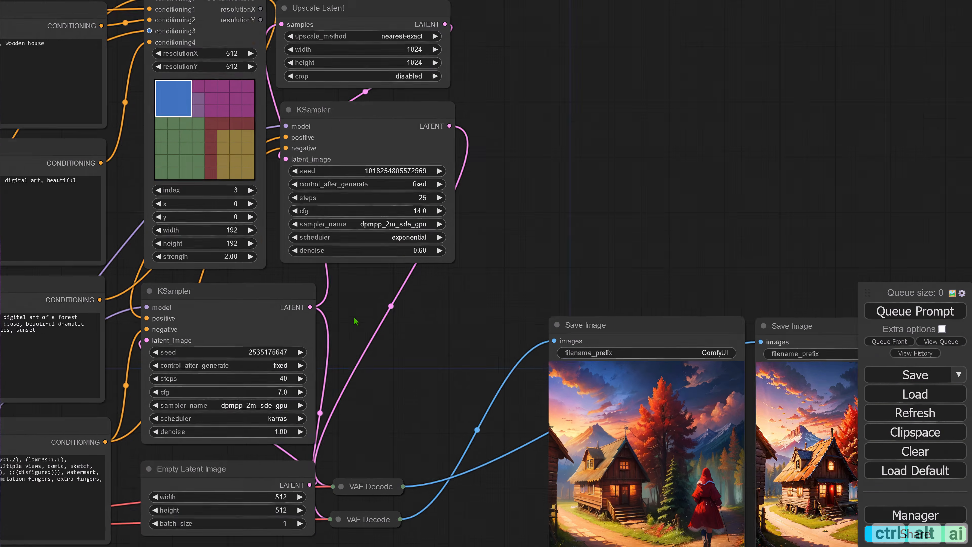
scroll(353, 317, "up", 2)
right_click(146, 287)
right_click(301, 69)
left_click(310, 180)
type("2")
key("Return")
Expand the second VAE Decode node and move it above the collapsed VAE Decode.
left_click_drag(540, 180, 498, 114)
left_click(259, 466)
left_click_drag(312, 480, 302, 425)
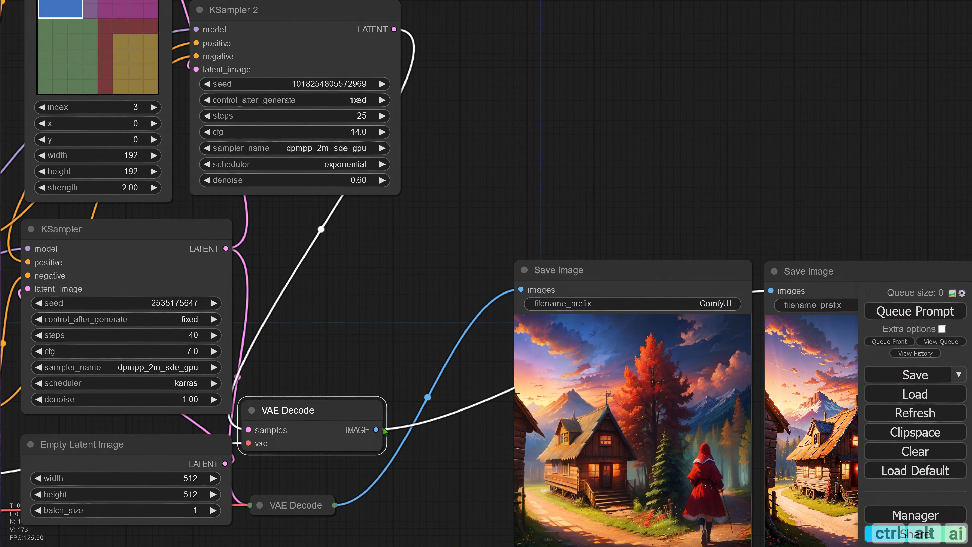
Add an UltimateSDUpscale node from the second VAE Decode's IMAGE output and place it beside KSampler 2, above the Save Image nodes.
left_click_drag(376, 429, 522, 89)
left_click(530, 101)
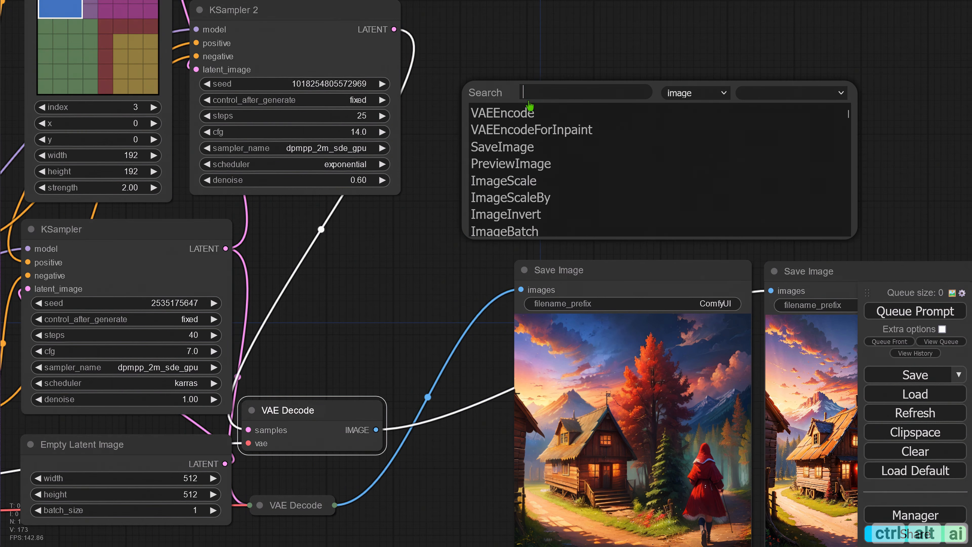
type("ulti")
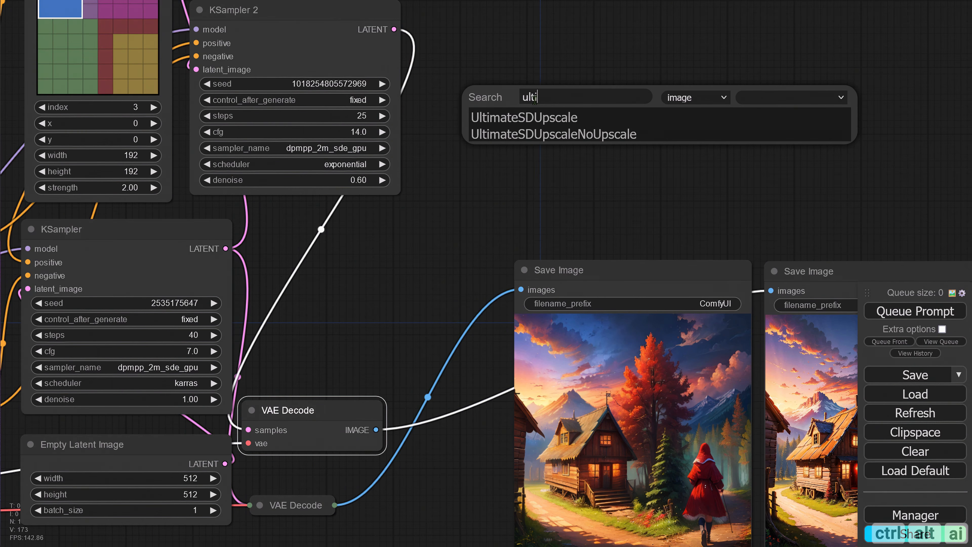
type("m")
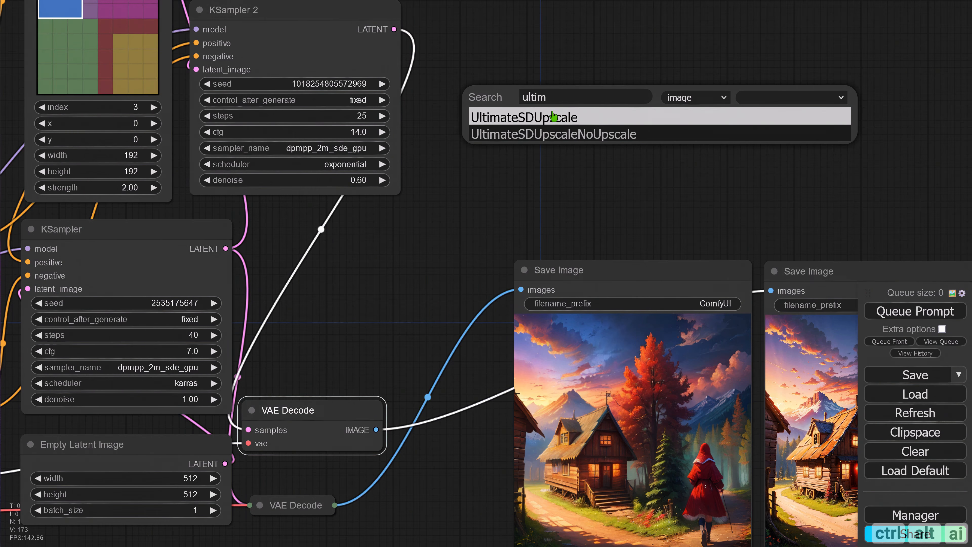
left_click(555, 116)
left_click_drag(517, 104, 492, 275)
left_click_drag(572, 264, 503, 17)
left_click_drag(694, 91, 712, 151)
left_click_drag(584, 94, 565, 86)
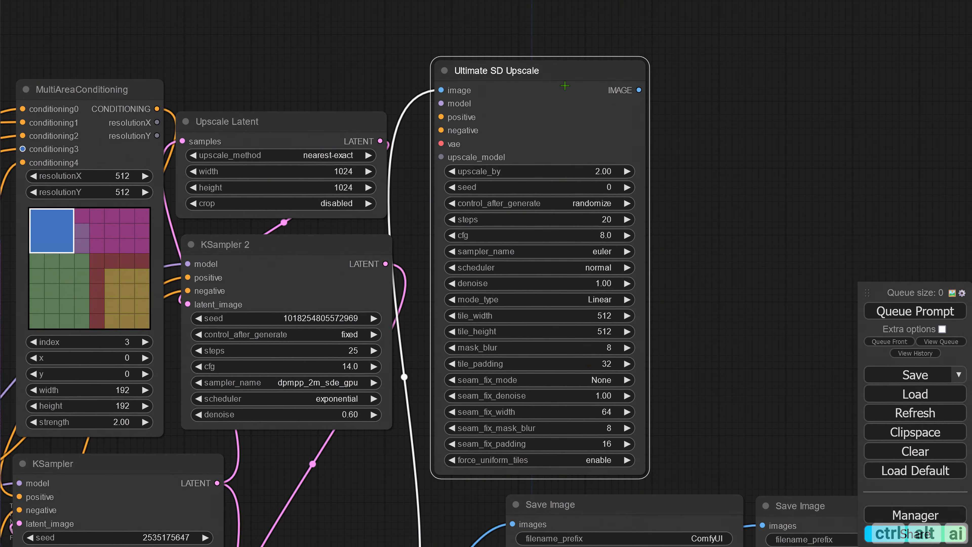
Reposition the expanded and collapsed VAE Decode nodes in the space between the first KSampler and the first Save Image.
left_click_drag(774, 242, 807, 85)
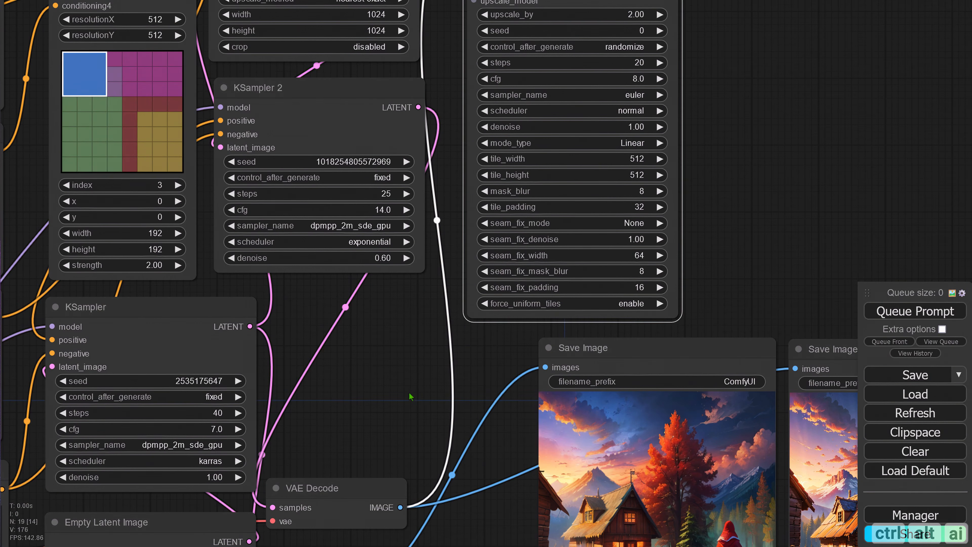
left_click_drag(350, 465, 402, 365)
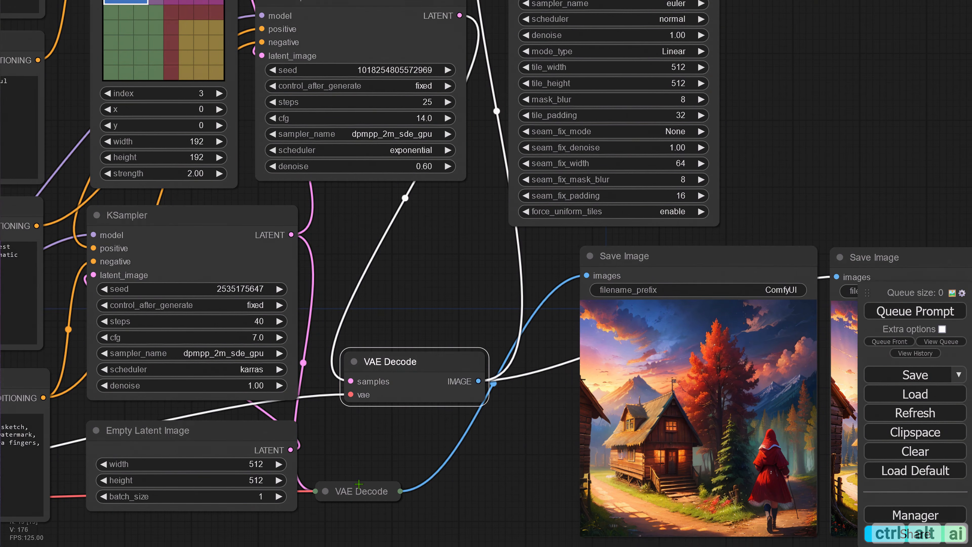
left_click_drag(359, 487, 374, 447)
left_click(380, 454)
left_click_drag(397, 367, 400, 380)
Add a Load Upscale Model node from the Ultimate SD Upscale node's upscale_model input and choose the 4x_foolhardy_Remacri.pth model.
left_click_drag(422, 289, 384, 408)
left_click_drag(416, 350, 440, 405)
scroll(436, 313, "down", 1)
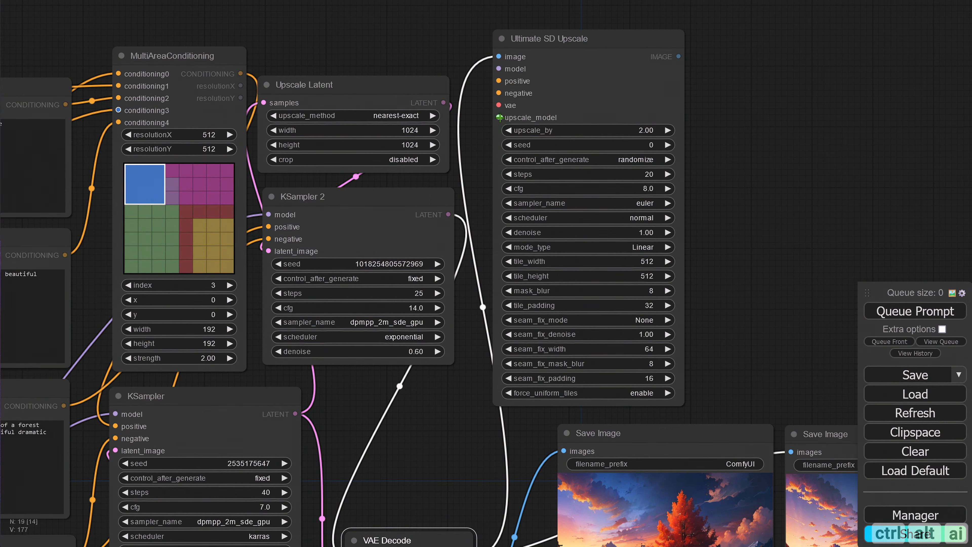
left_click_drag(499, 117, 381, 447)
left_click(404, 496)
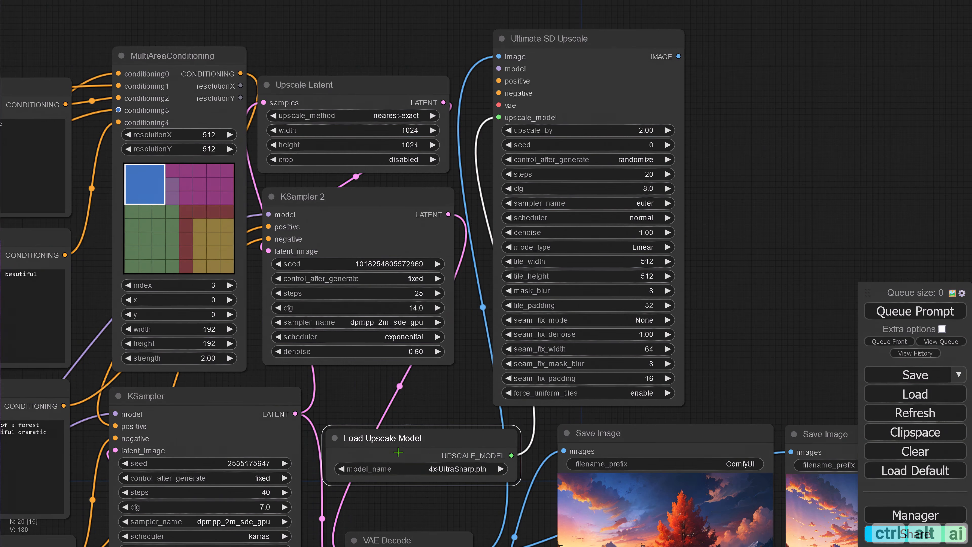
left_click(456, 468)
left_click(472, 496)
Connect Base Positive Prompt 2 to the Ultimate SD Upscale node's positive input and Base Negative Prompt to its negative input.
left_click_drag(442, 416, 480, 345)
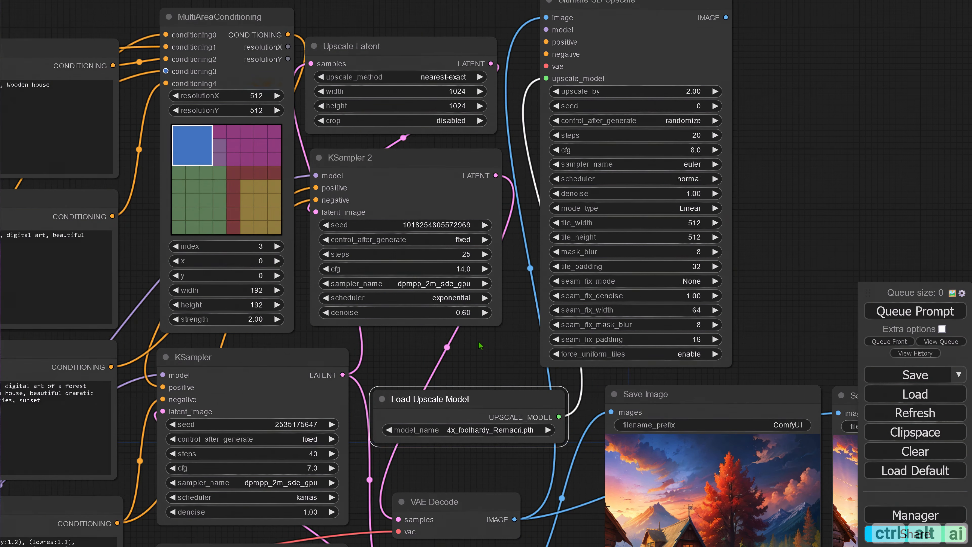
left_click_drag(427, 25, 581, 37)
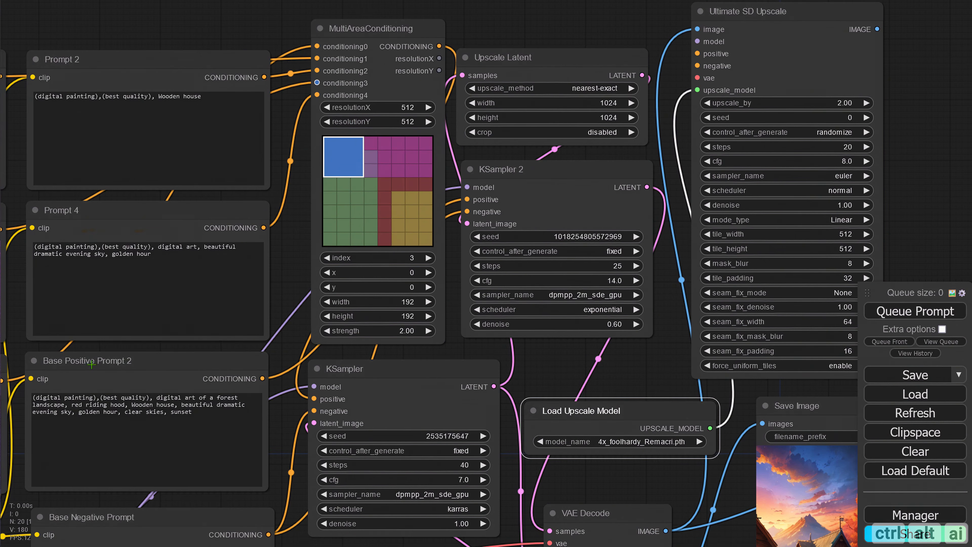
left_click_drag(265, 380, 690, 56)
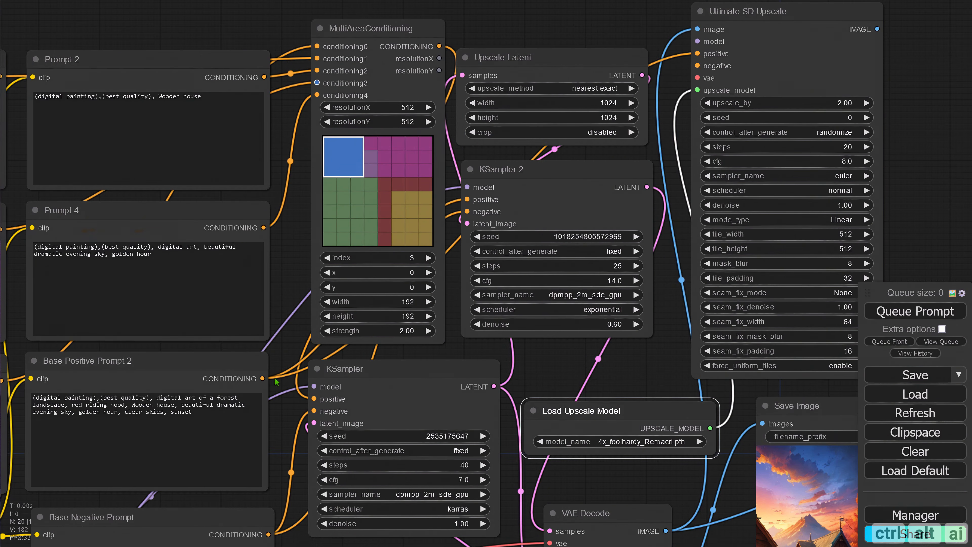
left_click_drag(283, 354, 261, 291)
scroll(261, 295, "down", 2)
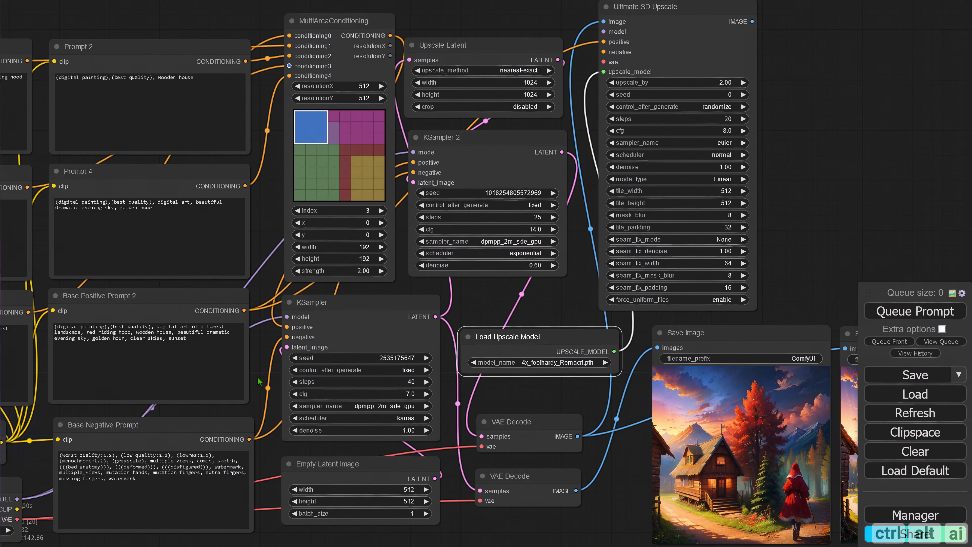
left_click_drag(254, 443, 600, 80)
Connect the Load Checkpoint node's VAE and MODEL outputs to the matching inputs of the Ultimate SD Upscale node.
scroll(246, 250, "down", 1)
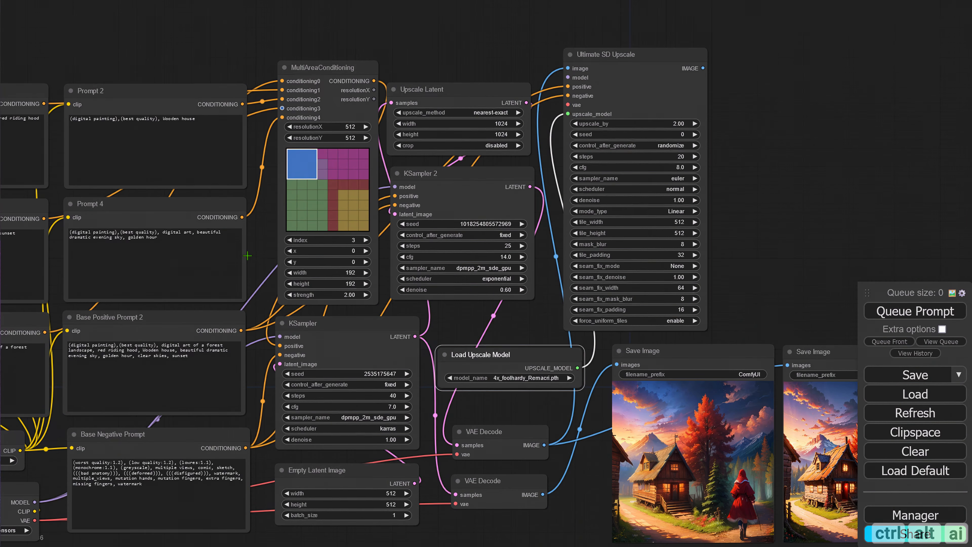
left_click_drag(61, 481, 205, 395)
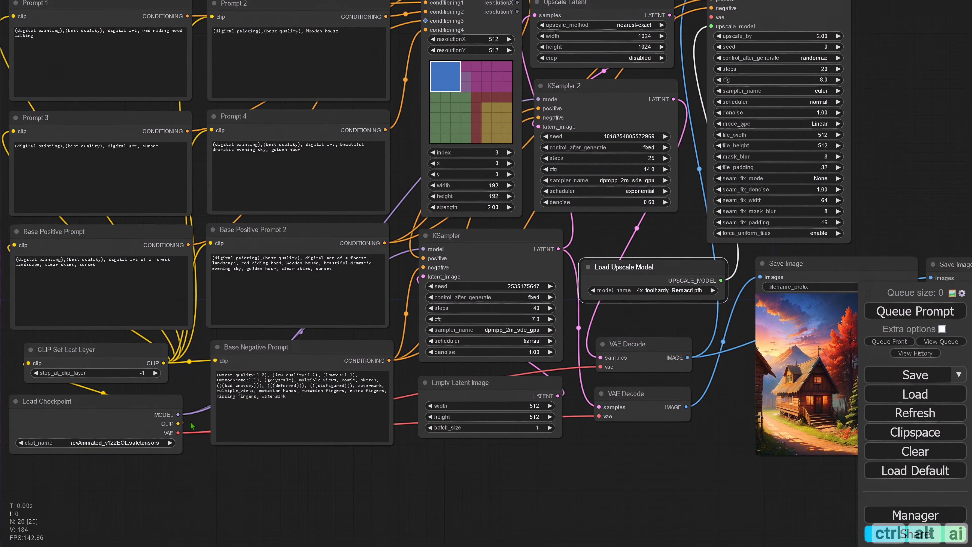
scroll(575, 469, "down", 1)
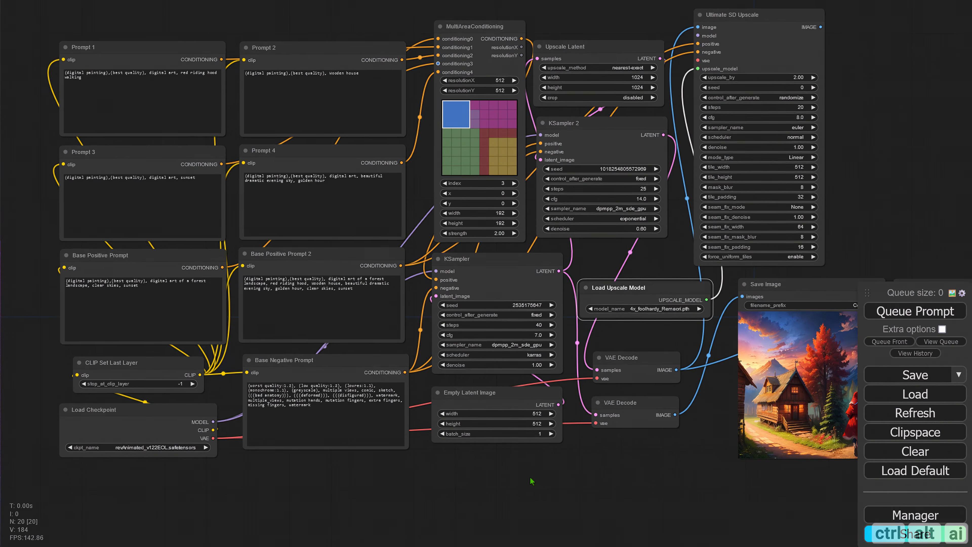
left_click_drag(213, 445, 699, 68)
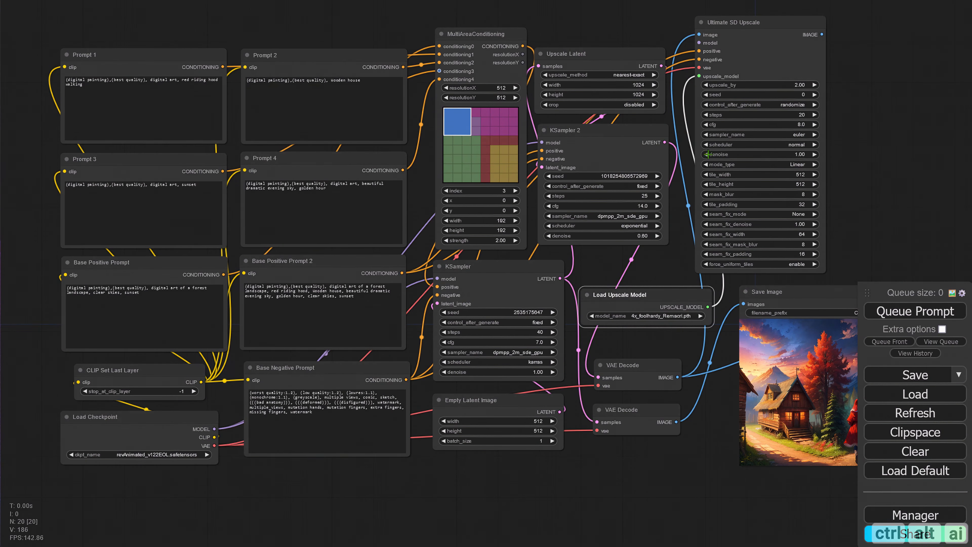
left_click_drag(214, 425, 700, 41)
left_click_drag(878, 148, 633, 177)
scroll(612, 217, "up", 1)
scroll(613, 217, "up", 1)
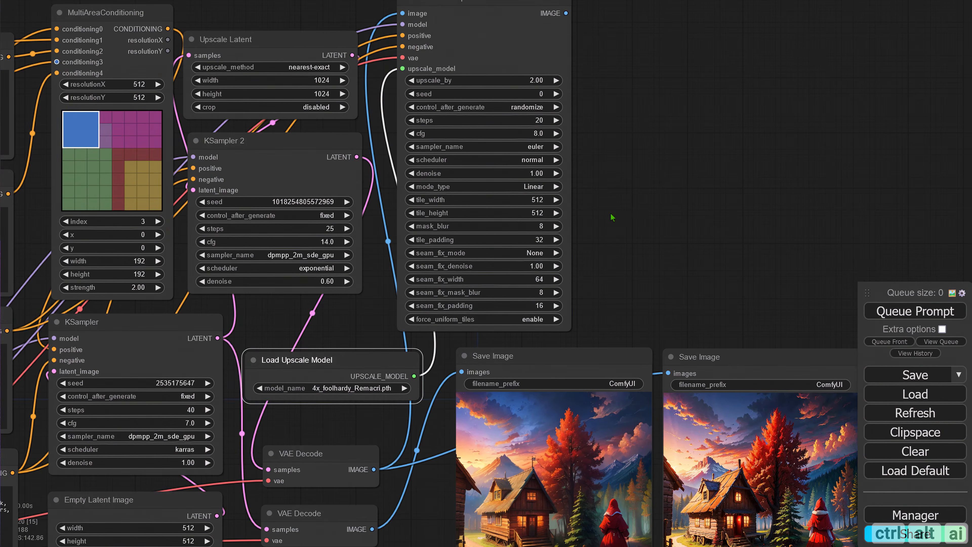
scroll(612, 218, "up", 1)
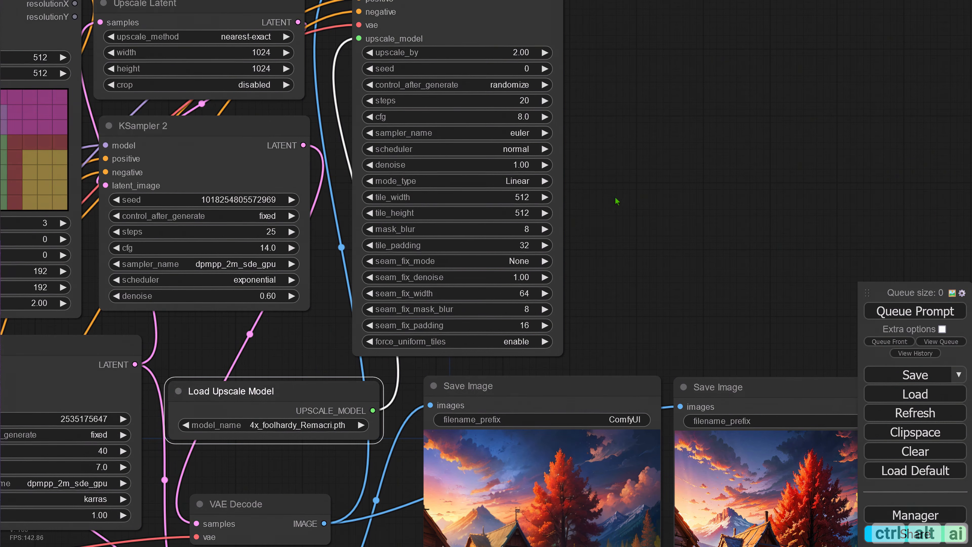
left_click_drag(615, 199, 648, 276)
left_click(561, 151)
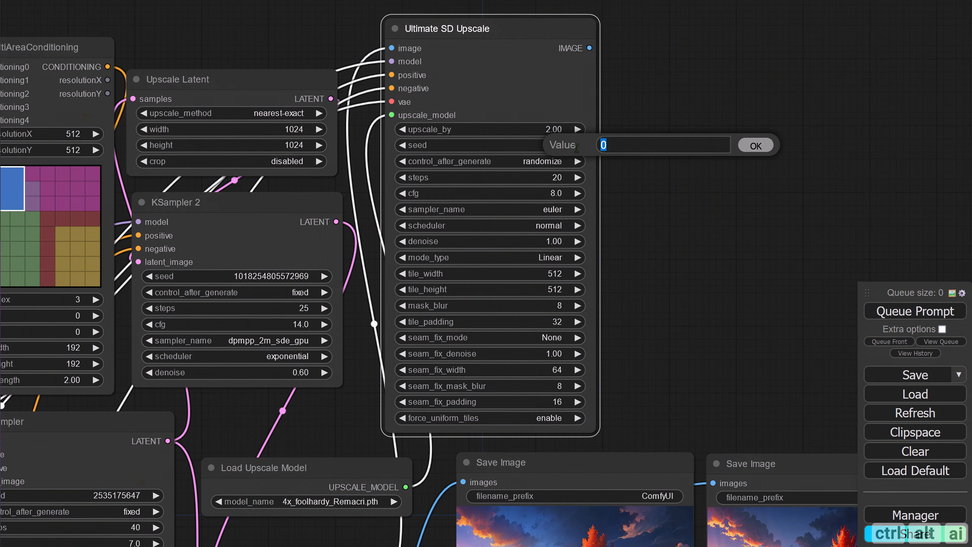
key("ctrl+v")
left_click(749, 150)
left_click(557, 163)
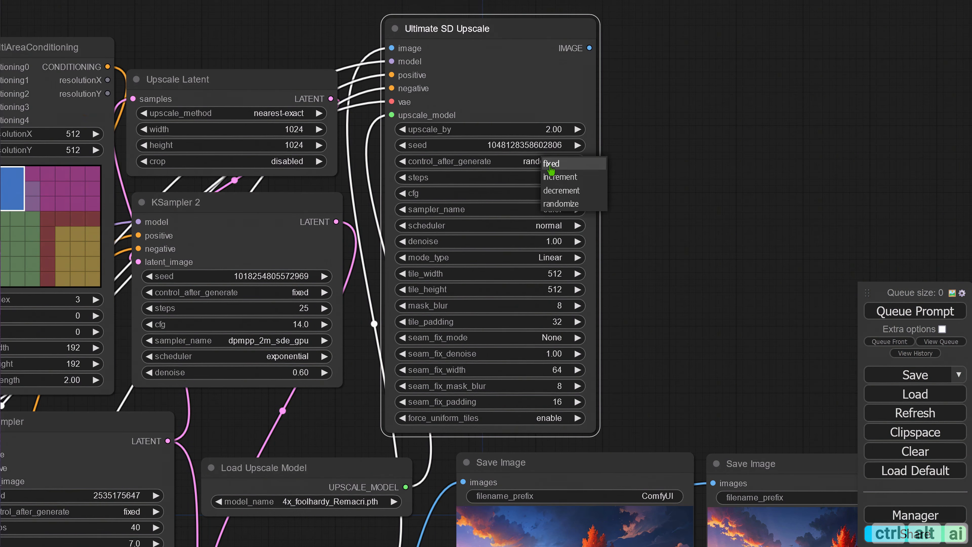
left_click(553, 162)
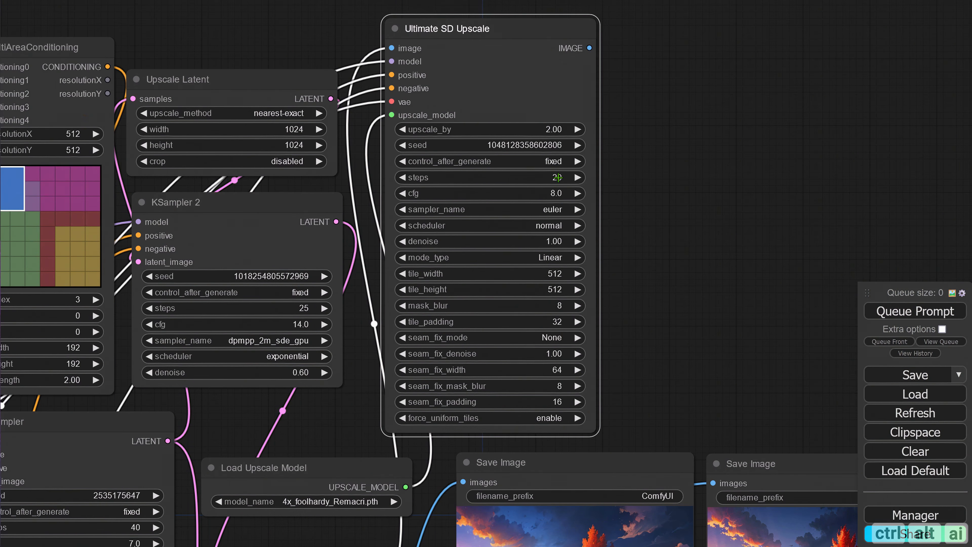
Set the Ultimate SD Upscale node's steps to 25 and its cfg to 14.
left_click(558, 177)
type("25")
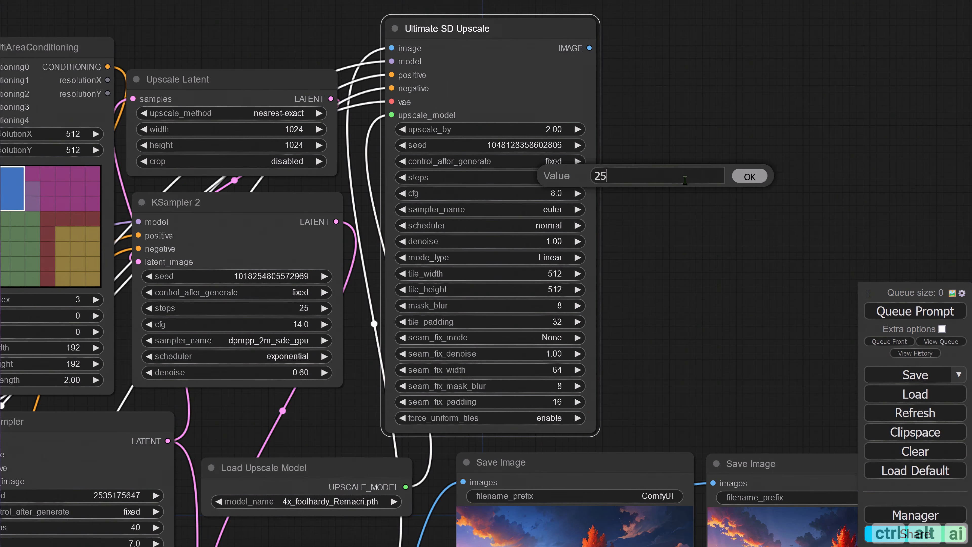
left_click(750, 176)
left_click(568, 194)
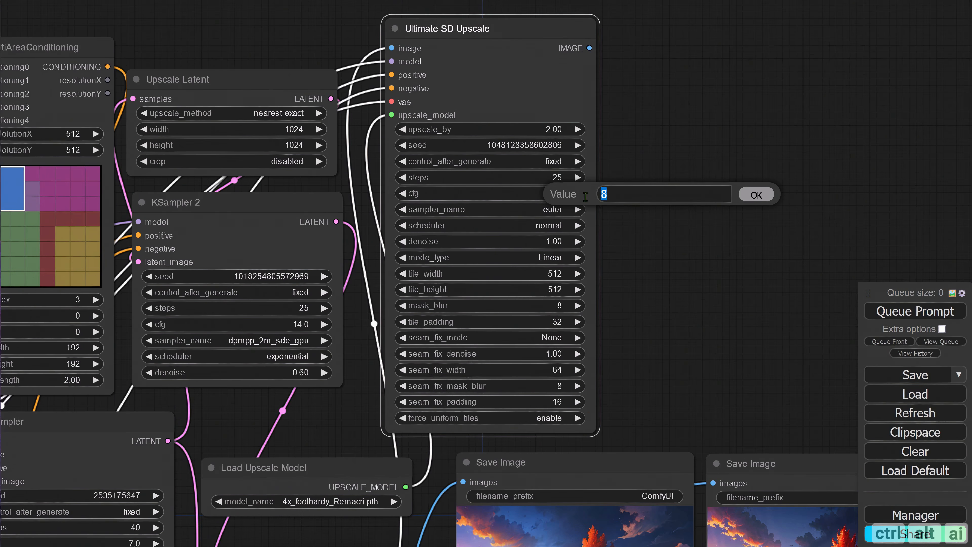
type("14")
left_click(753, 195)
Choose the dpmpp_2m_sde_gpu sampler and the exponential scheduler for the Ultimate SD Upscale node.
left_click(565, 212)
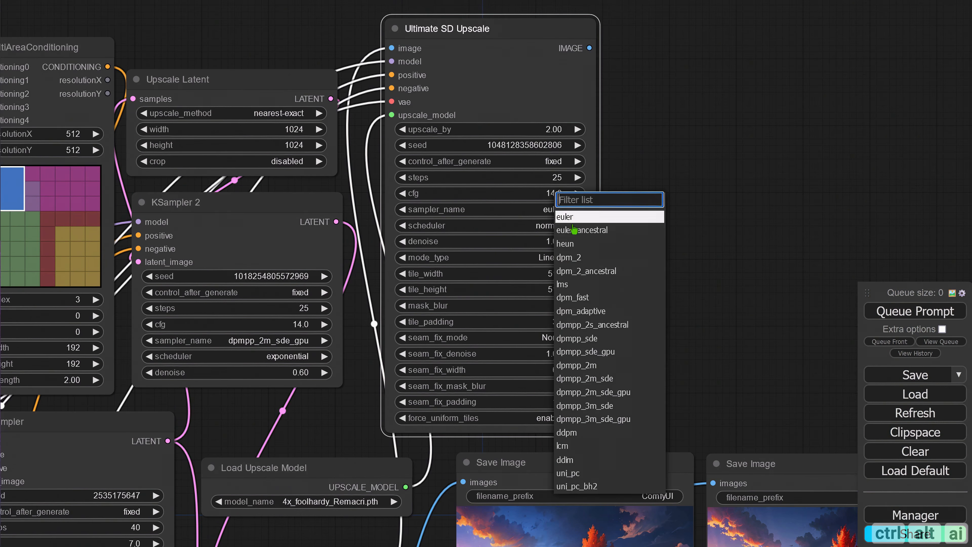
left_click(608, 392)
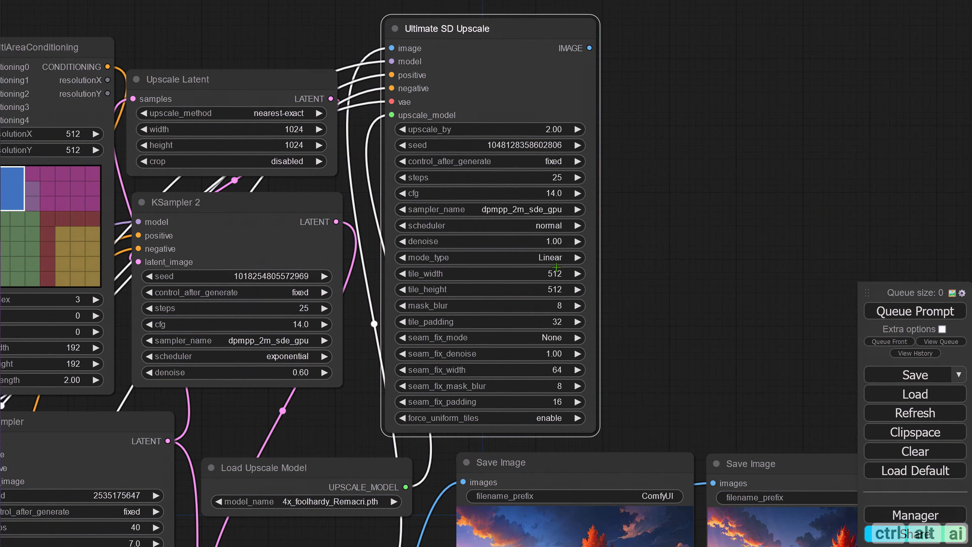
left_click(561, 222)
left_click(572, 249)
Set the Ultimate SD Upscale node's denoise to 0.47.
left_click(559, 242)
key("BackSpace")
type("0")
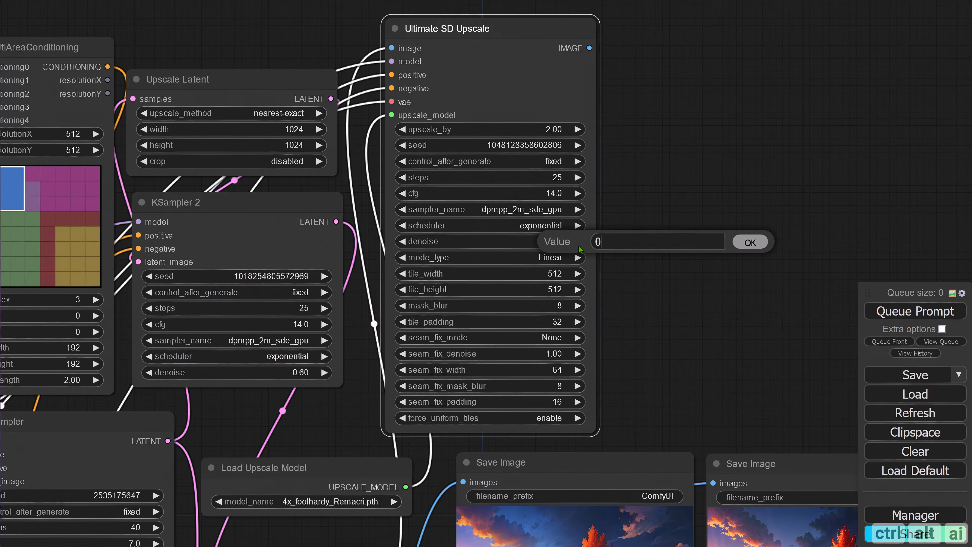
type(".47")
left_click(744, 242)
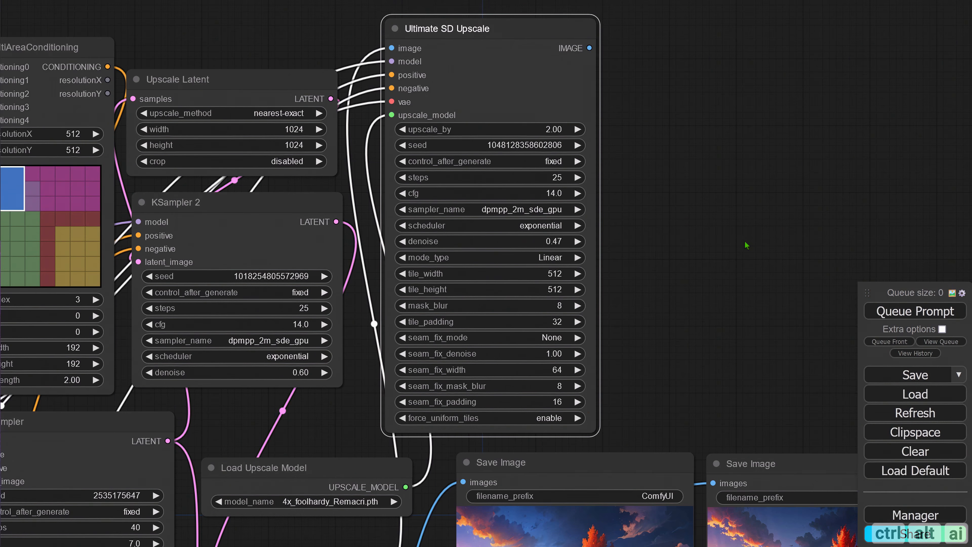
Set both the tile width and tile height of the Ultimate SD Upscale node to 1024.
left_click(562, 273)
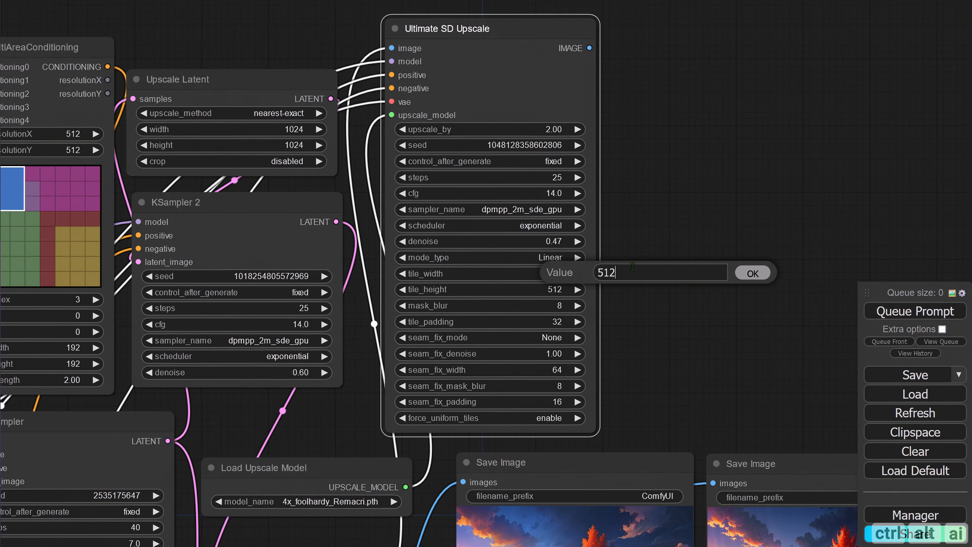
key("ctrl+a")
type("1024")
left_click(739, 279)
left_click(561, 290)
key("ctrl+a")
type("1")
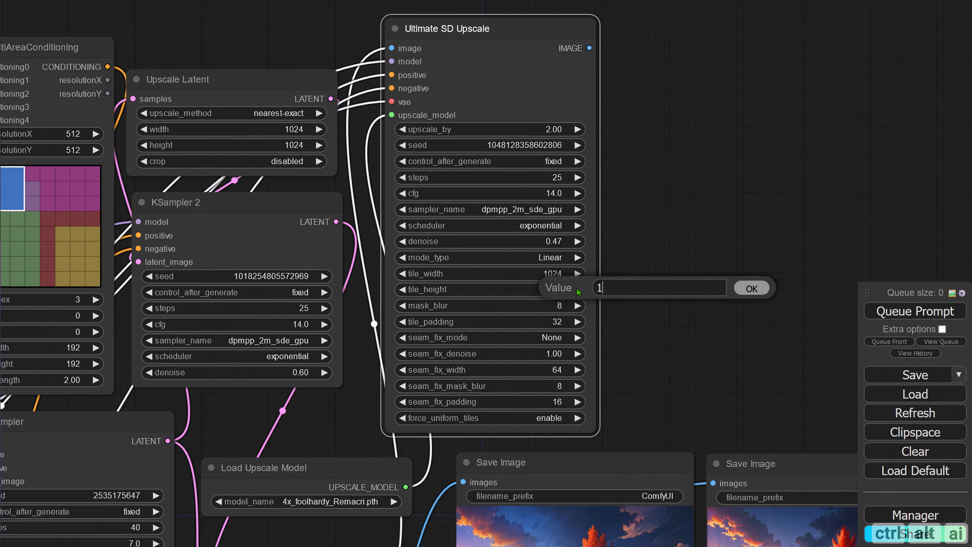
type("024")
left_click(749, 288)
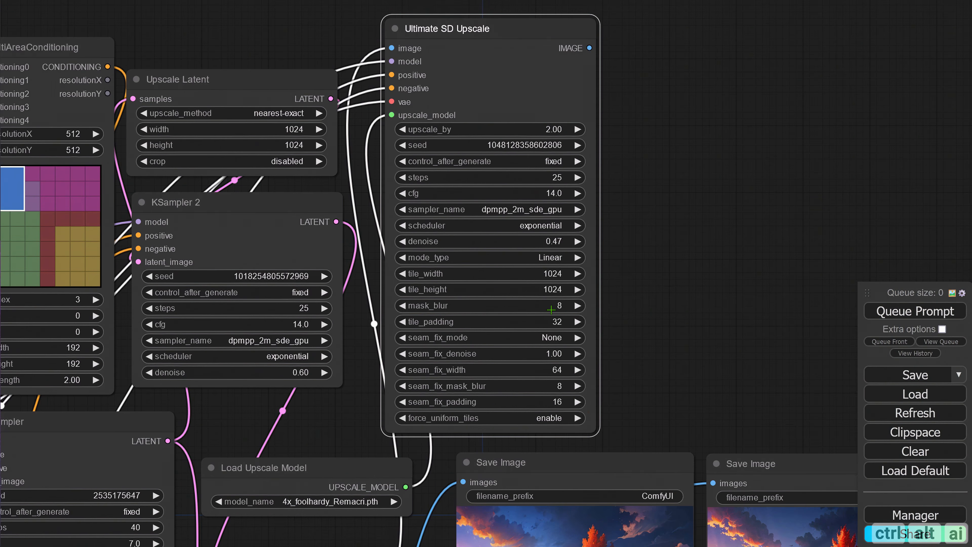
Add a Save Image node on the image output of Ultimate SD Upscale, place it beside that node and enlarge it for the preview.
left_click_drag(672, 387, 528, 356)
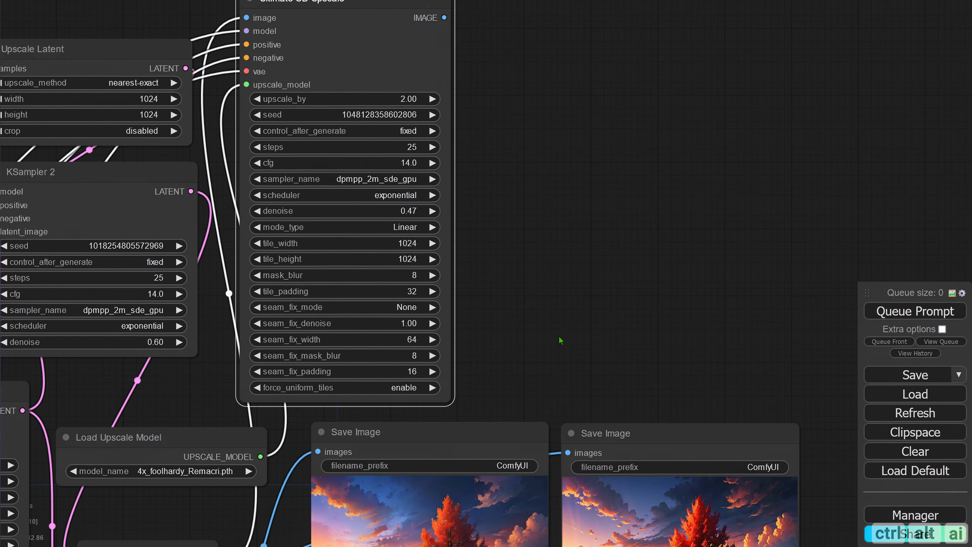
left_click_drag(560, 328, 556, 363)
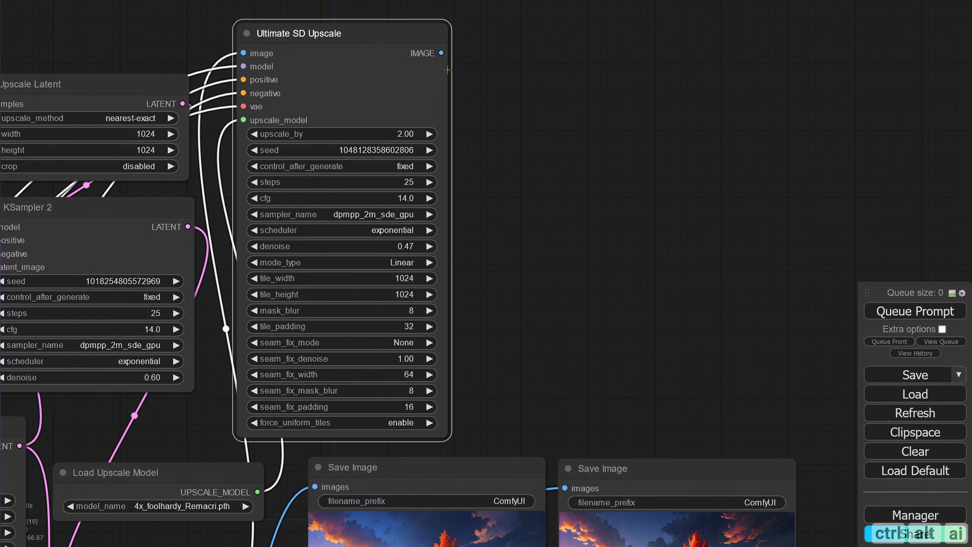
left_click_drag(443, 53, 527, 187)
left_click_drag(580, 217, 514, 146)
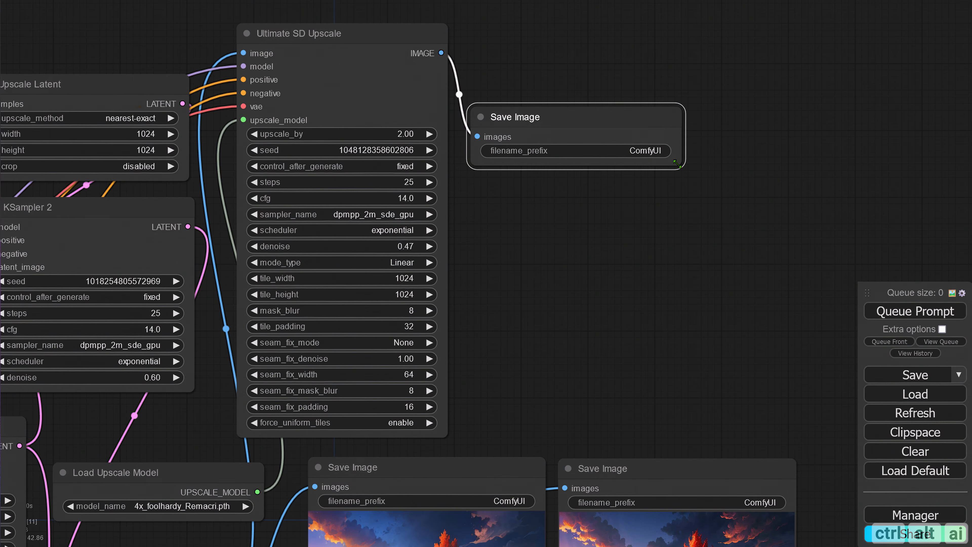
left_click_drag(676, 163, 758, 430)
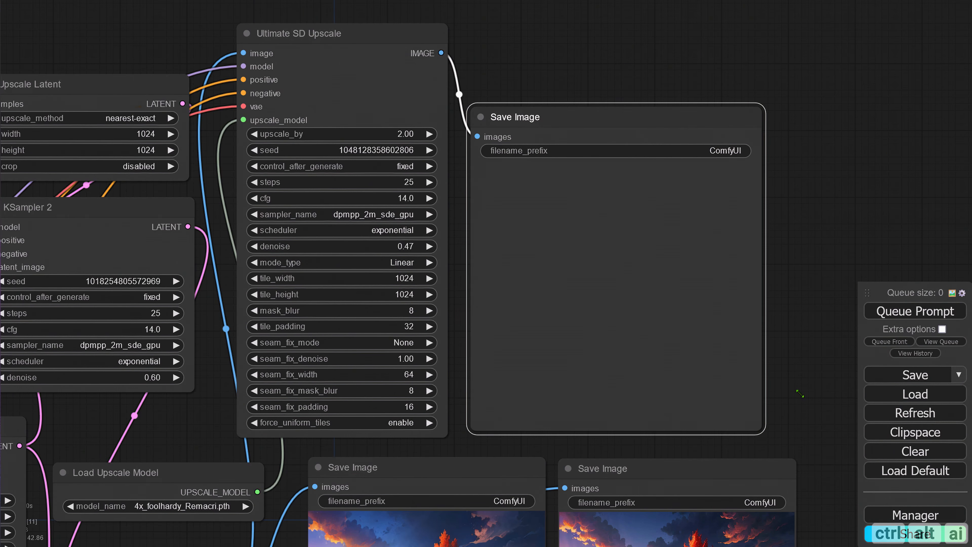
left_click_drag(800, 393, 791, 383)
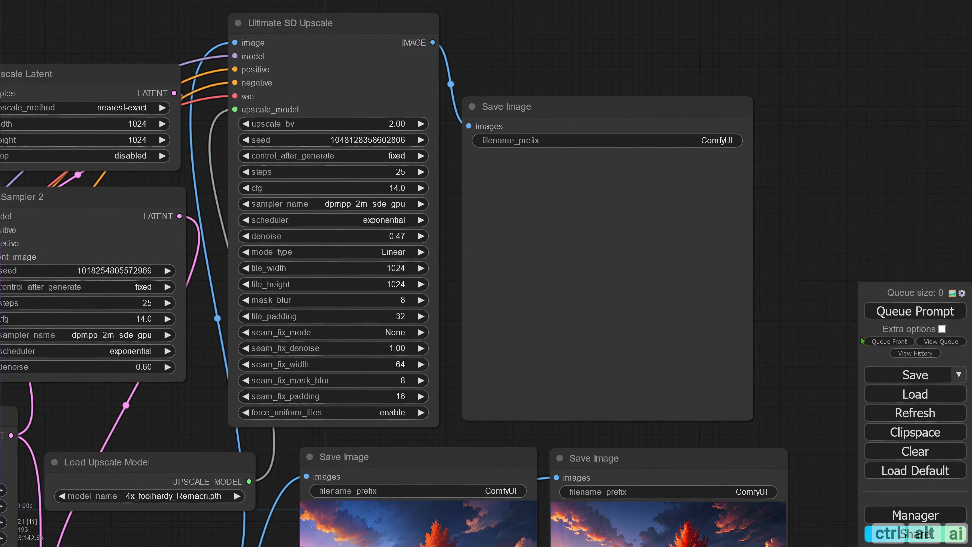
Queue the prompt to generate the upscaled image and compare the result with the two earlier saved images.
left_click(894, 319)
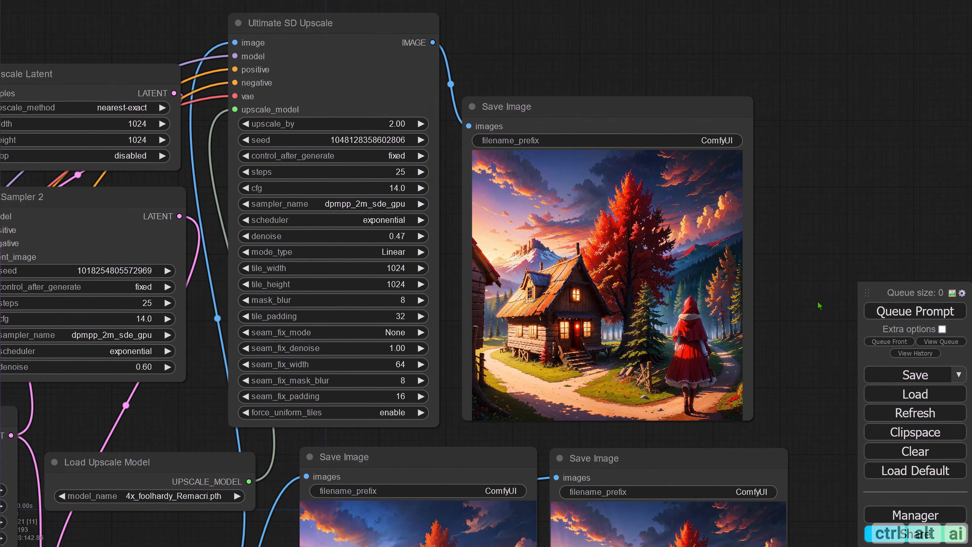
left_click_drag(807, 317, 687, 163)
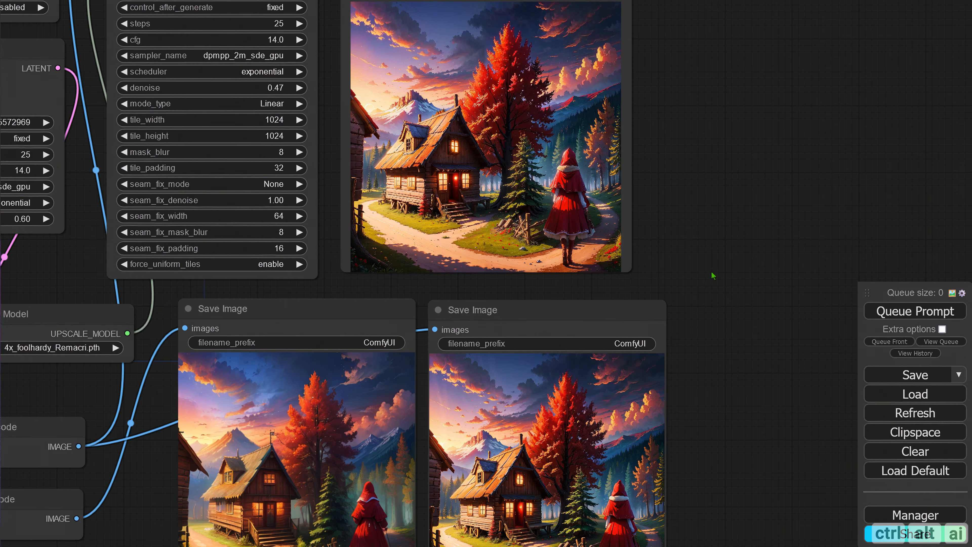
left_click_drag(713, 276, 711, 311)
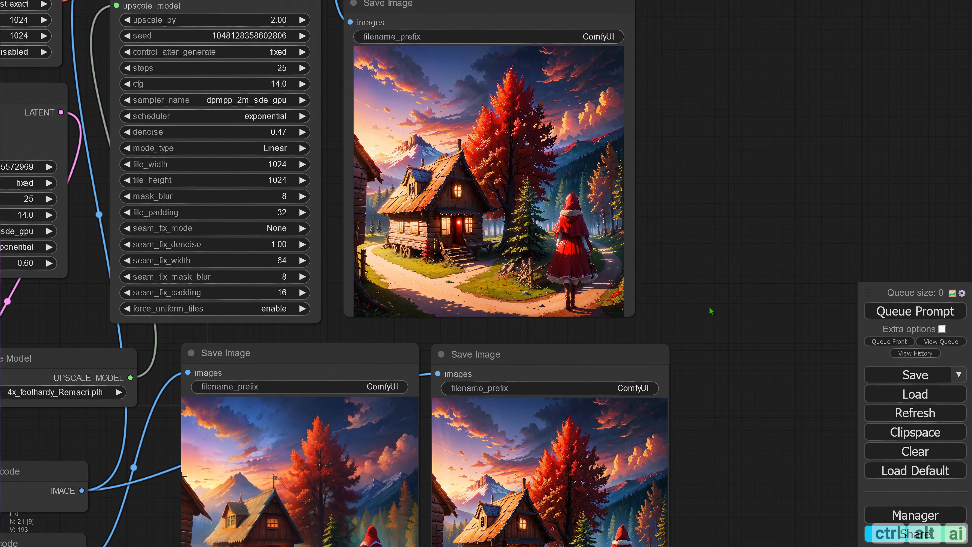
scroll(683, 214, "up", 4)
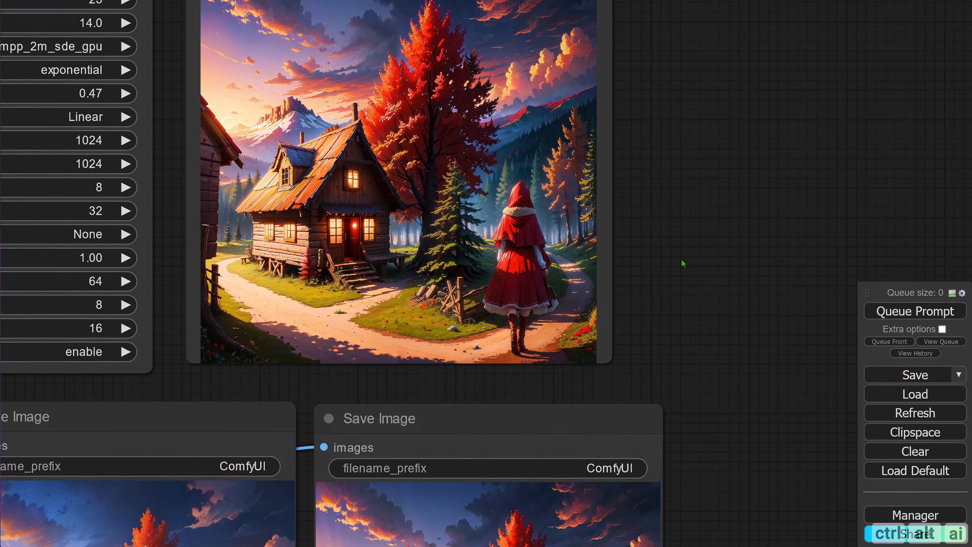
left_click_drag(682, 261, 714, 176)
scroll(657, 293, "up", 3)
scroll(655, 293, "down", 1)
scroll(727, 309, "down", 2)
left_click(536, 455)
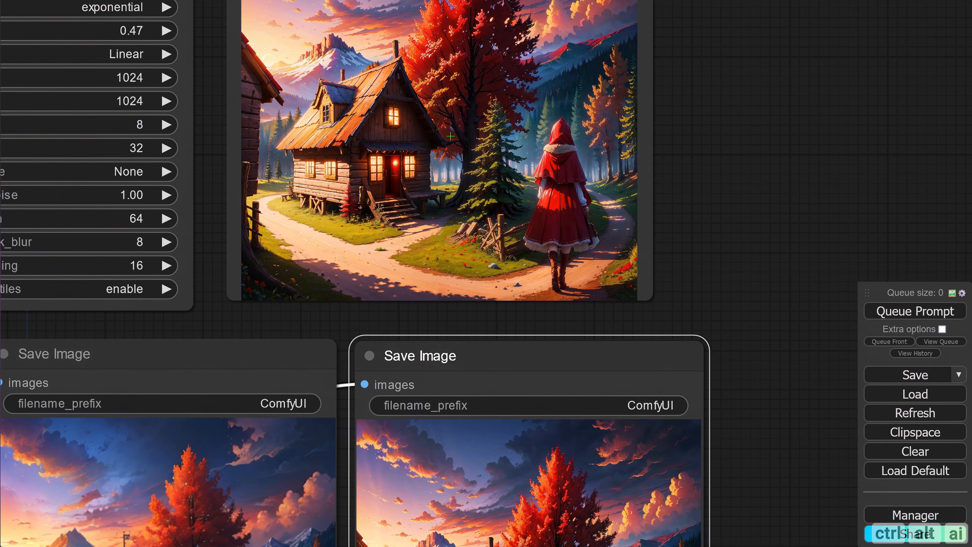
Open the upscaled image on its own, examine its details at full size, and return to the workflow.
right_click(449, 130)
left_click(463, 137)
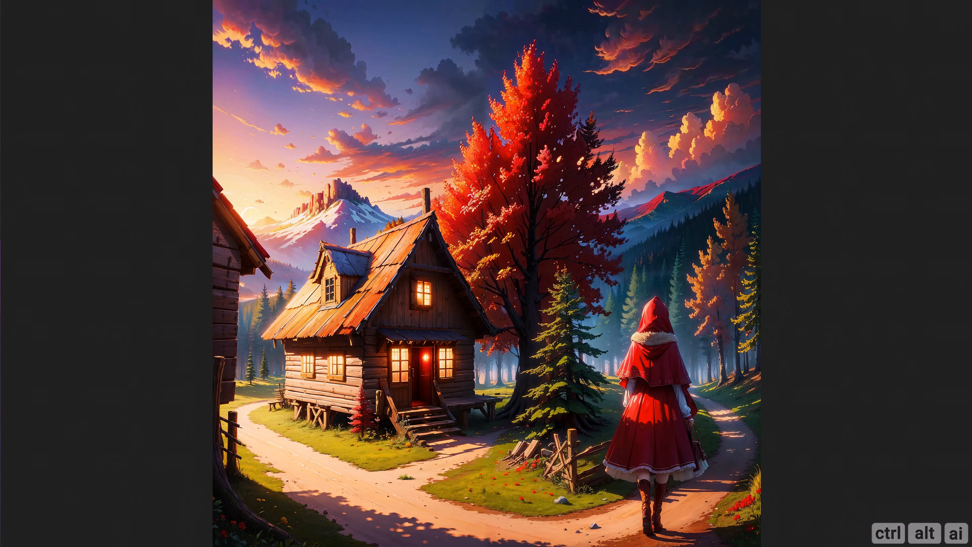
left_click(642, 386)
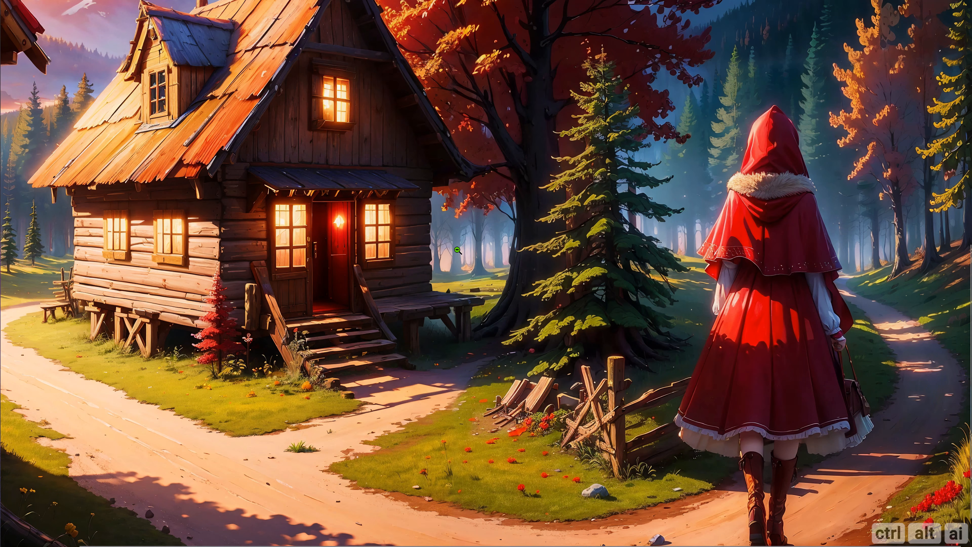
left_click(435, 188)
left_click(440, 196)
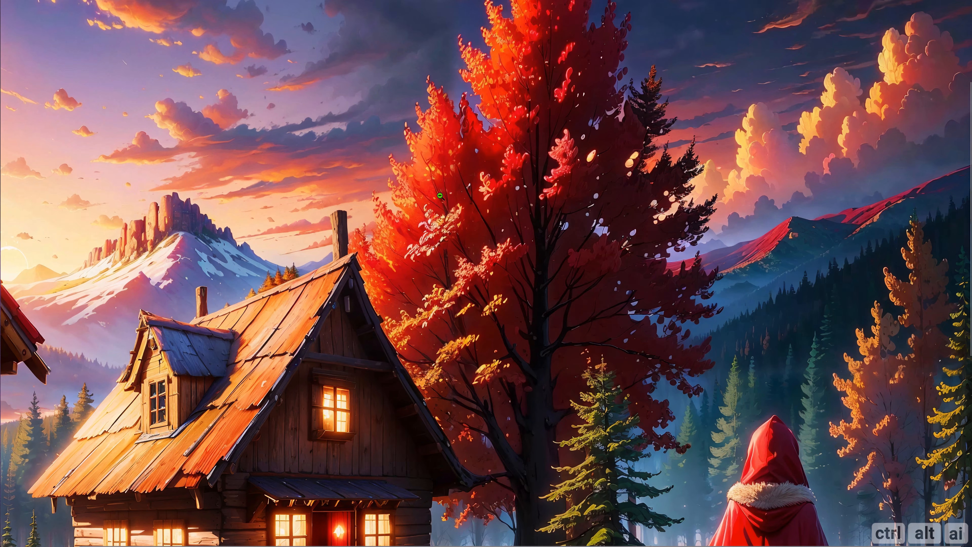
scroll(439, 193, "down", 8)
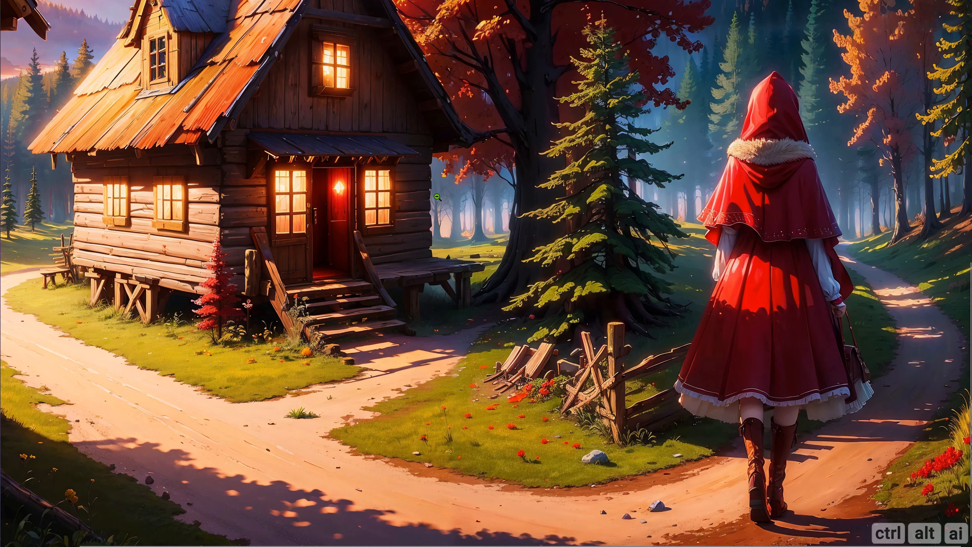
scroll(436, 199, "up", 3)
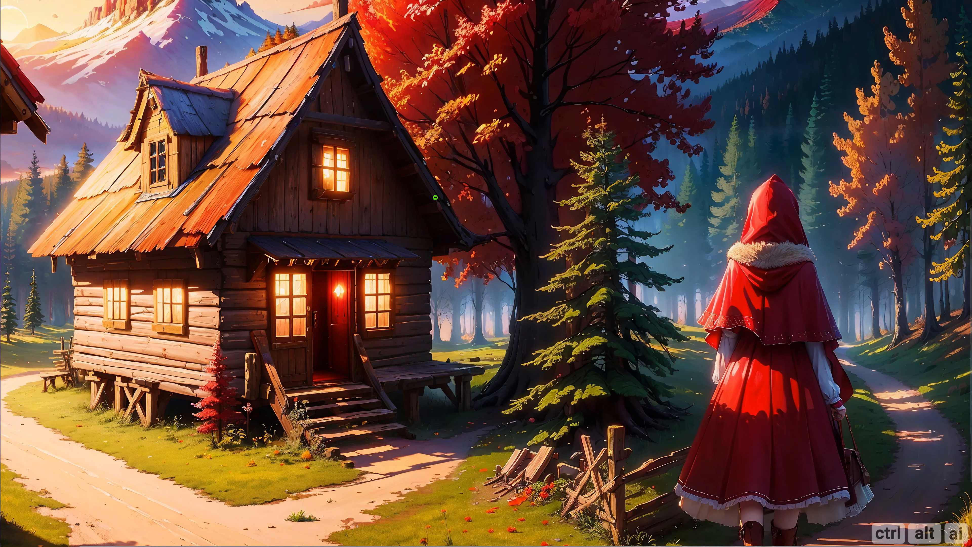
scroll(437, 196, "up", 6)
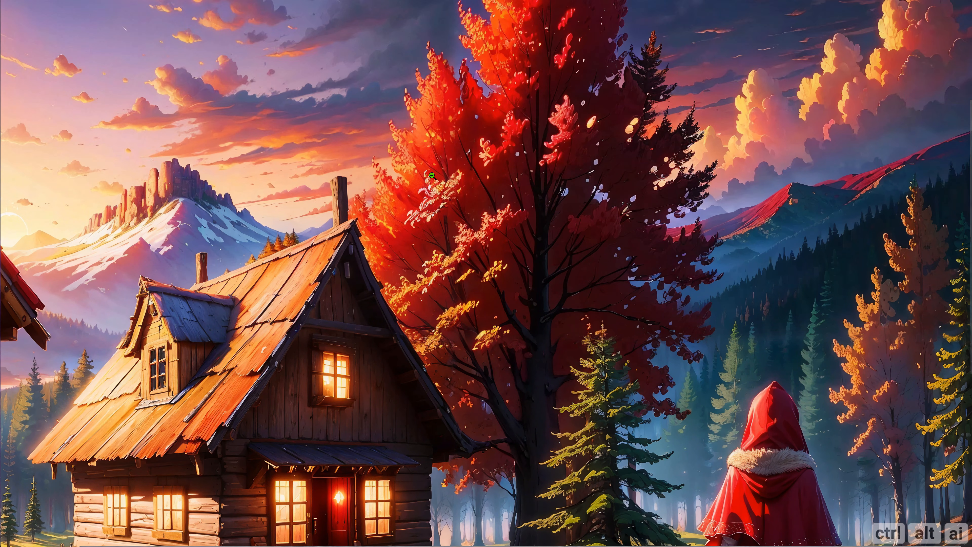
left_click(321, 154)
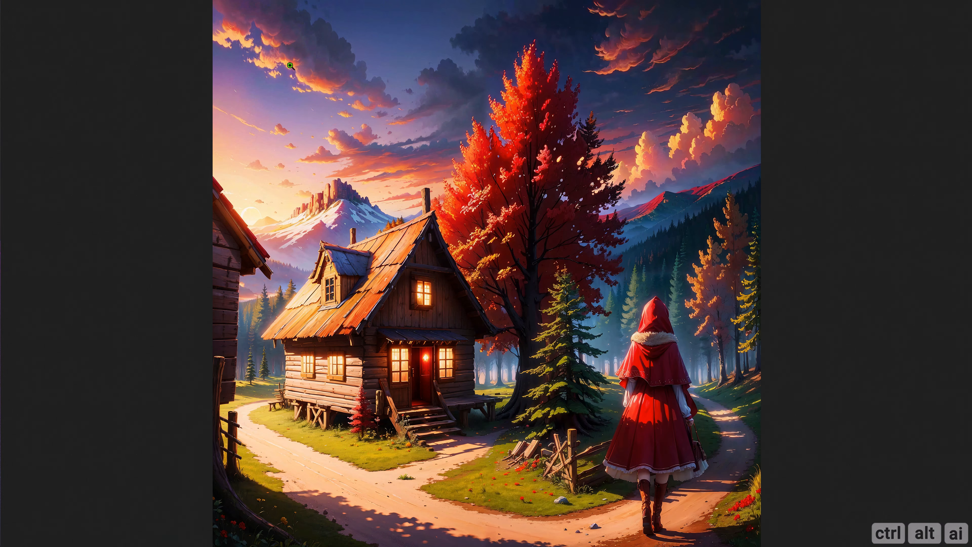
key("ctrl+w")
key("ctrl+w")
left_click(668, 199)
Review the complete workflow from the prompt nodes through the samplers and decoders to the saved images.
scroll(687, 207, "down", 4)
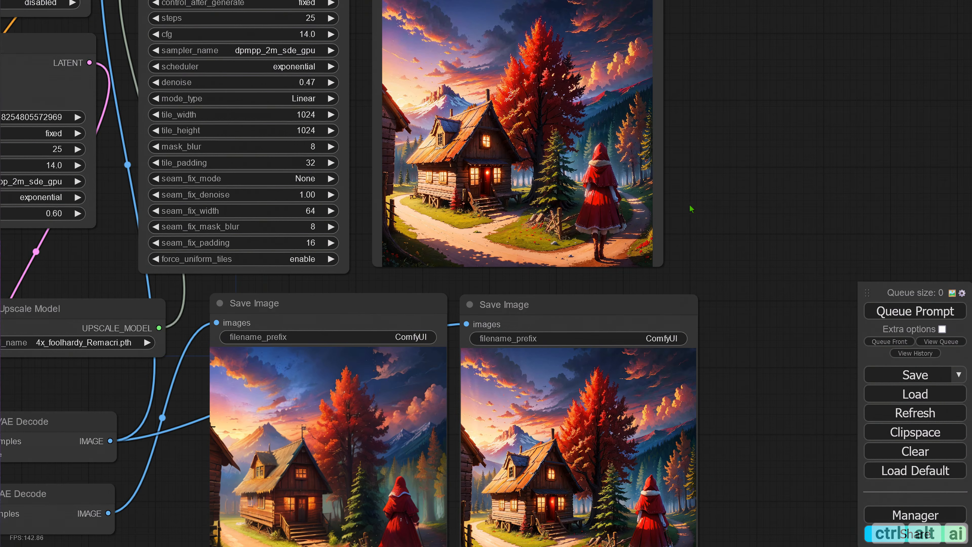
left_click_drag(690, 208, 779, 215)
scroll(779, 219, "down", 3)
scroll(779, 219, "down", 5)
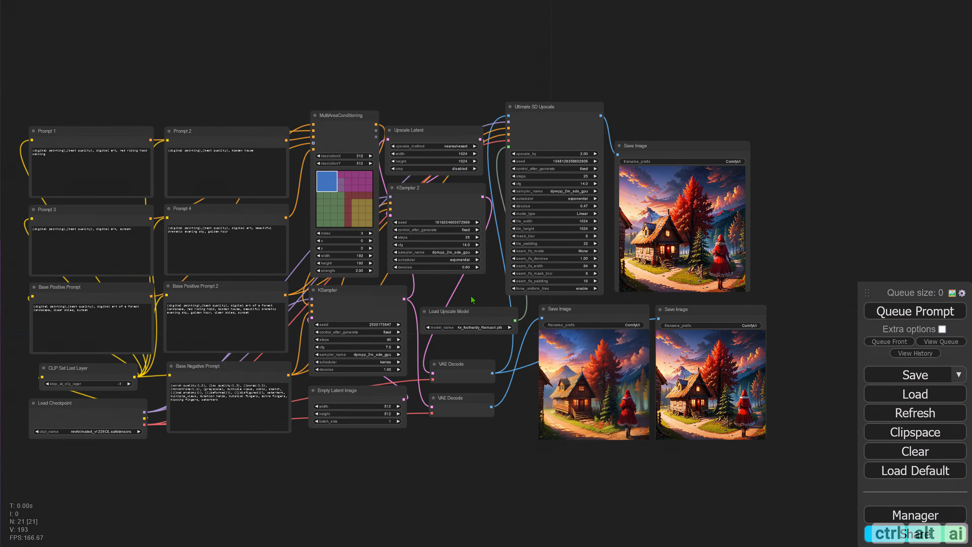
scroll(471, 296, "down", 1)
left_click_drag(420, 444, 457, 434)
scroll(451, 436, "up", 1)
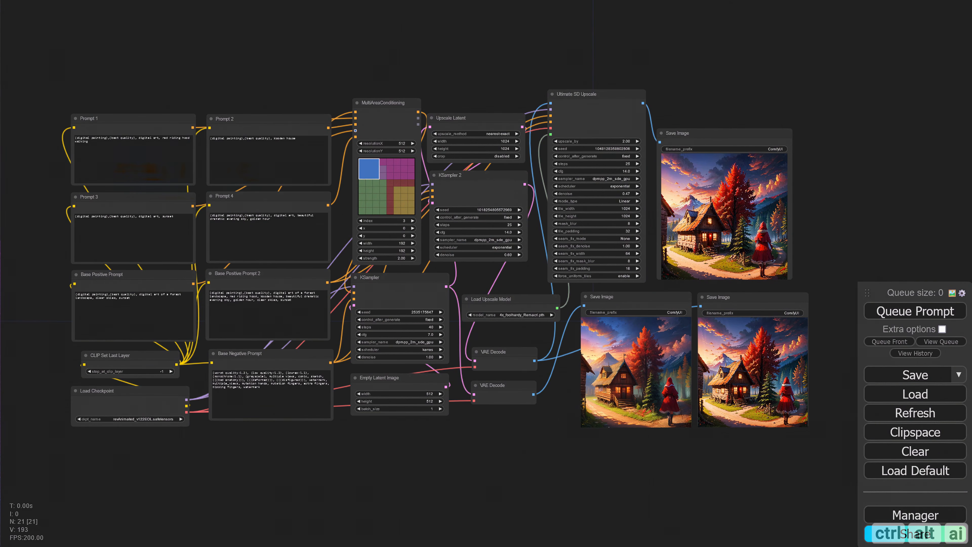
scroll(464, 461, "up", 5)
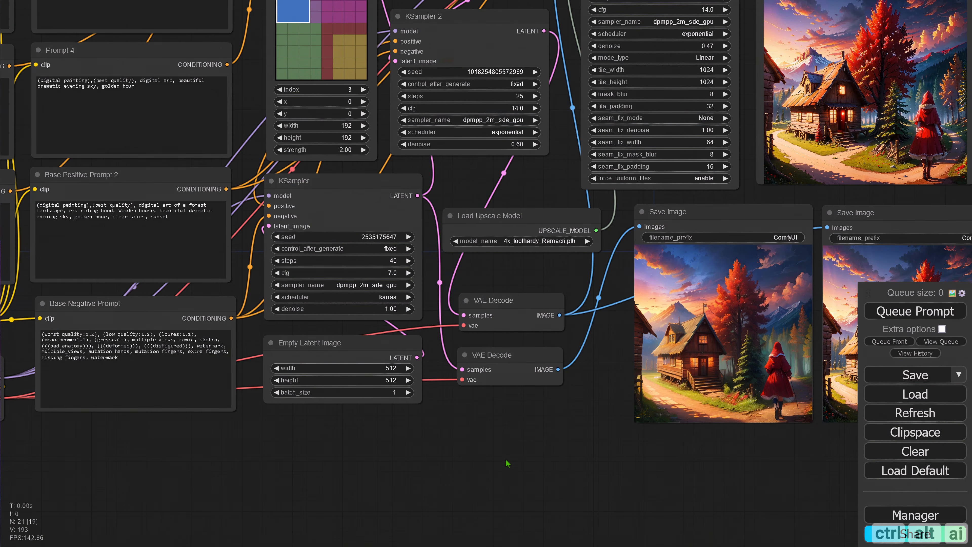
scroll(524, 456, "up", 5)
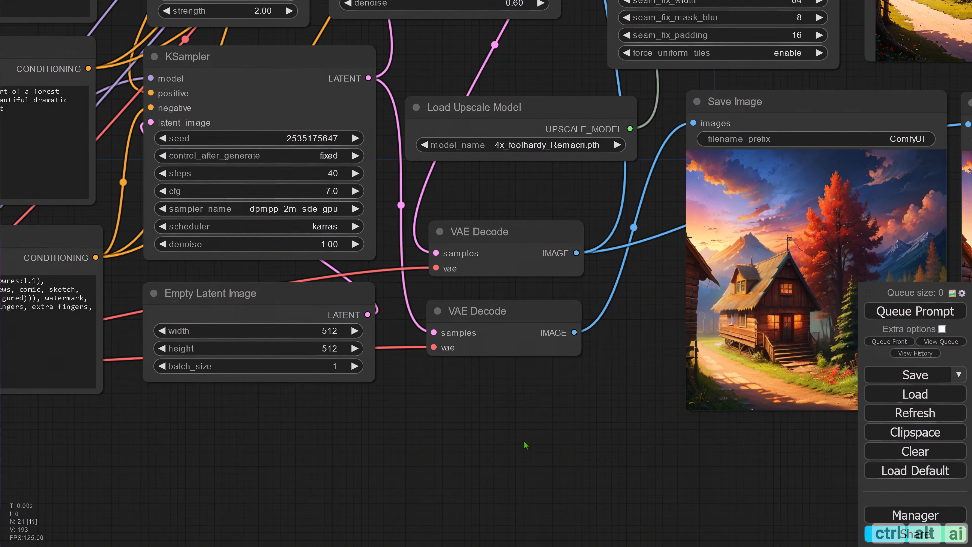
scroll(524, 444, "down", 1)
left_click_drag(551, 425, 336, 474)
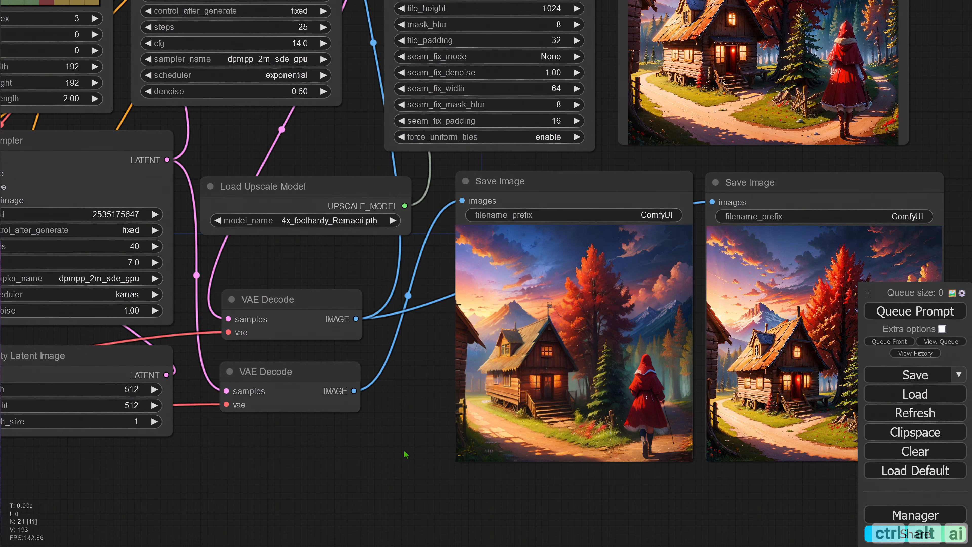
Select the area with index 1 in the MultiAreaConditioning node and reduce its width to 256.
left_click_drag(401, 449, 476, 506)
left_click_drag(301, 213, 434, 342)
left_click_drag(166, 206, 593, 251)
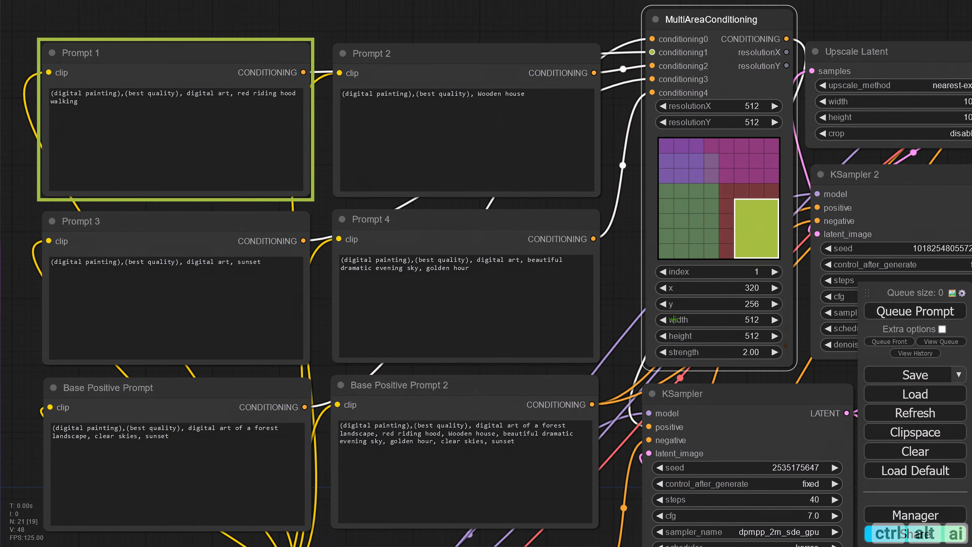
left_click(666, 319)
left_click(666, 320)
left_click(666, 320)
left_click(666, 319)
Move the index 1 area to x 0, keeping y at 256, and narrow its width to 192.
left_click(664, 288)
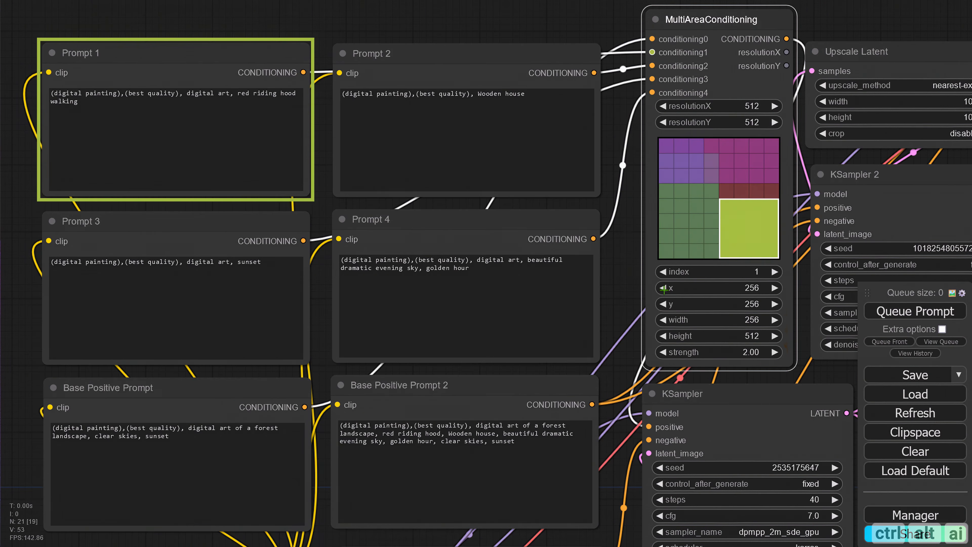
left_click(663, 288)
left_click(663, 287)
left_click(662, 287)
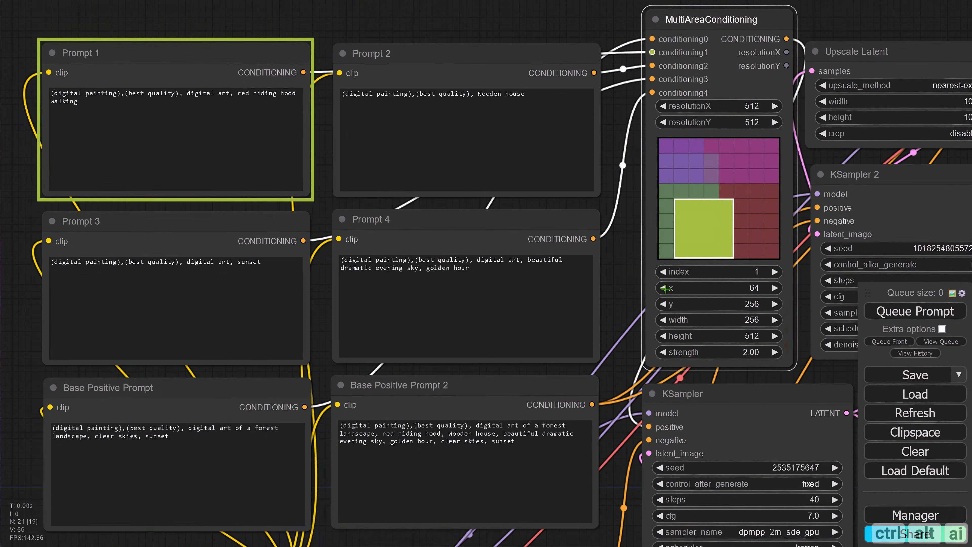
left_click(664, 288)
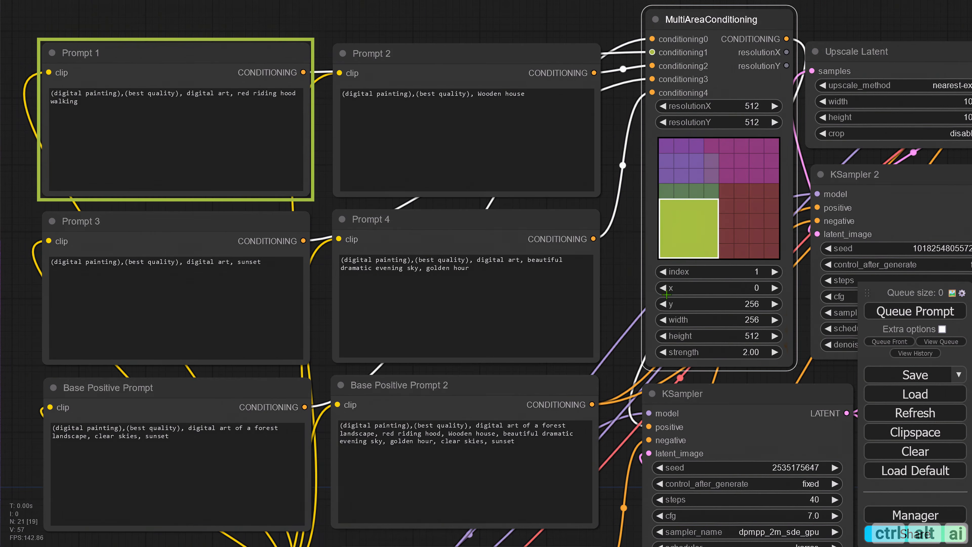
left_click(663, 304)
left_click(774, 303)
left_click(663, 320)
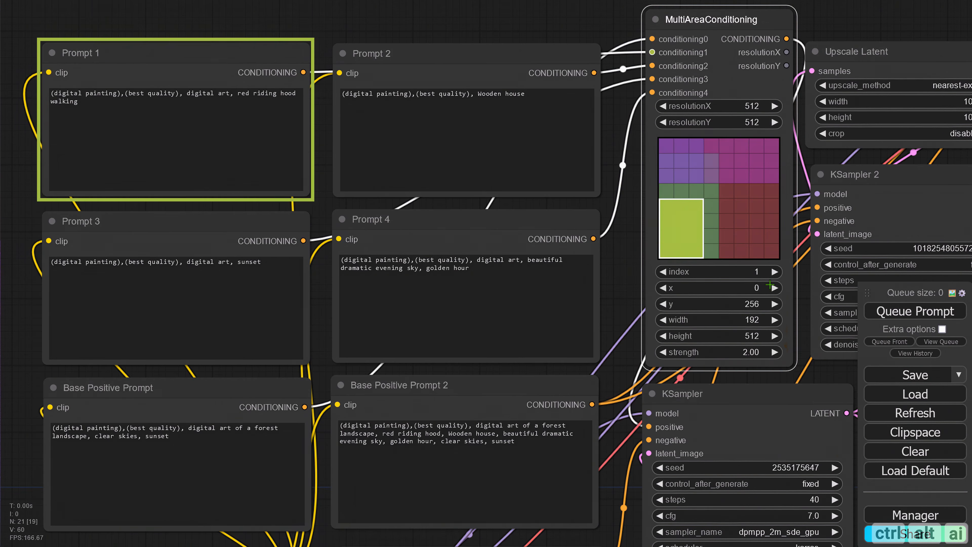
Switch the MultiAreaConditioning node to index 2 and move that area to x 256.
left_click(775, 273)
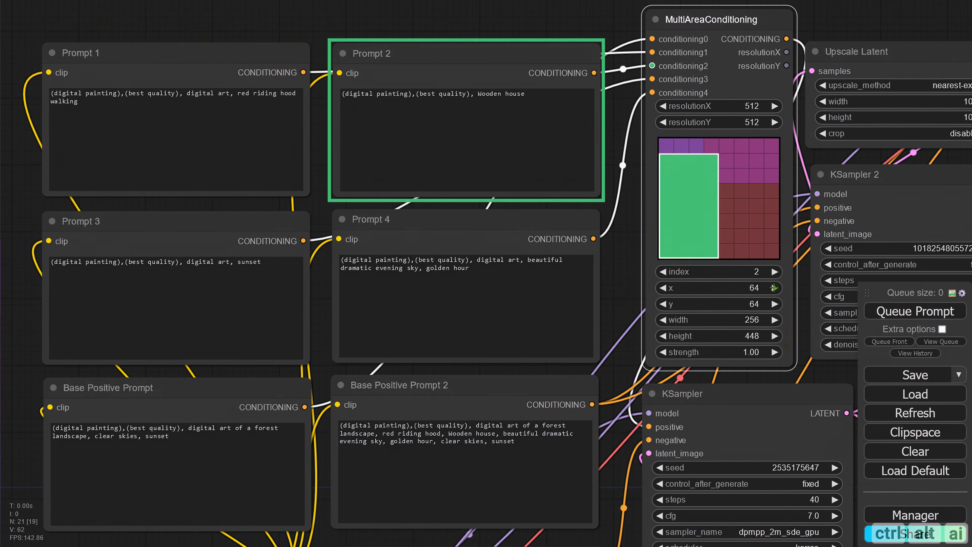
left_click(773, 288)
left_click(773, 288)
left_click(774, 287)
left_click(773, 287)
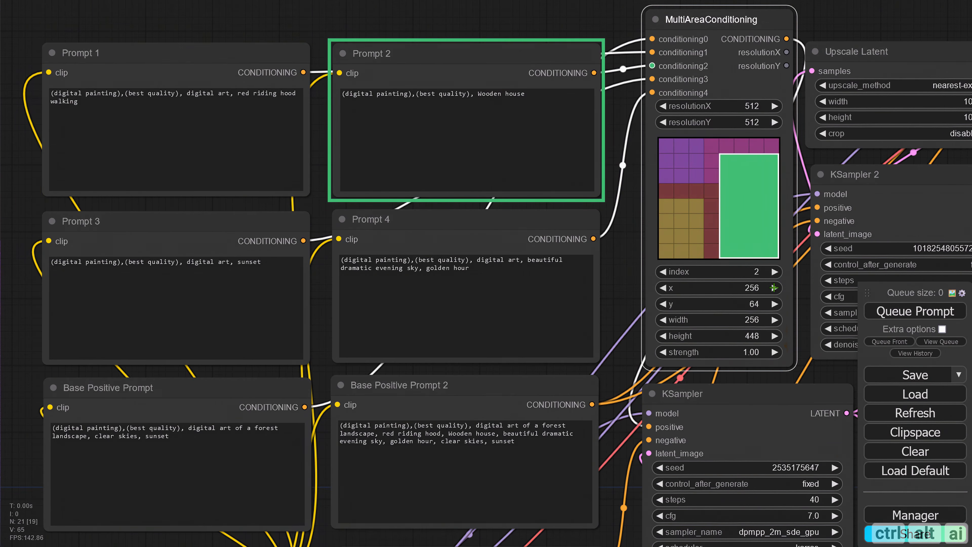
Bring the Save Image nodes into view and queue the prompt to generate images with the rearranged areas.
left_click_drag(606, 279, 417, 221)
left_click_drag(784, 323, 460, 280)
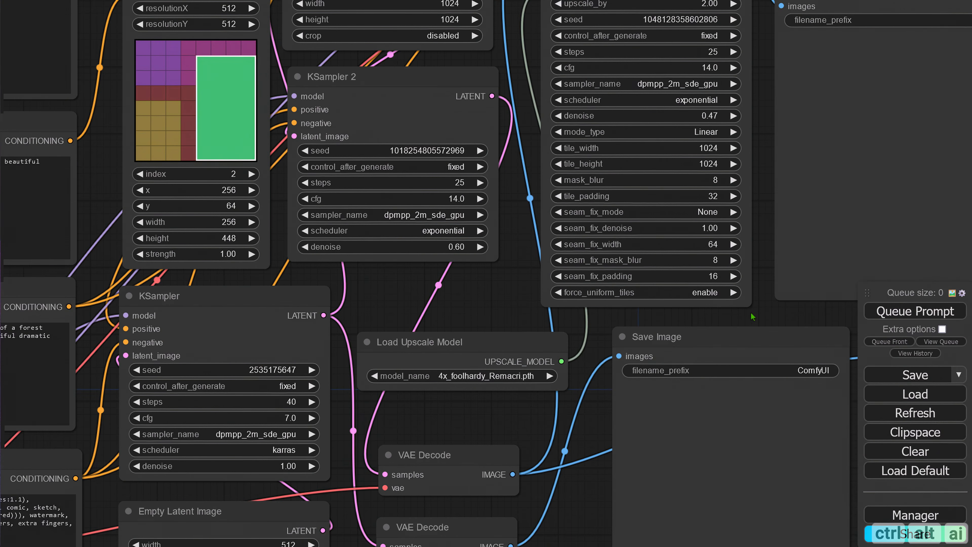
left_click_drag(760, 319, 401, 285)
scroll(734, 271, "down", 3)
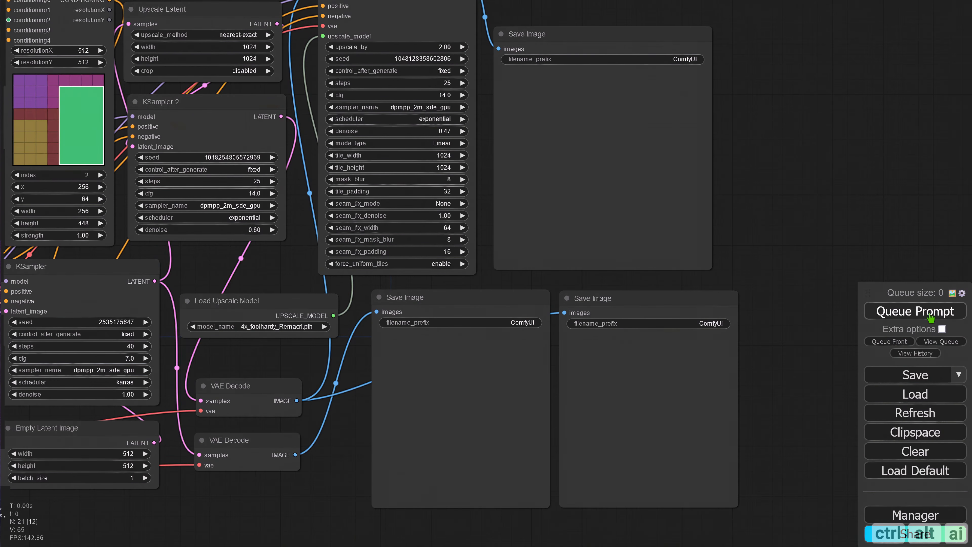
left_click(930, 314)
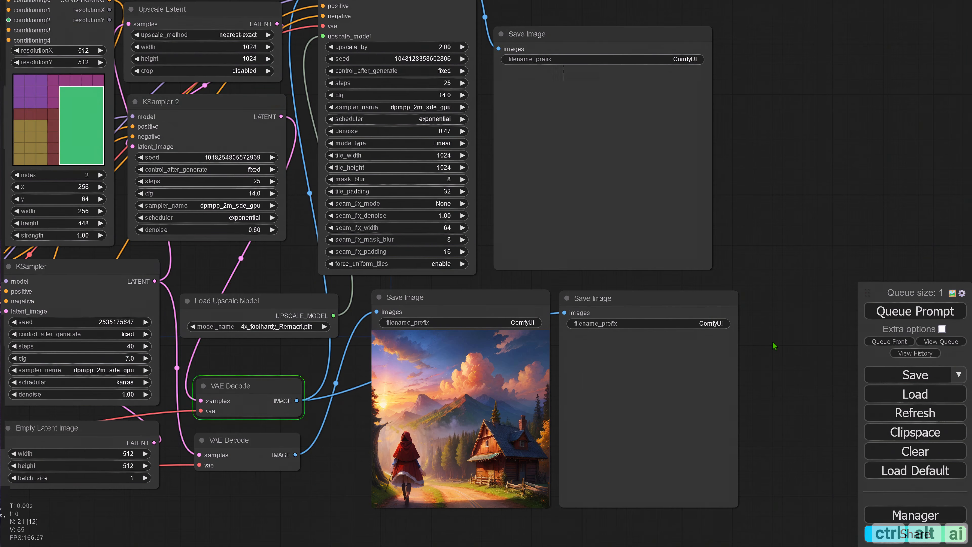
Examine the first- and second-pass images up close, then the upscaled result beside Ultimate SD Upscale.
left_click_drag(772, 342, 765, 257)
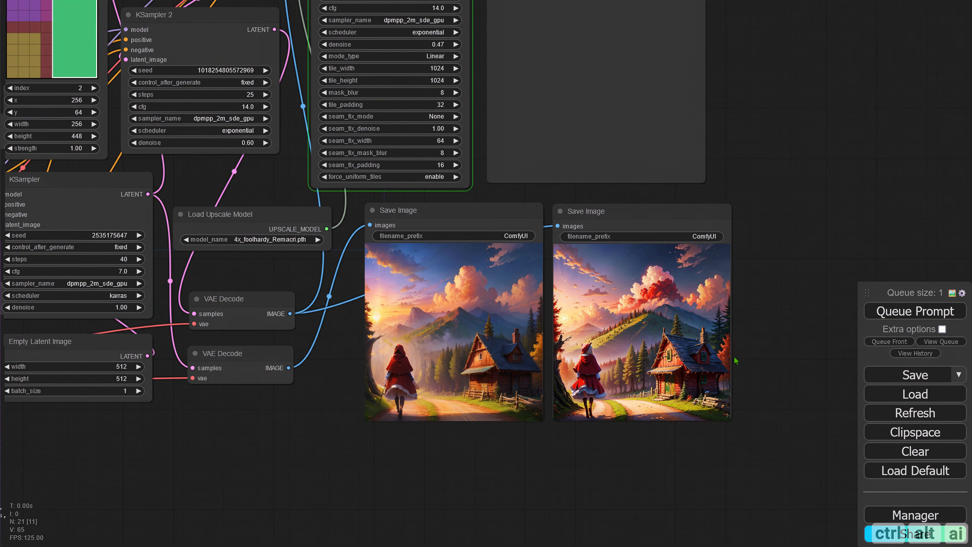
scroll(718, 364, "up", 6)
scroll(719, 359, "up", 1)
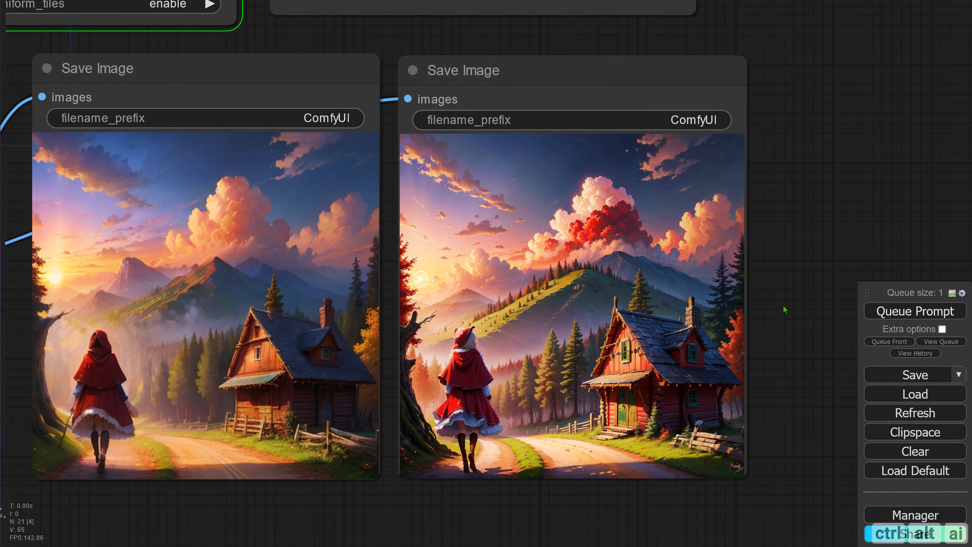
left_click_drag(785, 310, 799, 320)
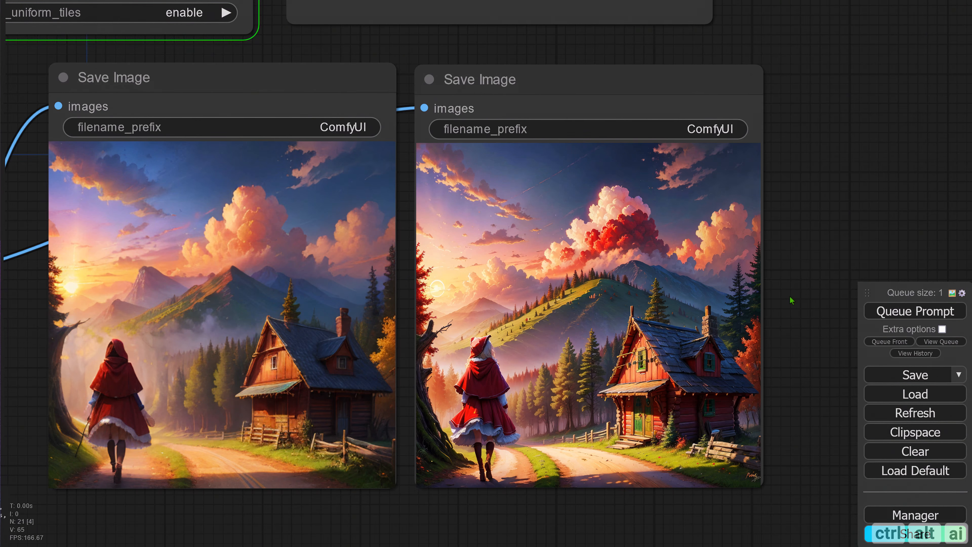
scroll(779, 210, "up", 10)
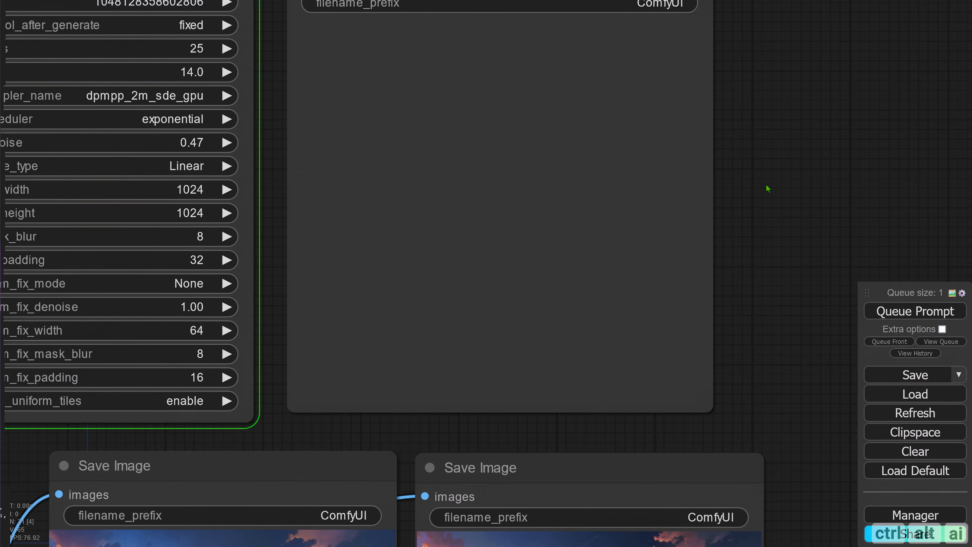
left_click_drag(766, 185, 740, 260)
scroll(756, 238, "down", 3)
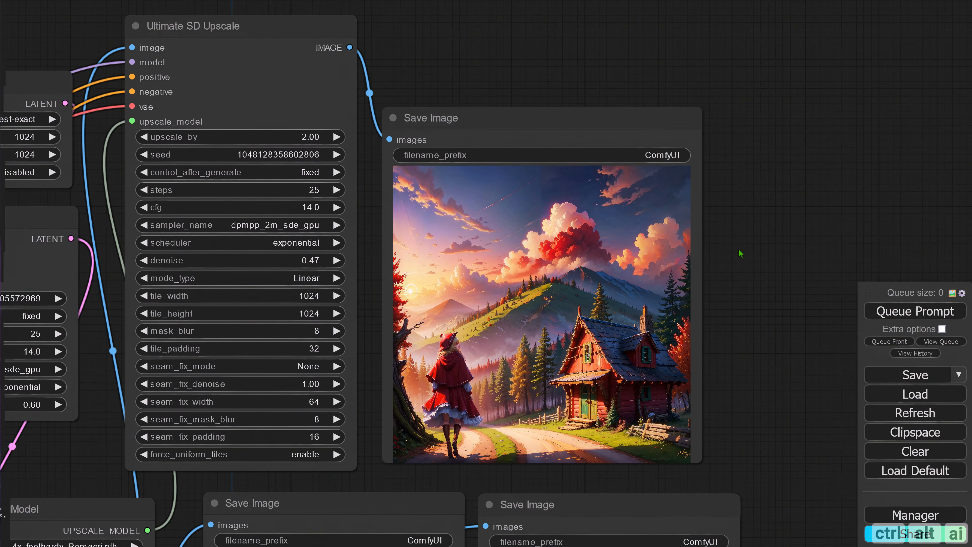
Open the upscaled image separately and inspect its details at full size, from the figure and house to the sky.
right_click(576, 271)
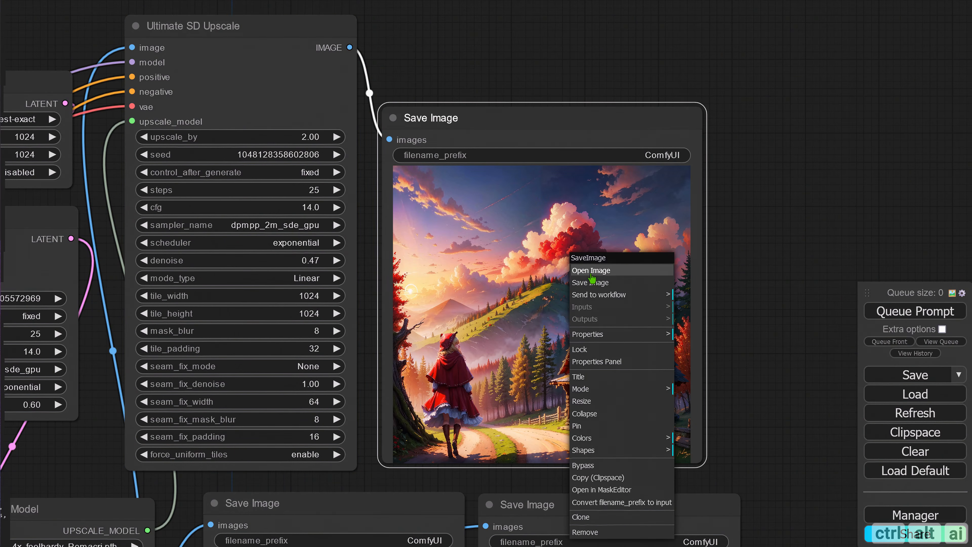
left_click(579, 274)
left_click(502, 284)
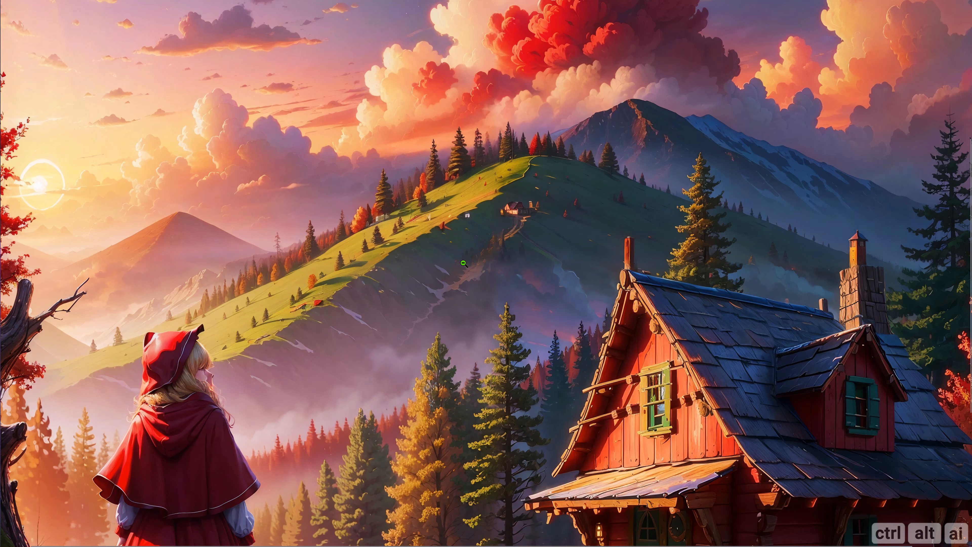
scroll(463, 263, "down", 5)
scroll(462, 263, "up", 10)
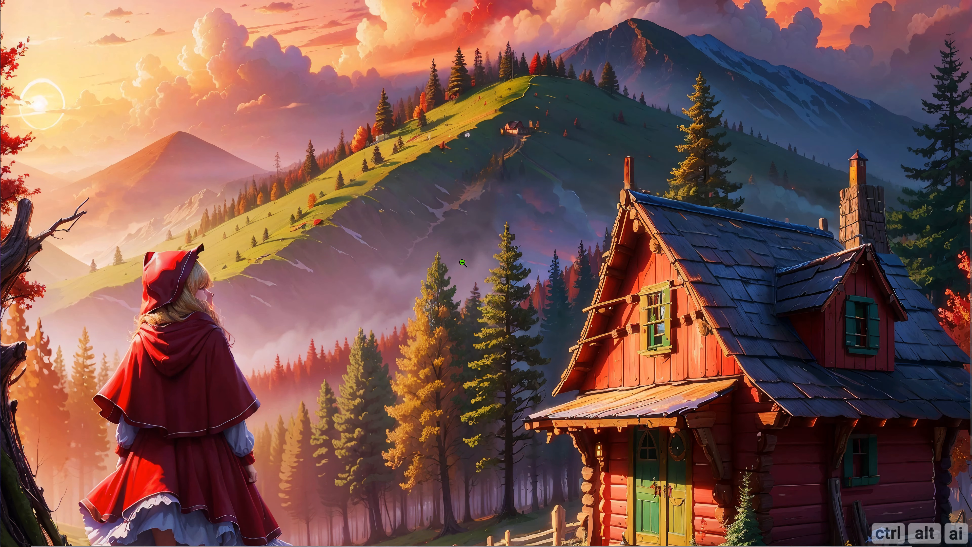
scroll(463, 262, "up", 3)
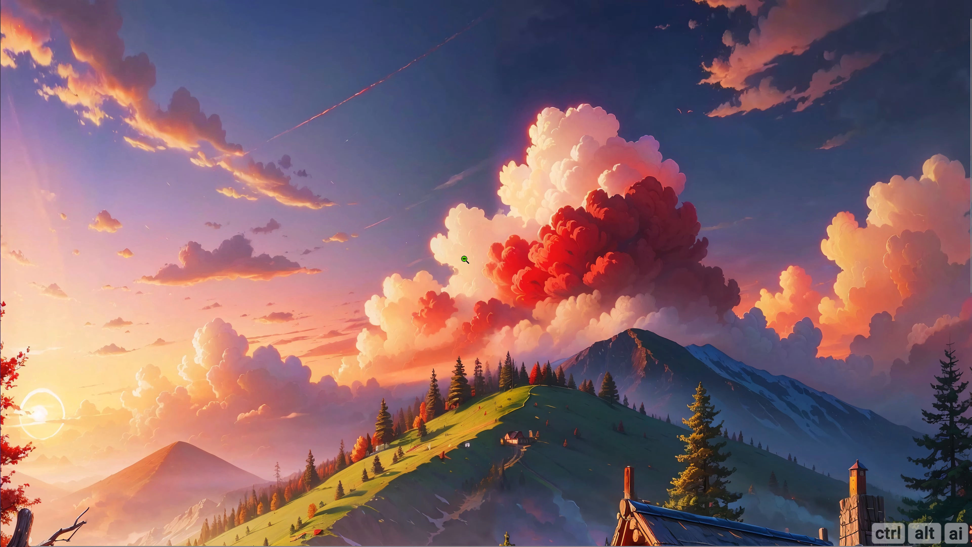
left_click(406, 297)
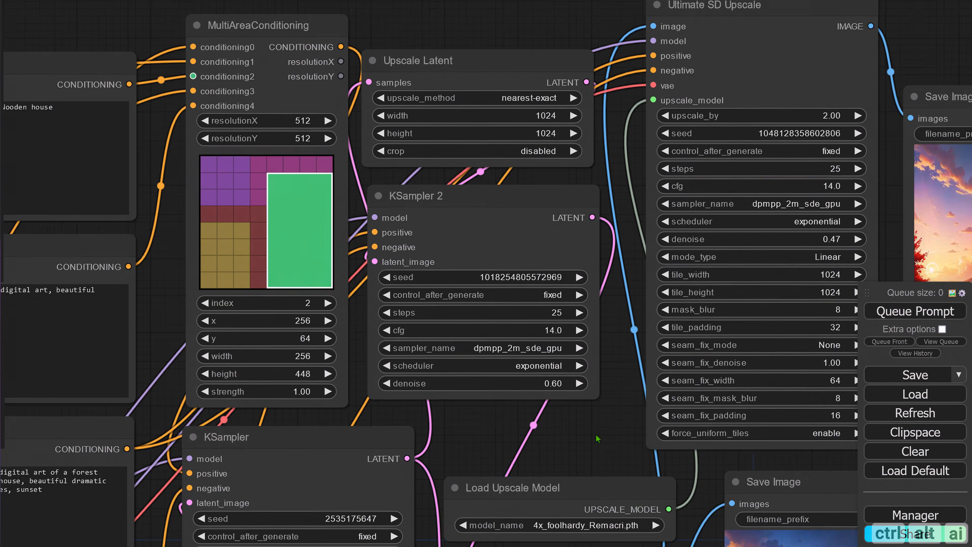
Select index 1 in the MultiAreaConditioning node and move that area to x 320.
left_click_drag(151, 316, 417, 352)
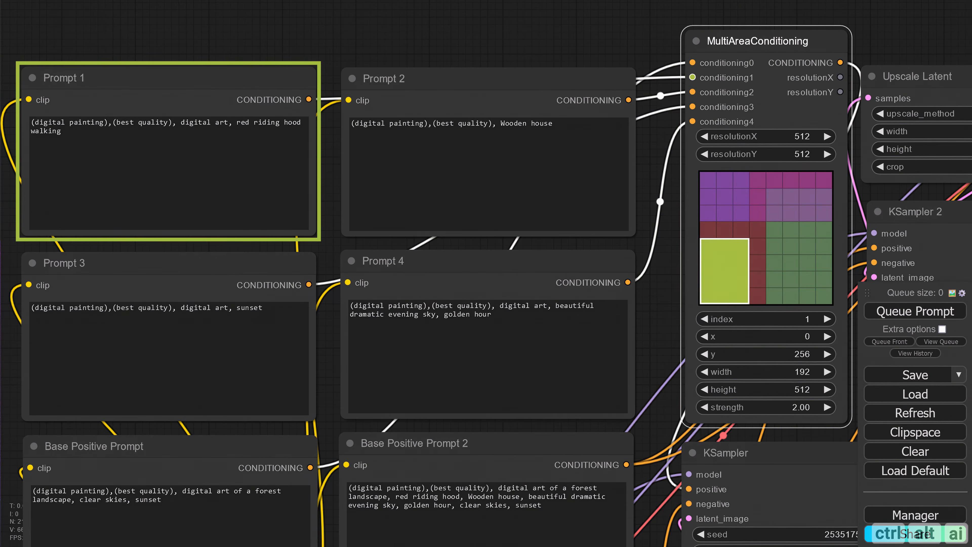
left_click(828, 337)
left_click(828, 337)
left_click(827, 337)
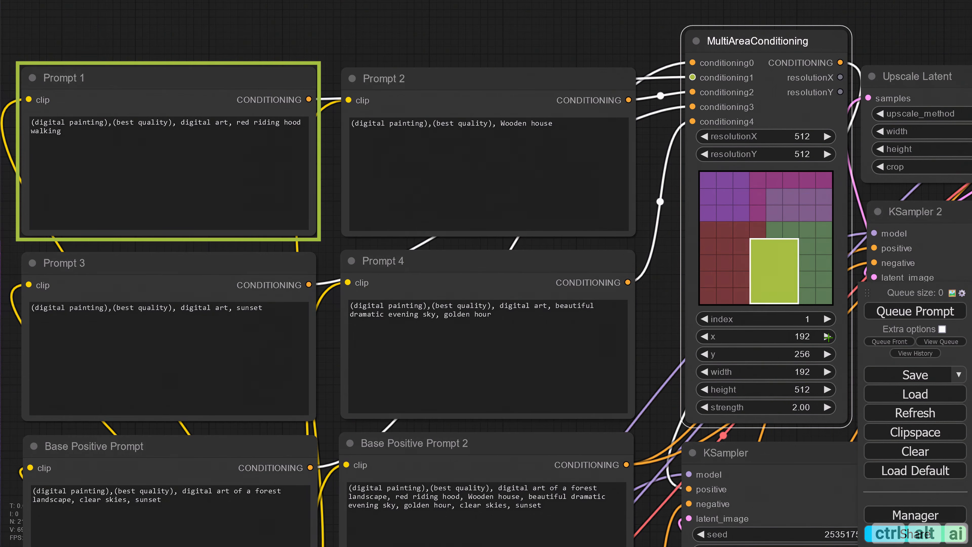
left_click(828, 336)
left_click(827, 337)
left_click(828, 373)
left_click(828, 373)
left_click(828, 373)
Switch the MultiAreaConditioning node to index 2 and move that area to x 0.
left_click(828, 320)
left_click(707, 335)
left_click(707, 336)
left_click(707, 335)
left_click(708, 335)
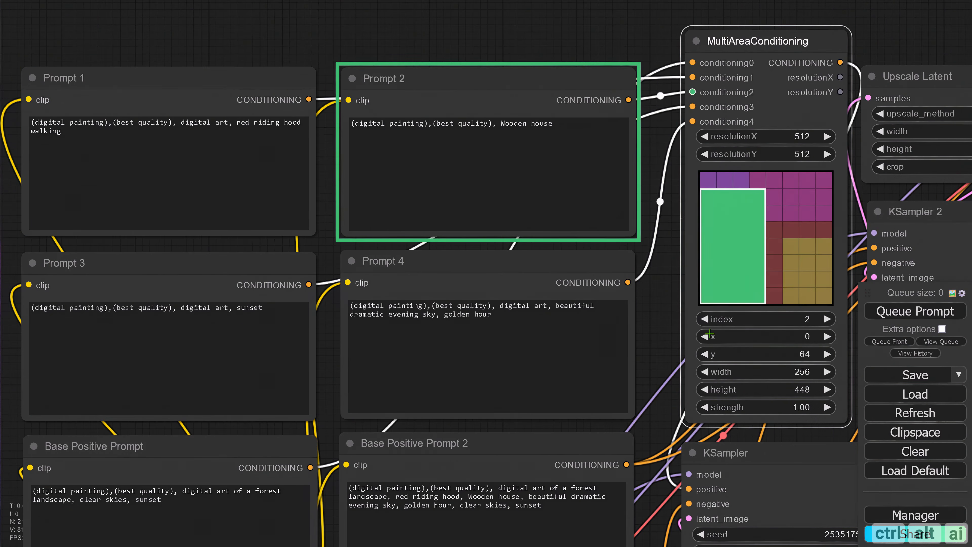
Switch the MultiAreaConditioning node to index 3 and move that area to x 192.
left_click(827, 319)
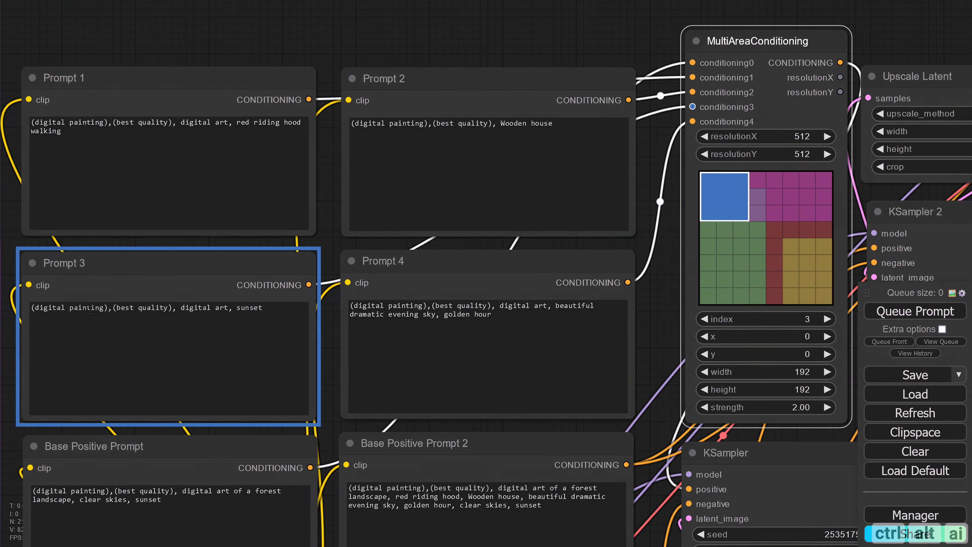
left_click(828, 337)
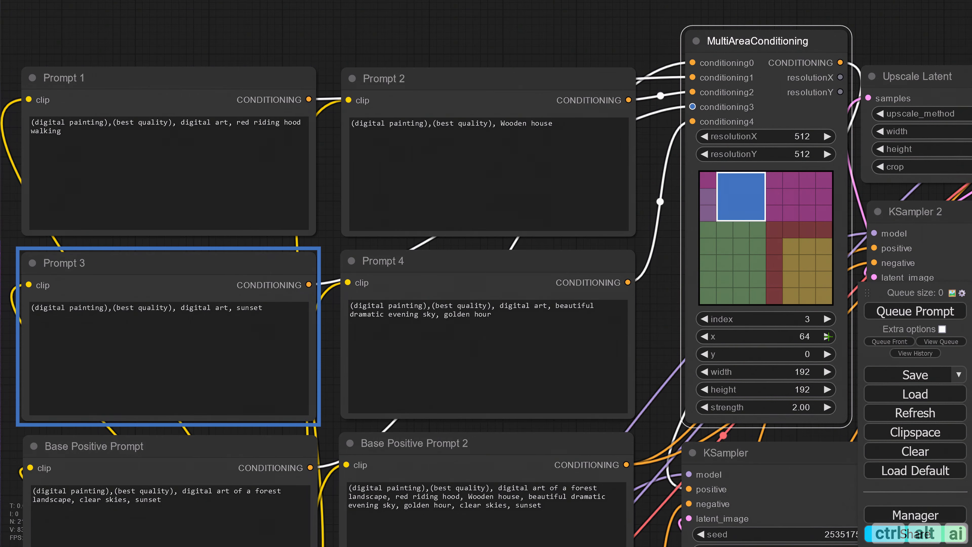
left_click(828, 336)
left_click(827, 336)
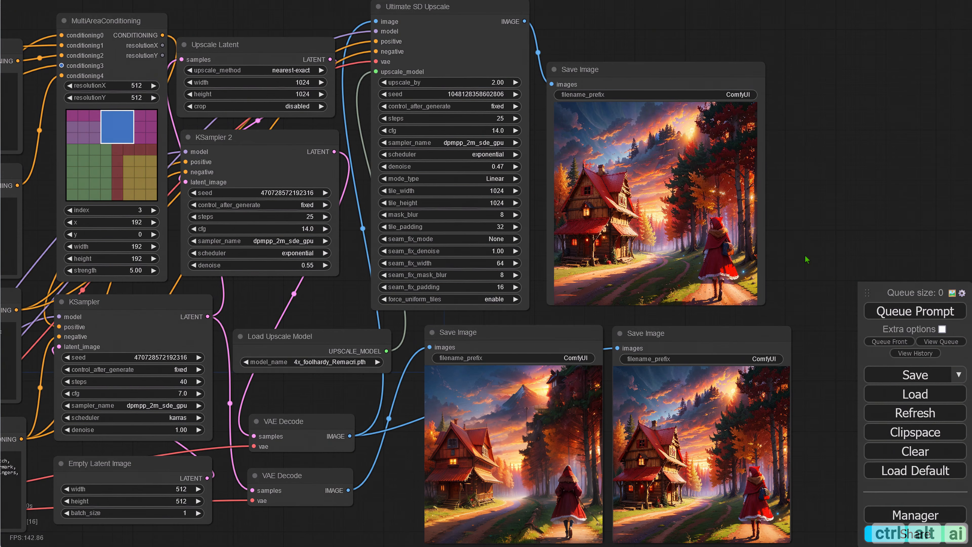
Compare the newly generated first-pass, second-pass and upscaled images up close in their Save Image nodes.
scroll(806, 260, "up", 5)
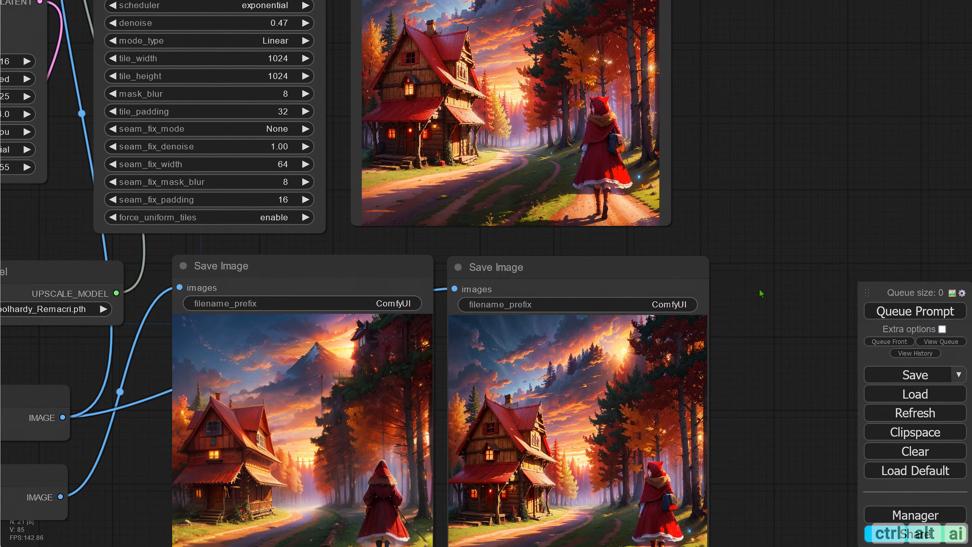
scroll(759, 290, "up", 4)
left_click_drag(753, 322, 944, 91)
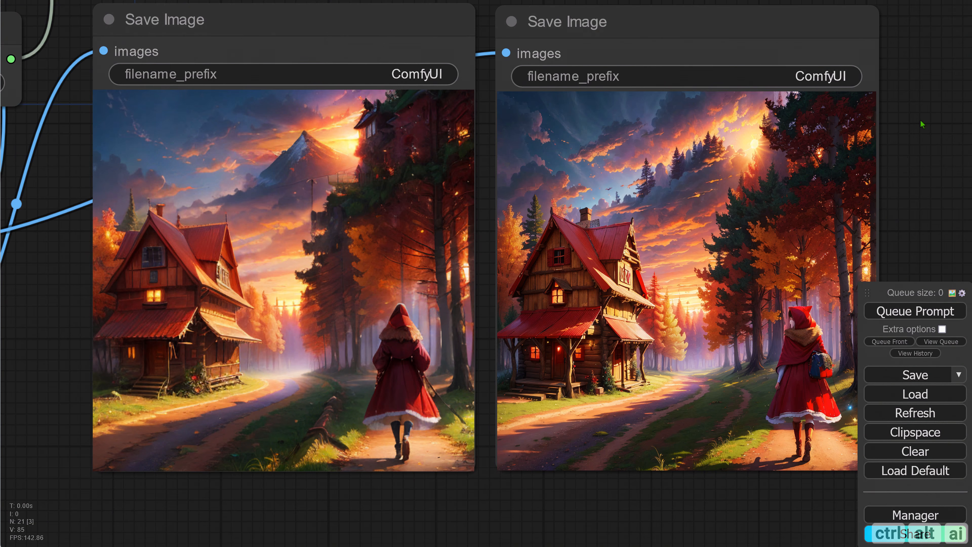
left_click_drag(921, 120, 887, 324)
left_click_drag(822, 95, 815, 268)
mouse_move(820, 96)
left_mouse_down()
mouse_move(816, 262)
mouse_move(818, 218)
left_mouse_up()
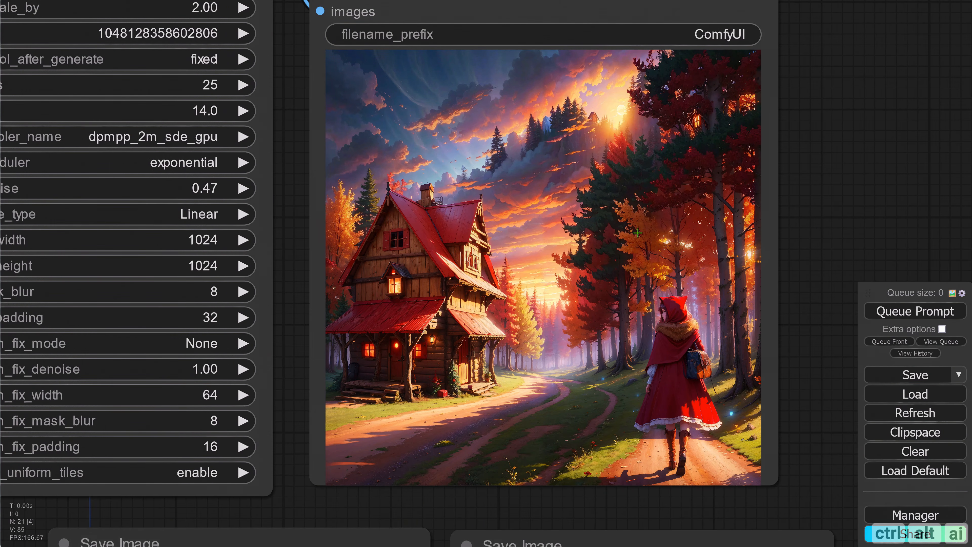
Open the new upscaled image separately, inspect the house, figure, forest and sky at full size, and close it.
right_click(568, 249)
left_click(573, 261)
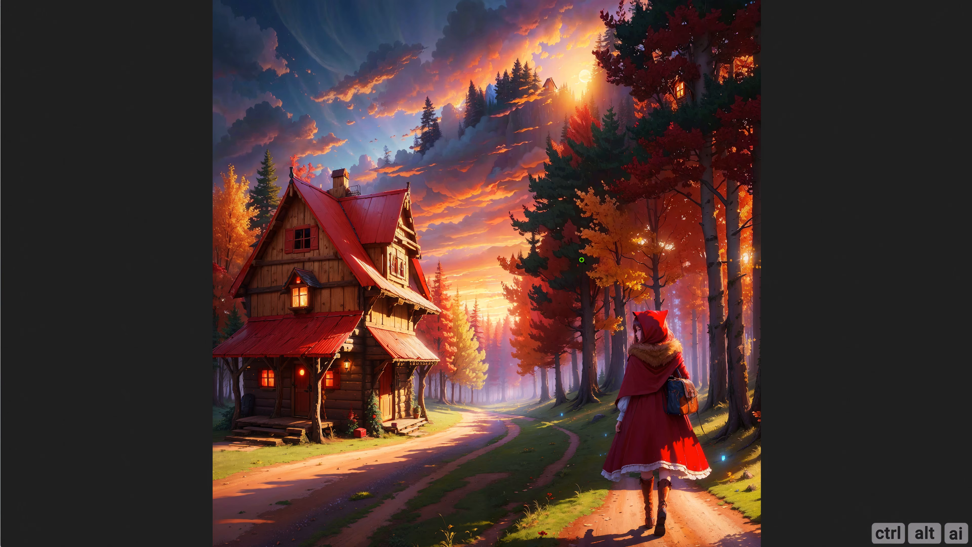
left_click(536, 235)
scroll(531, 241, "down", 3)
scroll(531, 241, "down", 5)
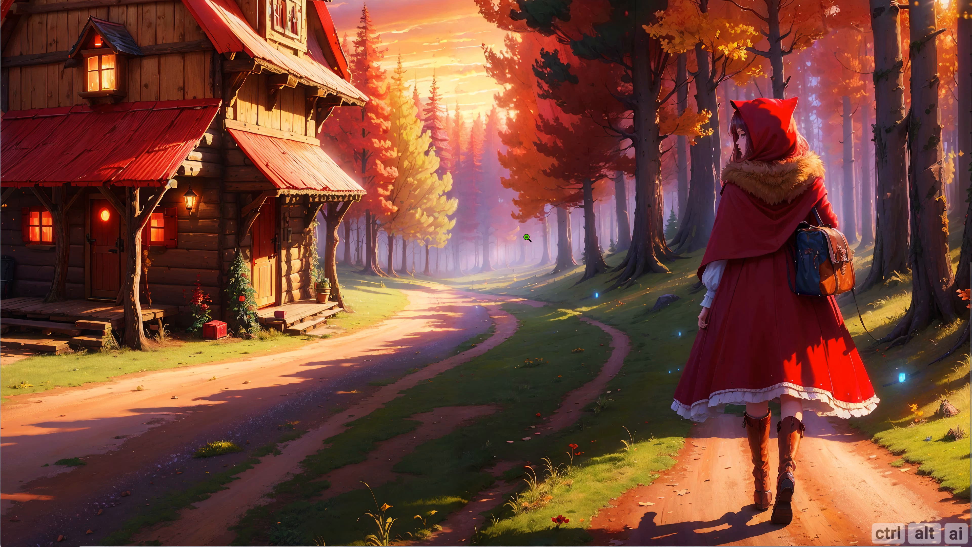
scroll(527, 237, "up", 10)
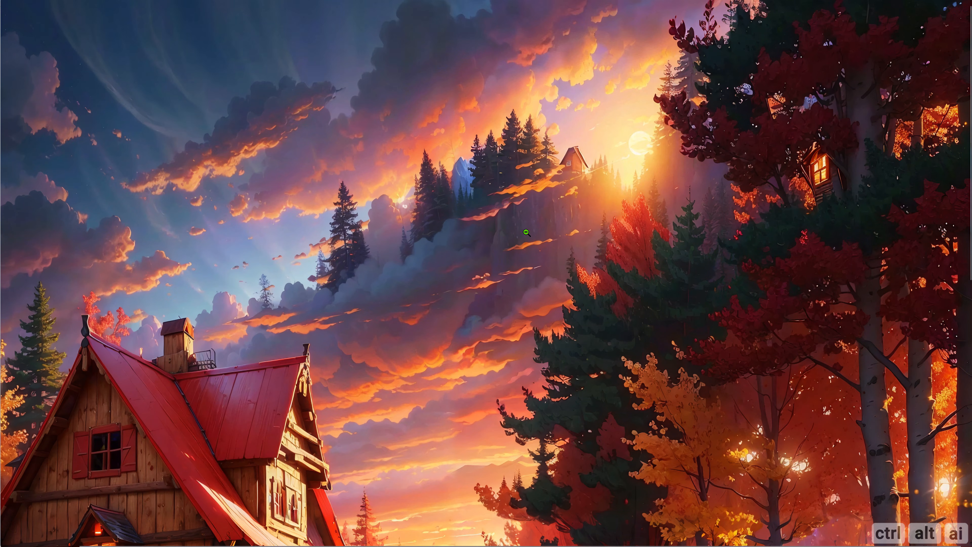
scroll(526, 233, "down", 4)
scroll(524, 231, "up", 3)
scroll(509, 228, "down", 6)
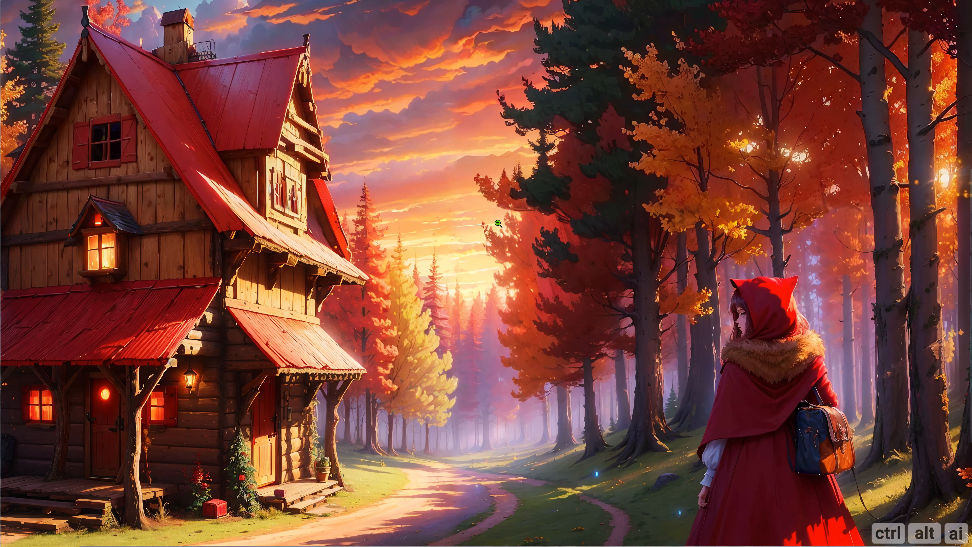
left_click(498, 223)
key("ctrl+w")
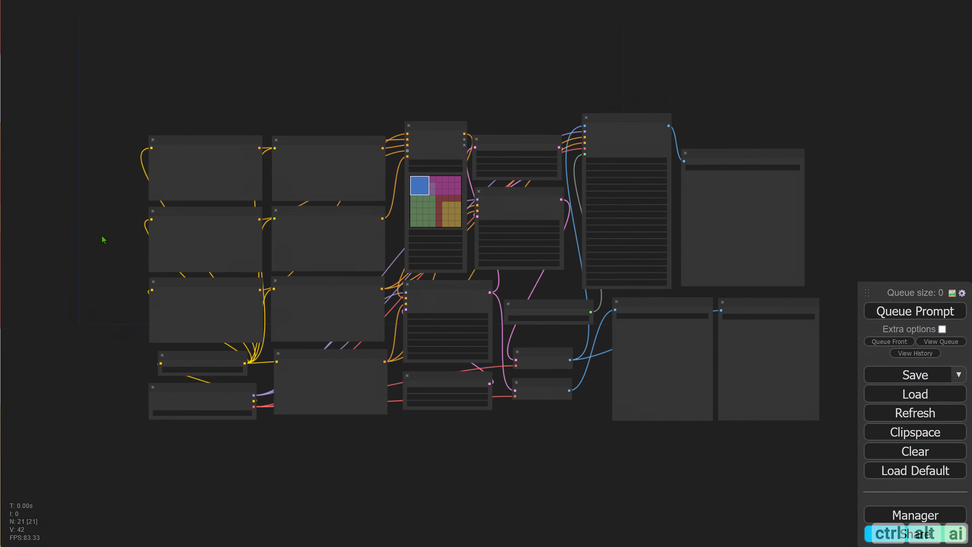
Disconnect Prompt 3 from the conditioning3 input of the MultiAreaConditioning node.
scroll(154, 255, "up", 4)
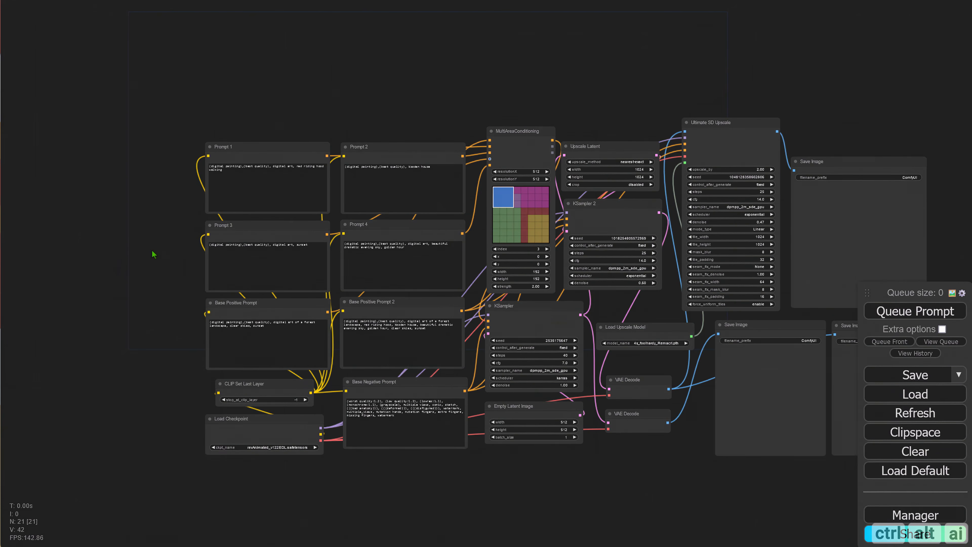
scroll(161, 257, "up", 6)
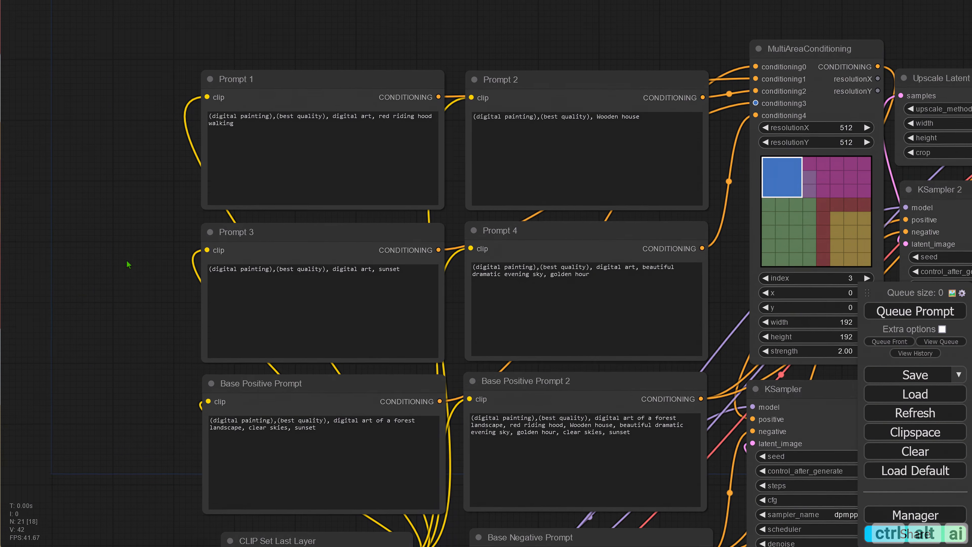
left_click_drag(128, 265, 113, 271)
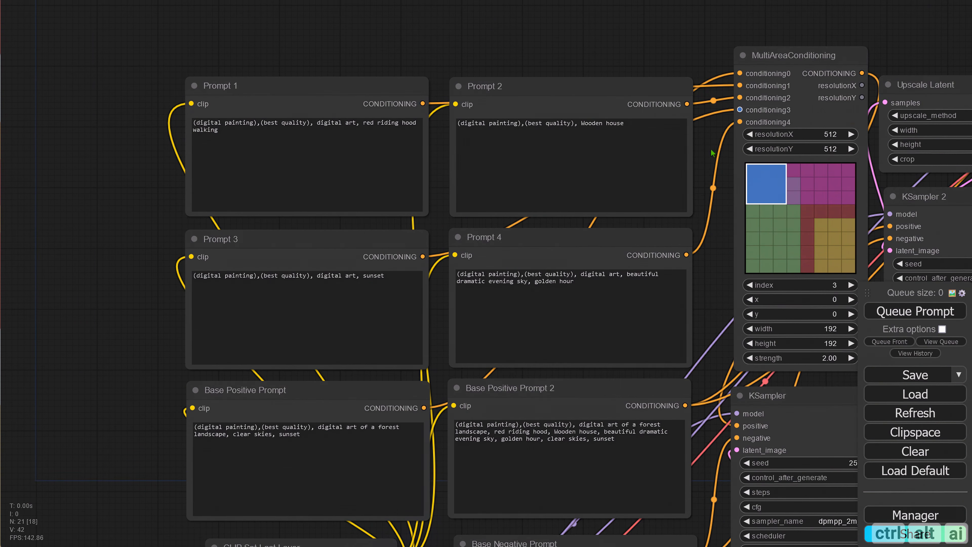
left_click_drag(741, 110, 427, 287)
Replace the Prompt 3 text with "(digital painting),(best quality), volcano".
left_click_drag(108, 247, 104, 298)
left_click_drag(388, 328, 148, 343)
type("(digital painting),(best quality), volcano")
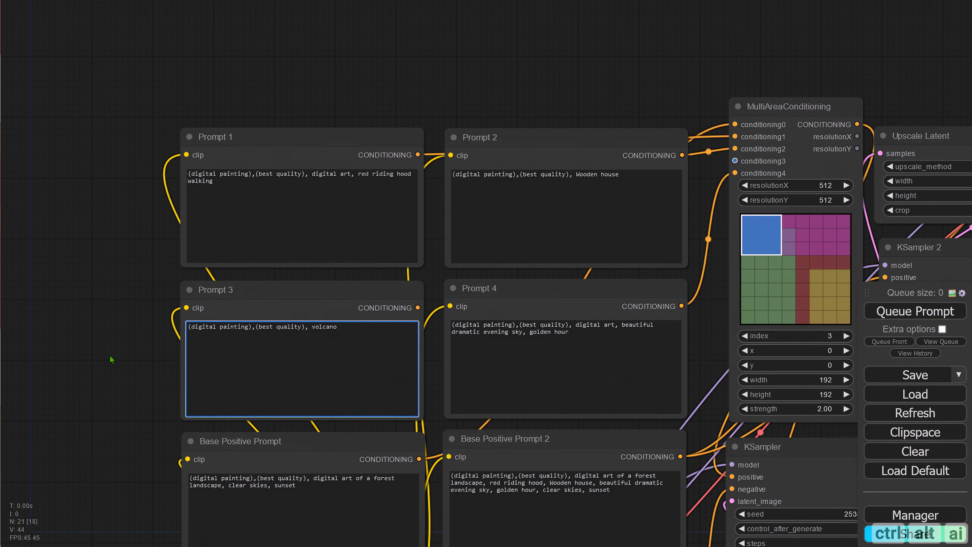
Remove "sunset" from the Base Positive Prompt so its text ends with "clear skies".
left_click_drag(95, 374, 86, 224)
left_click_drag(87, 326, 101, 273)
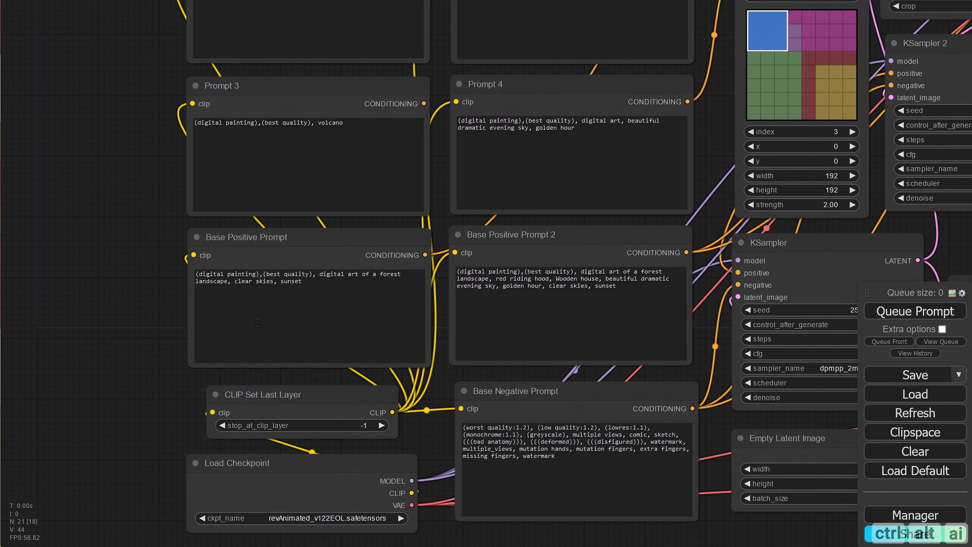
left_click_drag(319, 284, 63, 315)
type("(digital painting),(best quality), digital art of a forest landscape, clear skies")
In Base Positive Prompt 2, add "volcano" after "Wooden house" and remove "sunset" from the end.
left_click_drag(562, 311, 397, 297)
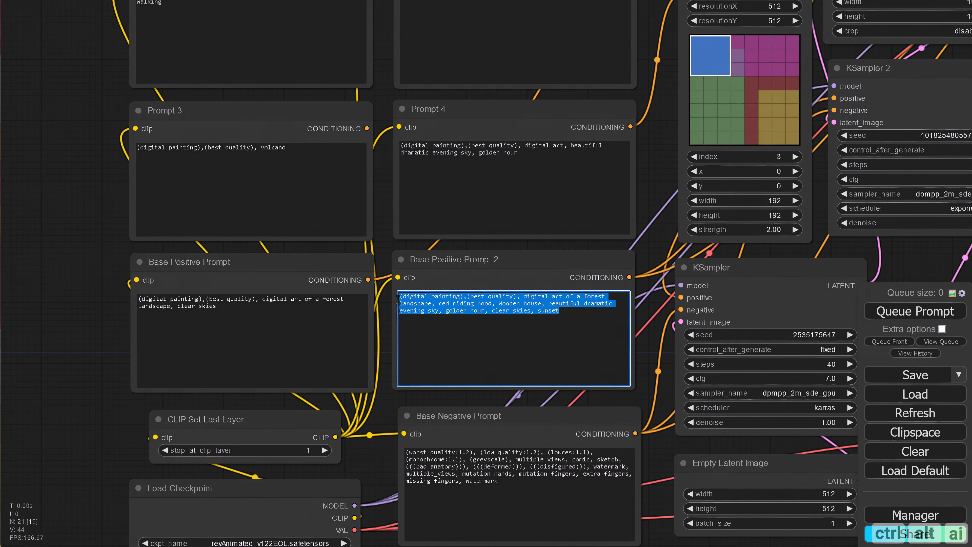
type("(digital painting),(best quality), digital art of a forest landscape, red riding hood, Wooden house, volcano, beautiful dramatic evening sky, golden hour, clear skies")
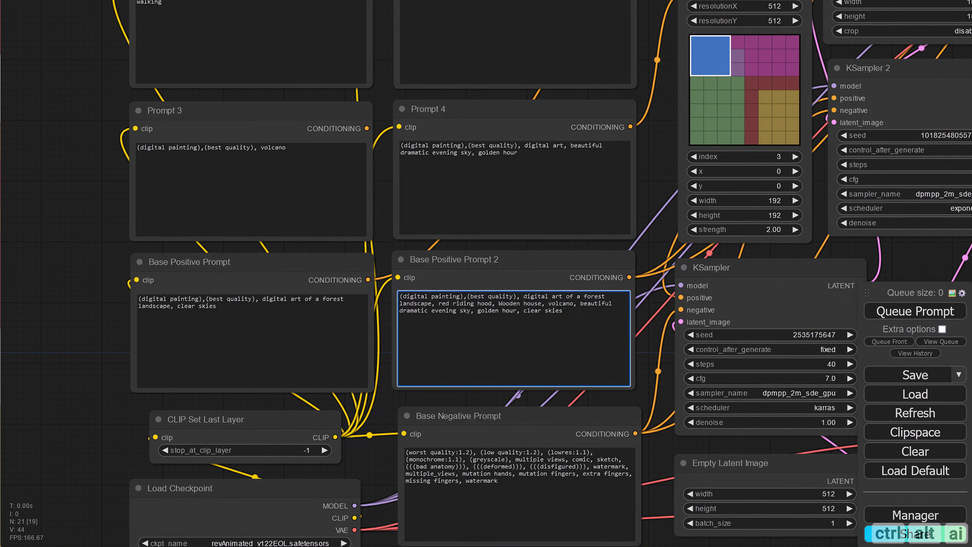
left_click(78, 262)
left_click_drag(85, 232, 71, 311)
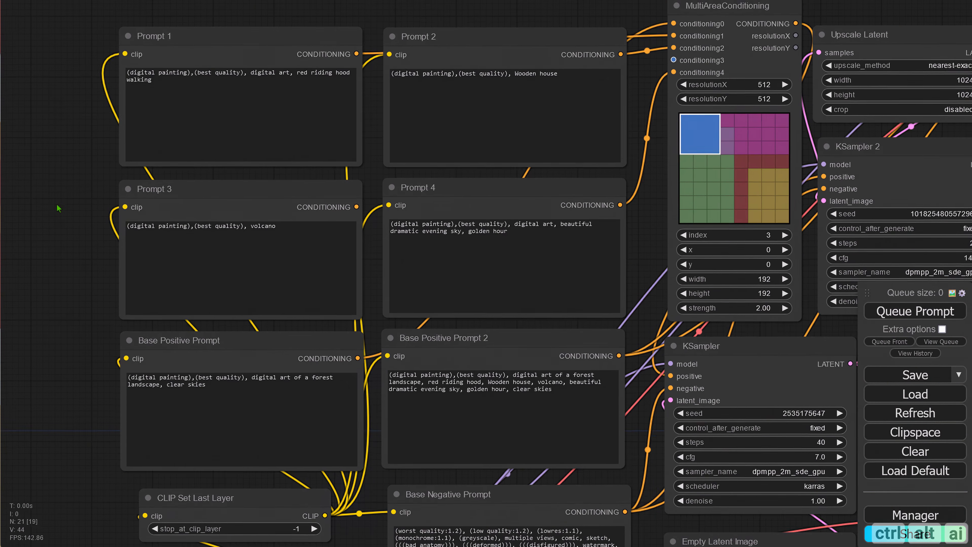
Add an Apply ControlNet (Advanced) node above Prompt 2, with Prompt 3's conditioning output connected to its positive input.
left_click_drag(53, 169, 66, 303)
left_click_drag(369, 338, 436, 33)
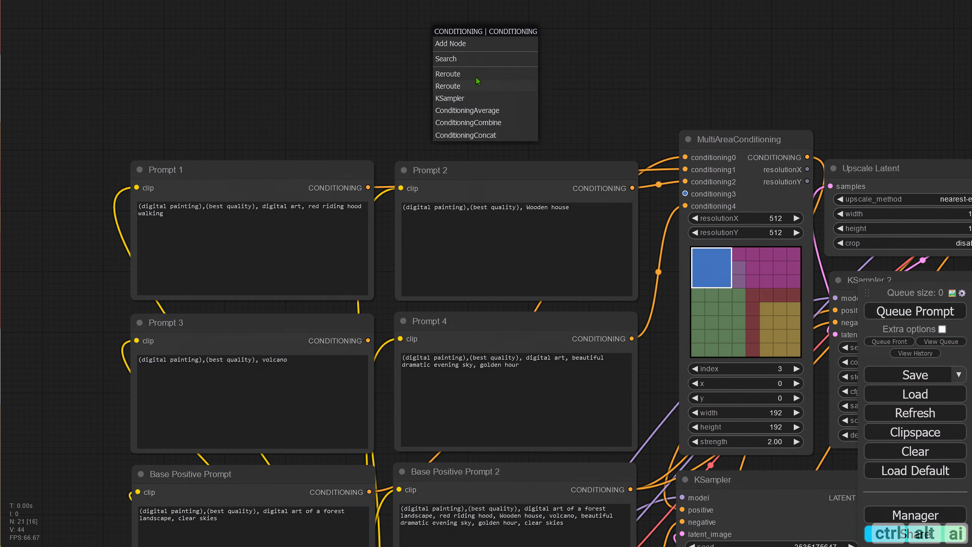
left_click(474, 59)
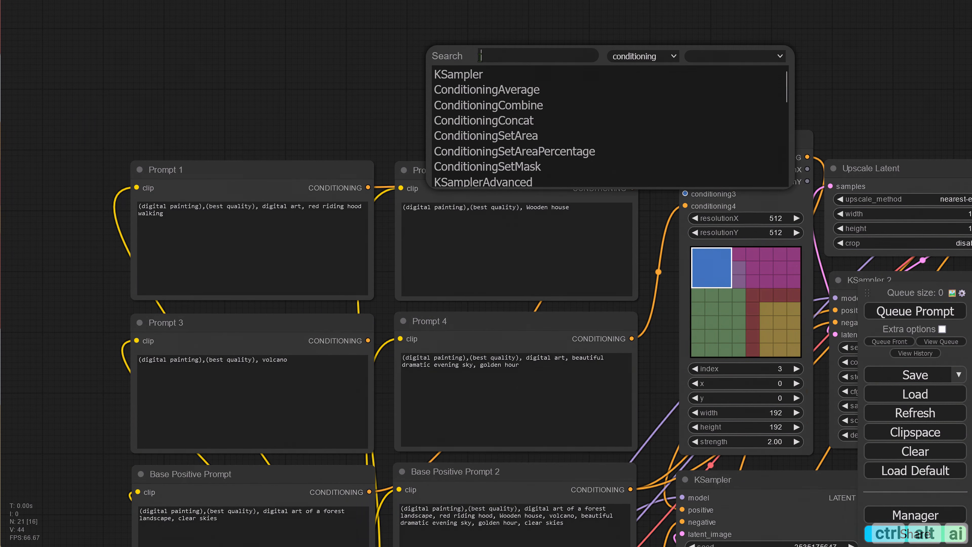
type("contro")
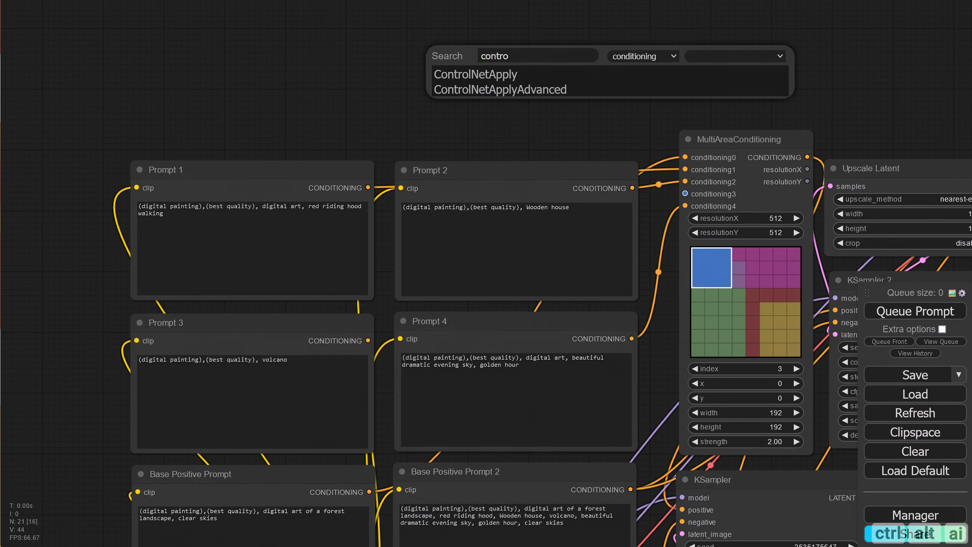
left_click(499, 89)
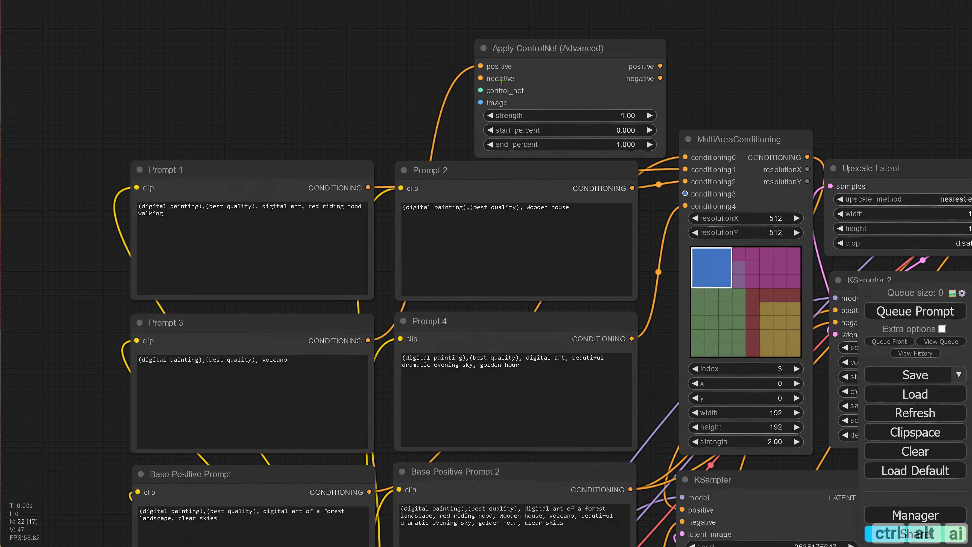
left_click_drag(429, 54, 454, 131)
left_click_drag(550, 125, 506, 98)
Add a Load Image node and place it in the empty space above Prompt 1.
left_click_drag(267, 103, 462, 144)
double_click(276, 133)
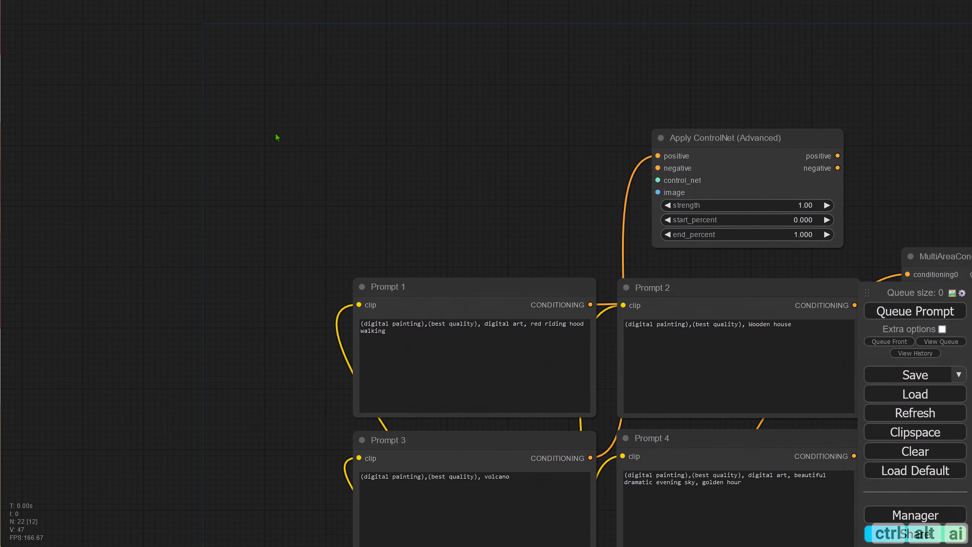
type("load")
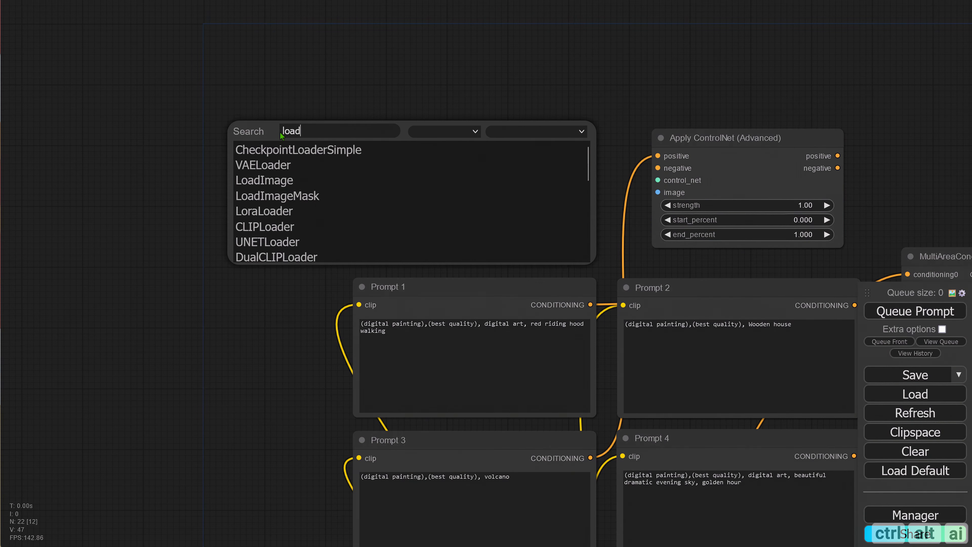
left_click(280, 180)
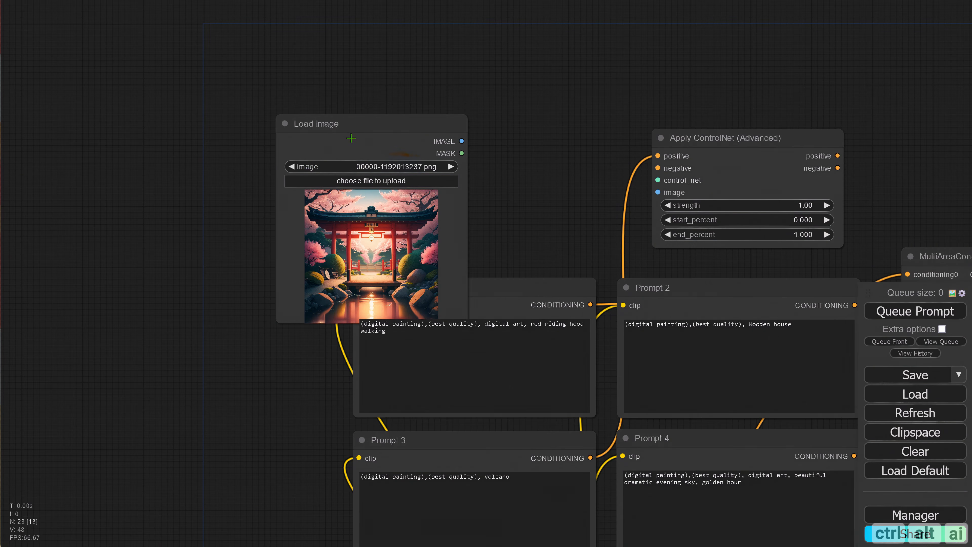
left_click_drag(360, 119, 381, 53)
Upload the volcano picture 5b6dfe3a-d02d-48dd-964c-1aa60351f9ab.png from the Project Images folder into the Load Image node.
left_click(396, 113)
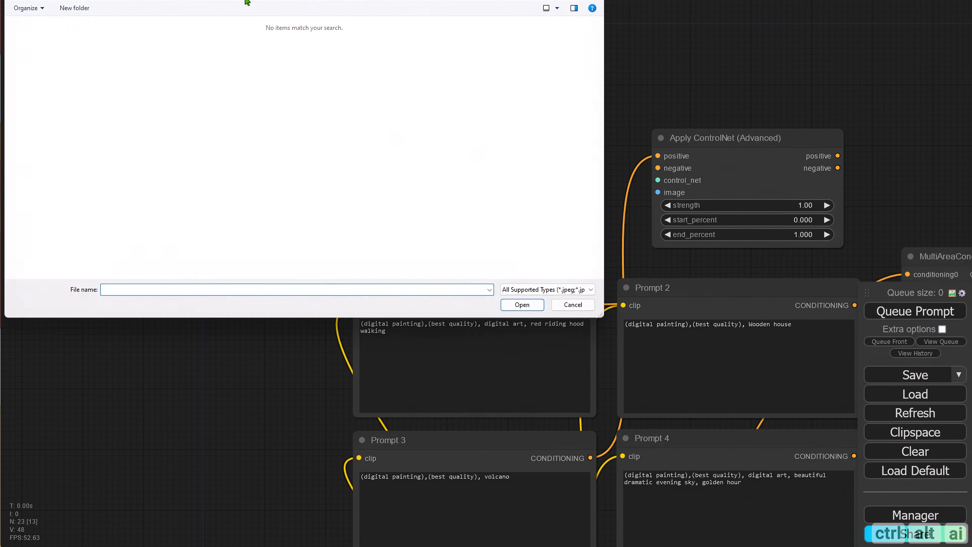
key("alt+Up")
left_click(100, 67)
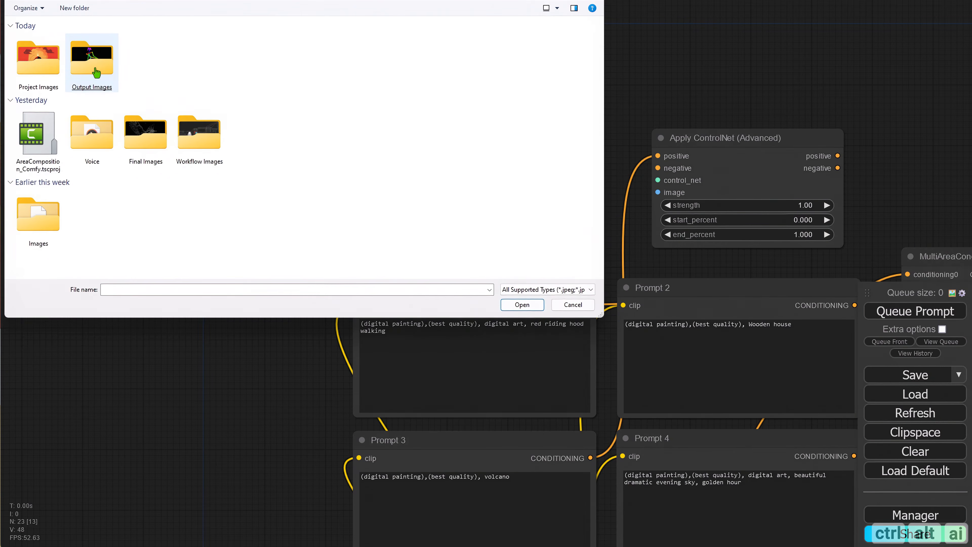
double_click(77, 71)
double_click(42, 64)
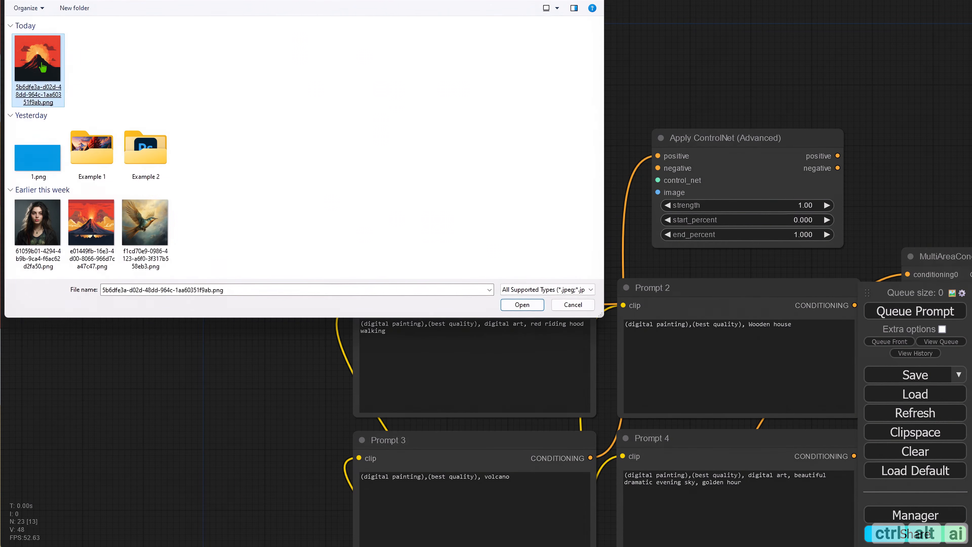
Widen the Load Image node to fit the full file name and position it directly above Prompt 1.
left_click_drag(403, 60, 316, 59)
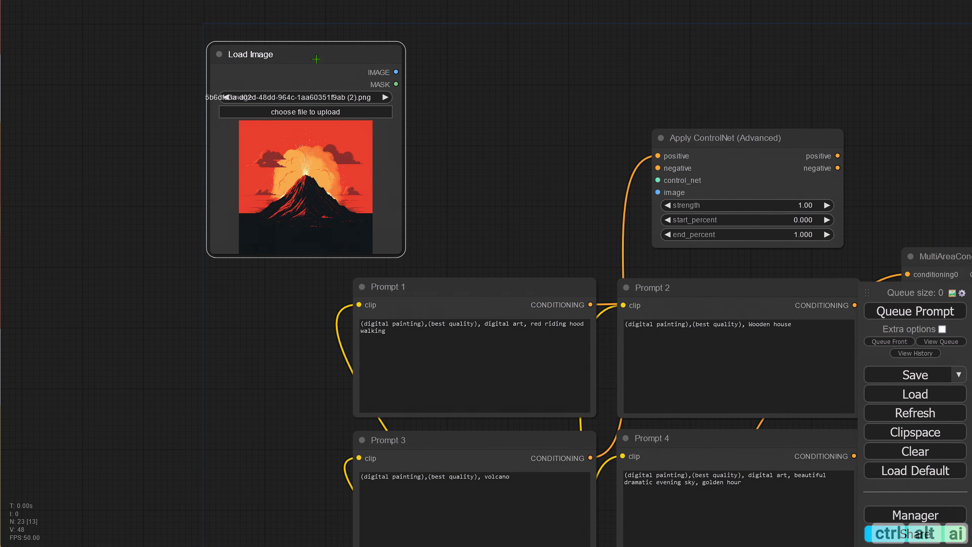
left_click_drag(398, 249, 450, 252)
left_click_drag(411, 61, 537, 72)
left_click_drag(281, 156, 84, 145)
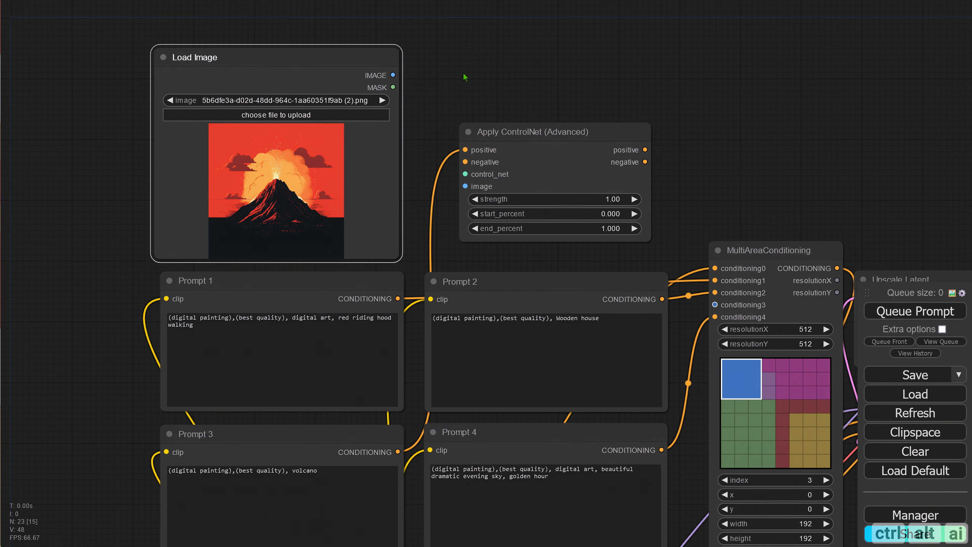
Add an AnimeLineArtPreprocessor node fed by the Load Image output and place it above the Apply ControlNet (Advanced) node.
left_click_drag(465, 77, 418, 81)
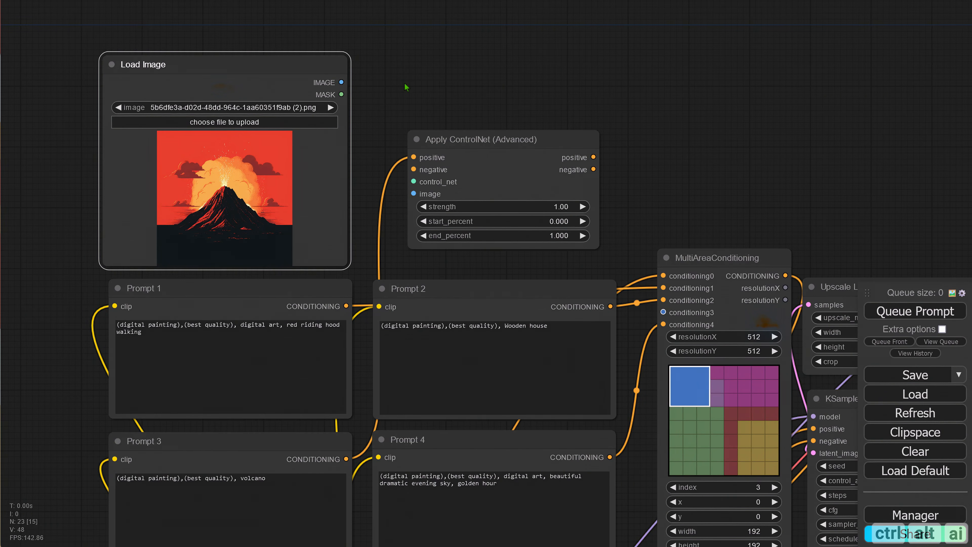
left_click_drag(341, 82, 469, 52)
left_click(484, 77)
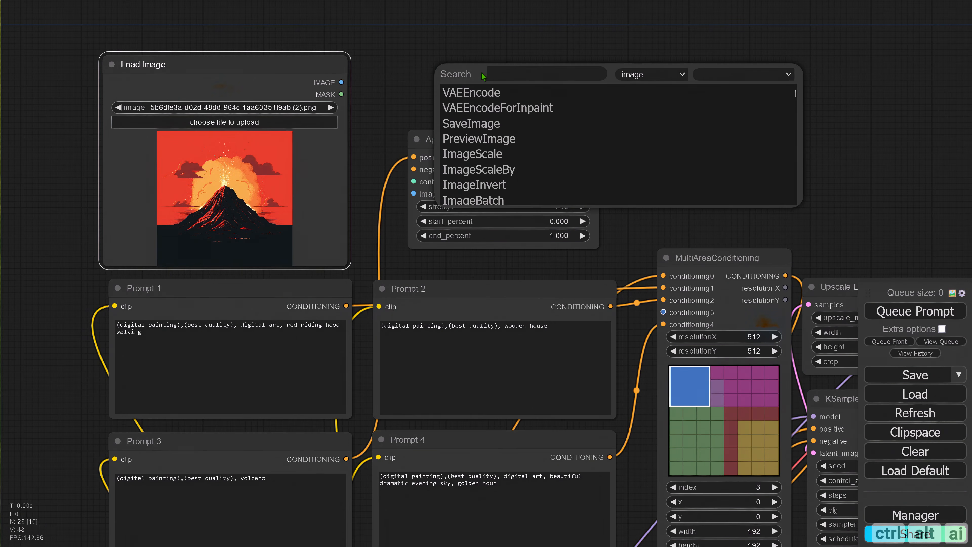
type("line")
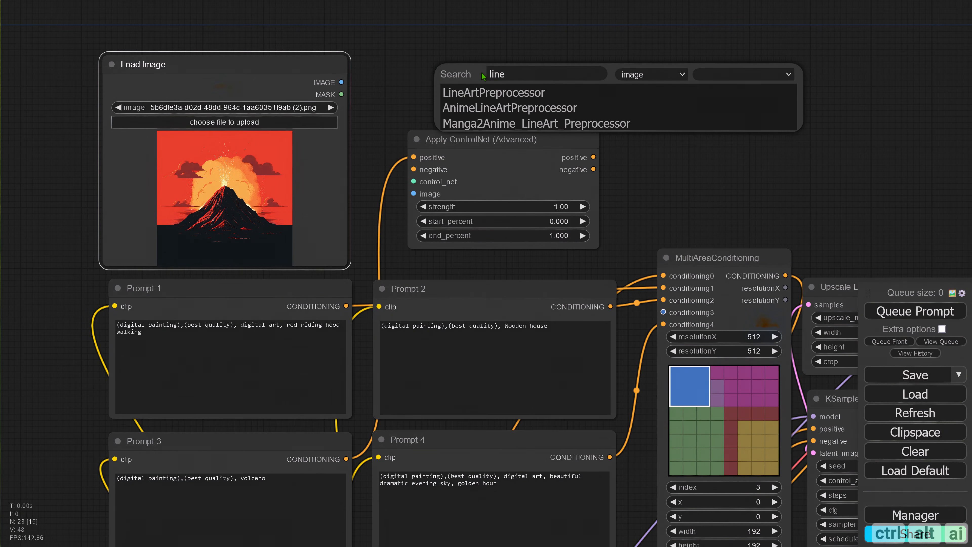
left_click(493, 108)
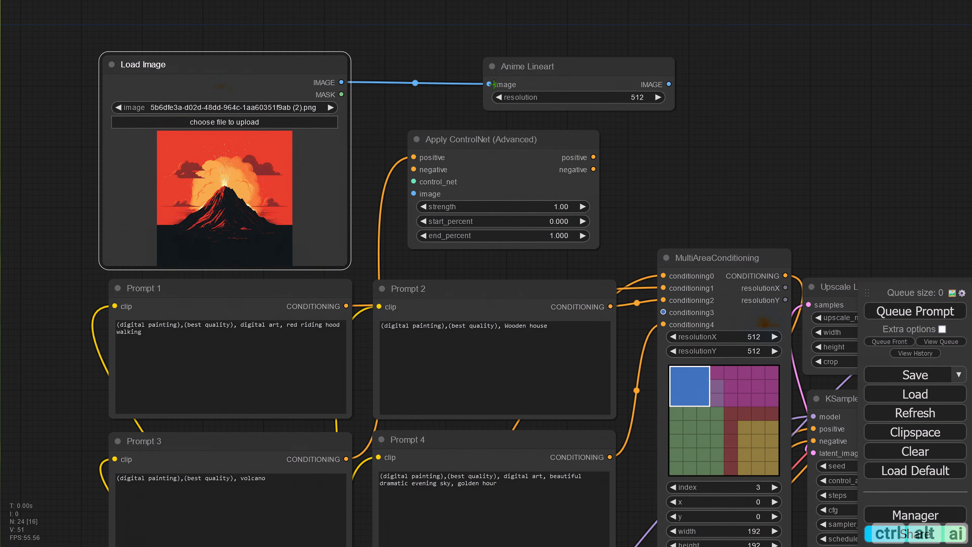
left_click_drag(467, 65, 439, 64)
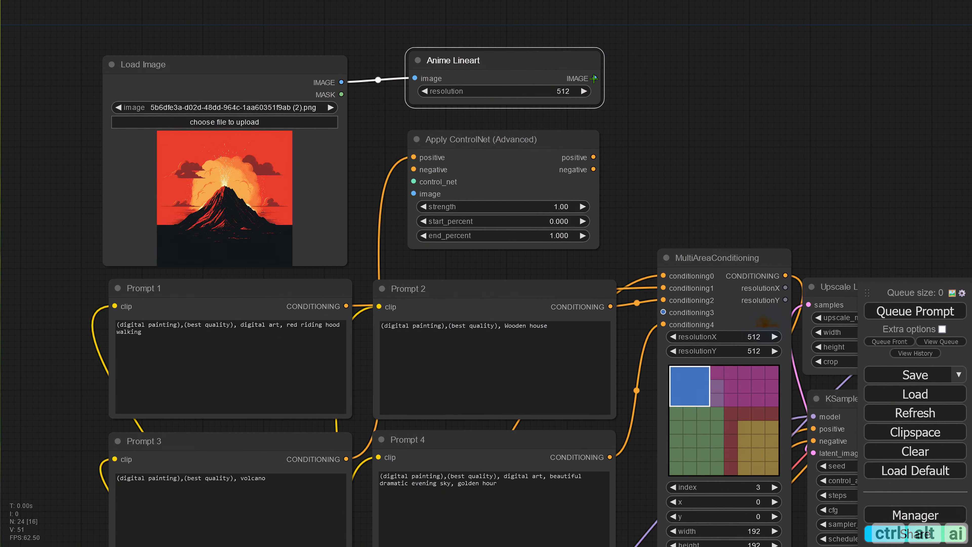
Add a Preview Image node to the Anime Lineart output, enlarge it and place it beside that node.
left_click_drag(594, 78, 676, 80)
left_click(717, 196)
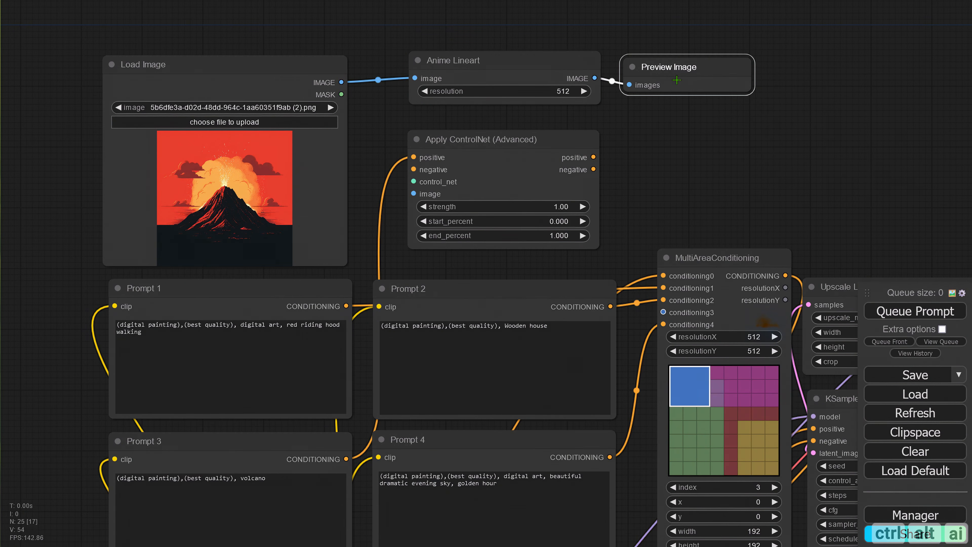
left_click_drag(749, 89, 783, 225)
left_click_drag(709, 69, 734, 72)
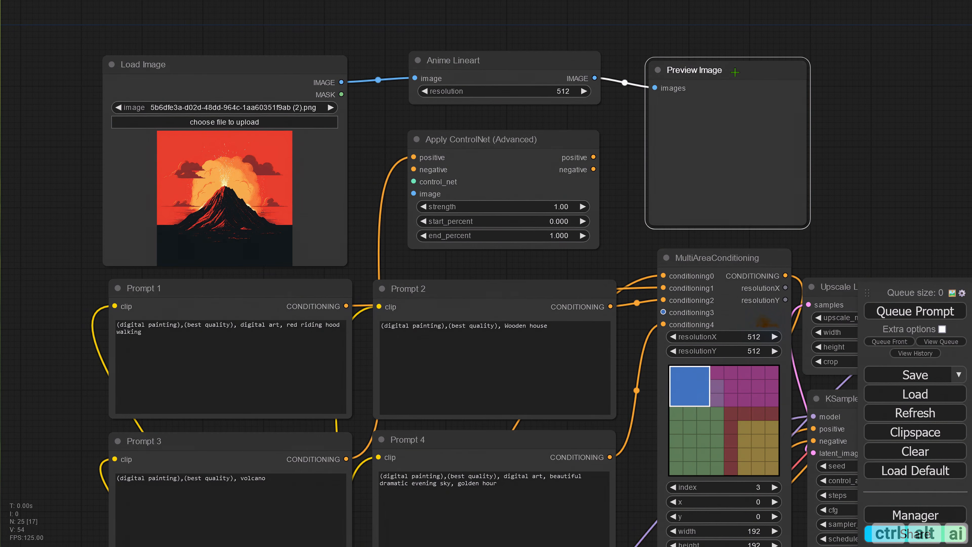
Connect the Anime Lineart output to the Apply ControlNet image input, and the Base Negative Prompt conditioning to its negative input.
left_click_drag(377, 135, 374, 120)
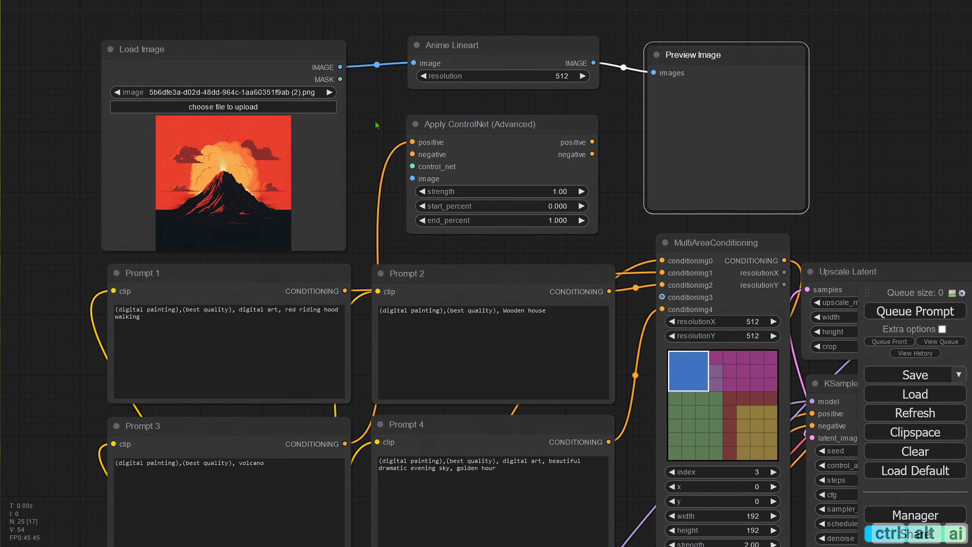
left_click_drag(558, 55, 412, 179)
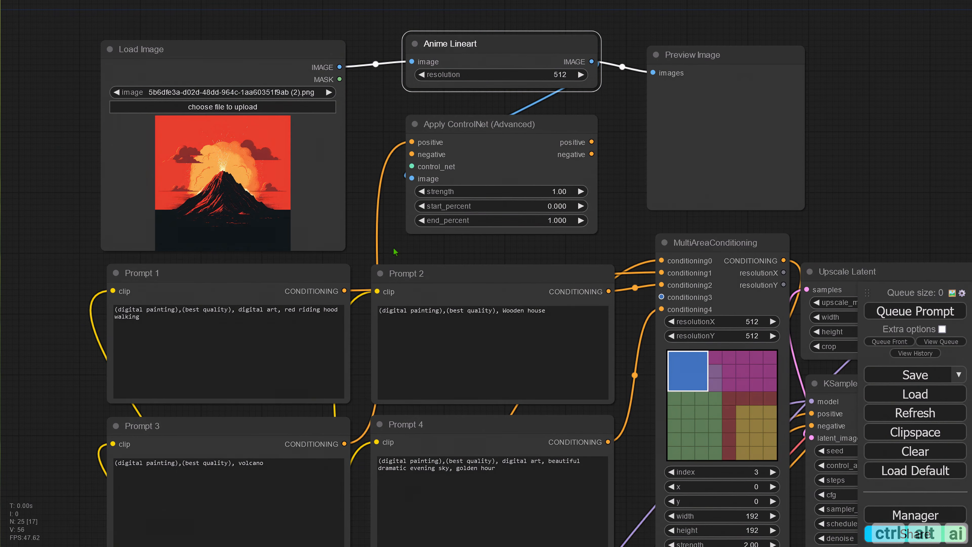
scroll(395, 251, "down", 10)
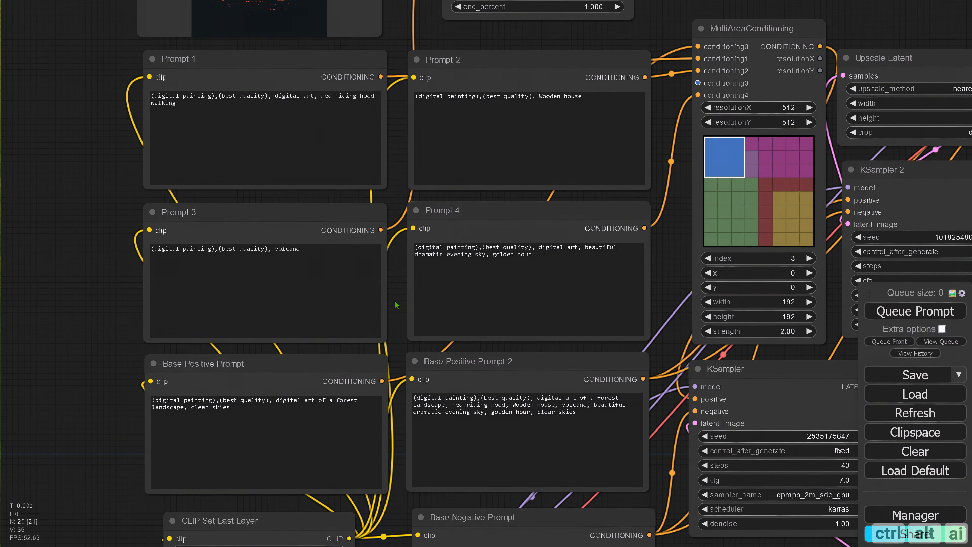
scroll(402, 310, "down", 1)
scroll(422, 330, "down", 2)
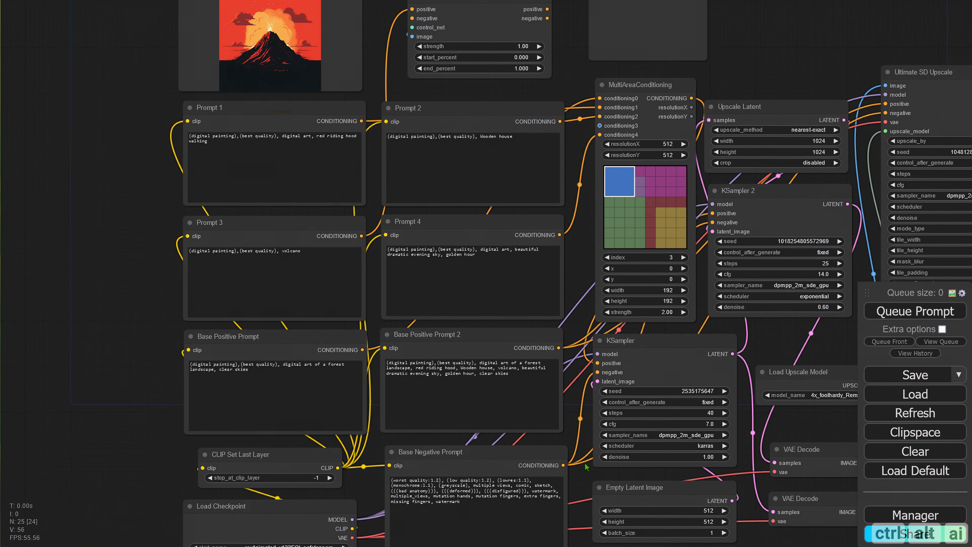
left_click_drag(563, 462, 412, 18)
scroll(416, 100, "up", 3)
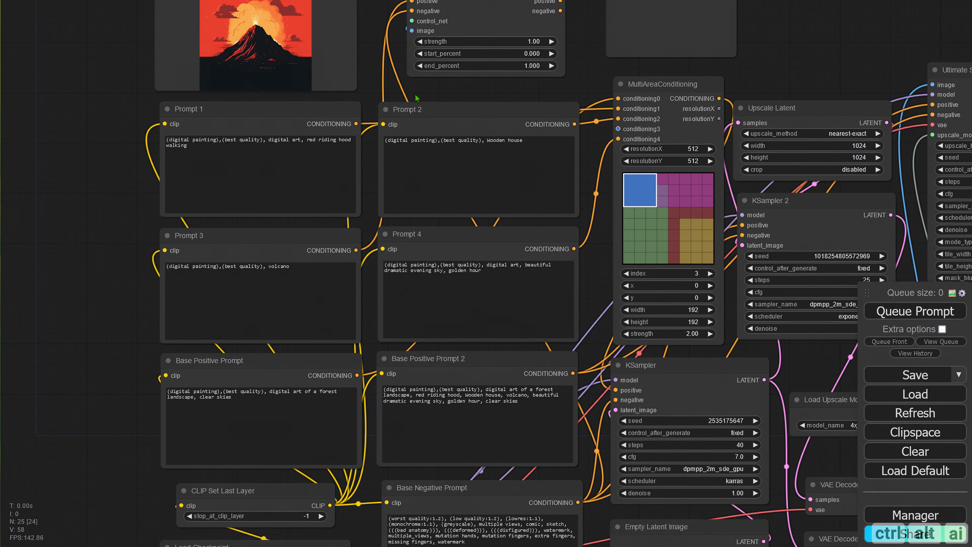
scroll(416, 96, "up", 1)
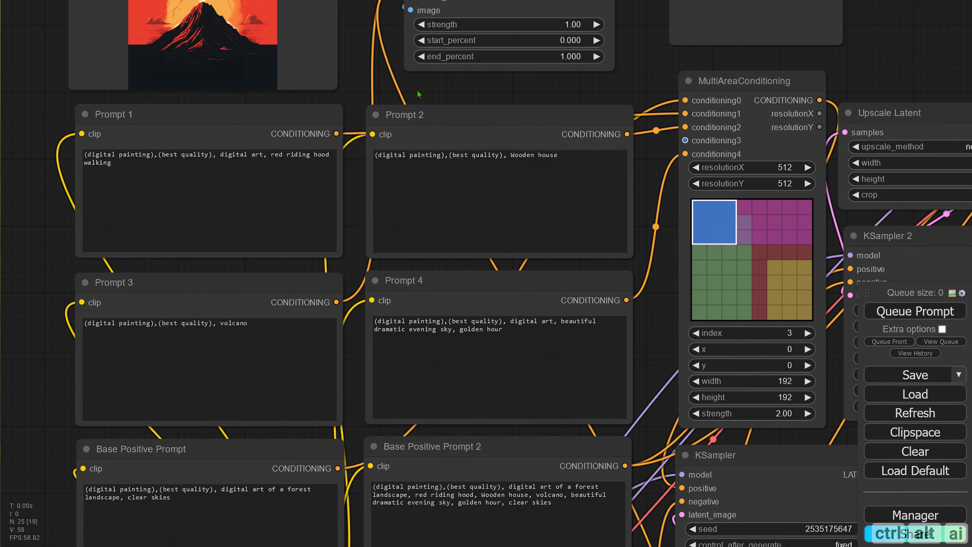
Move the Apply ControlNet (Advanced) node down towards Prompt 2 and the Anime Lineart node up, leaving a gap between them.
left_click_drag(413, 85, 504, 185)
left_click_drag(458, 68, 401, 211)
left_click_drag(512, 195, 510, 211)
left_click_drag(487, 180, 478, 185)
left_click_drag(497, 119, 492, 68)
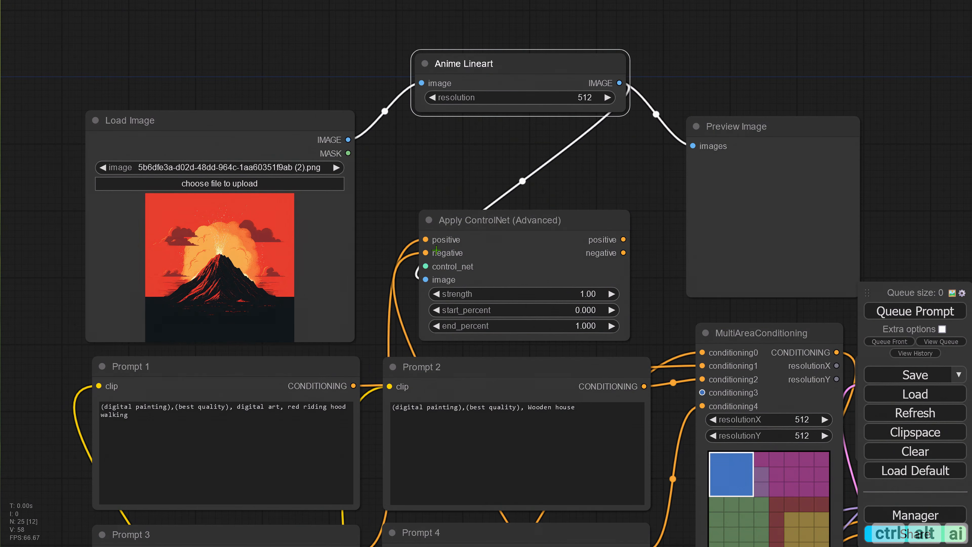
Add a ControlNetLoader node to the control_net input of Apply ControlNet (Advanced) and place it below Anime Lineart.
left_click_drag(425, 266, 403, 161)
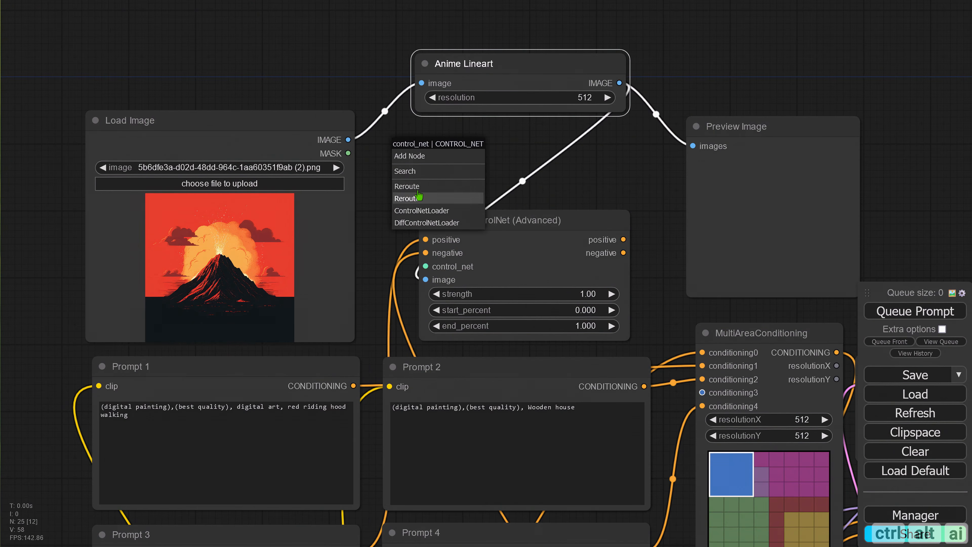
left_click(421, 210)
left_click_drag(474, 160, 447, 156)
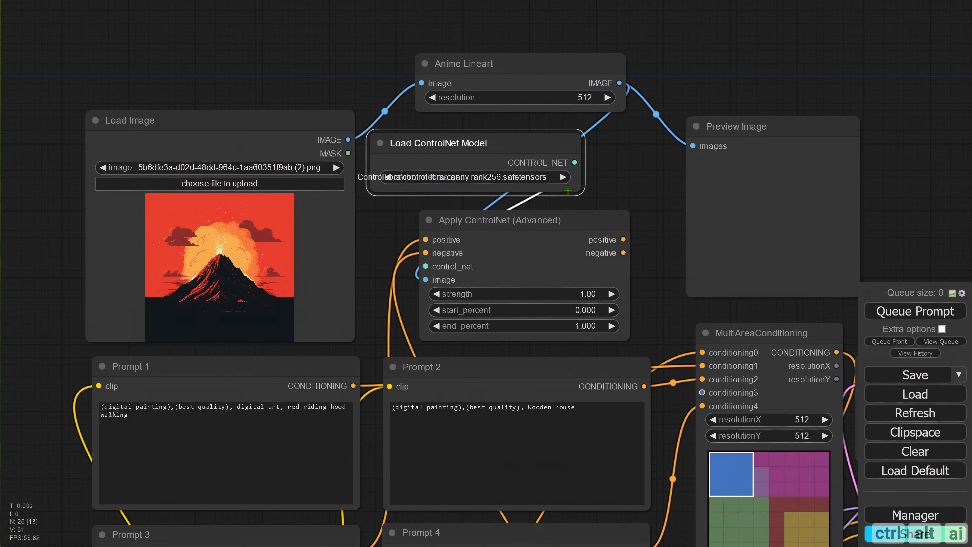
Move Preview Image aside to widen the Load ControlNet Model node, and set its model to ControlNet v1-1\control_v11p_sd15s2_lineart_anime.pth.
left_click_drag(578, 192, 683, 194)
left_click_drag(757, 140, 837, 104)
left_click_drag(678, 190, 701, 194)
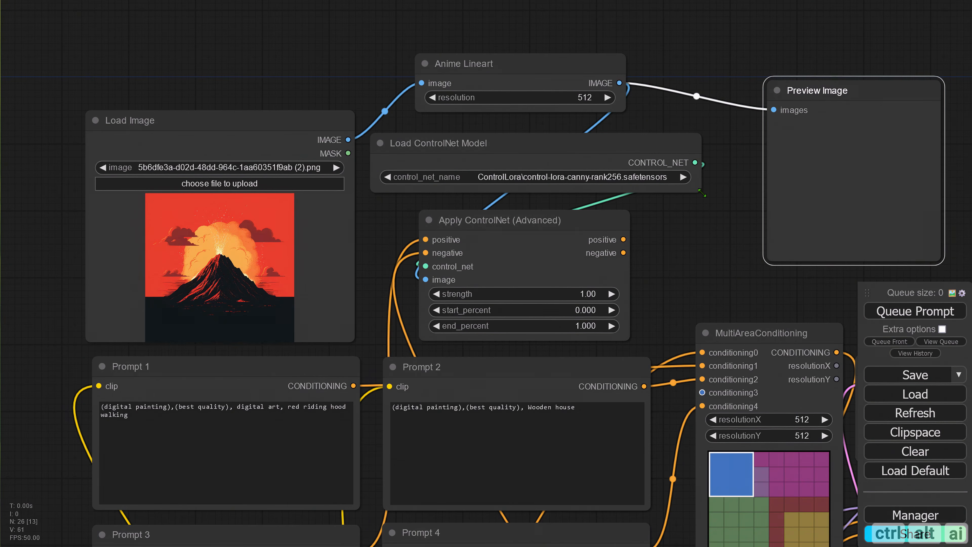
left_click(650, 177)
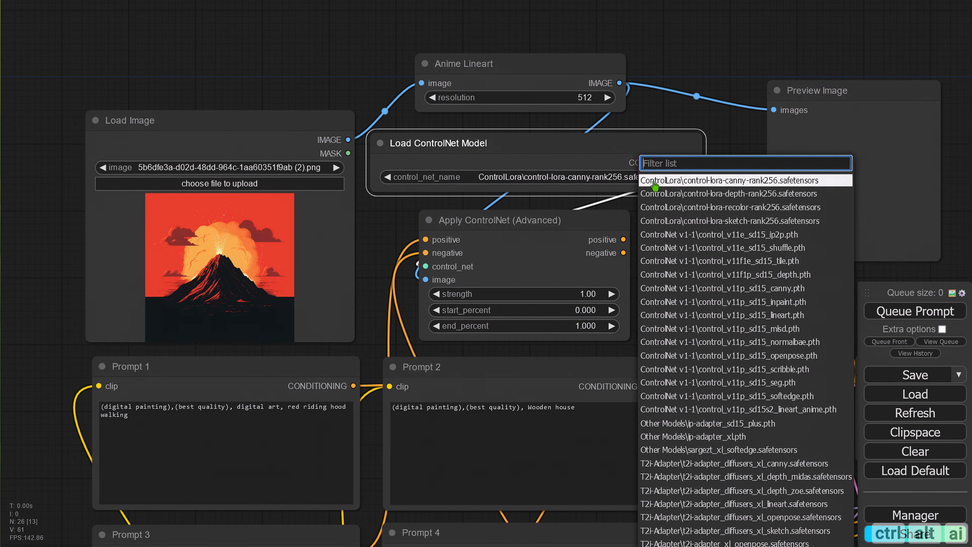
left_click(719, 409)
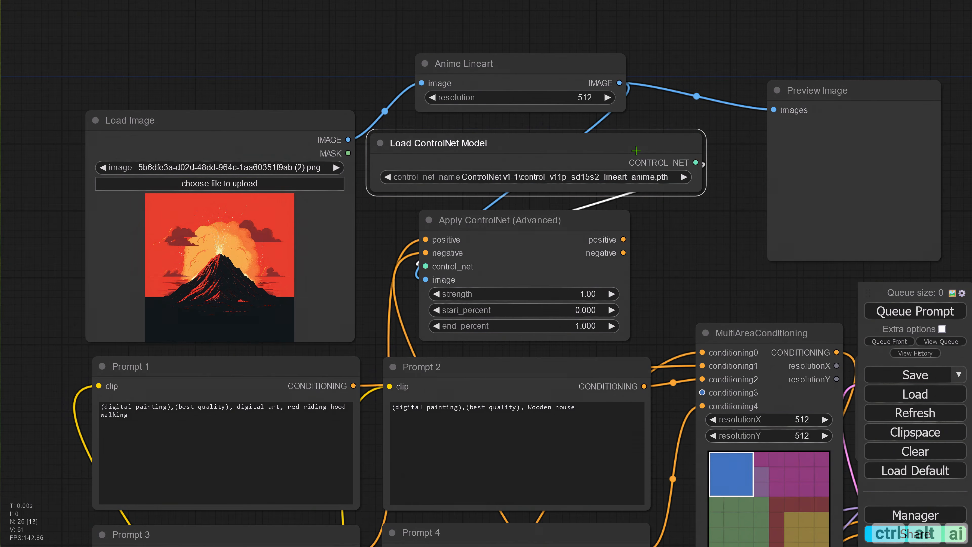
Tidy the Preview Image, Anime Lineart and Load ControlNet Model nodes into a compact group around Apply ControlNet (Advanced).
left_click_drag(719, 246, 548, 209)
left_click_drag(678, 60, 628, 83)
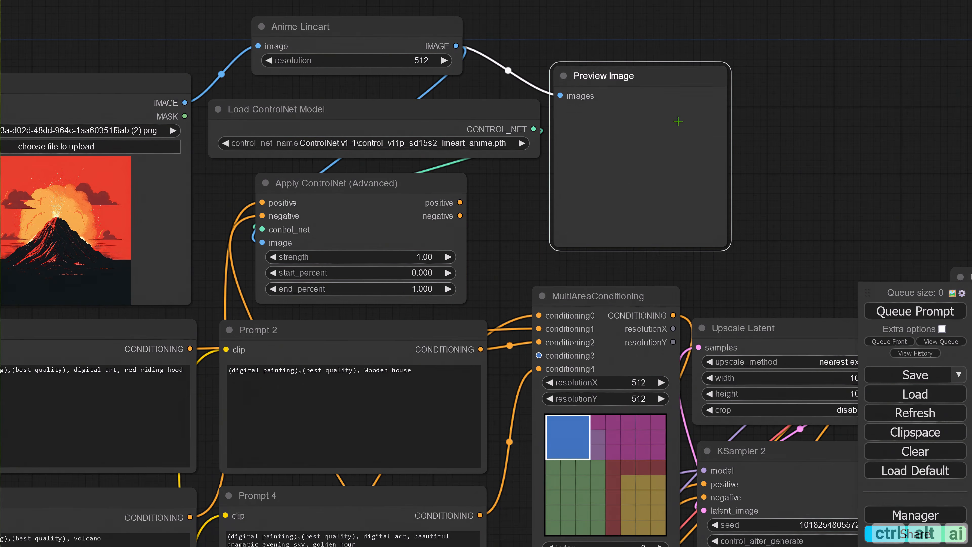
left_click_drag(381, 43, 387, 55)
left_click_drag(376, 107, 375, 112)
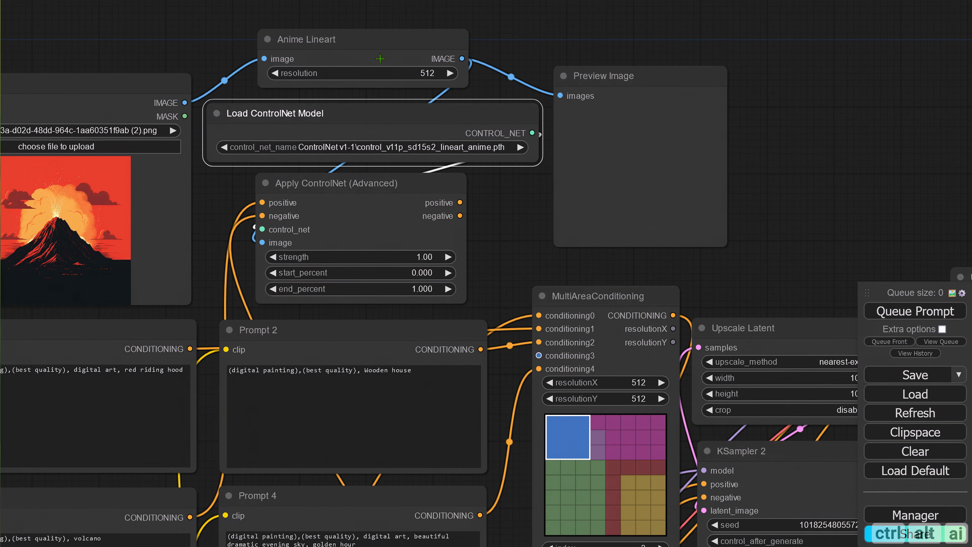
left_click_drag(380, 39, 382, 41)
left_click(812, 259)
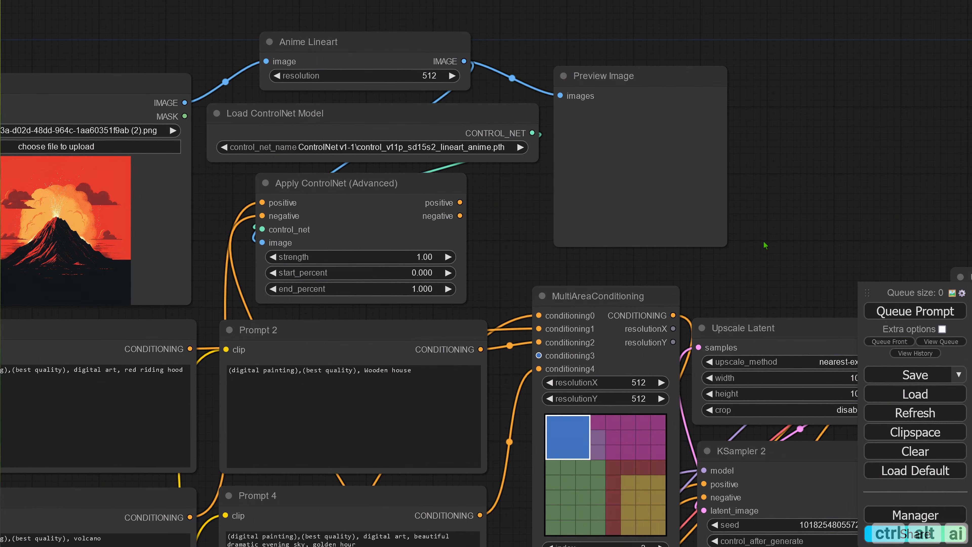
left_click_drag(788, 253, 830, 229)
left_click_drag(758, 208, 806, 205)
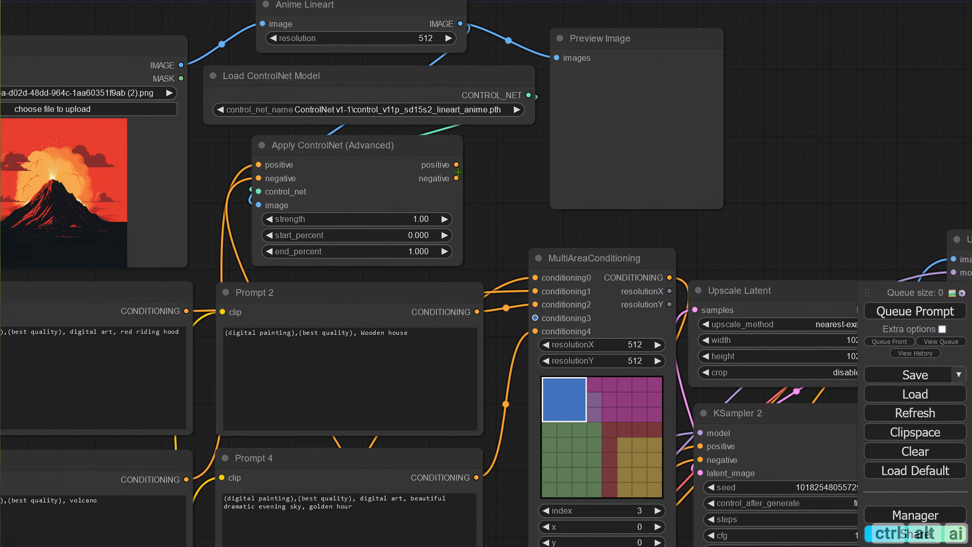
Connect the positive output of Apply ControlNet (Advanced) to conditioning3 of MultiAreaConditioning.
left_click_drag(456, 165, 536, 317)
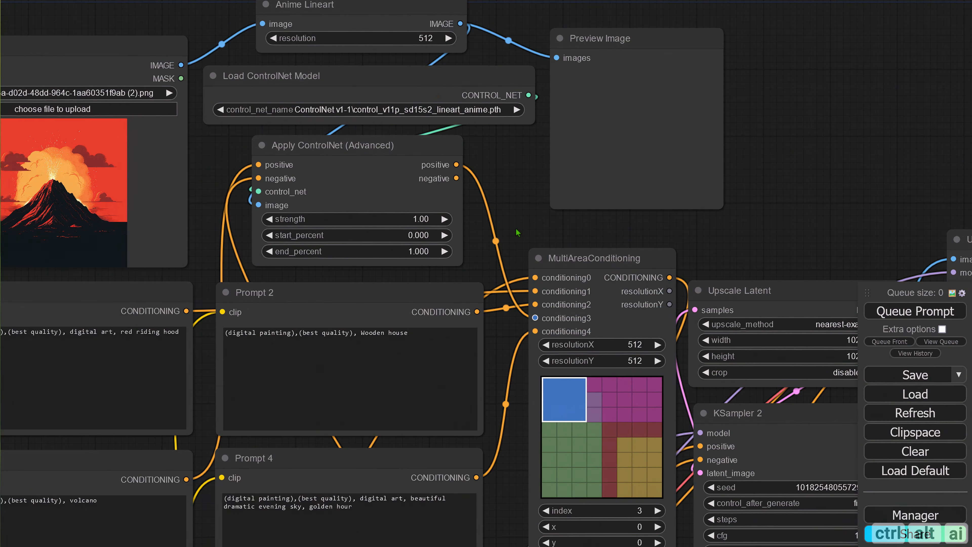
left_click_drag(528, 417, 477, 320)
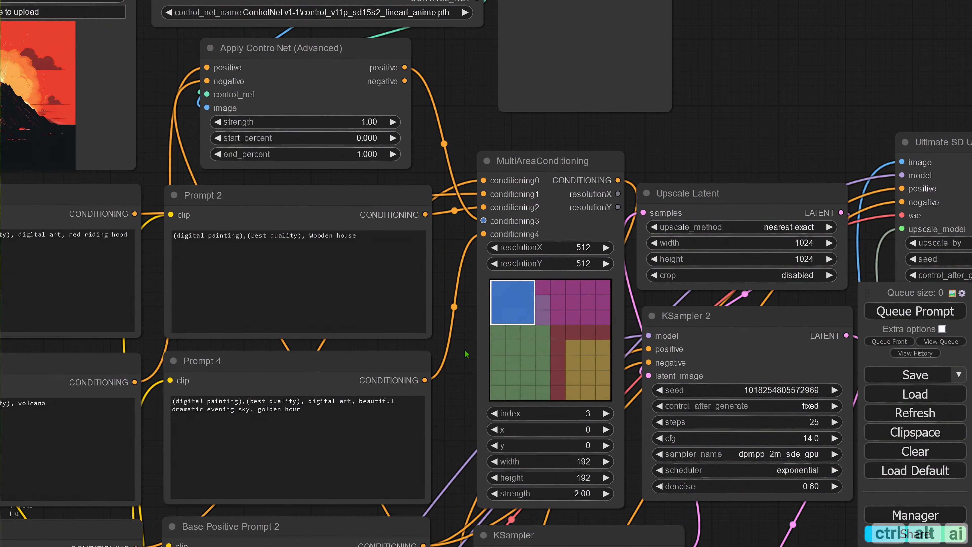
left_click_drag(466, 354, 506, 234)
For index 1 in MultiAreaConditioning, set x to 0, y to 320 and width to 256.
left_click(518, 324)
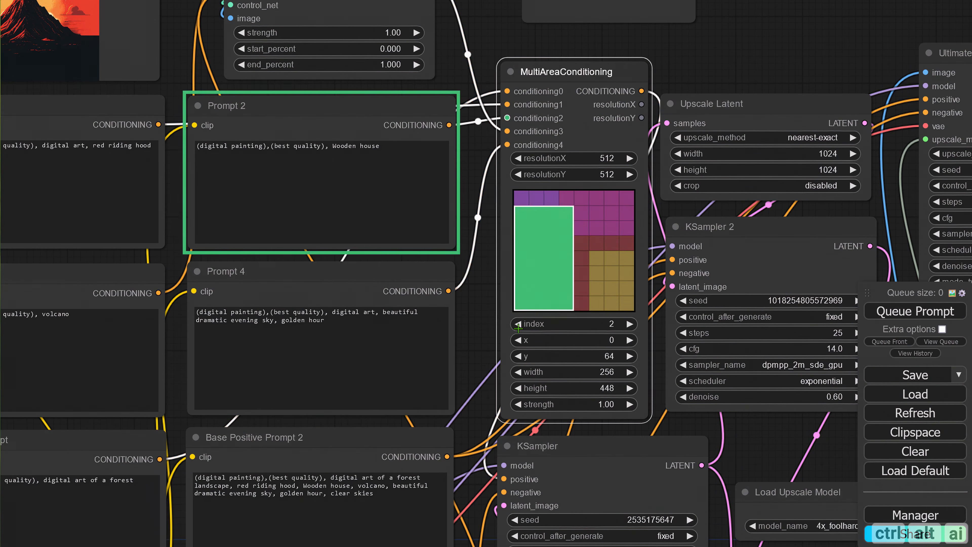
left_click(518, 324)
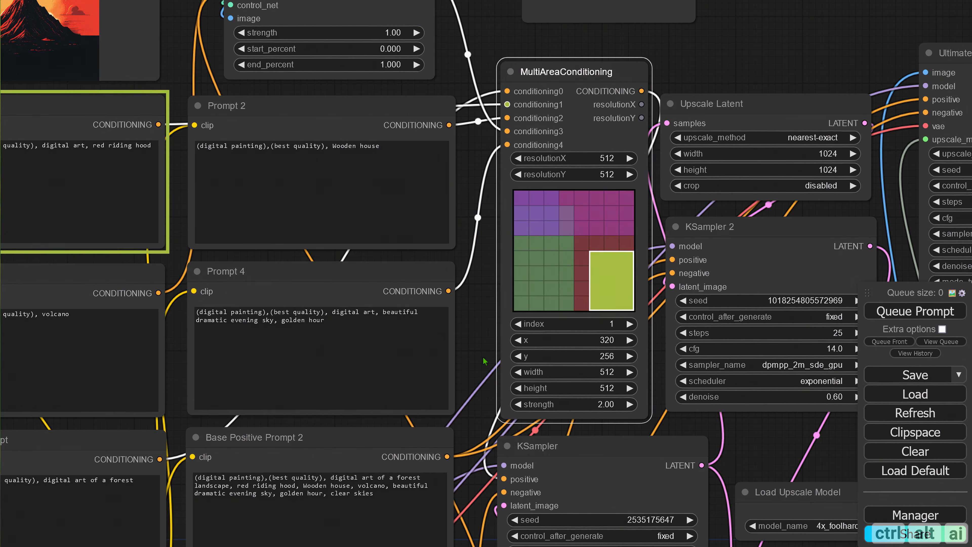
left_click_drag(484, 361, 477, 356)
scroll(476, 303, "down", 2)
left_click_drag(476, 303, 609, 258)
scroll(535, 258, "up", 2)
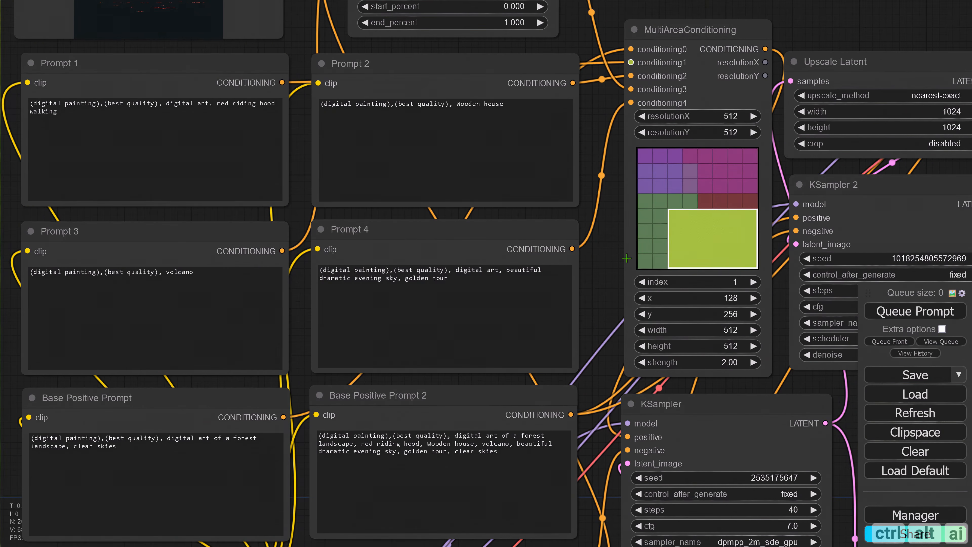
left_click(627, 258)
left_click(642, 298)
left_click(641, 298)
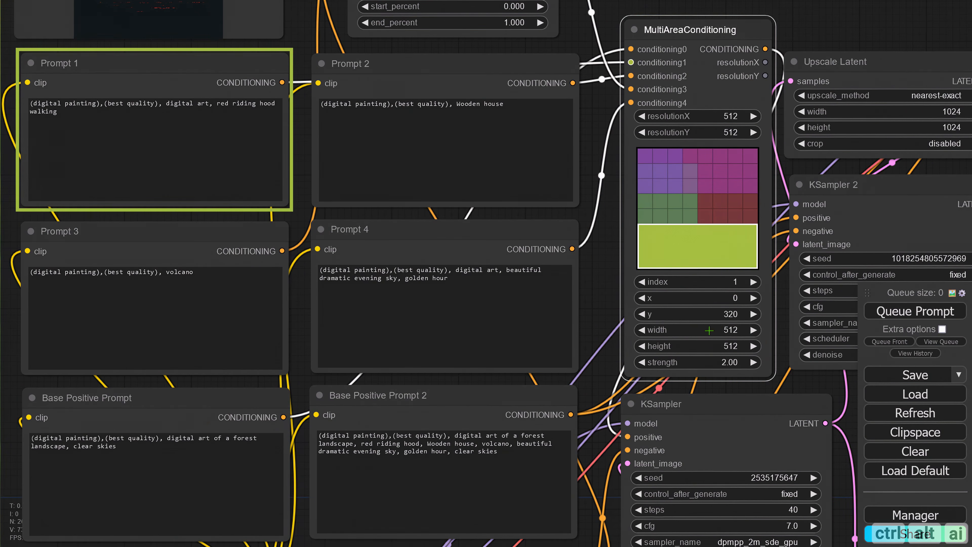
left_click(643, 330)
left_click(642, 331)
left_click(642, 331)
left_click(642, 331)
For index 2 in MultiAreaConditioning, set x to 256, y to 0 and height to 512.
left_click(753, 282)
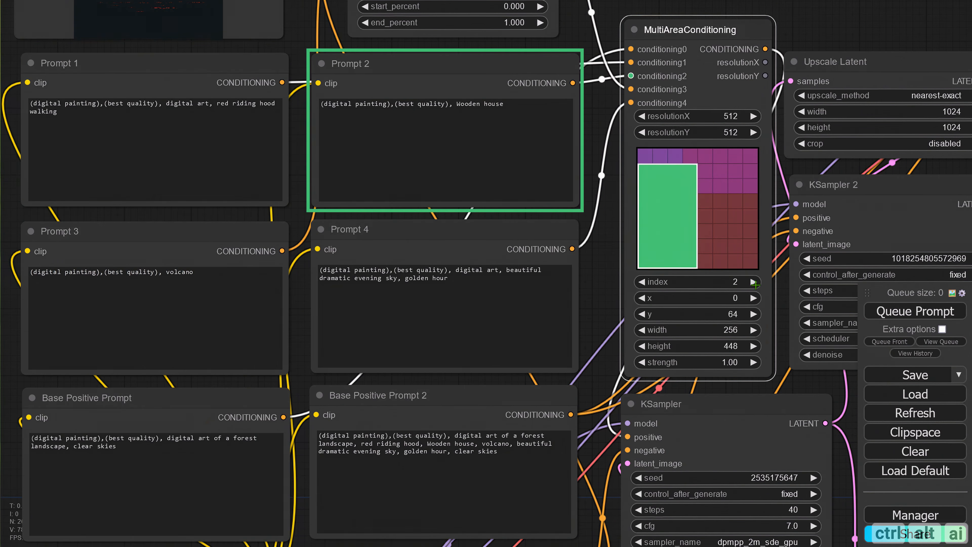
left_click(753, 298)
left_click(753, 298)
left_click(753, 298)
left_click(753, 298)
left_click(642, 314)
left_click(753, 346)
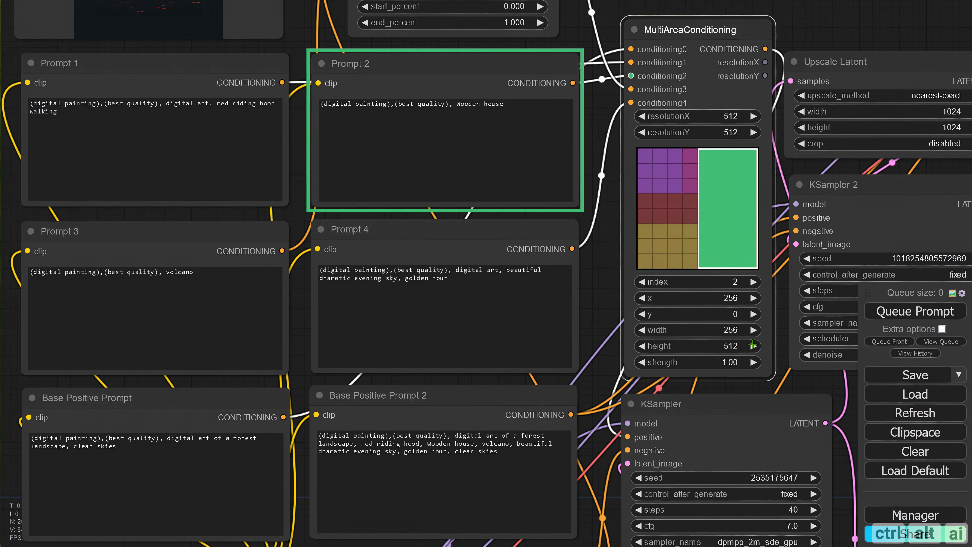
For index 3 in MultiAreaConditioning, set x to 128, y to 64, width and height to 256, and strength to 1.00.
left_click(753, 281)
left_click(753, 298)
left_click(753, 298)
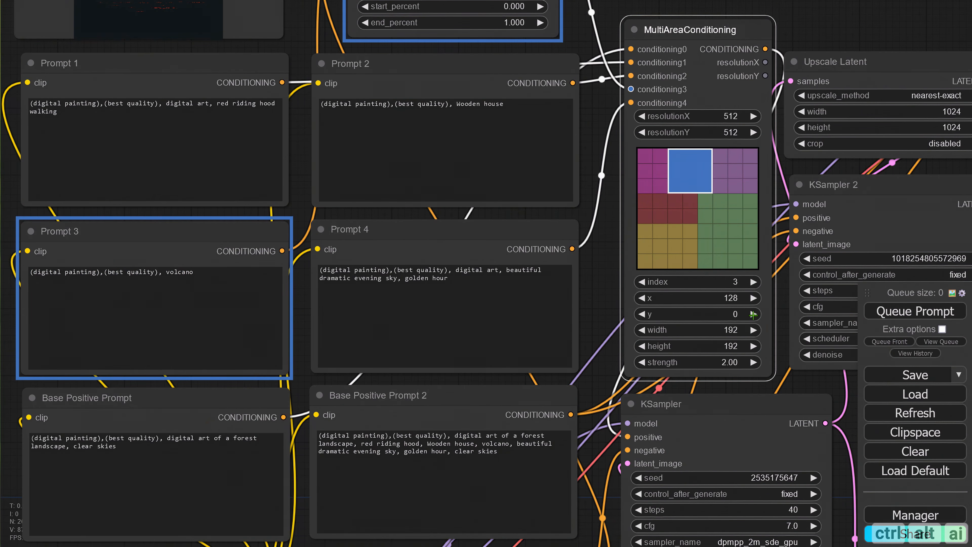
left_click(753, 314)
left_click(753, 330)
left_click(753, 346)
left_click(708, 361)
type("1")
key("Return")
left_click_drag(852, 429, 676, 196)
left_click_drag(840, 176, 616, 358)
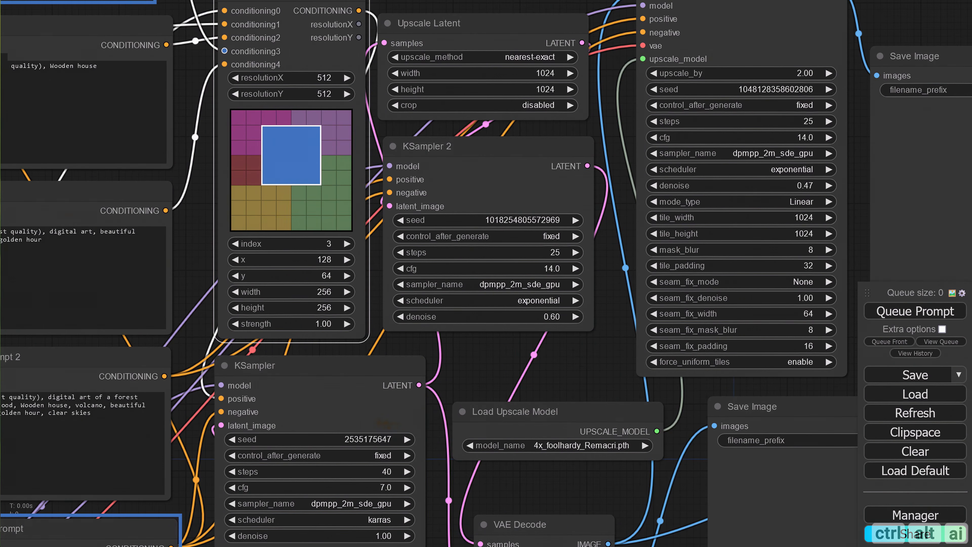
left_click(529, 222)
key("ctrl+v")
key("Return")
left_click(560, 268)
type("7.5")
key("Return")
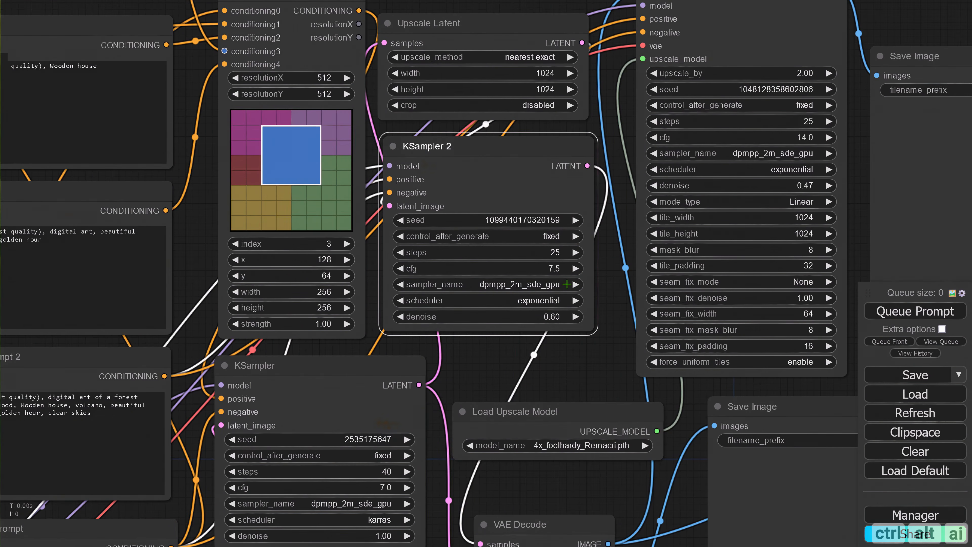
Set KSampler 2 to the euler sampler, the normal scheduler and a denoise of 0.30.
left_click(551, 284)
left_click(544, 289)
left_click(551, 300)
left_click(555, 306)
left_click(557, 320)
type("0.3")
key("Return")
left_click_drag(370, 292, 202, 351)
left_click(597, 148)
key("ctrl+v")
key("Return")
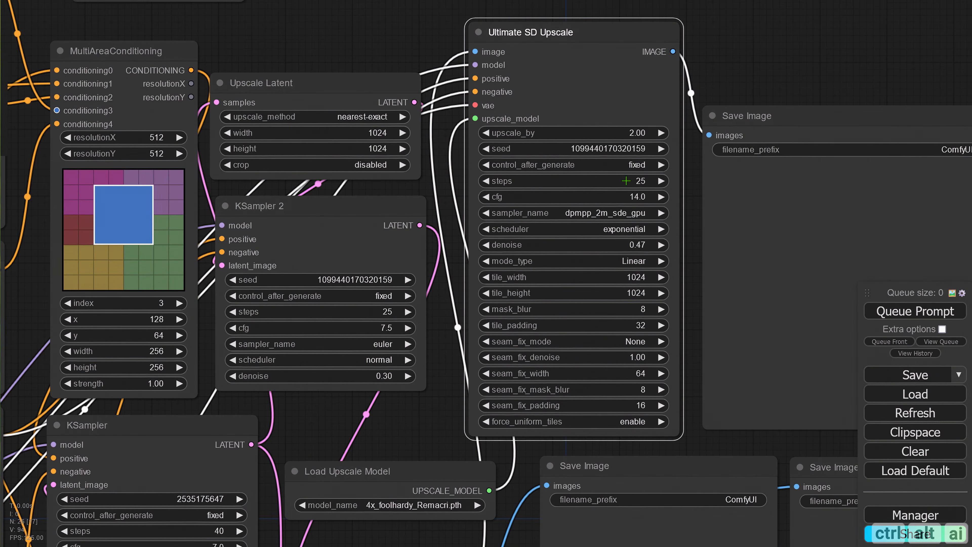
left_click(640, 245)
type("0.3")
key("Return")
Queue the prompt to generate the image with the volcano ControlNet.
left_click_drag(795, 83, 925, 144)
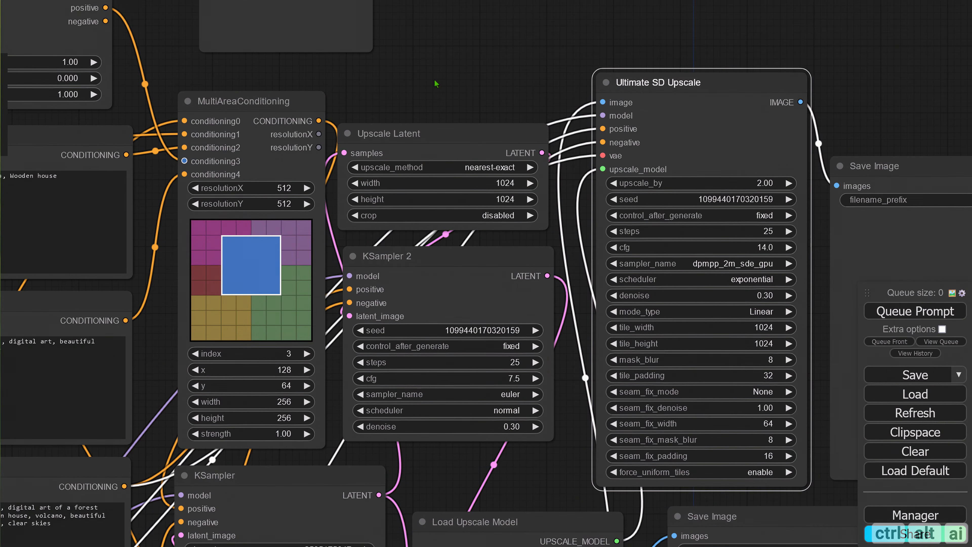
left_click_drag(435, 83, 871, 248)
left_click(901, 310)
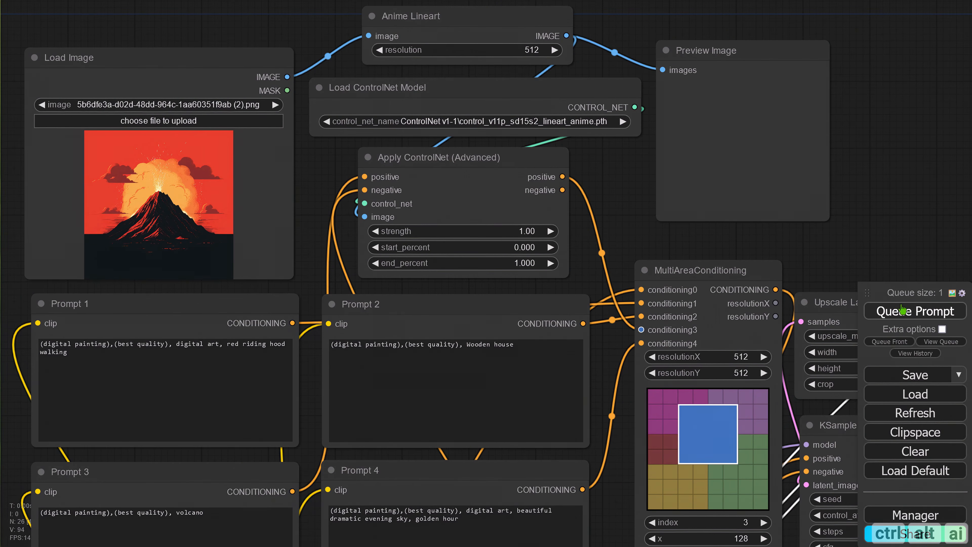
Examine the pictures from the first and second sampling passes in the two Save Image nodes beside the VAE Decode nodes.
left_click_drag(831, 183, 590, 176)
left_click_drag(683, 199, 629, 117)
scroll(612, 186, "down", 4)
left_click_drag(642, 422, 399, 193)
left_click_drag(630, 499, 559, 486)
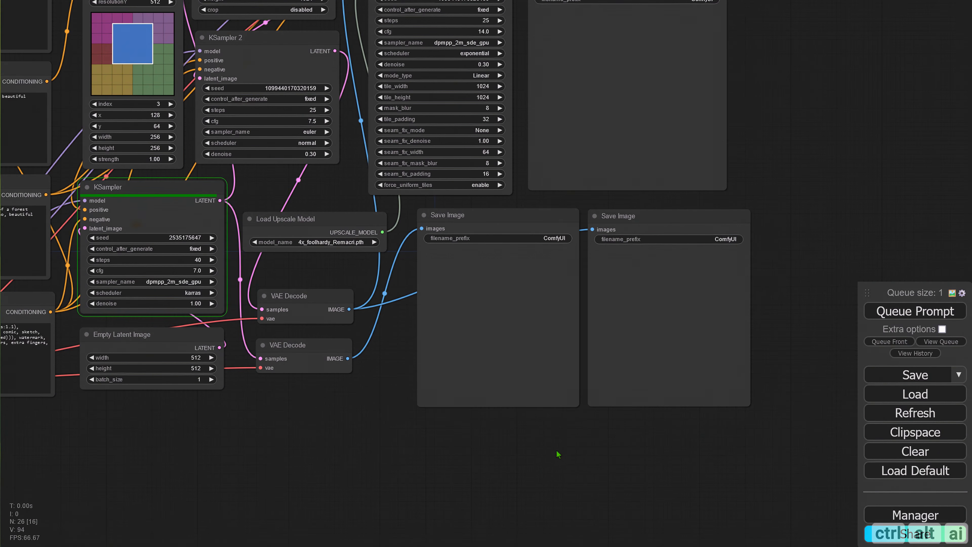
scroll(557, 452, "up", 3)
scroll(560, 447, "up", 1)
left_click_drag(560, 448, 541, 483)
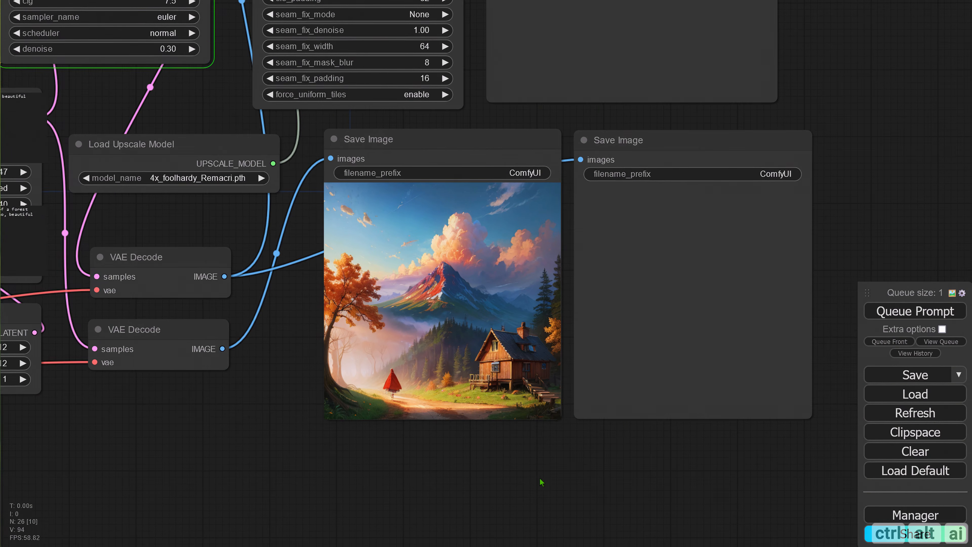
scroll(542, 483, "up", 1)
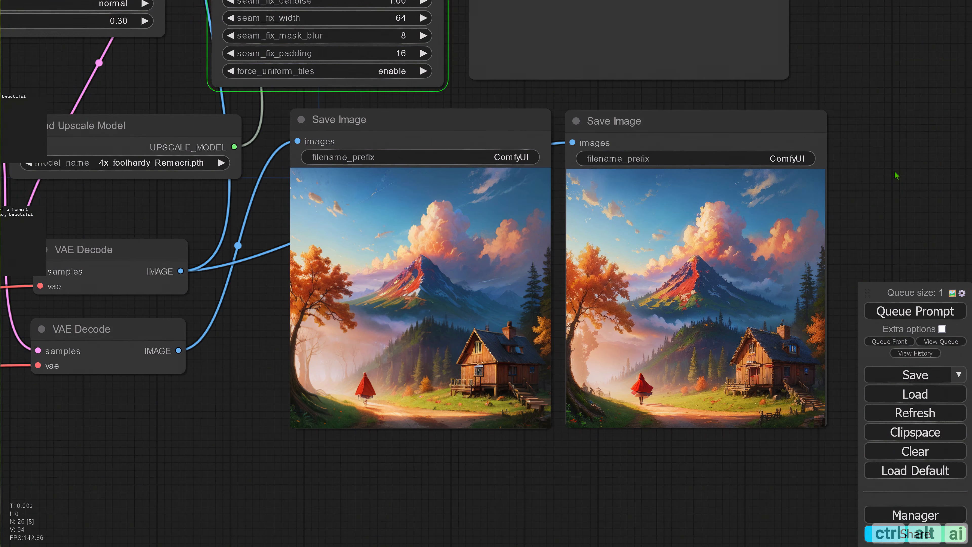
scroll(897, 175, "down", 3)
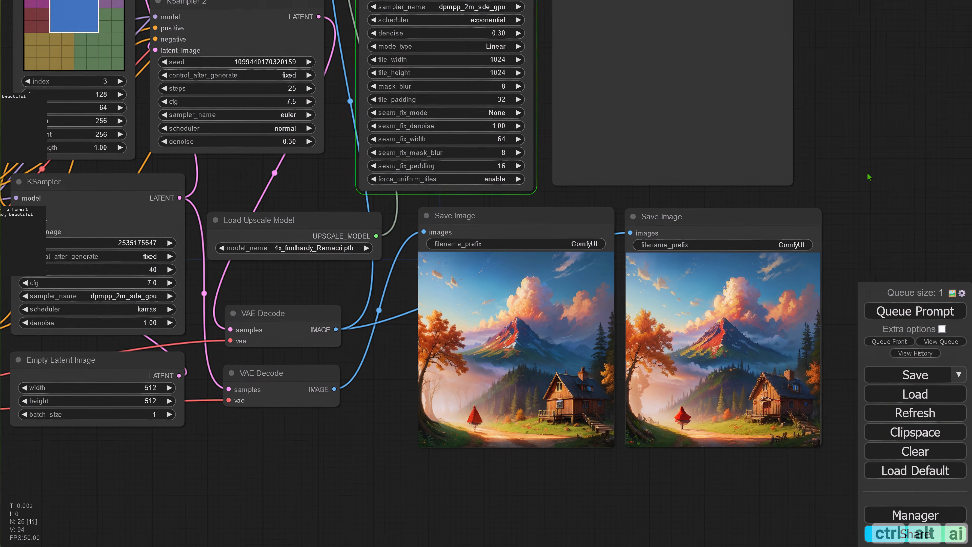
scroll(868, 177, "down", 3)
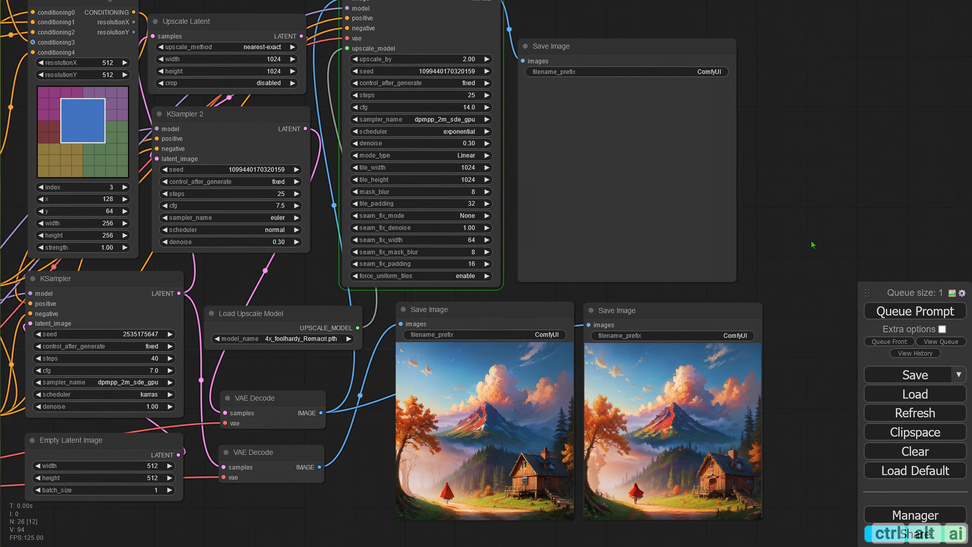
left_click_drag(813, 245, 809, 241)
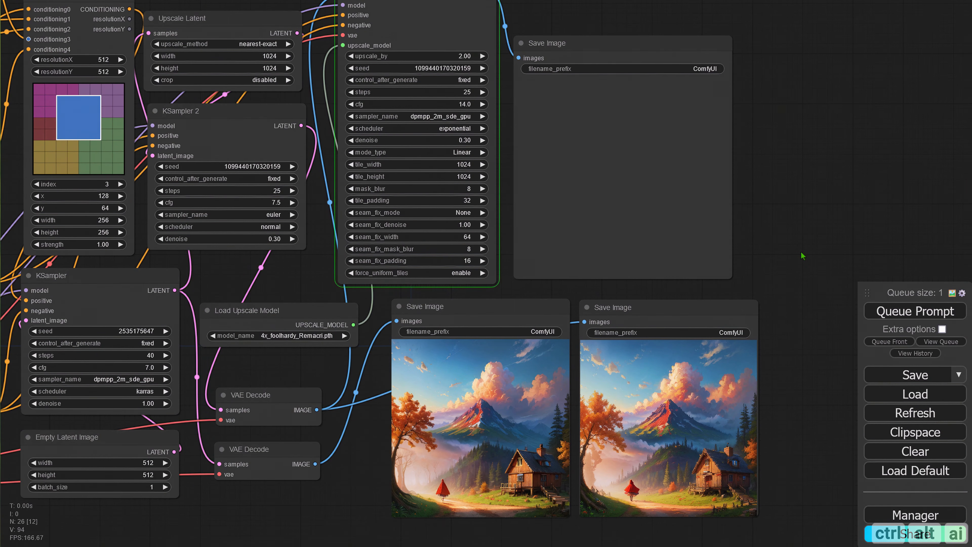
left_click_drag(803, 256, 802, 290)
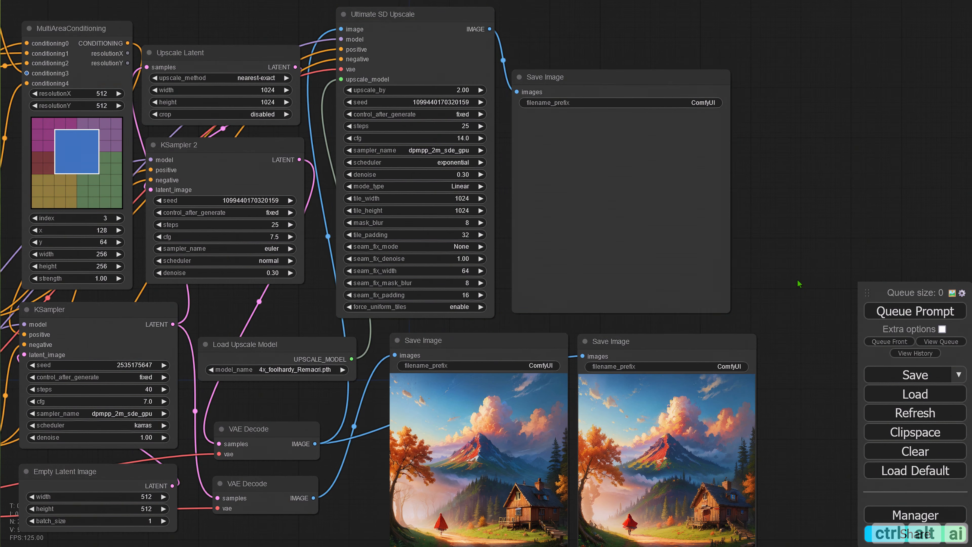
Open the upscaled image from the Ultimate SD Upscale's Save Image node at full size, examine its volcano, house and figure, and close it.
right_click(610, 192)
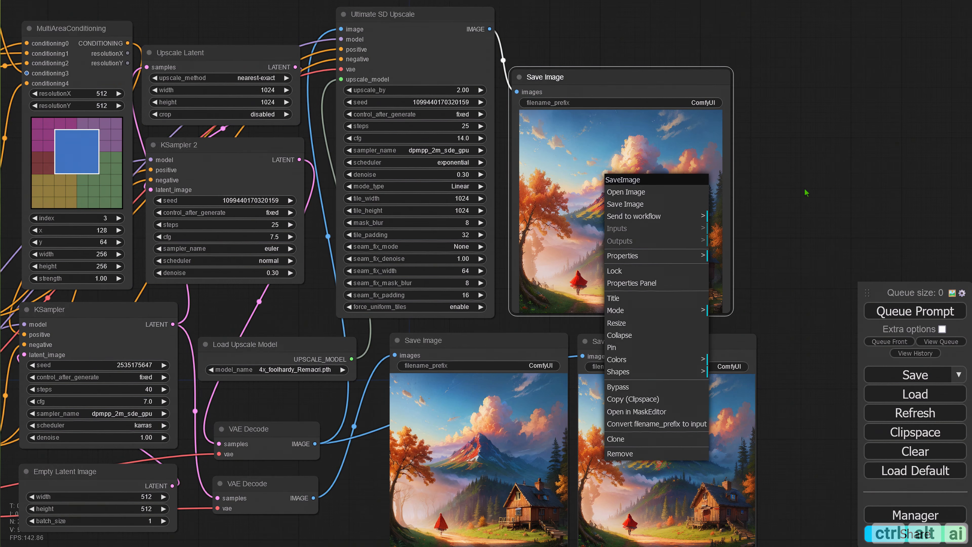
scroll(732, 226, "up", 5)
scroll(736, 233, "up", 4)
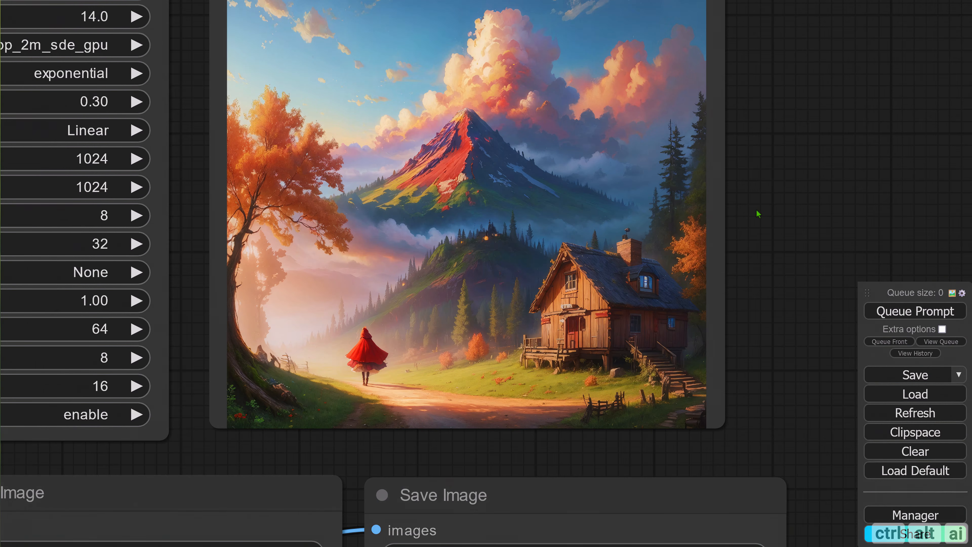
left_click_drag(758, 211, 803, 289)
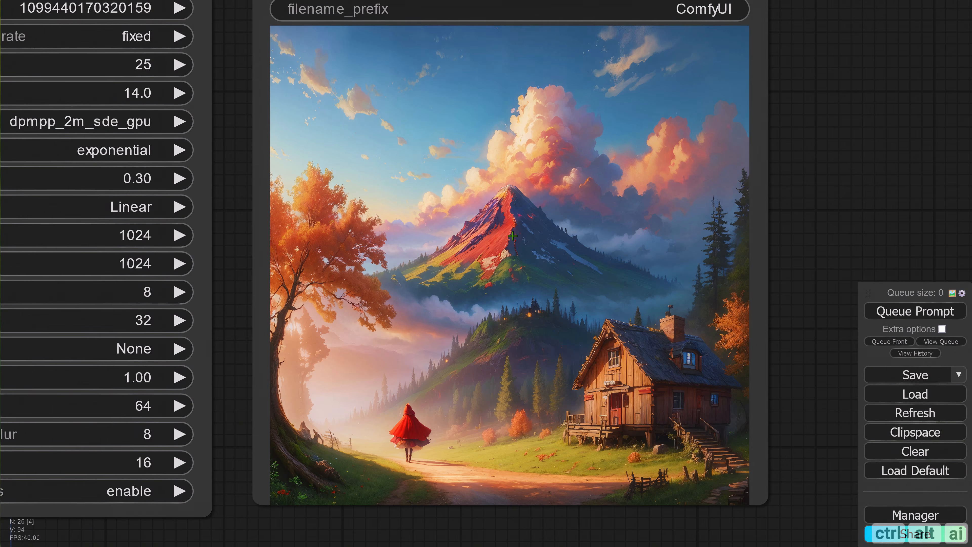
right_click(510, 218)
left_click(515, 221)
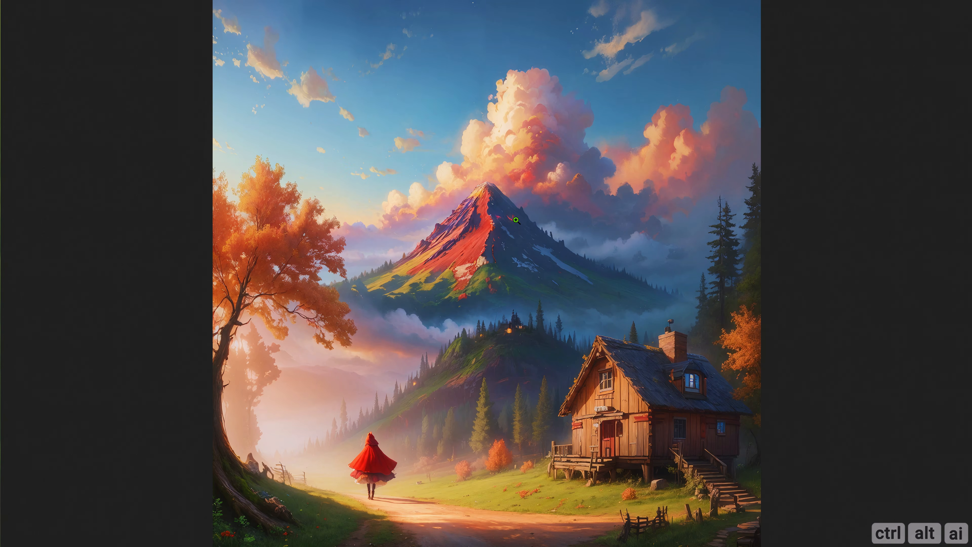
left_click(501, 224)
scroll(505, 257, "down", 6)
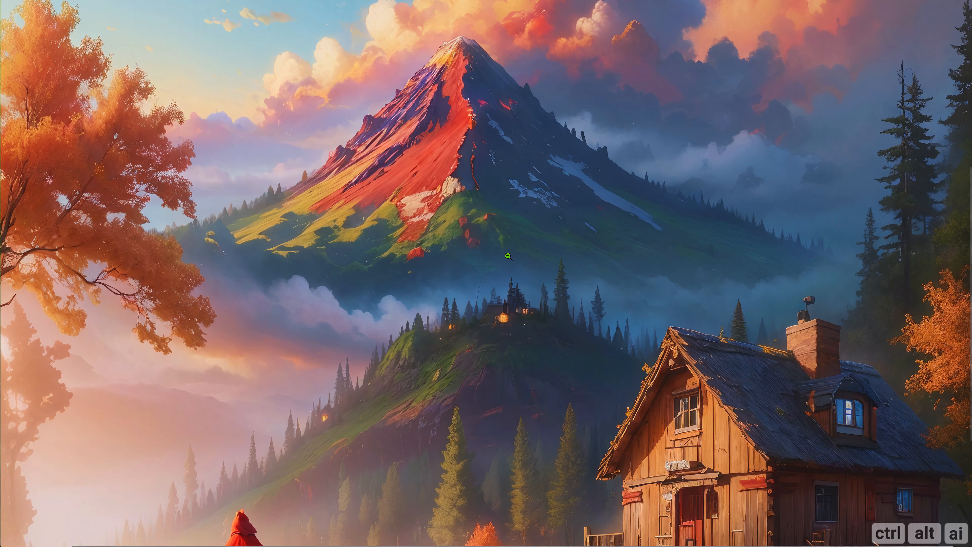
scroll(508, 273, "down", 1)
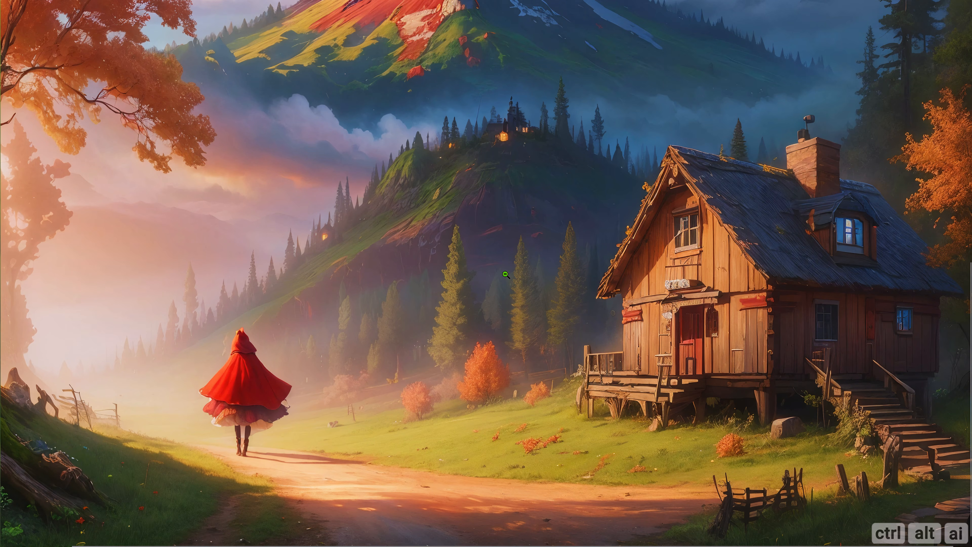
scroll(505, 274, "up", 9)
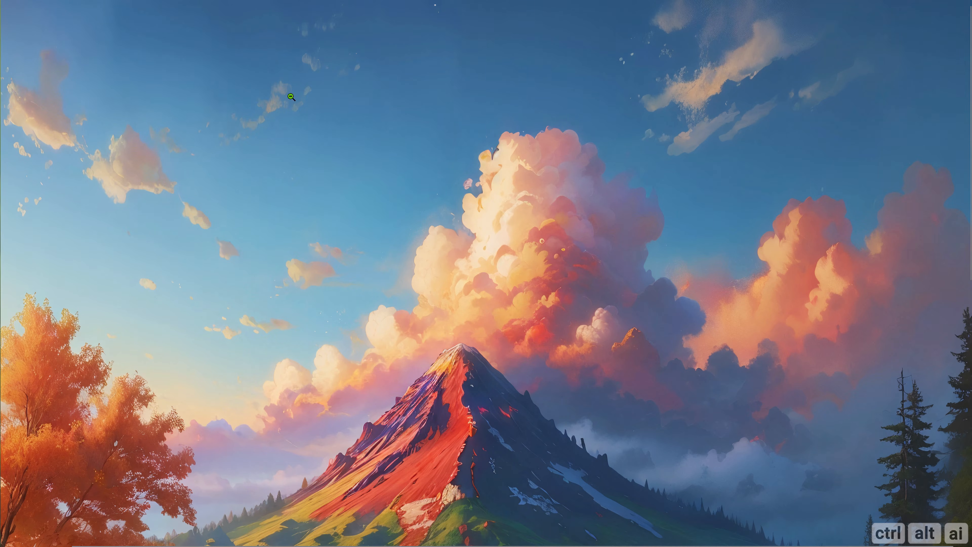
key("ctrl+w")
left_click(827, 161)
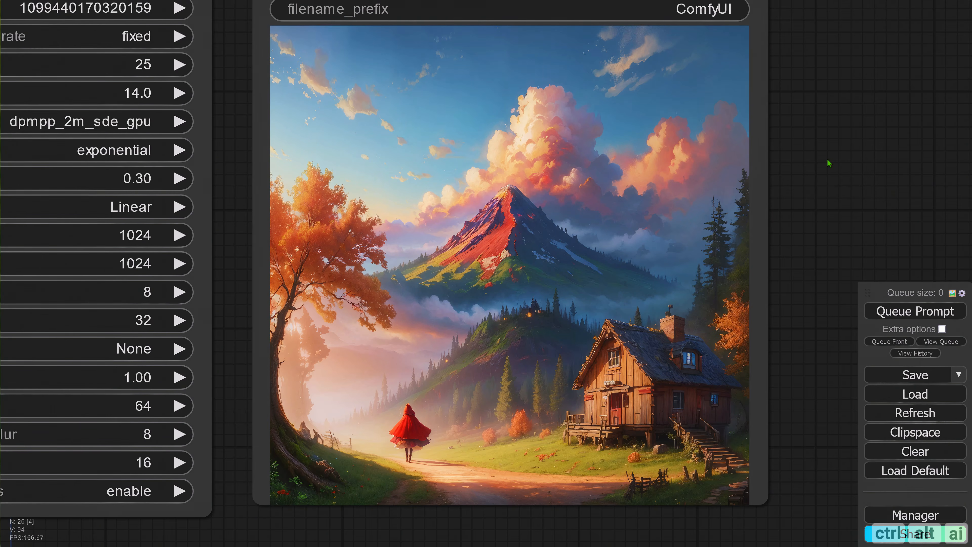
scroll(827, 169, "down", 5)
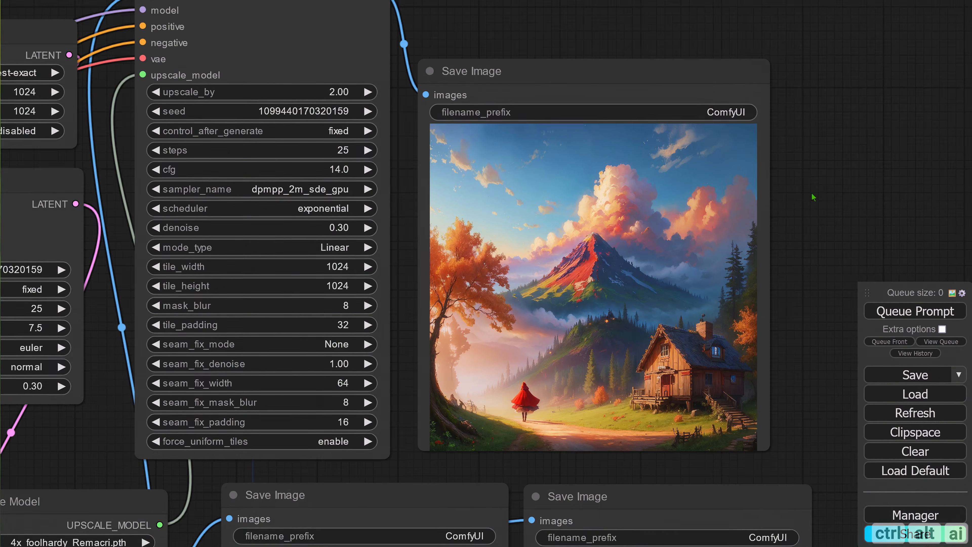
scroll(814, 197, "down", 1)
scroll(813, 197, "down", 1)
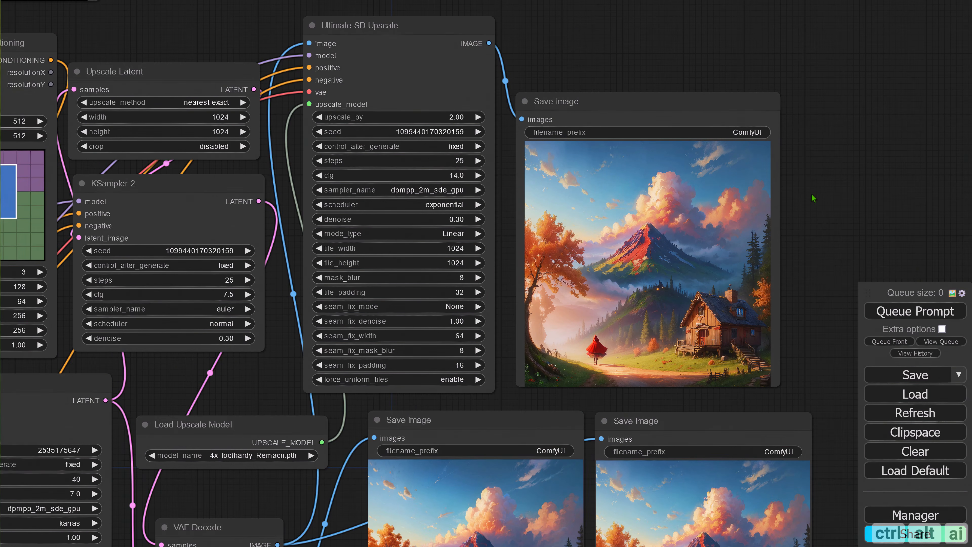
scroll(815, 198, "up", 2)
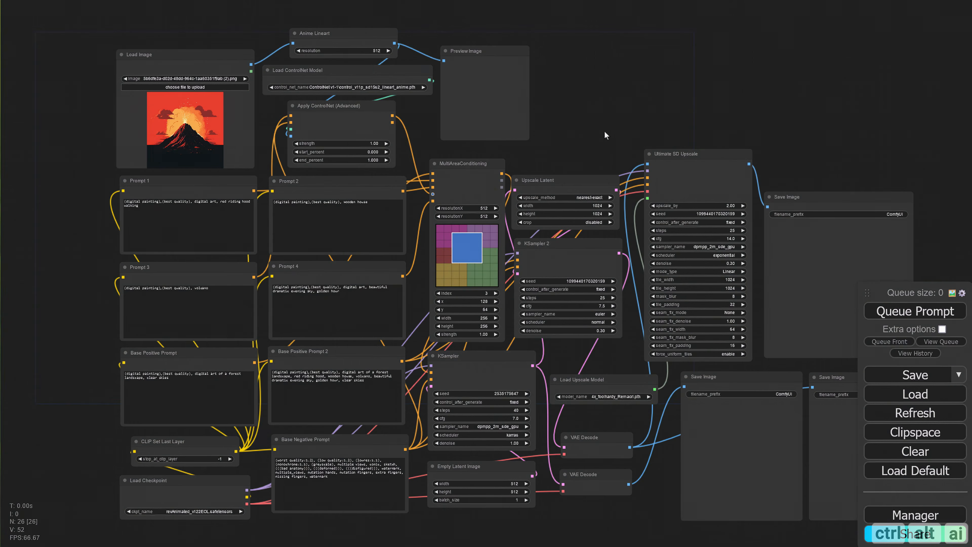
Load the LahMysteriousSDXL_v40.safetensors checkpoint and replace the Base Positive Prompt with the "A anime forest landscape, dark, dusk, night, mystical" text.
scroll(604, 131, "up", 8)
left_click_drag(390, 328, 296, 407)
left_click(176, 283)
key("ctrl+a")
key("ctrl+v")
Paste the long negative description of monochrome, bokeh, 3D, bad anatomy and watermark traits into the Base Negative Prompt.
left_click(421, 417)
key("ctrl+v")
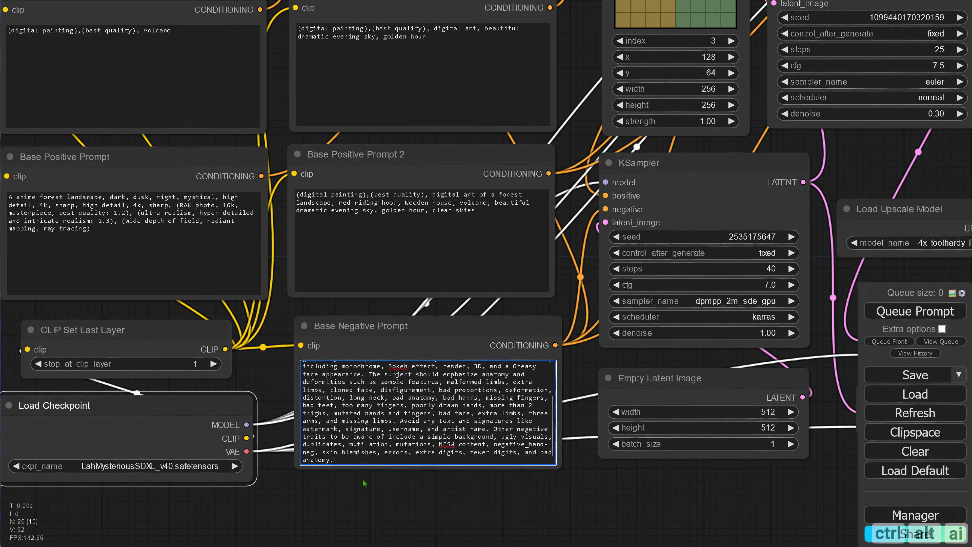
left_click_drag(281, 318, 368, 506)
Put Prompt 3 in place of the removed Prompt 4 below Prompt 2, and delete one conditioning input from MultiAreaConditioning.
left_click_drag(99, 301, 384, 296)
left_click_drag(477, 291, 437, 366)
right_click(488, 237)
left_click(513, 303)
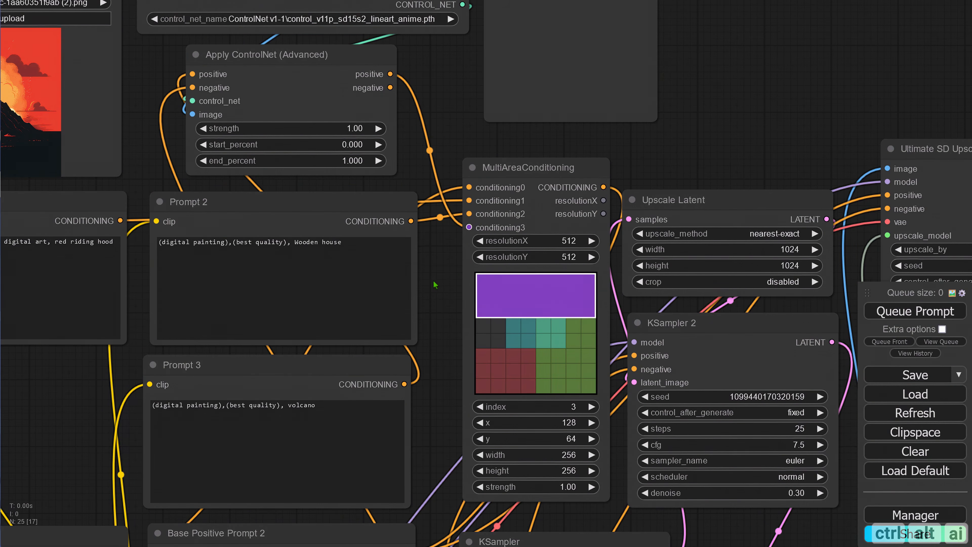
Disconnect the positive input of Apply ControlNet (Advanced) and the conditioning3 input of MultiAreaConditioning.
left_click_drag(434, 283, 452, 273)
left_click_drag(209, 66, 180, 86)
left_click_drag(485, 218, 455, 238)
Replace Prompt 1's text with "anime, a magical white bird, forest, detailed, high detail, 4k, sharp" plus the RAW photo and ultra realism tags.
left_click_drag(456, 260, 645, 240)
left_click(199, 261)
key("ctrl+a")
type("anime, a magical white bird, forest, detailed, high detail, 4k, sharp, (RAW photo, 16k, masterpiece, best quality: 1.2), (ultra realism, hyper detailed and intricate realism: 1.3), (wide depth of field, radiant mapping, ray tracing)")
Replace Prompt 2's text with "anime, a red dragon in the forest, high detail, 4k, sharp" plus the RAW photo and ultra realism tags.
left_click(471, 261)
key("ctrl+a")
type("anime, a red dragon in the forest, high detail, 4k, sharp, (RAW photo, 16k, masterpiece, best quality: 1.2), (ultra realism, hyper detailed and intricate realism: 1.3), (wide depth of field, radiant mapping, ray tracing)")
Replace Prompt 3's text with "Beautiful sky, clouds, sun" and load the flying bird picture into Load Image.
left_click(459, 414)
key("ctrl+a")
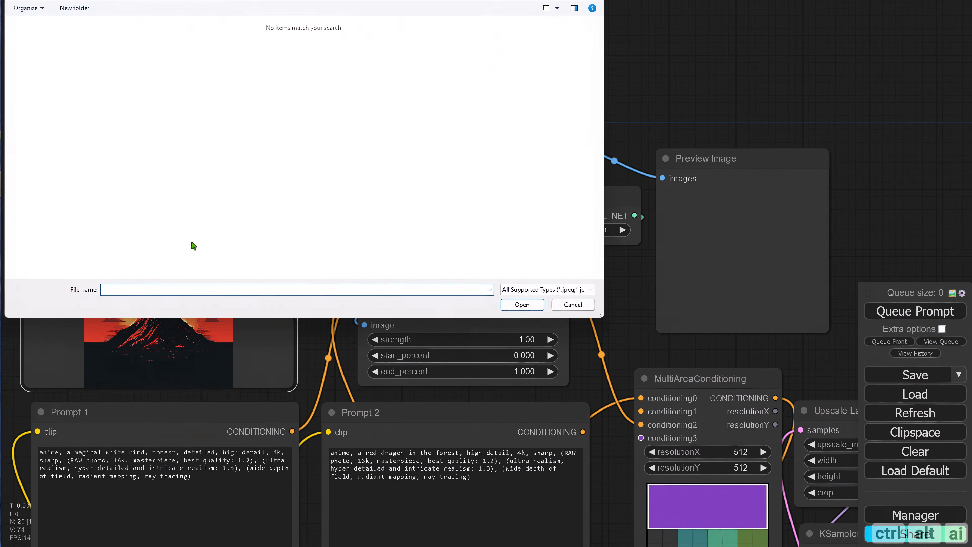
double_click(38, 58)
Replace the lineart preprocessor with a CannyEdgePreprocessor wired between Load Image and Preview Image.
key("Delete")
double_click(332, 118)
type("canny")
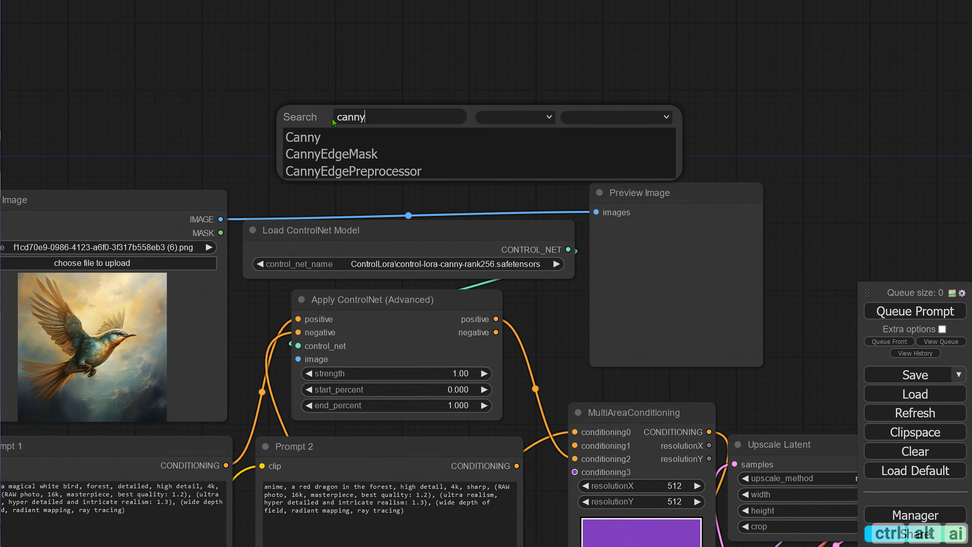
left_click(354, 171)
left_click_drag(220, 219, 286, 131)
left_click_drag(484, 131, 596, 212)
Replace Base Positive Prompt 2's text with "A anime forest landscape, a red dragon, a magical bird, dark, dusk, night, mystical" plus the detail and realism tags.
left_click_drag(37, 498, 38, 150)
left_click(465, 330)
key("ctrl+a")
type("A anime forest landscape, a red dragon, a magical bird, dark, dusk, night, mystical, high detail, 4k, sharp, high detail, 4k, sharp, (RAW photo, 16k, masterpiece, best quality: 1.2), (ultra realism, hyper detailed and intricate realism: 1.3), (wide depth of field, radiant mapping, ray tracing,)")
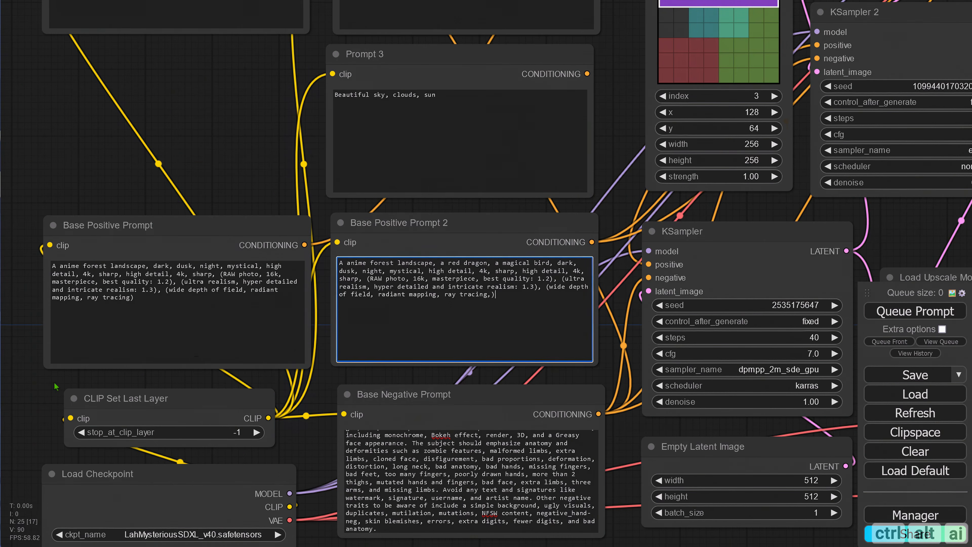
Set the Empty Latent Image size to 1152 × 896.
left_click_drag(827, 478, 601, 385)
left_click(566, 384)
type("1152")
key("Return")
left_click_drag(631, 165, 667, 212)
left_click(556, 285)
key("ctrl+v")
key("Return")
left_click(567, 319)
type("30")
Set KSampler 2 to cfg 14, sampler dpmpp_2m_sde_gpu and scheduler karras.
left_click(568, 286)
type("14")
key("Return")
left_click(568, 302)
left_click(565, 318)
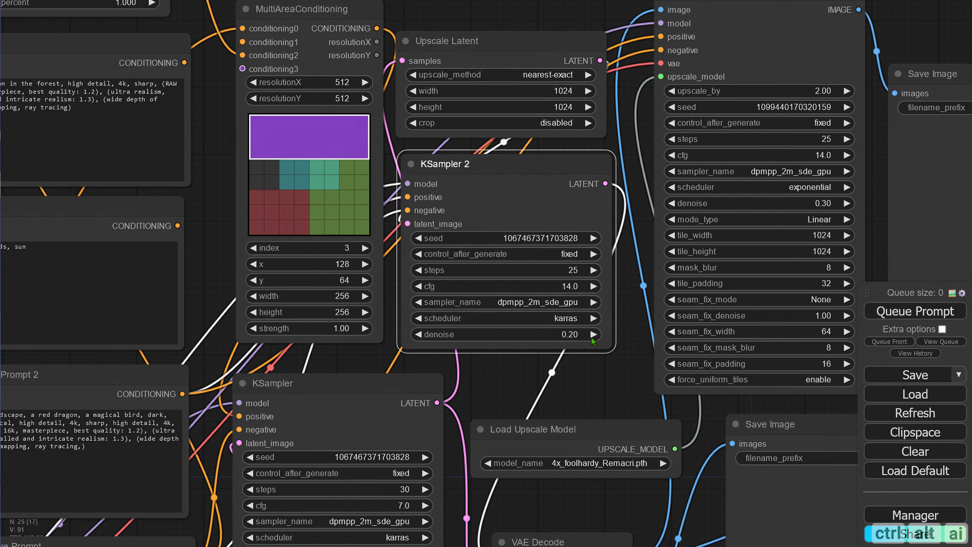
Set Ultimate SD Upscale to scheduler karras, denoise 0.47 and mode type None.
left_click_drag(635, 297, 968, 393)
left_click(634, 239)
left_click(636, 271)
Place area 0 of MultiAreaConditioning at x 0, y 0 with width 512 and height 512.
left_click(449, 346)
left_click(626, 347)
left_click(625, 346)
left_click(626, 379)
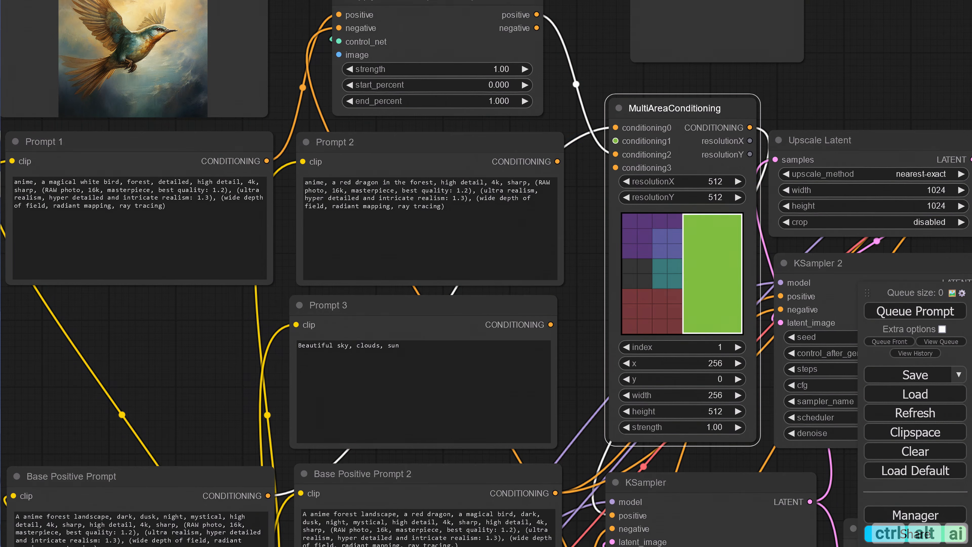
left_click(626, 363)
left_click(626, 347)
left_click(626, 379)
left_click(737, 395)
mouse_move(737, 395)
left_mouse_down()
mouse_move(646, 395)
mouse_move(737, 395)
left_mouse_up()
left_click_drag(722, 184, 642, 141)
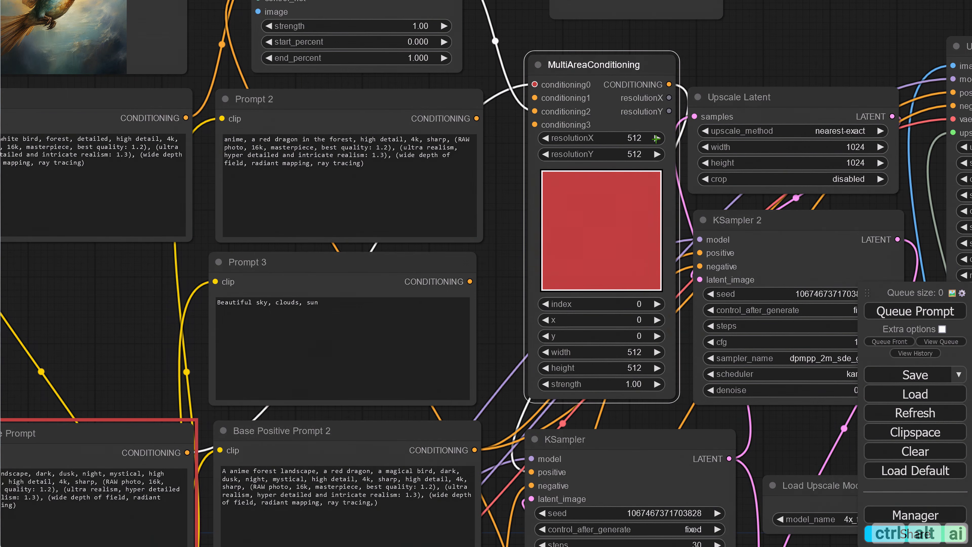
Set MultiAreaConditioning's resolutionX to 1152.
left_click(656, 139)
left_click(656, 138)
left_click(656, 138)
left_click(655, 139)
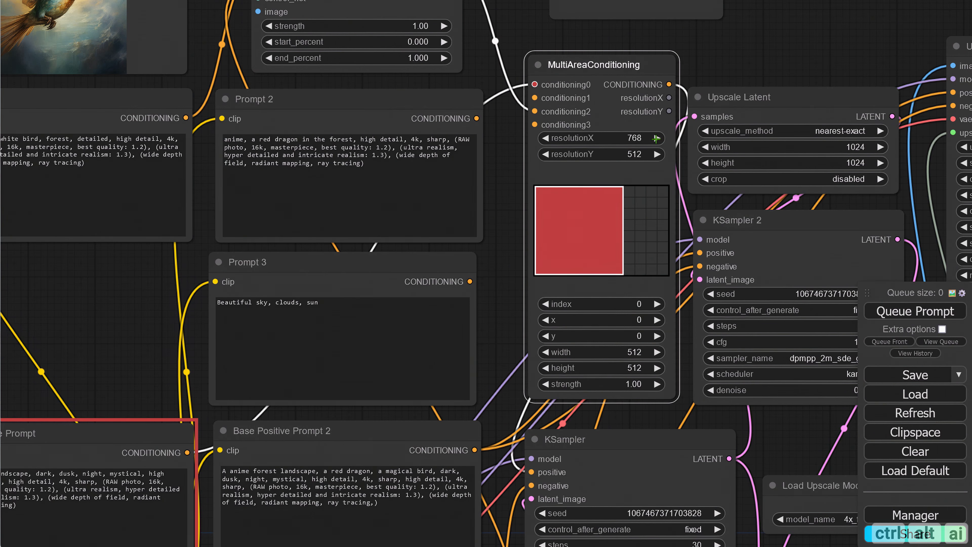
left_click(656, 139)
left_click(656, 138)
left_click(656, 139)
left_click(655, 139)
left_click(656, 139)
left_click(656, 138)
left_click(656, 139)
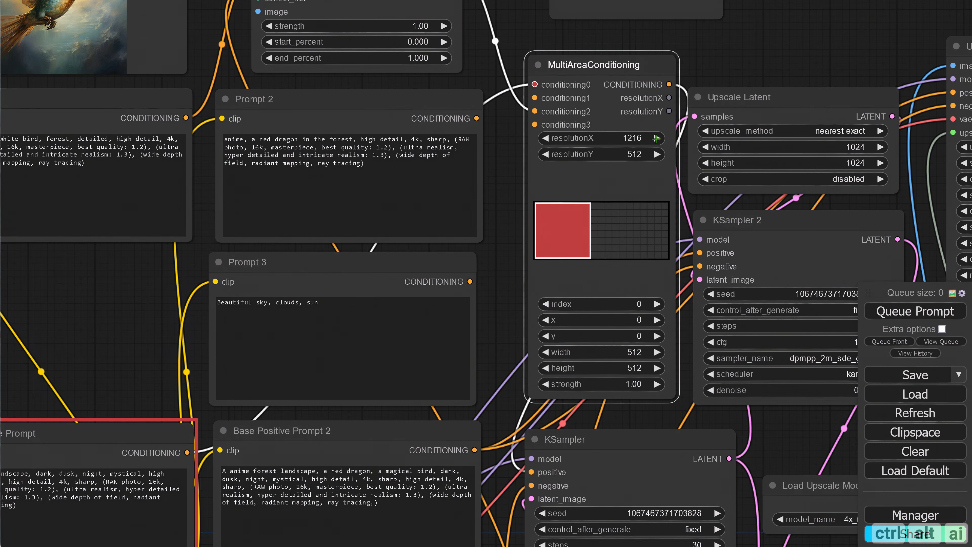
left_click(545, 138)
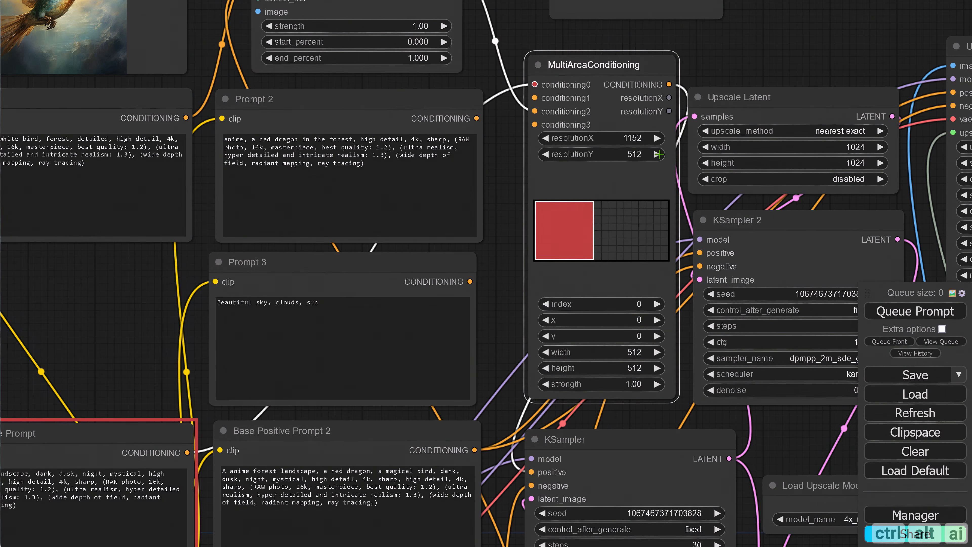
Set MultiAreaConditioning's resolutionY to 896.
left_click(657, 155)
left_click(657, 155)
left_click(657, 154)
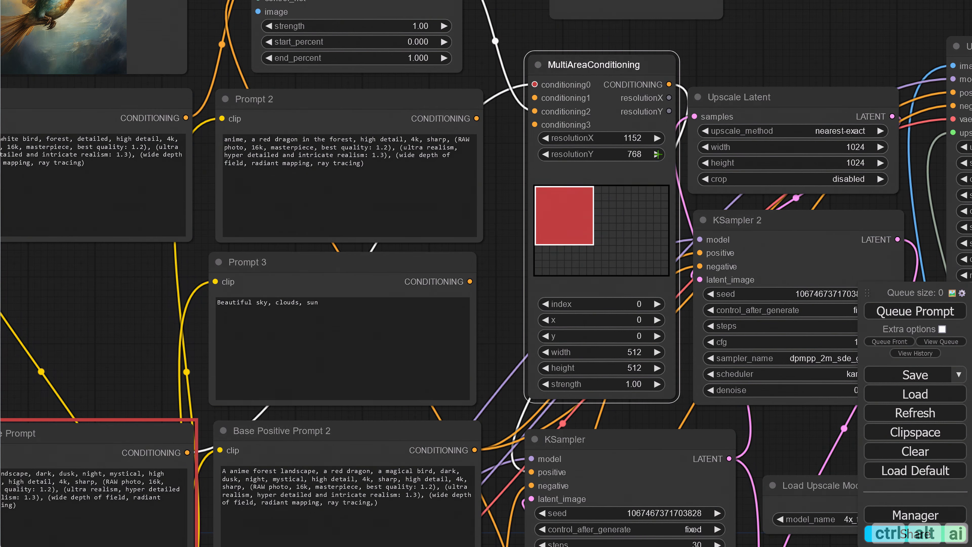
left_click(657, 155)
left_click(657, 155)
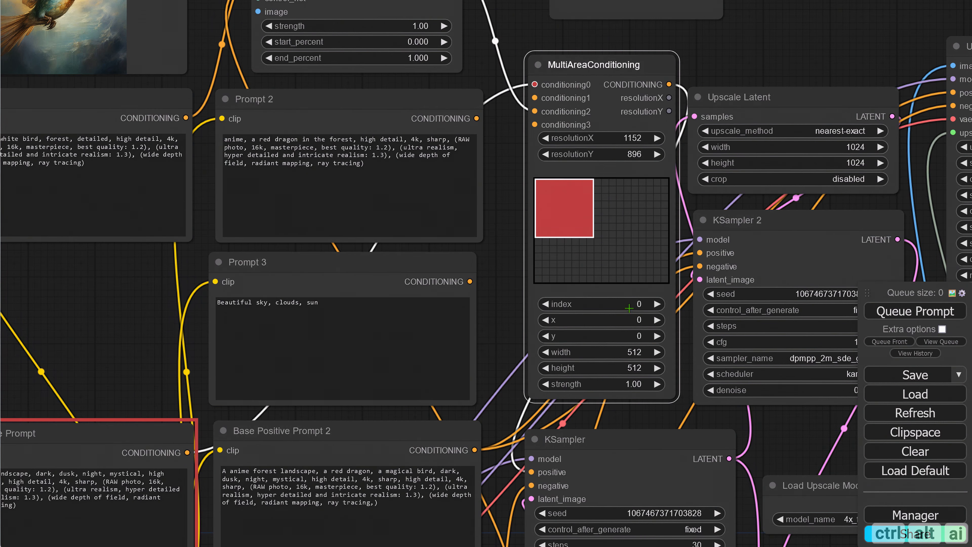
Enlarge area 0 to width 1152 and height 896 so it covers the whole canvas.
left_click(659, 355)
left_click(659, 354)
left_click(659, 353)
left_click(659, 354)
left_click(657, 369)
left_click(657, 368)
Place area 1 at x 128, y 384 with width 512 and height 512.
left_click_drag(507, 303, 590, 342)
left_click(647, 286)
double_click(645, 301)
triple_click(645, 317)
triple_click(645, 318)
double_click(646, 334)
double_click(645, 334)
Place area 2 at x 640, y 256 with width 640 and height 640.
left_click(645, 285)
scroll(491, 257, "down", 1)
scroll(537, 289, "up", 1)
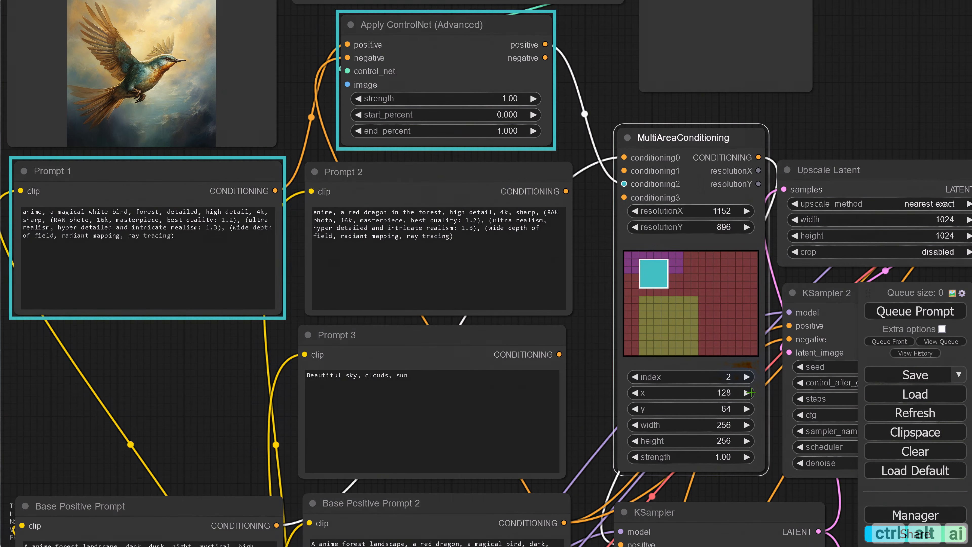
triple_click(746, 394)
triple_click(746, 395)
double_click(746, 394)
triple_click(748, 410)
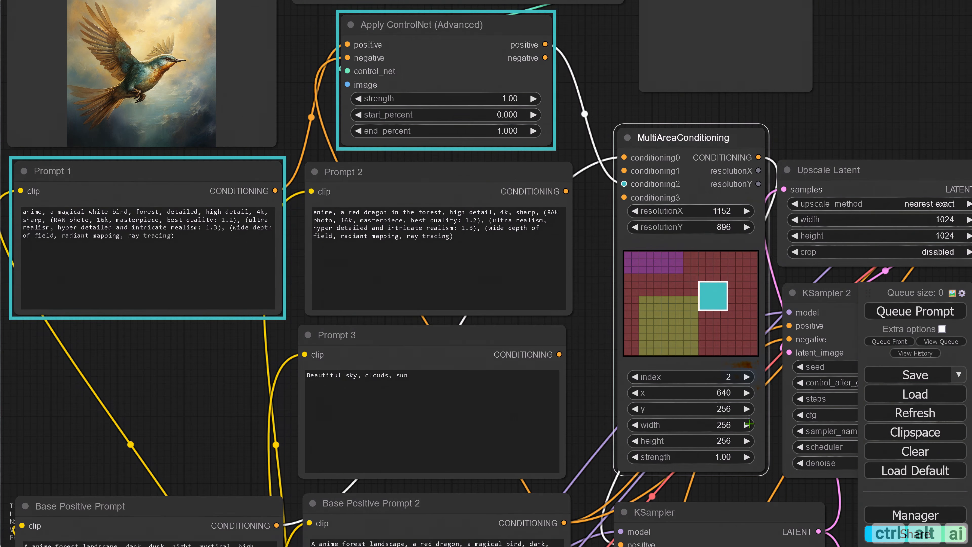
triple_click(749, 423)
triple_click(748, 424)
triple_click(750, 442)
triple_click(750, 441)
Widen area 3 across the full canvas and increase its height to about half the canvas.
left_click(747, 378)
left_click(747, 425)
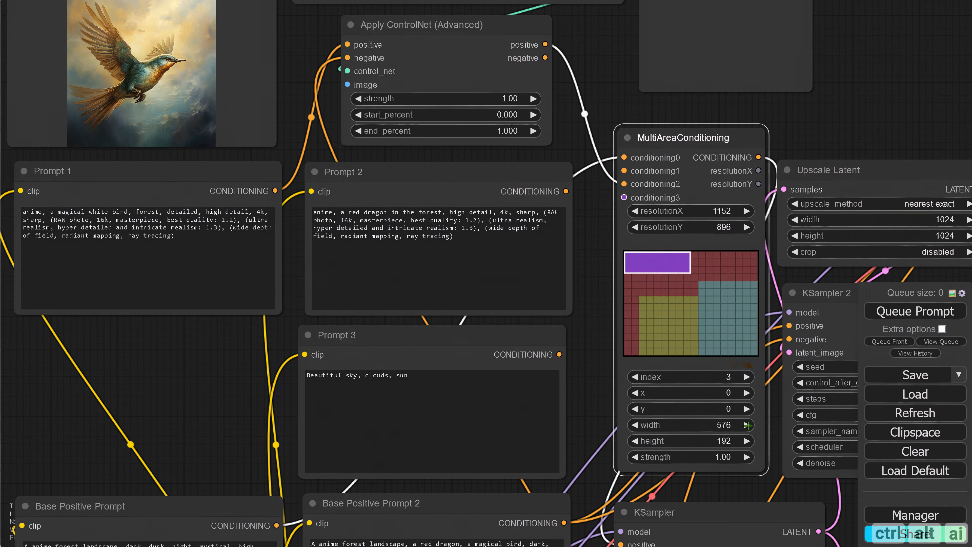
triple_click(746, 424)
triple_click(746, 425)
triple_click(746, 425)
double_click(746, 440)
double_click(746, 441)
double_click(635, 377)
left_click(746, 377)
left_click(595, 302)
scroll(595, 302, "down", 1)
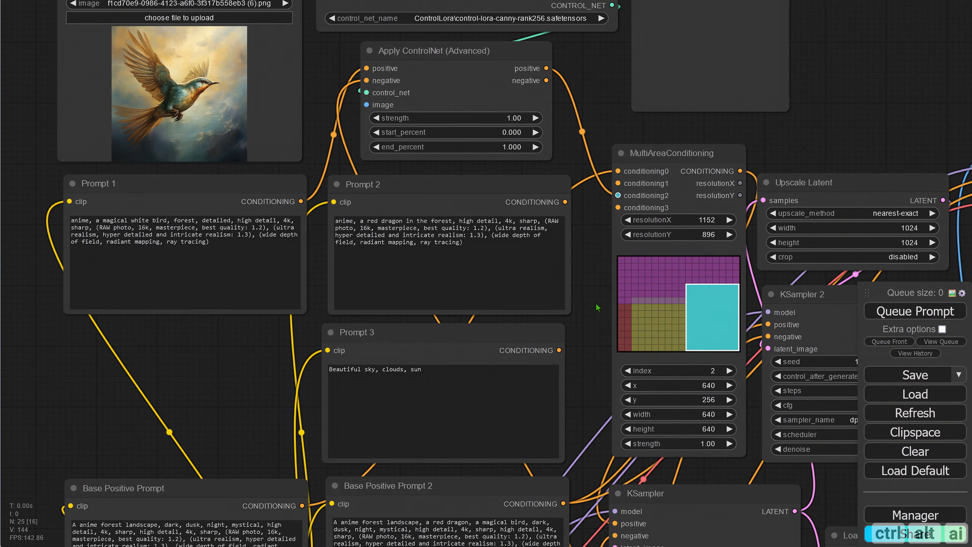
Set Upscale Latent to 1152 × 896 and the Canny preprocessor's resolution to 1152.
left_click_drag(597, 307, 616, 15)
left_click_drag(592, 494, 115, 536)
left_click_drag(647, 283, 846, 468)
left_click(430, 186)
left_click(430, 186)
left_click(272, 200)
left_click_drag(328, 41, 609, 191)
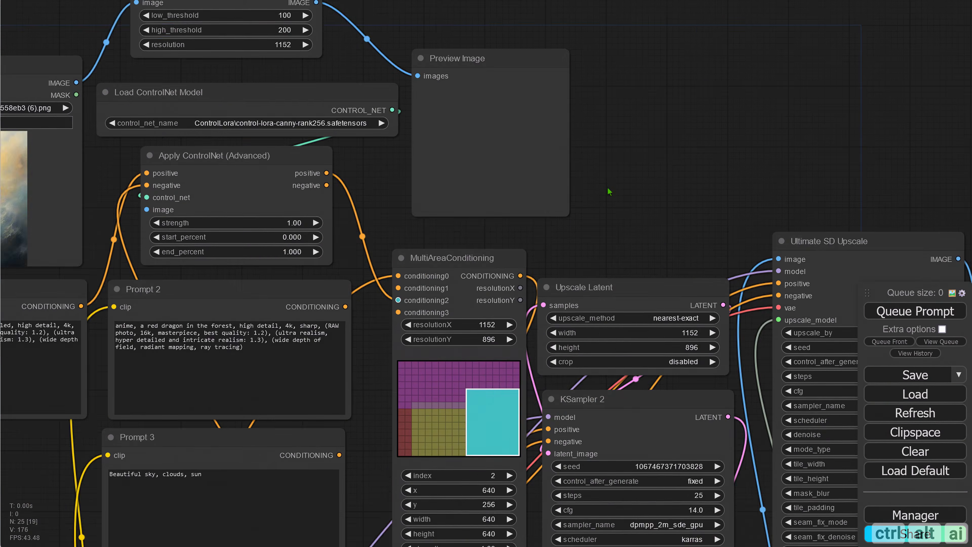
Arrange and enlarge the Save Image nodes beside the upscaler, and queue the prompt.
scroll(609, 191, "down", 4)
left_click_drag(536, 298, 748, 287)
left_click_drag(456, 471, 586, 469)
left_click_drag(620, 250, 502, 254)
left_click_drag(621, 468, 757, 469)
left_click_drag(421, 34, 421, 106)
left_click_drag(175, 504, 451, 495)
left_click(915, 311)
scroll(436, 165, "up", 4)
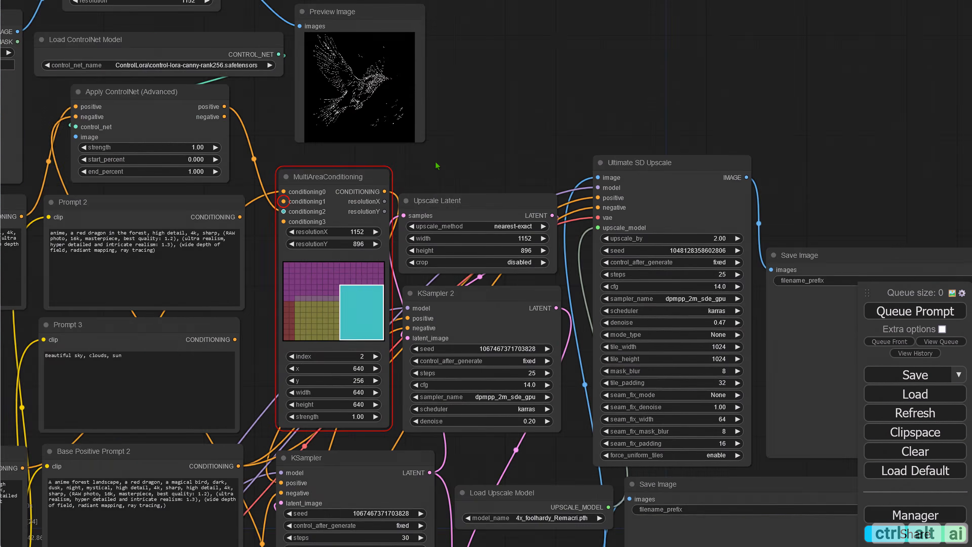
Connect Apply ControlNet's positive output to conditioning1, Prompt 2 to conditioning2 and Prompt 3 to conditioning3 of MultiAreaConditioning.
left_click_drag(436, 165, 702, 188)
left_click(495, 321)
left_click_drag(447, 114, 518, 228)
left_click_drag(466, 247, 519, 240)
left_click_drag(460, 396, 519, 253)
left_click(528, 416)
scroll(394, 38, "down", 8)
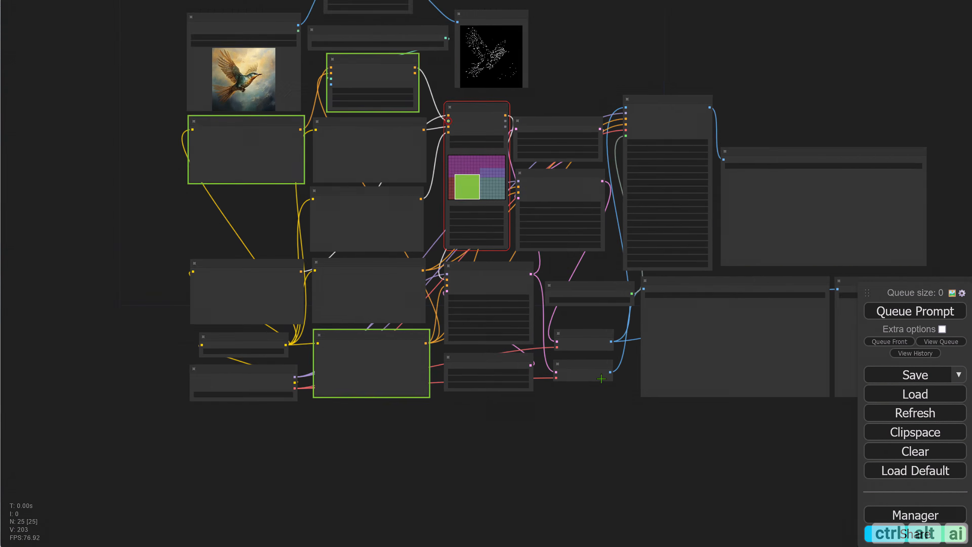
Connect the Canny preprocessor's output to Apply ControlNet's image input and queue the prompt again.
left_click(915, 311)
left_click_drag(785, 409, 746, 476)
left_click_drag(372, 58, 300, 146)
left_click(915, 311)
Move the overlapping Save Image nodes apart so the generated forest pictures can be compared.
scroll(738, 486, "up", 5)
left_click_drag(738, 486, 627, 488)
left_click_drag(761, 234, 668, 198)
scroll(627, 489, "up", 5)
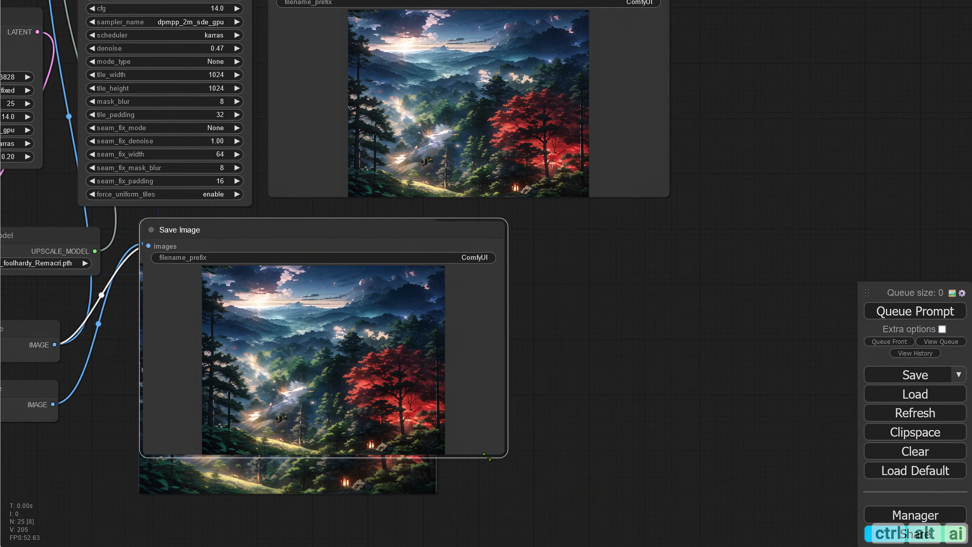
left_click_drag(306, 229, 536, 231)
scroll(536, 345, "down", 3)
left_click_drag(523, 386, 565, 449)
left_click_drag(413, 160, 466, 93)
left_click_drag(722, 339, 860, 111)
left_click_drag(508, 505, 488, 500)
left_click_drag(198, 326, 474, 384)
scroll(411, 327, "up", 1)
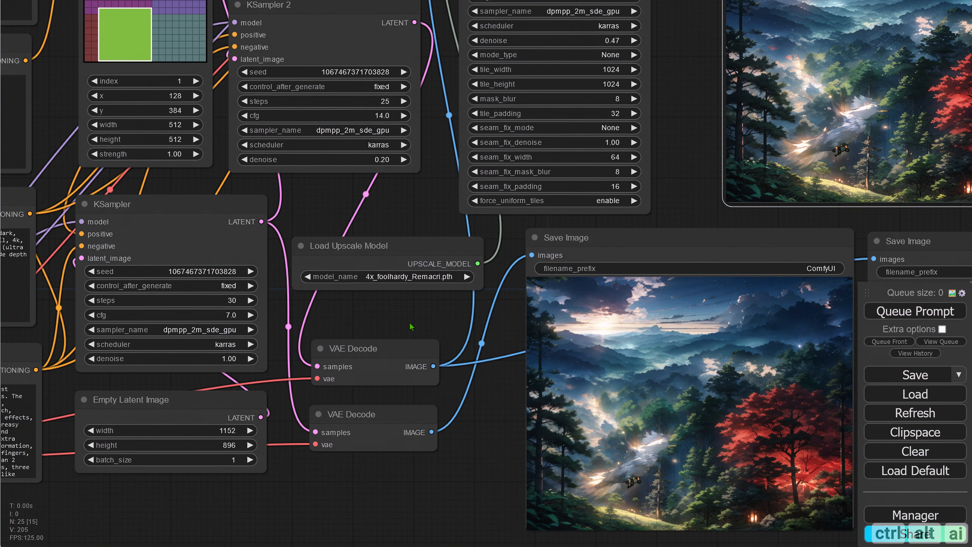
scroll(411, 327, "up", 1)
scroll(411, 326, "up", 1)
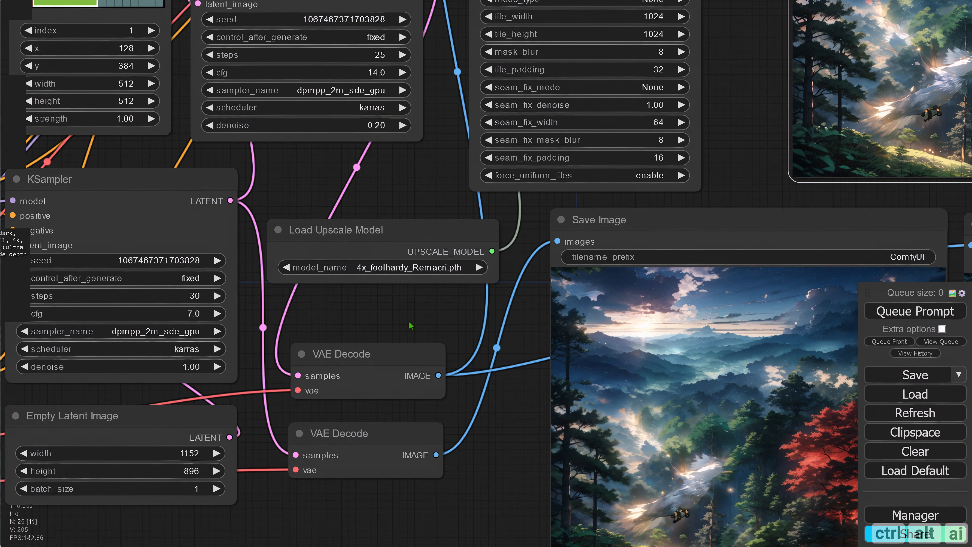
scroll(406, 317, "down", 1)
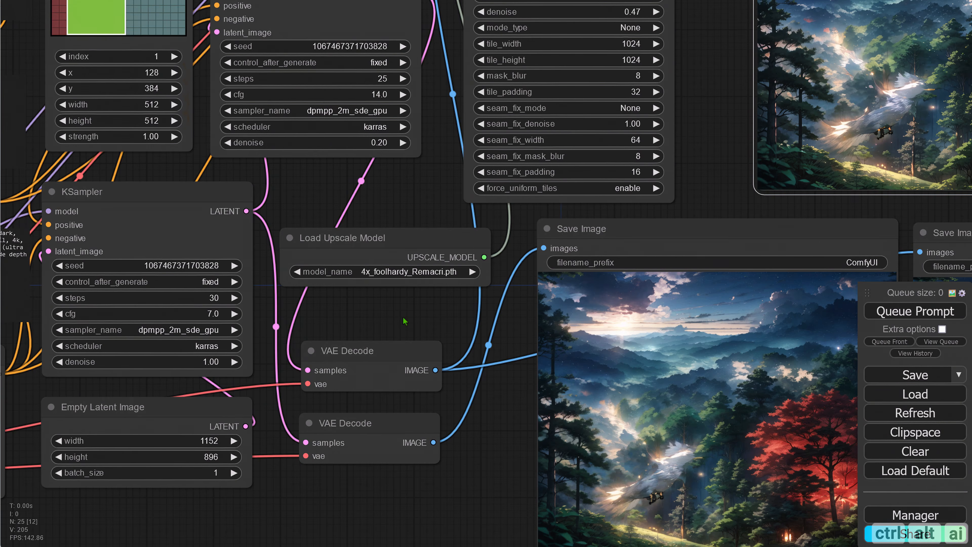
scroll(403, 316, "down", 1)
scroll(398, 322, "up", 1)
Set the strength of area 0 in MultiAreaConditioning to 3.
left_click_drag(371, 319, 577, 445)
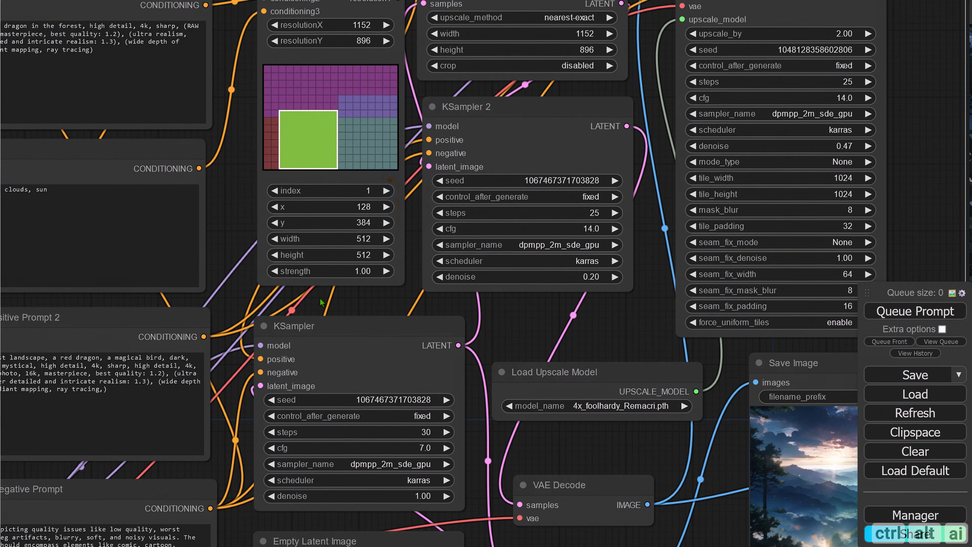
left_click(276, 190)
left_click(363, 272)
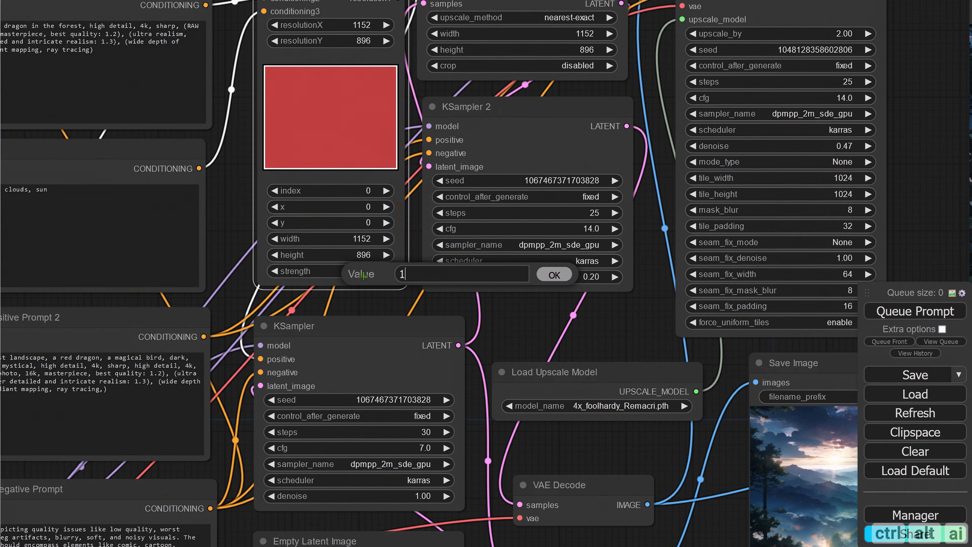
key("BackSpace")
type("3")
left_click(554, 275)
Set the strength of area 1 to 3 and switch to area 2.
left_click(387, 191)
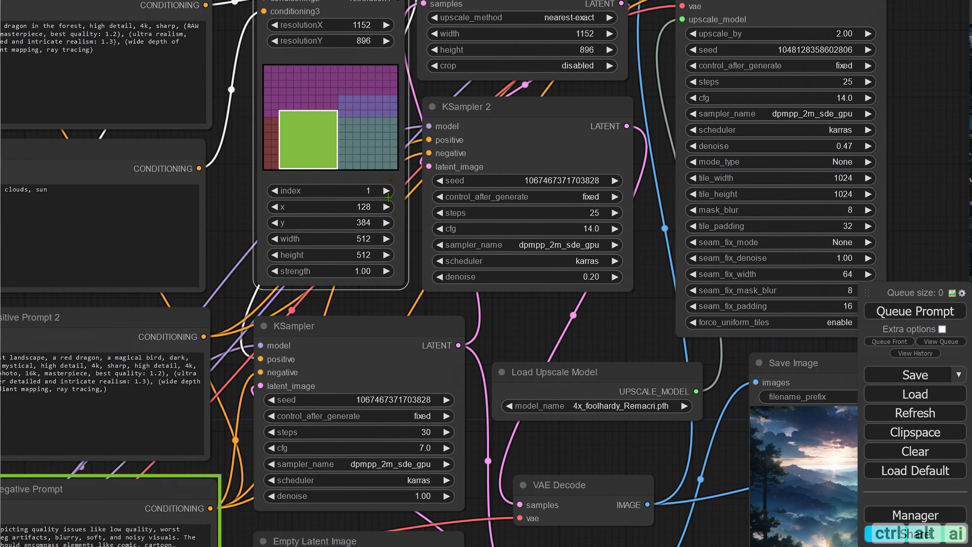
left_click(373, 271)
key("BackSpace")
type("3")
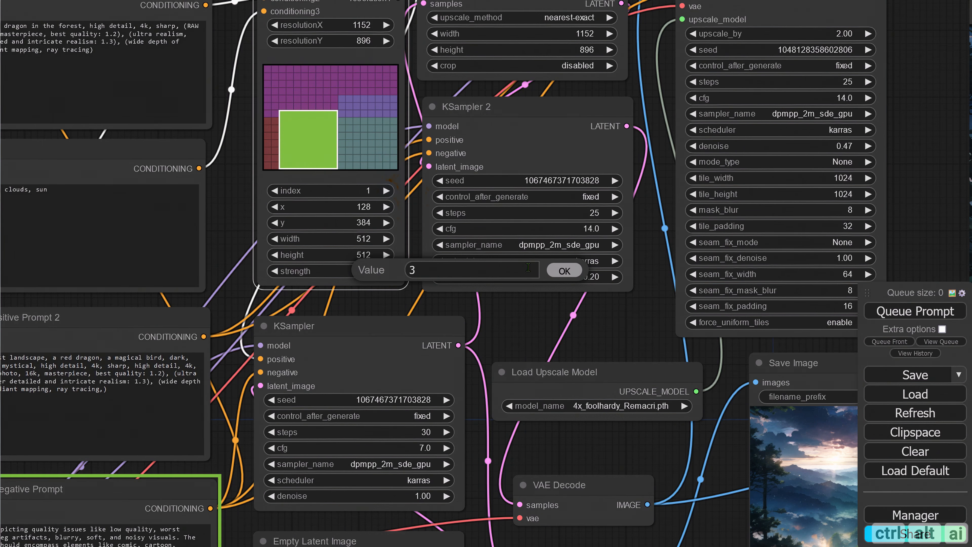
left_click(561, 271)
left_click(386, 192)
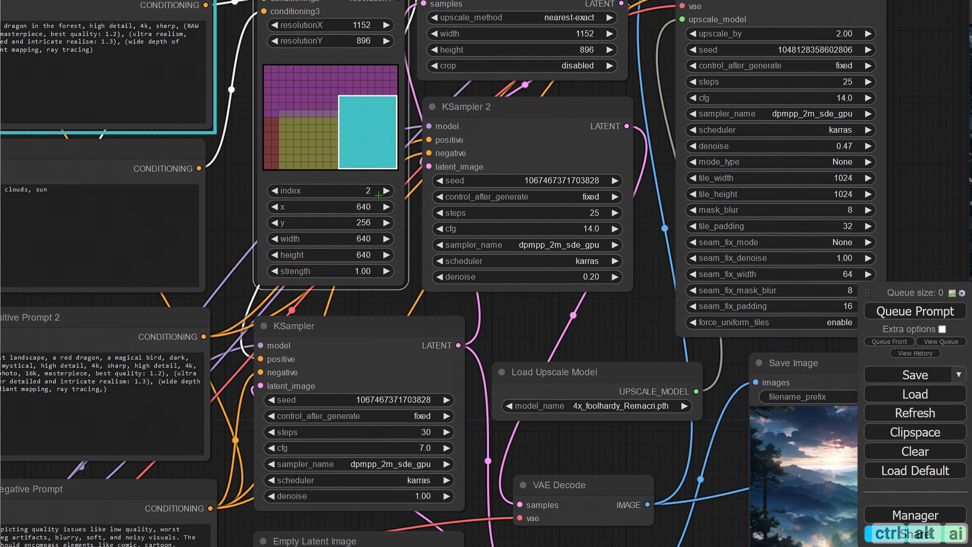
Set the strength of area 2 in MultiAreaConditioning to 3 and return to area 1.
left_click(372, 278)
key("BackSpace")
type("3")
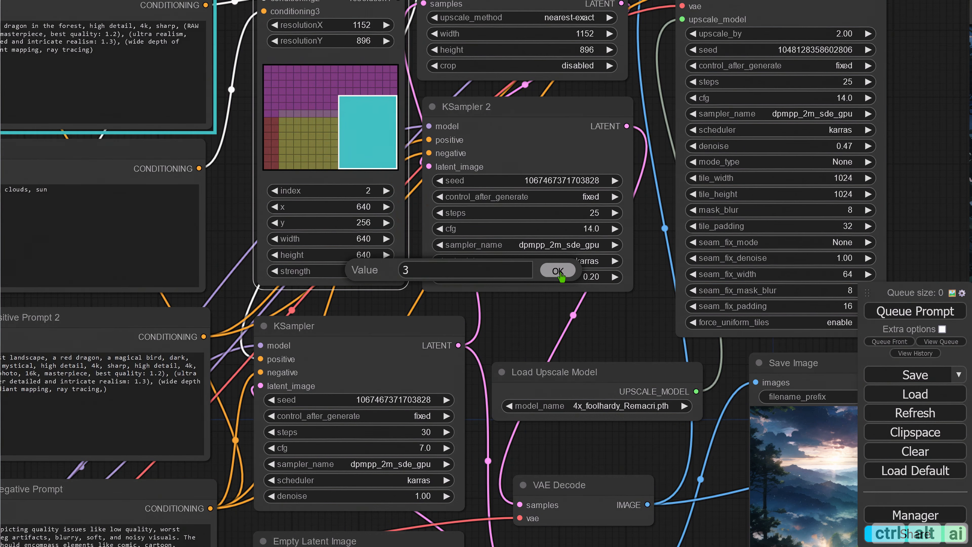
left_click(563, 275)
left_click(385, 190)
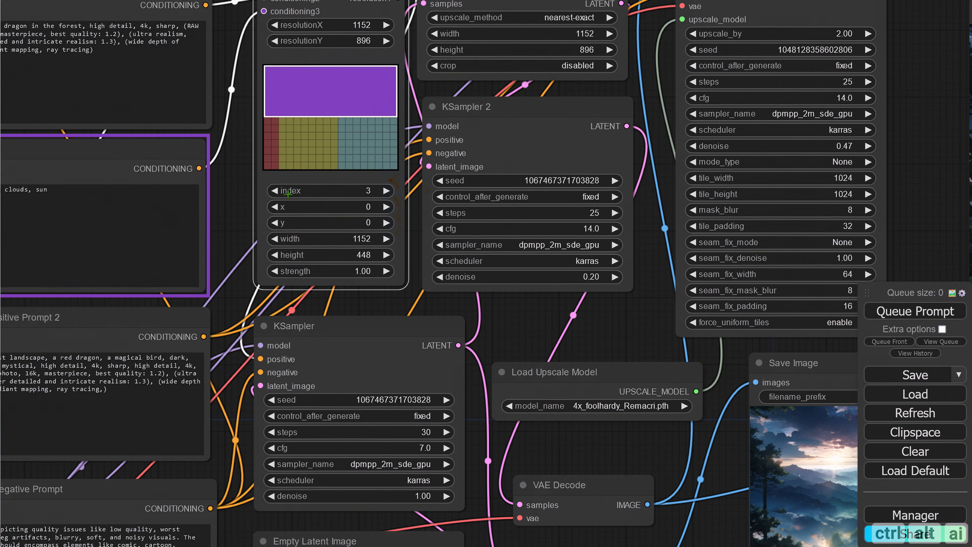
left_click(277, 191)
left_click(276, 191)
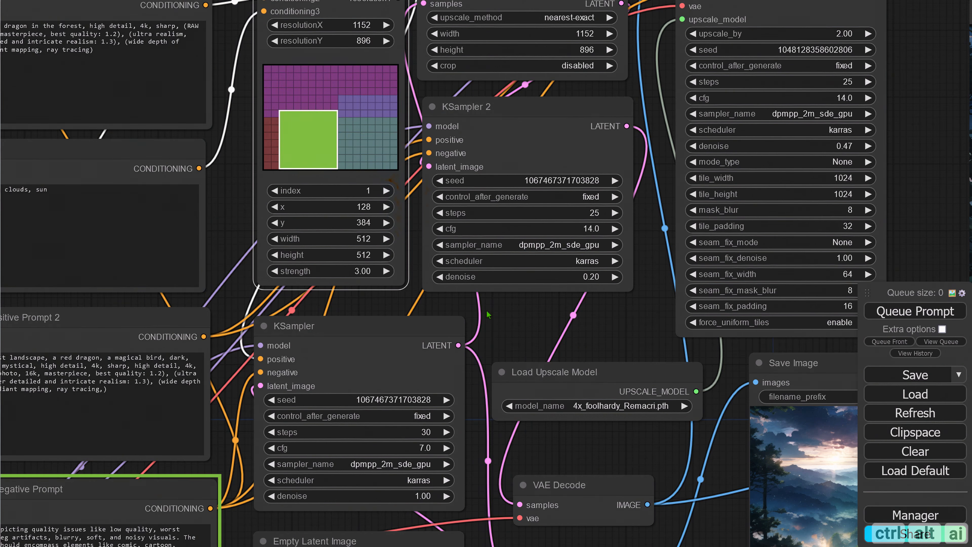
Queue the prompt again with the new area strengths.
left_click(503, 320)
left_click_drag(605, 343, 599, 338)
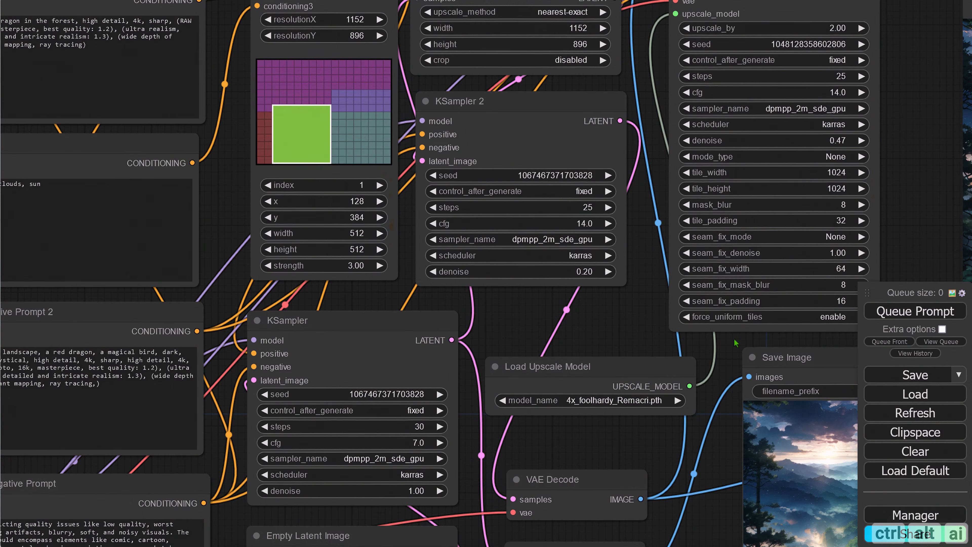
scroll(610, 346, "down", 8)
scroll(460, 480, "up", 5)
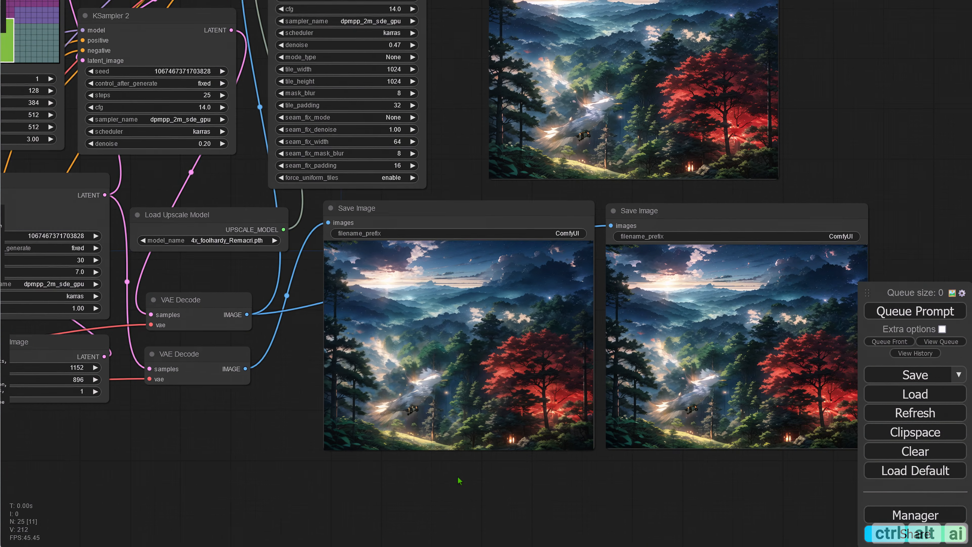
left_click_drag(460, 480, 418, 480)
left_click_drag(572, 495, 547, 546)
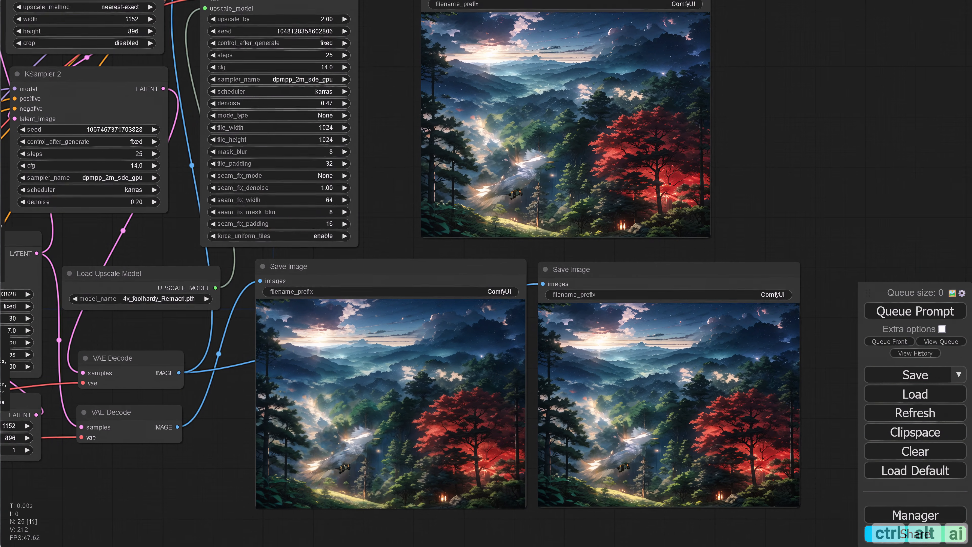
key("ctrl+Return")
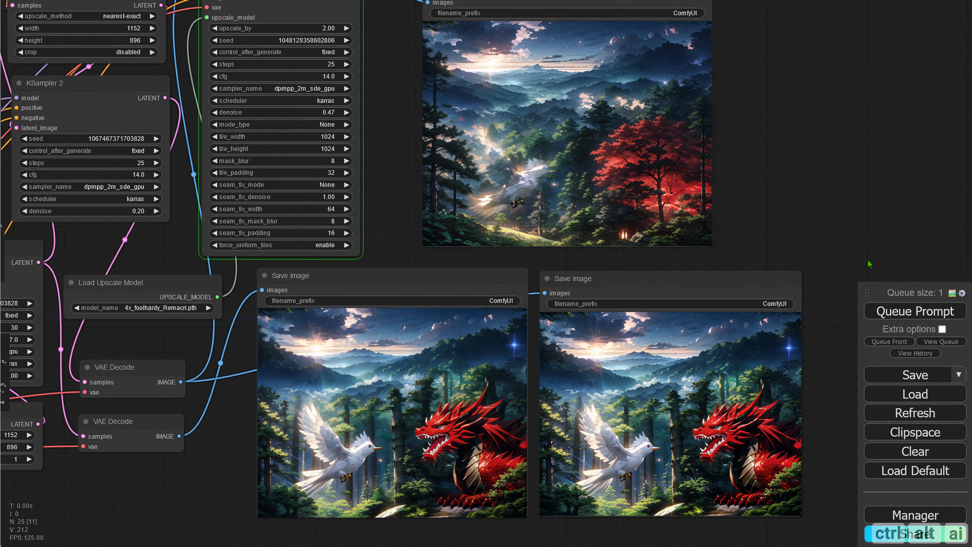
Open the upscaled picture at full size and magnify the bird and dragon to examine their detail.
left_click_drag(838, 229, 836, 259)
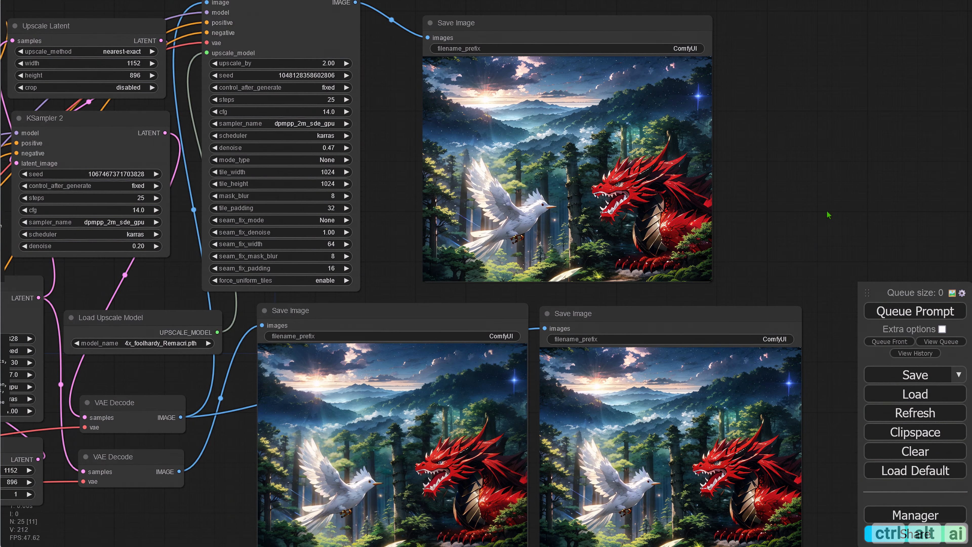
left_click_drag(827, 211, 784, 237)
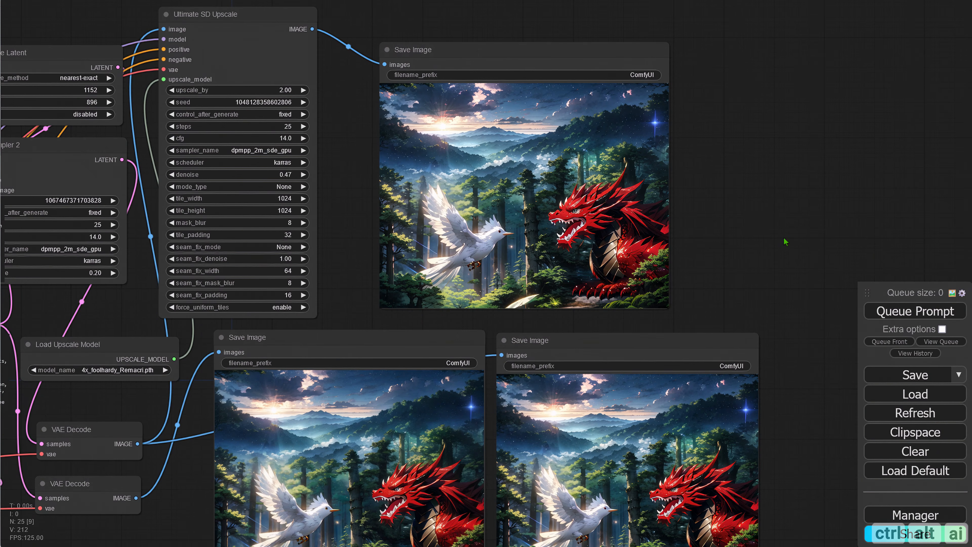
right_click(532, 168)
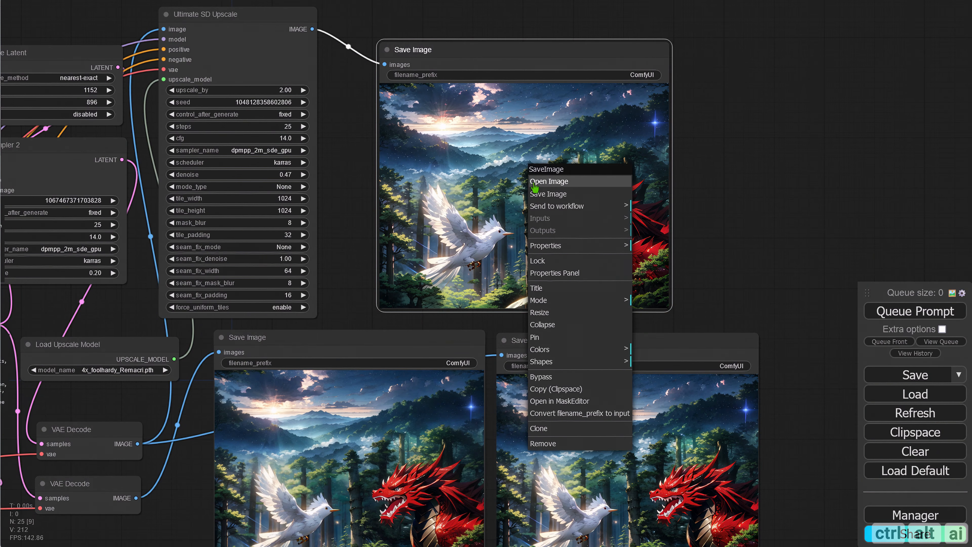
left_click(546, 184)
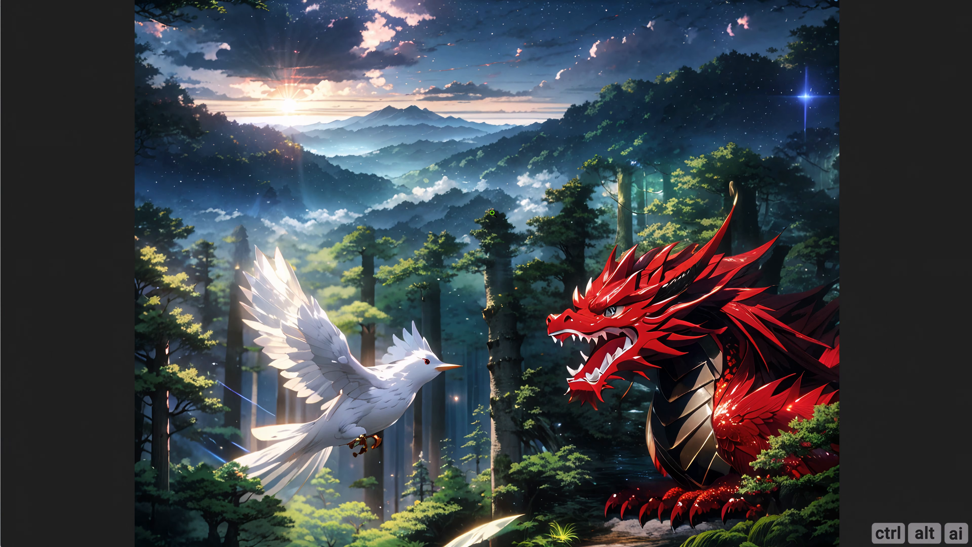
left_click(440, 238)
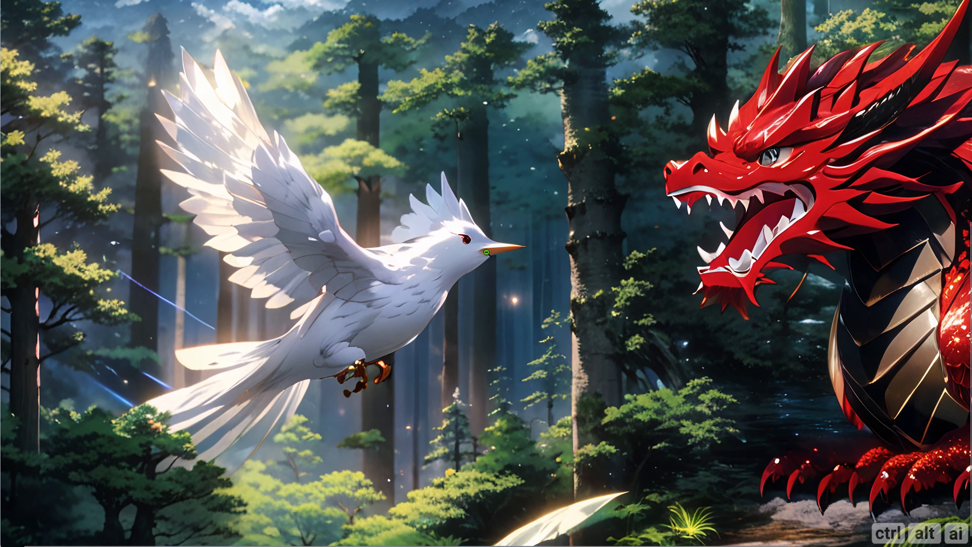
left_click(679, 262)
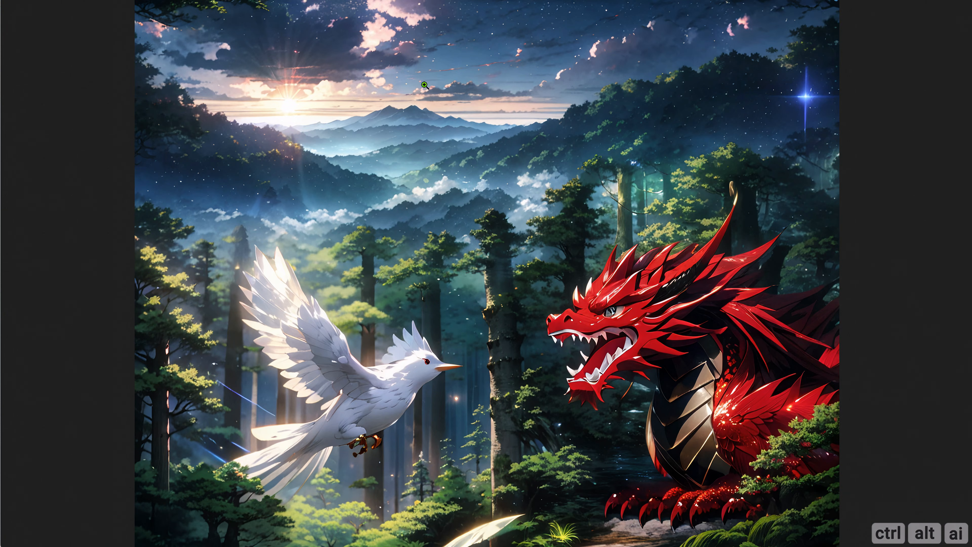
left_click(385, 181)
Rename the Prompt 3 node as "Base Negative Prompt 2".
scroll(459, 230, "down", 5)
scroll(483, 240, "up", 3)
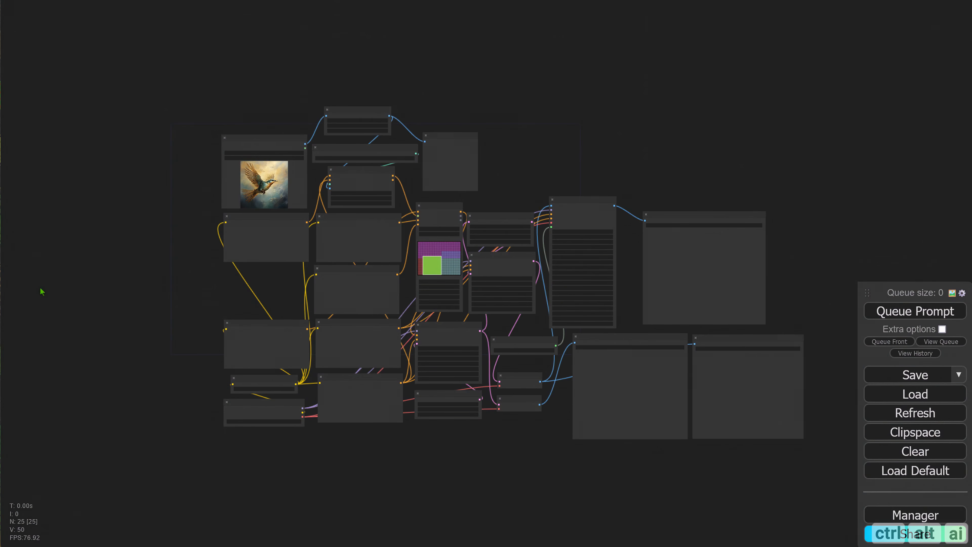
scroll(180, 364, "up", 5)
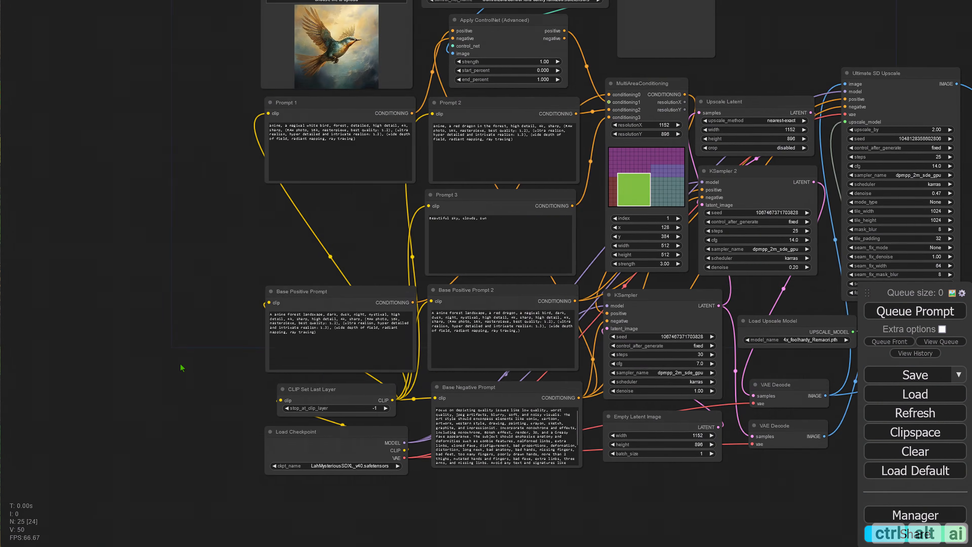
scroll(405, 495, "up", 1)
left_click_drag(194, 73, 239, 278)
right_click(395, 164)
left_click(423, 237)
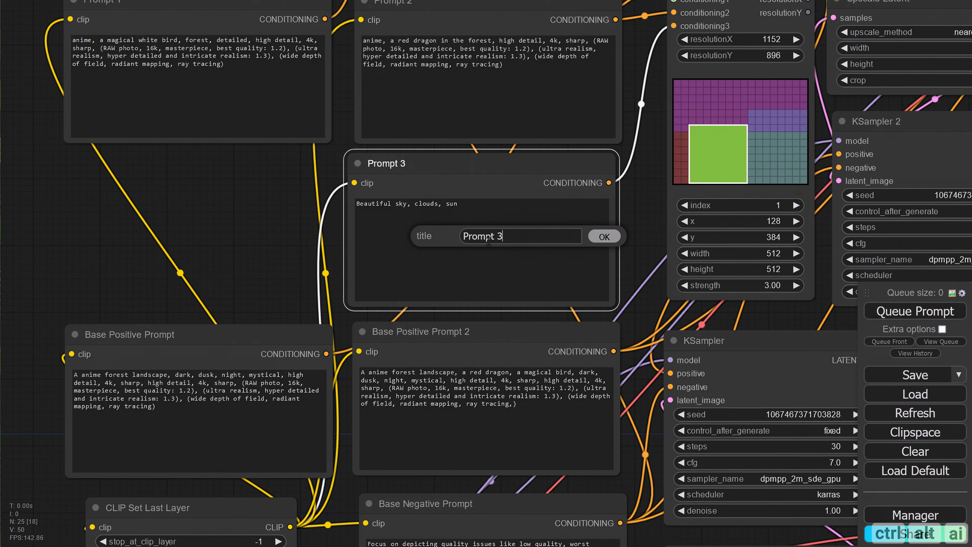
left_click_drag(506, 236, 437, 238)
type("Base Negative Prompt 2")
key("Return")
Arrange both Base Positive Prompt nodes in one row, with Base Negative Prompt and Base Negative Prompt 2 directly beneath them.
left_click_drag(153, 334, 146, 170)
left_click_drag(436, 164, 127, 343)
left_click_drag(479, 331, 471, 173)
left_click_drag(193, 342, 499, 338)
left_click_drag(493, 503, 192, 335)
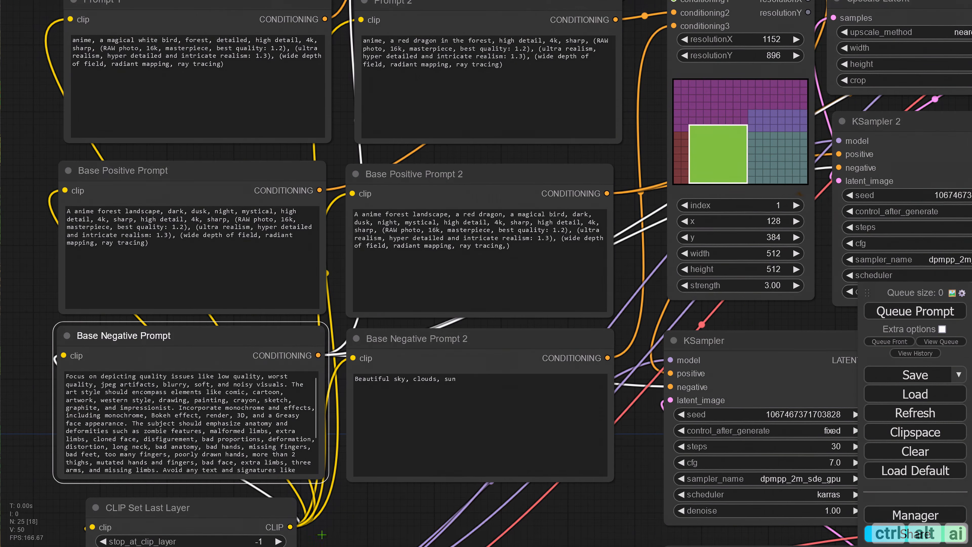
Delete the CLIP Set Last Layer node and set the checkpoint to Realistic_Vision_V5.1.safetensors.
left_click_drag(321, 532, 381, 376)
left_click(267, 359)
key("Delete")
left_click_drag(268, 429, 278, 355)
left_click(298, 412)
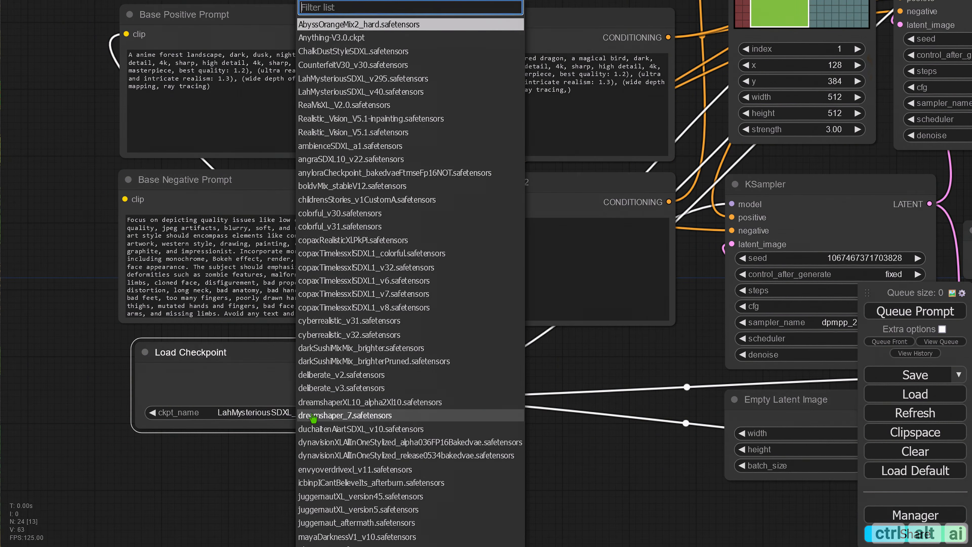
scroll(373, 396, "down", 1)
left_click(373, 125)
Put Prompt 1 in place of the removed Prompt 2 and disconnect the conditioning inputs of MultiAreaConditioning.
left_click_drag(655, 350, 568, 423)
left_click_drag(17, 176, 118, 431)
left_click_drag(347, 175, 627, 178)
left_click_drag(354, 222, 218, 222)
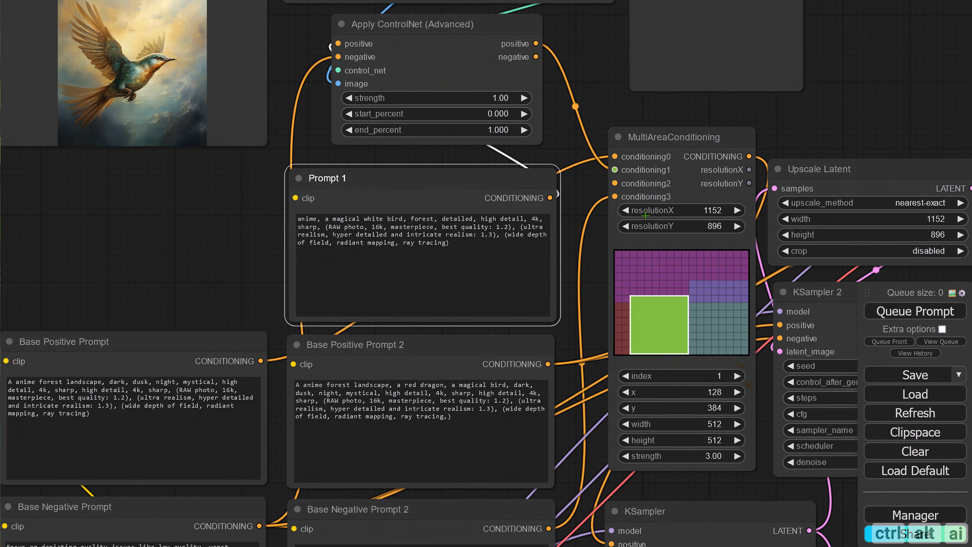
left_click_drag(614, 170, 588, 177)
left_click_drag(615, 156, 668, 324)
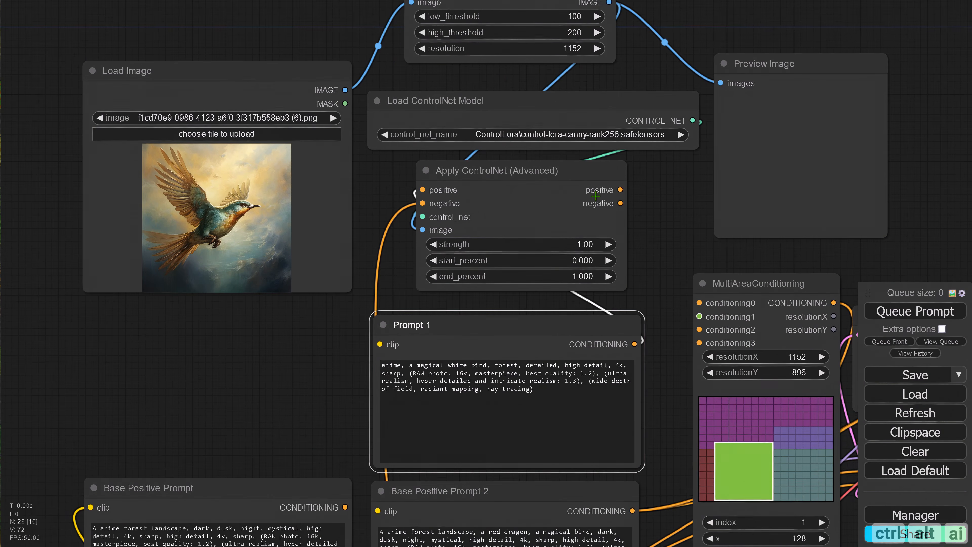
Rearrange the Load Image, Load ControlNet Model, Canny Edge, Apply ControlNet and Preview Image nodes into a compact layout above the prompts.
left_click_drag(298, 89, 294, 257)
left_click_drag(303, 134, 343, 194)
mouse_move(515, 47)
left_mouse_down()
mouse_move(248, 174)
mouse_move(529, 48)
left_mouse_up()
left_click_drag(527, 170, 166, 234)
left_click_drag(546, 237, 527, 247)
left_click_drag(550, 51, 529, 140)
left_click_drag(800, 127, 742, 146)
left_click_drag(274, 282, 307, 108)
Load the portrait of the dark-haired woman from the Project Images folder into the Load Image node.
left_click(308, 190)
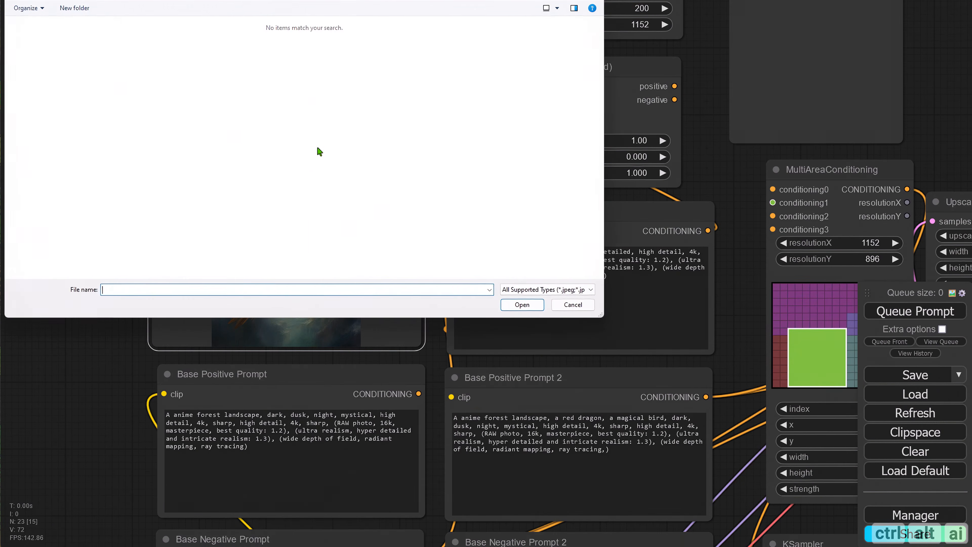
left_click(100, 71)
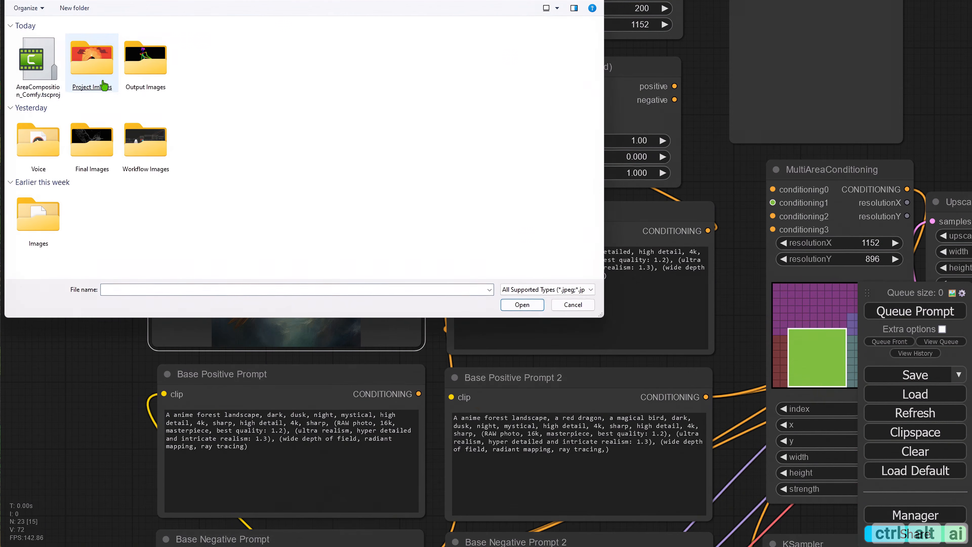
double_click(96, 76)
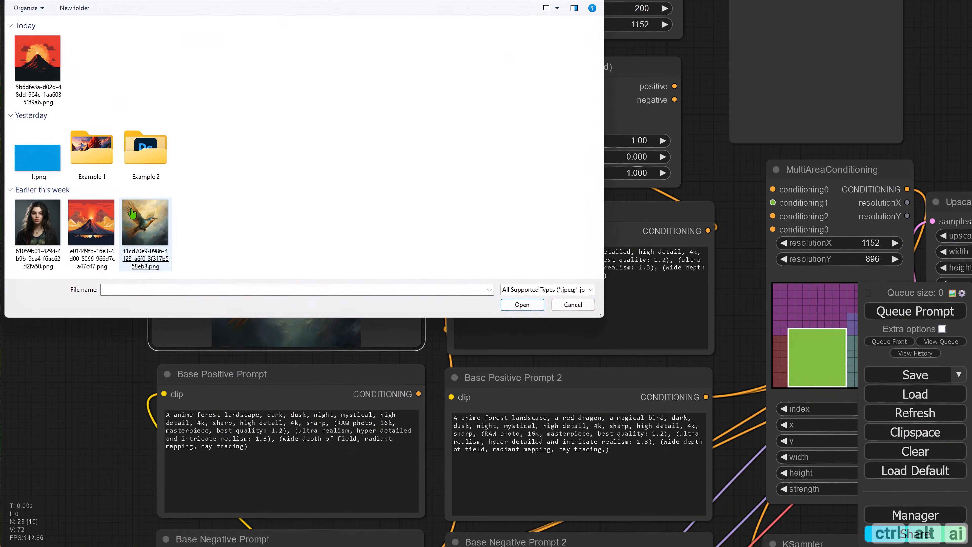
double_click(145, 230)
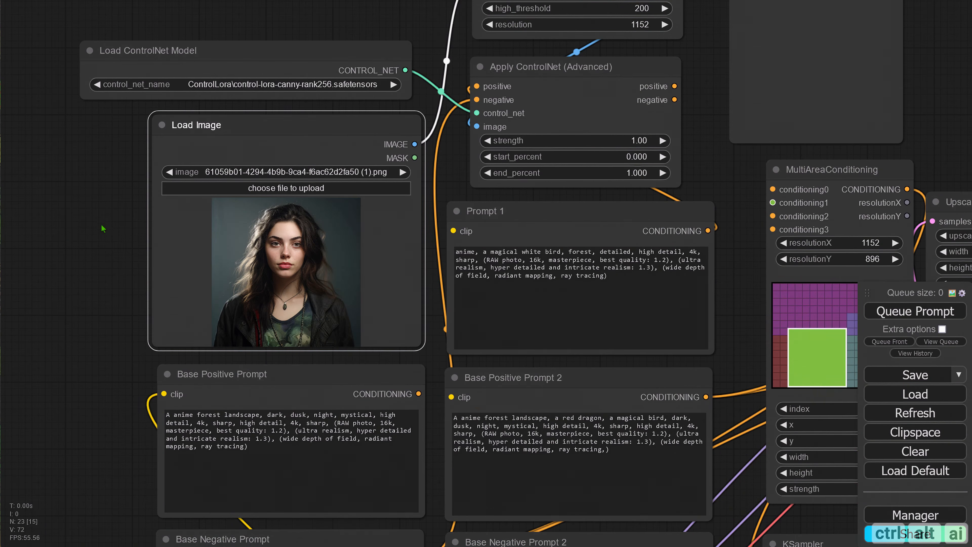
Replace the Canny Edge preprocessor with a MiDaS - Depth Map node.
left_click_drag(686, 175, 625, 238)
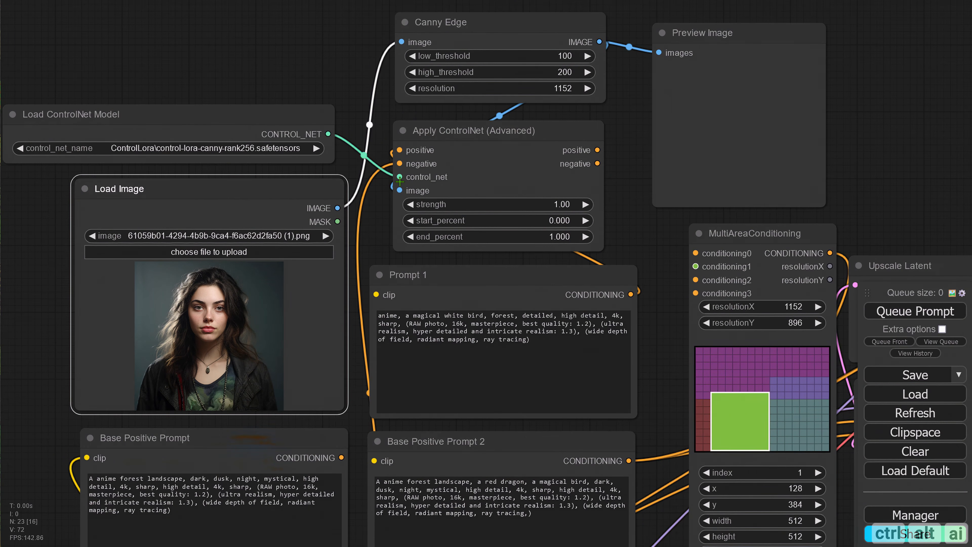
left_click_drag(328, 68, 384, 85)
left_click(476, 41)
key("Delete")
double_click(473, 49)
type("midas")
left_click(486, 63)
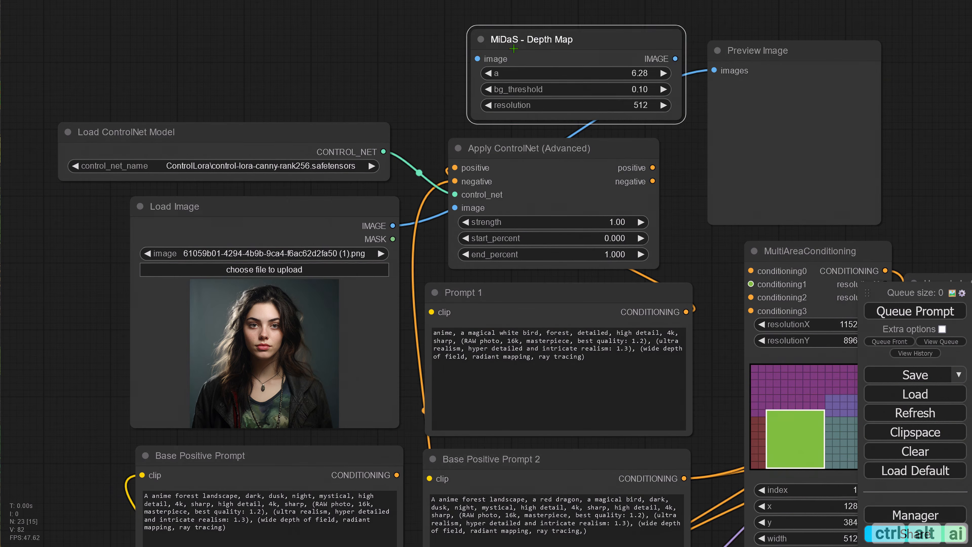
Connect the MiDaS depth node between Load Image and both Preview Image and Apply ControlNet's image input.
left_click_drag(509, 40, 472, 40)
left_click_drag(659, 67, 714, 70)
left_click_drag(640, 58, 454, 208)
Disconnect the remaining clip and conditioning links of the prompt, Apply ControlNet, sampler and upscale nodes.
left_click_drag(454, 182, 436, 191)
left_click_drag(68, 536, 137, 233)
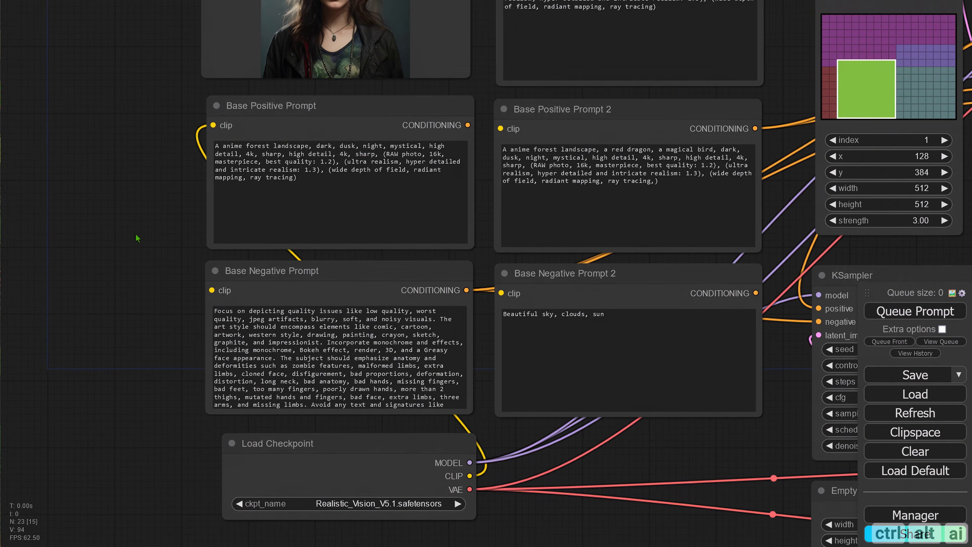
left_click_drag(213, 124, 160, 160)
left_click_drag(467, 313, 338, 291)
scroll(681, 233, "down", 5)
left_click_drag(681, 234, 435, 309)
left_click_drag(702, 114, 650, 115)
left_click_drag(544, 205, 401, 229)
left_click(221, 329, "ctrl+alt")
left_click(526, 100, "ctrl+alt")
Replace the Base Negative Prompt text with deformed iris, deformed pupils, semi-realistic, cgi, 3d, render, sketch, cartoon, drawing, anime, mutated hands and fingers and other anatomy defects.
left_click_drag(298, 494, 460, 405)
scroll(552, 222, "up", 3)
left_click_drag(552, 222, 674, 516)
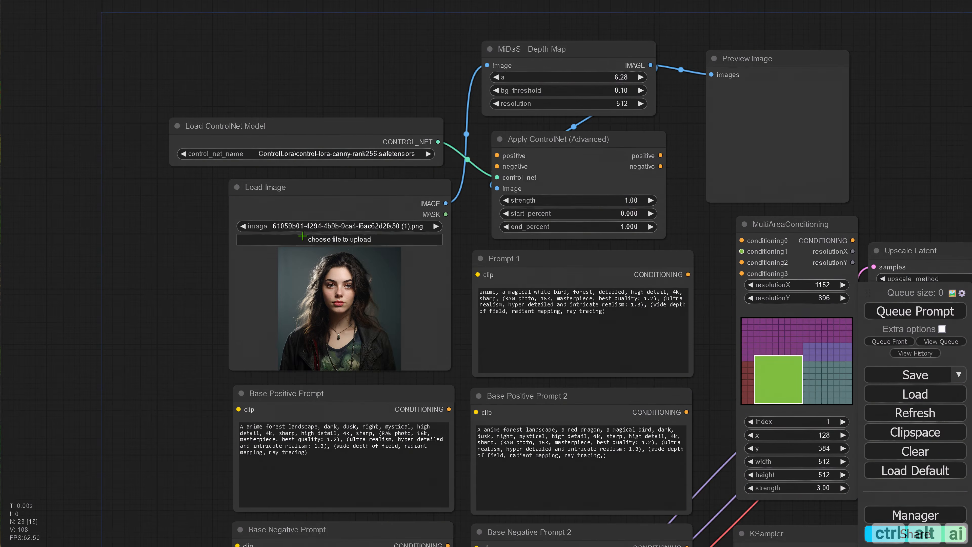
scroll(165, 200, "up", 1)
left_click_drag(198, 344, 174, 58)
left_click(337, 345)
key("ctrl+a")
type("(deformed iris, deformed pupils, semi-realistic, cgi, 3d, render, sketch, cartoon, drawing, anime, mutated hands and fingers:1.4), (deformed, distorted, disfigured:1.3), poorly drawn, bad anatomy, wrong anatomy, extra limb, missing limb, floating limbs, disconnected limbs, mutation, mutated, ugly, disgusting, amputation")
Replace the Base Negative Prompt 2 text with (worst quality:1.2), (low quality:1.2), (lowres:1.1), (monochrome:1.1), (greyscale), multiple views, comic, sketch and bad-anatomy terms.
left_click(566, 337)
key("ctrl+a")
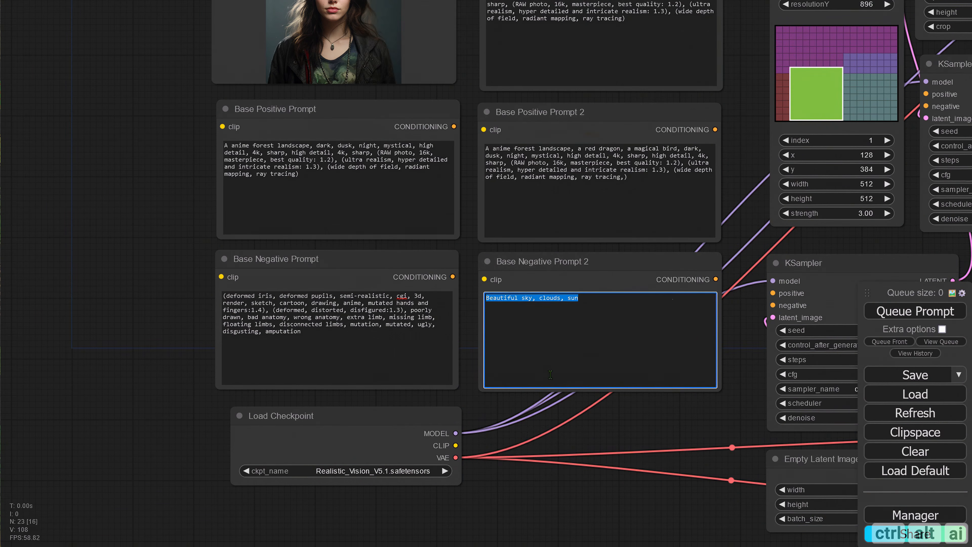
type("(worst quality:1.2), (low quality:1.2), (lowres:1.1), (monochrome:1.1), (greyscale), multiple views, comic, sketch, (((bad anatomy))), (((deformed))), (((disfigured))), watermark, multiple_views, mutation hands, mutation fingers, extra fingers, missing fingers, watermark")
Set the Base Positive Prompt text to "RAW photo, cinematic shot, dramatic lighting, night, scenic Venice location".
scroll(176, 285, "up", 2)
left_click_drag(193, 198, 155, 301)
scroll(176, 285, "down", 1)
left_click(314, 291)
key("ctrl+a")
type("RAW photo, cinematic shot, dramatic lighting, night, scenic Venice location")
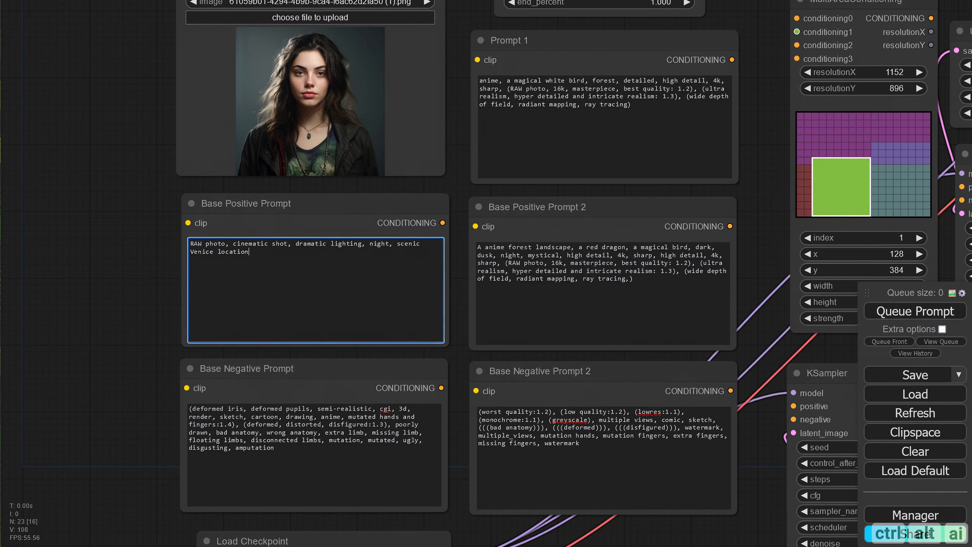
Set the Prompt 1 text to "RAW photo, face portrait photo of beautiful 26 y.o woman, cute face, happy face,".
left_click(663, 281)
left_click_drag(765, 197, 759, 250)
left_click(651, 184)
key("ctrl+a")
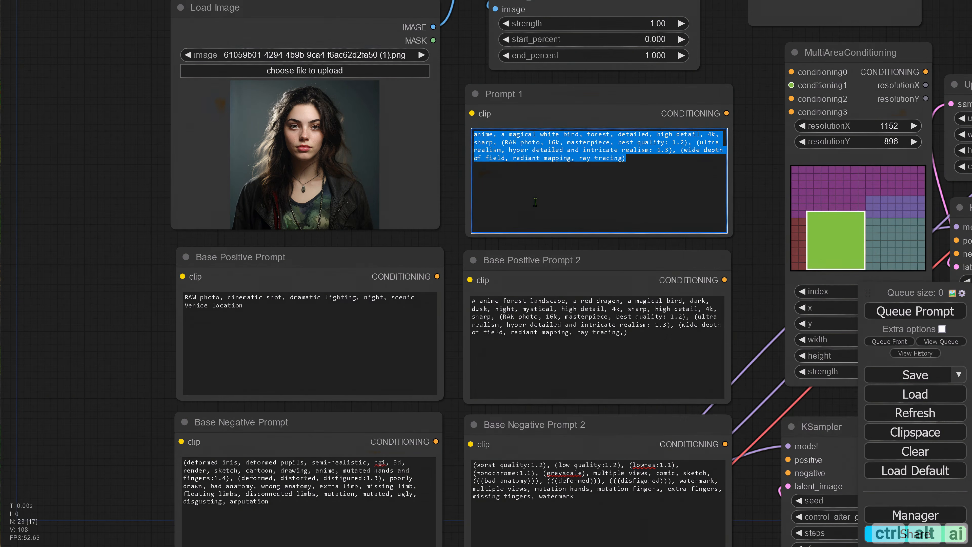
type("RAW photo, face portrait photo of beautiful 26 y.o woman, cute face, happy face,")
Set Base Positive Prompt 2 to "RAW photo, cinematic shot, dramatic lighting, night, scenic Venice location, face portrait photo of beautiful 26 y.o woman, cute face, happy face,".
scroll(83, 241, "down", 10)
scroll(131, 280, "up", 9)
left_click(485, 295)
key("ctrl+a")
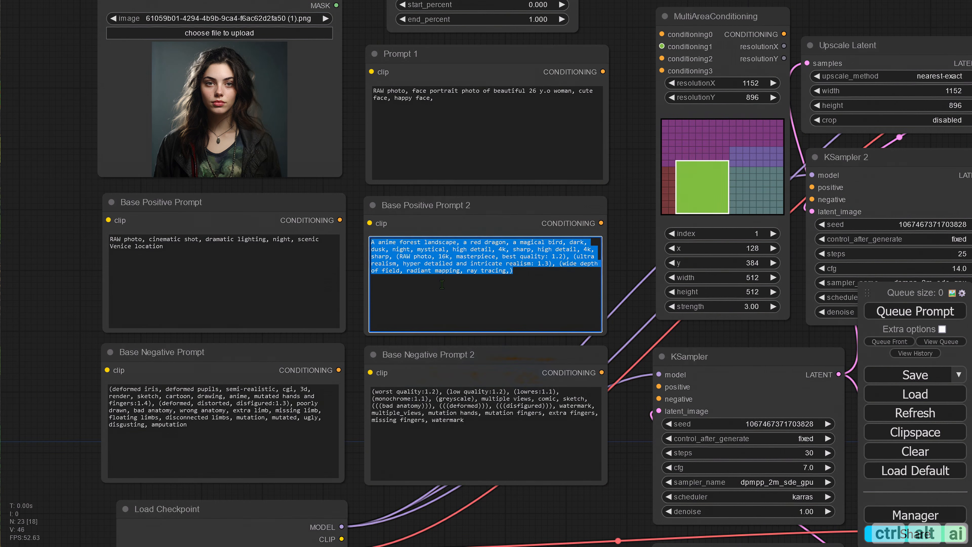
type("RAW photo, cinematic shot, dramatic lighting, night, scenic Venice location, face portrait photo of beautiful 26 y.o woman, cute face, happy face,")
left_click(631, 230)
Connect the Load Checkpoint node's CLIP output to the clip inputs of all the prompt nodes.
left_click_drag(625, 183, 642, 159)
left_click_drag(360, 514, 126, 346)
left_click_drag(361, 515, 389, 199)
left_click_drag(360, 514, 129, 196)
left_click_drag(361, 514, 391, 47)
Use the control-lora-depth-rank256.safetensors ControlNet and connect Prompt 1 and Base Negative Prompt to Apply ControlNet's positive and negative inputs.
left_click_drag(651, 109, 651, 289)
left_click_drag(622, 229, 412, 97)
left_click_drag(82, 405, 132, 257)
scroll(132, 258, "down", 3)
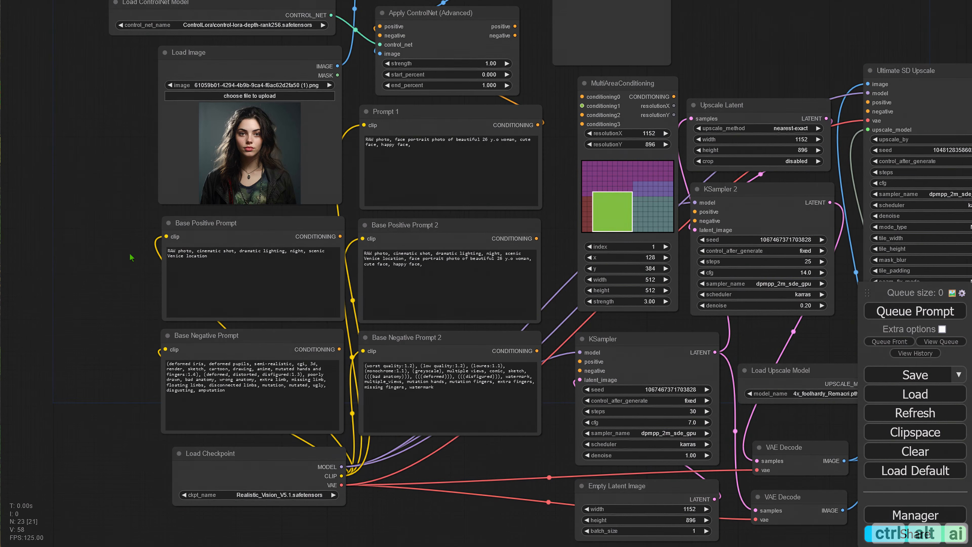
left_click_drag(339, 349, 380, 36)
left_click_drag(120, 123, 96, 216)
scroll(524, 182, "up", 3)
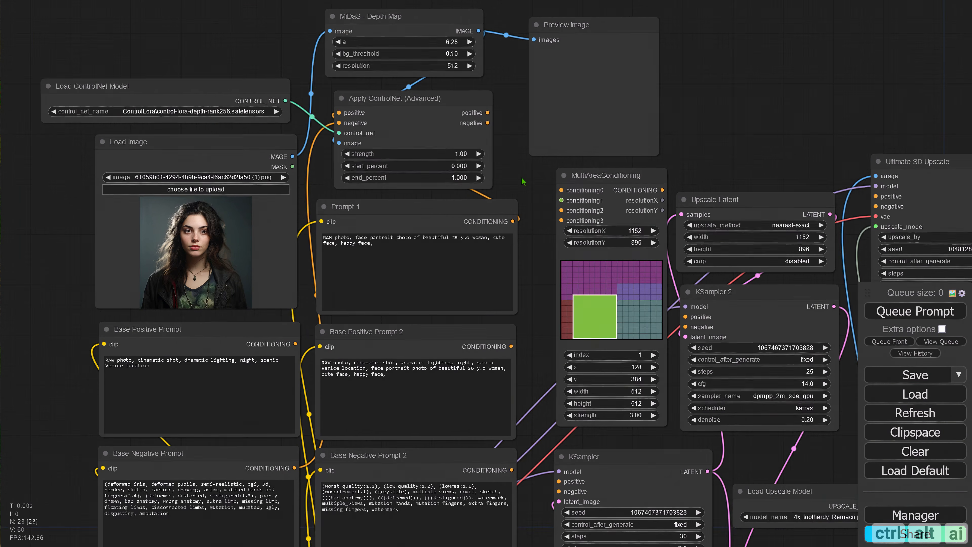
left_click_drag(524, 182, 493, 219)
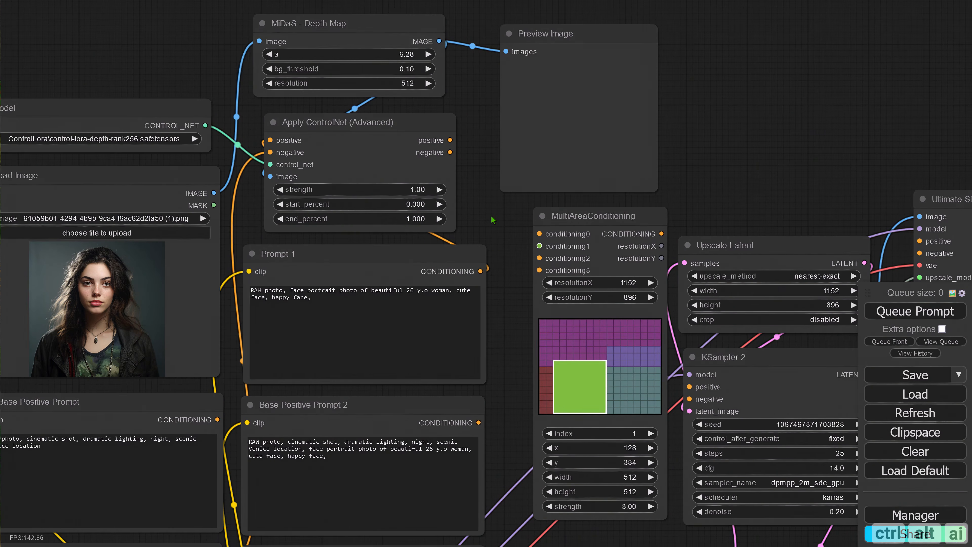
Connect Apply ControlNet's positive output to MultiAreaConditioning's conditioning1 and Base Positive Prompt to conditioning0.
left_click_drag(452, 140, 537, 249)
left_click_drag(520, 296, 543, 152)
left_click_drag(239, 276, 560, 90)
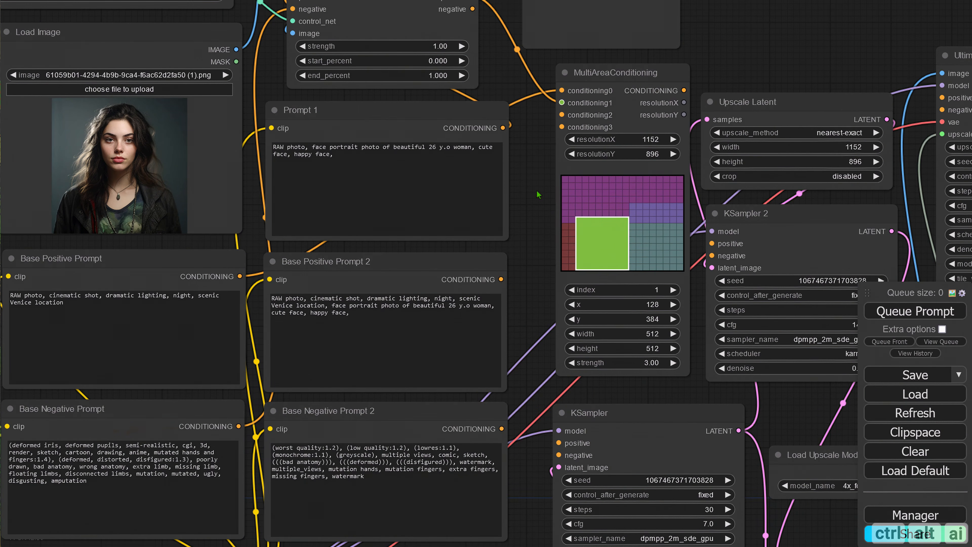
Remove all unconnected inputs from the MultiAreaConditioning node.
left_click_drag(538, 194, 384, 203)
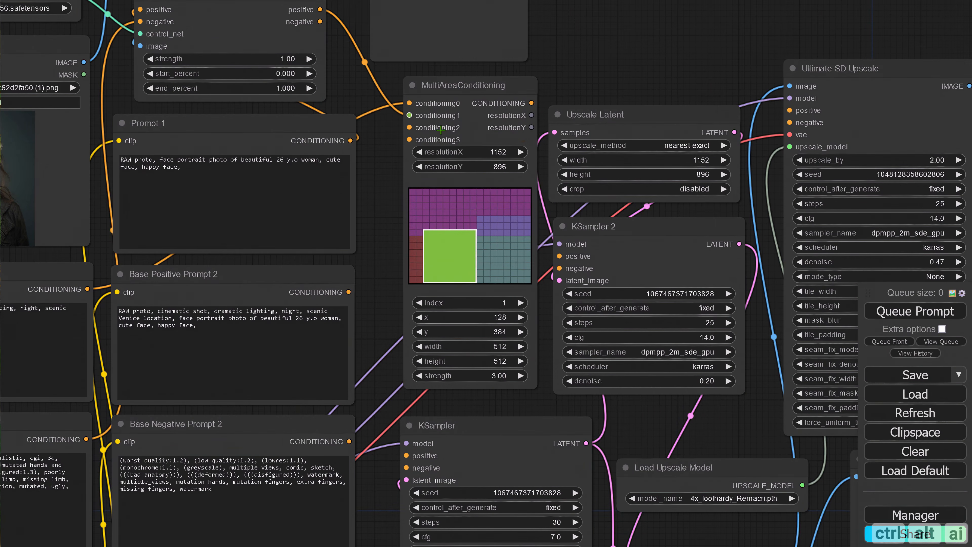
right_click(439, 116)
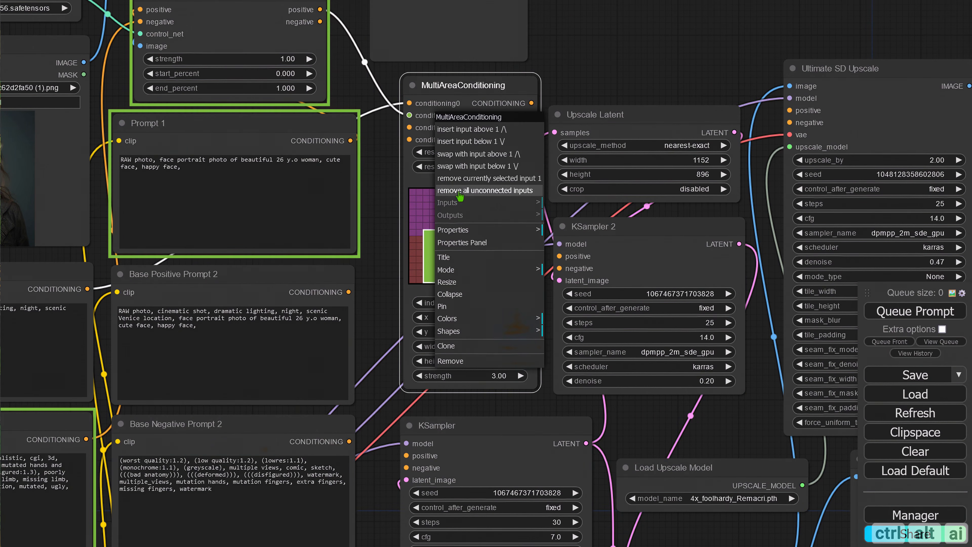
left_click(458, 190)
Connect MultiAreaConditioning's output to the first KSampler's positive input and Base Negative Prompt to its negative input.
left_click_drag(470, 89, 464, 100)
left_click_drag(388, 169, 439, 255)
left_click_drag(586, 125, 540, 321)
left_click_drag(237, 284, 555, 313)
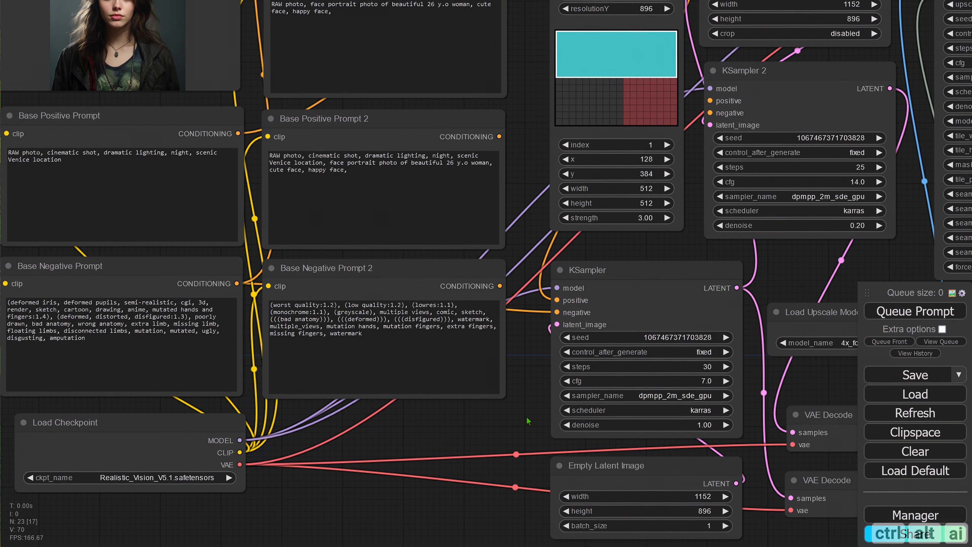
Connect Base Positive Prompt 2 and Base Negative Prompt 2 to KSampler 2's positive and negative inputs.
left_click_drag(527, 420, 465, 441)
left_click_drag(684, 312, 585, 400)
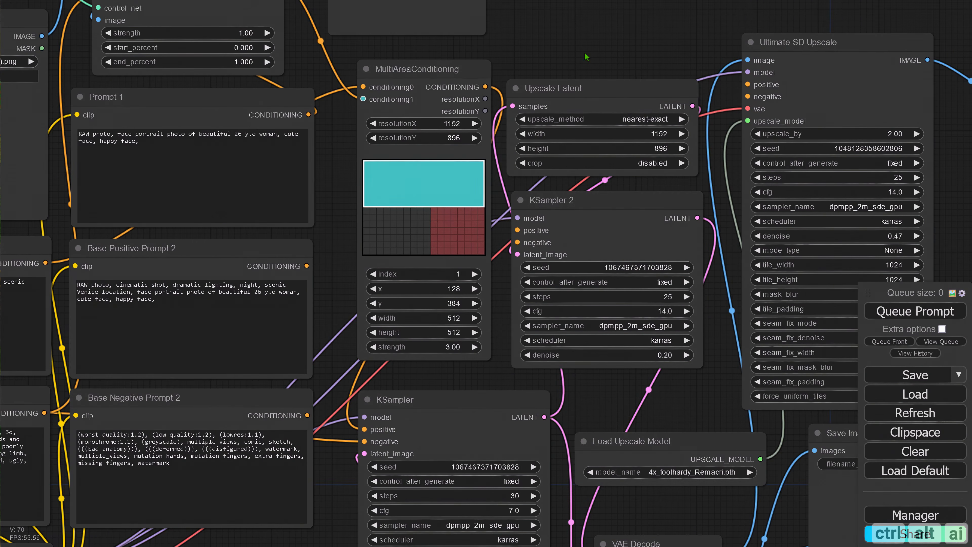
left_click_drag(585, 52, 608, 50)
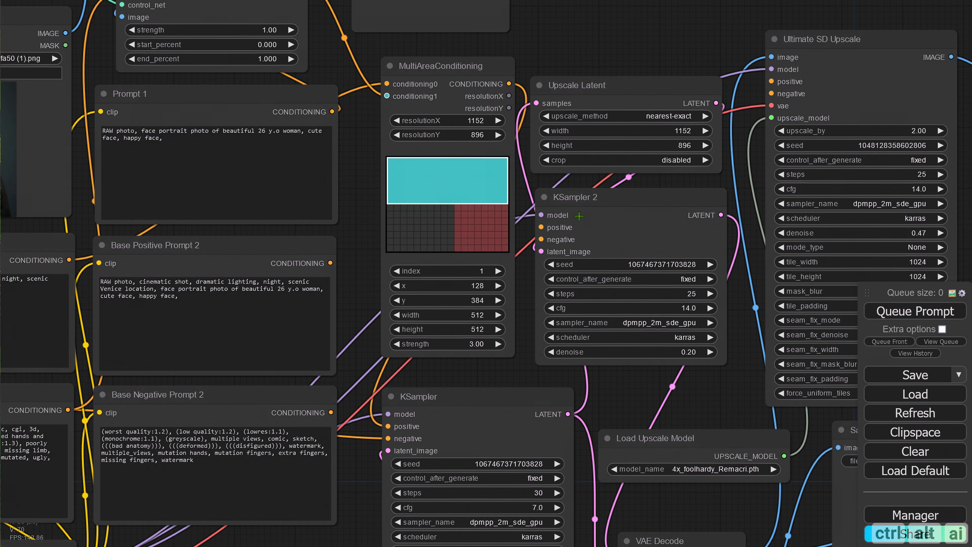
left_click_drag(360, 229, 363, 242)
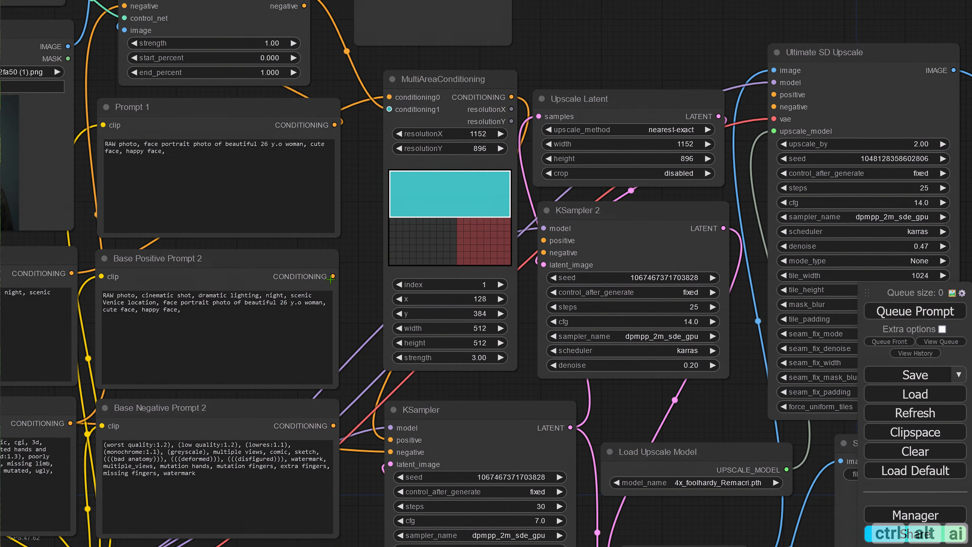
left_click_drag(331, 277, 543, 240)
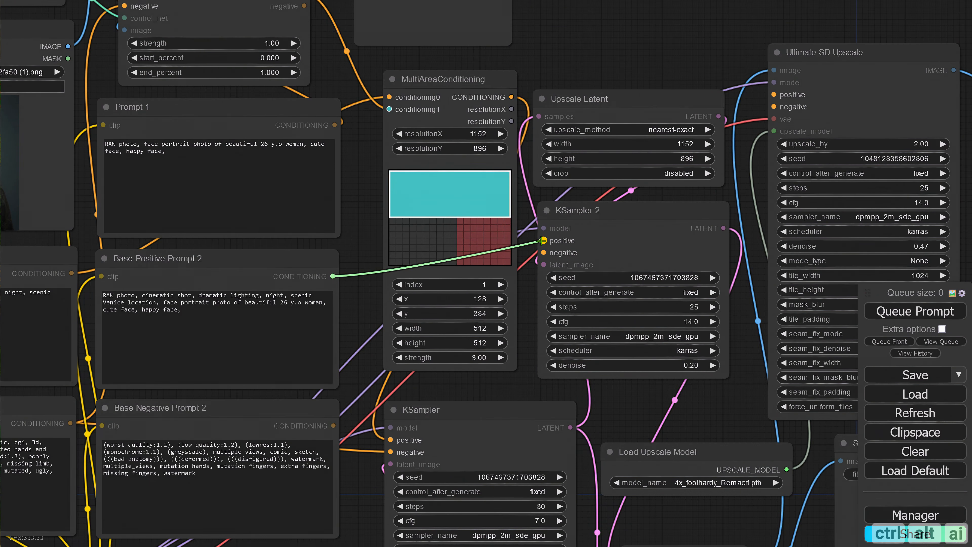
left_click_drag(542, 240, 542, 240)
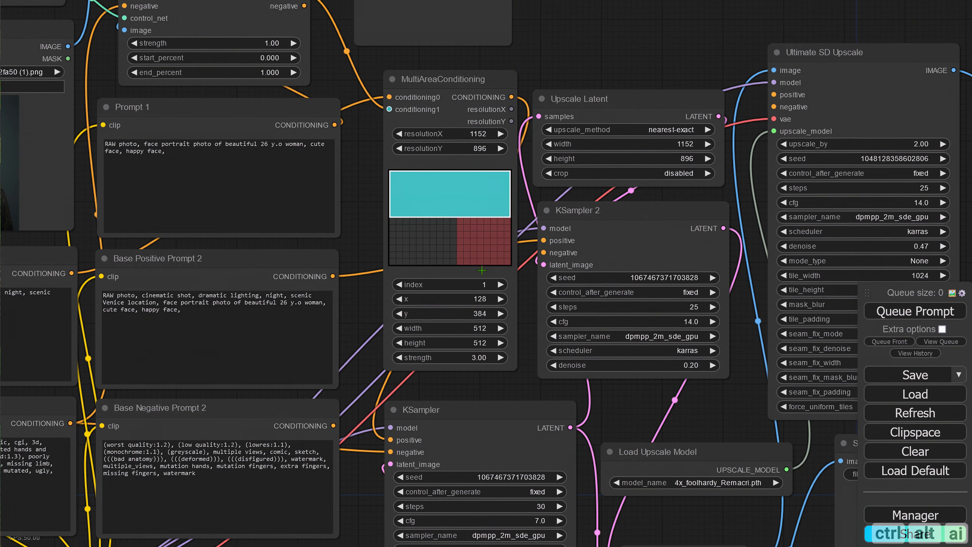
left_click_drag(333, 426, 543, 253)
Connect Base Positive Prompt 2 and Base Negative Prompt 2 to Ultimate SD Upscale's positive and negative inputs.
left_click_drag(682, 50, 654, 79)
left_click_drag(312, 292, 753, 110)
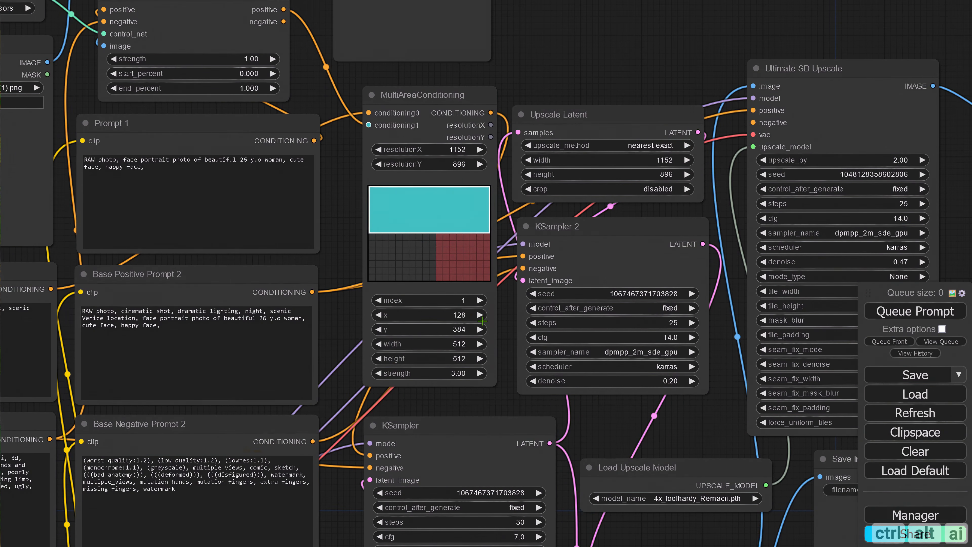
left_click_drag(312, 441, 753, 123)
Set the Empty Latent Image node's width to 768 and height to 512.
left_click_drag(408, 273, 451, 1)
left_click(560, 377)
type("768")
left_click(731, 381)
left_click(559, 392)
type("512")
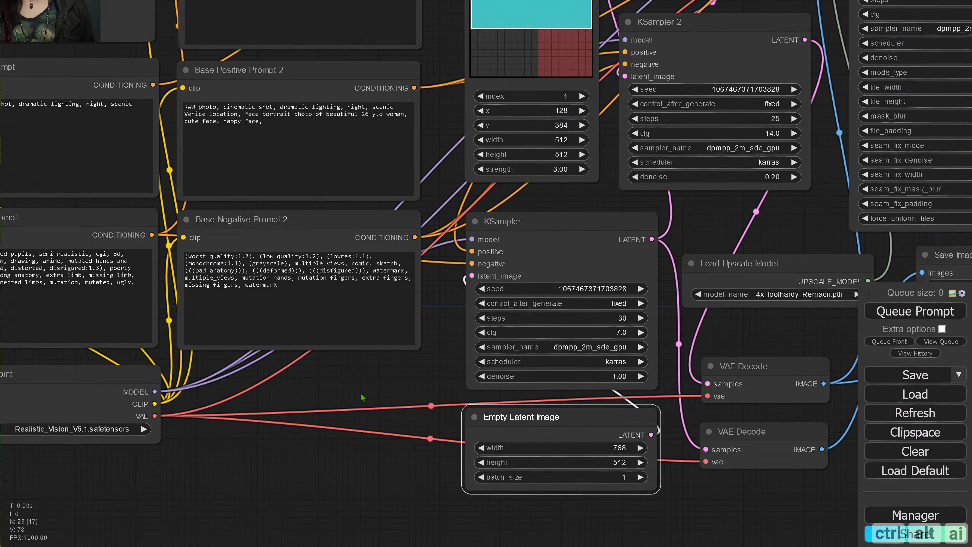
Set the Upscale Latent node's width to 768 and height to 512.
left_click(630, 226)
type("768")
left_click(630, 240)
type("512")
Switch the Load ControlNet Model node to control_v11f1p_sd15_depth.pth.
left_click(289, 190)
left_click(401, 293)
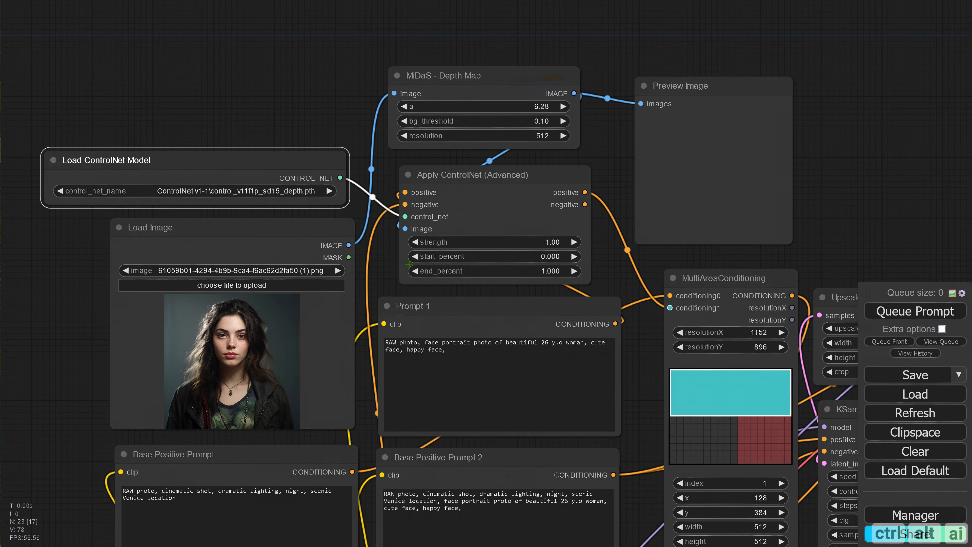
left_click_drag(635, 398, 329, 62)
left_click(500, 339)
key("ctrl+v")
left_click(688, 332)
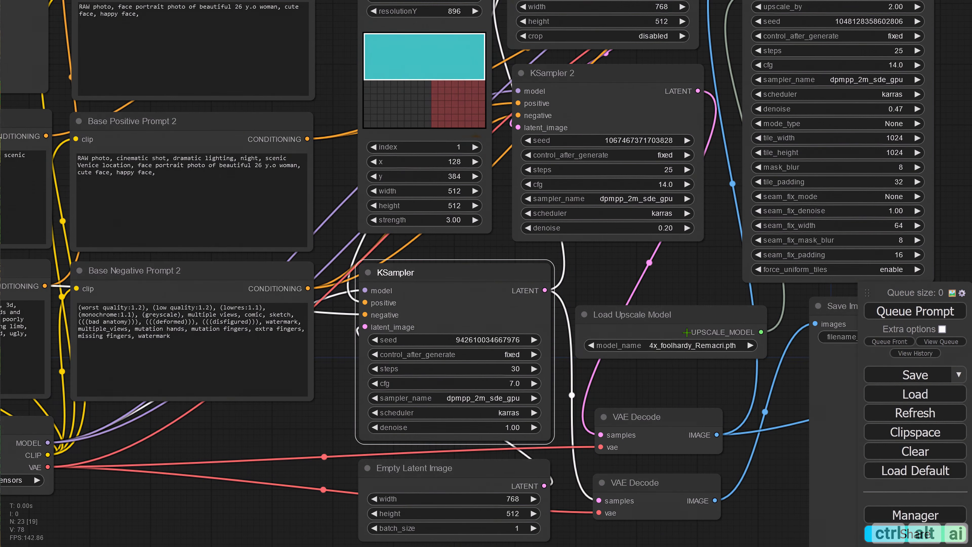
left_click(518, 368)
type("40")
left_click(706, 367)
left_click_drag(705, 368, 694, 401)
left_click(651, 174)
key("ctrl+v")
left_click(838, 171)
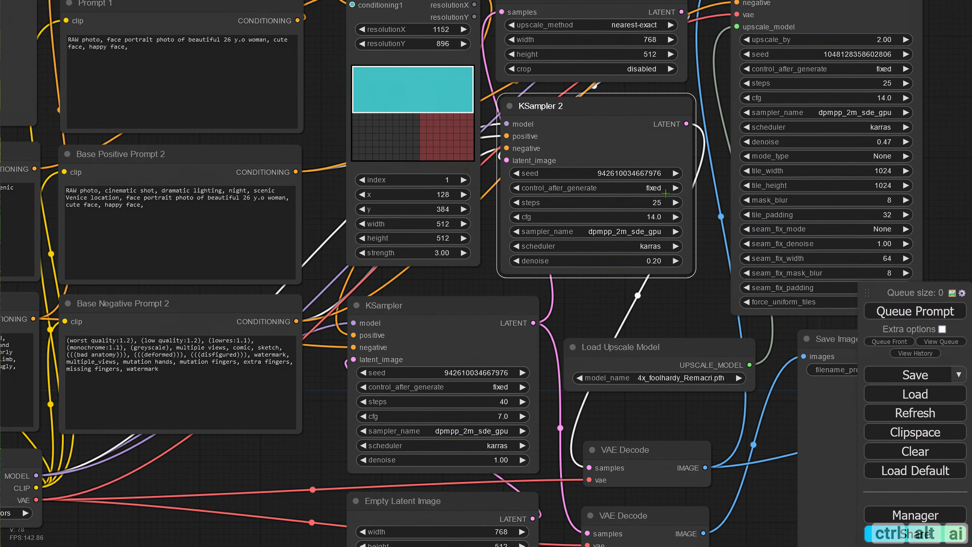
left_click(661, 261)
type("0.5")
left_click(848, 260)
Select area index 0 in MultiAreaConditioning and set the node's resolution to 768 by 512.
left_click_drag(685, 319, 513, 389)
left_click_drag(753, 273, 725, 265)
left_click_drag(124, 250, 517, 351)
left_click(543, 322)
left_click(609, 169)
type("768")
left_click(797, 168)
left_click(620, 185)
type("512")
left_click(807, 185)
Make MultiAreaConditioning area 0 cover the full canvas at 768 by 512 with strength 1.
left_click(643, 364)
left_click(643, 364)
left_click(541, 379)
left_click(541, 379)
left_click(619, 394)
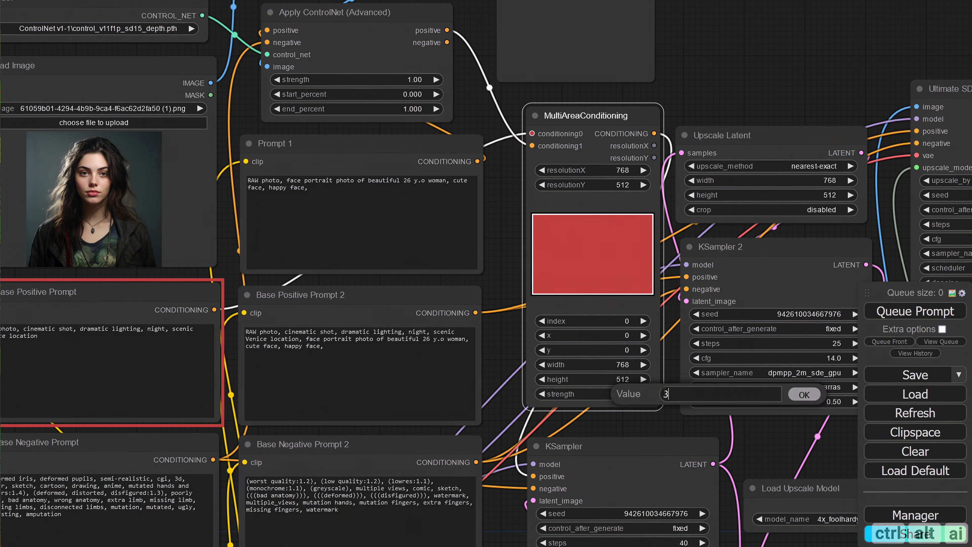
type("1")
left_click(803, 393)
Set the Upscale Latent node's width to 1536 and height to 1024.
scroll(501, 305, "down", 1)
left_click(828, 190)
type("1536")
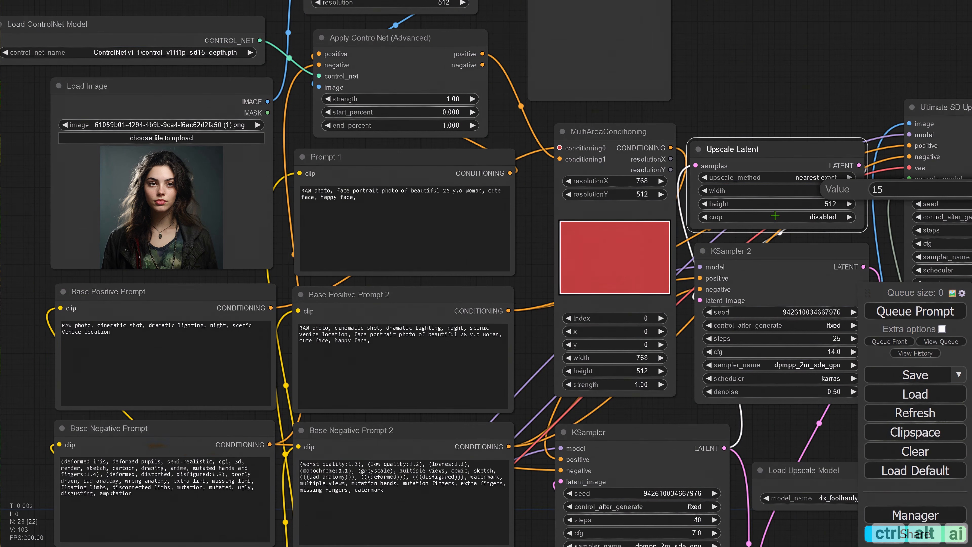
key("Return")
left_click(825, 204)
type("1024")
key("Return")
Set MultiAreaConditioning area 1 to x 384, y 192, width 384 and height 384.
left_click(680, 314)
left_click(680, 328)
left_click(680, 328)
left_click(680, 341)
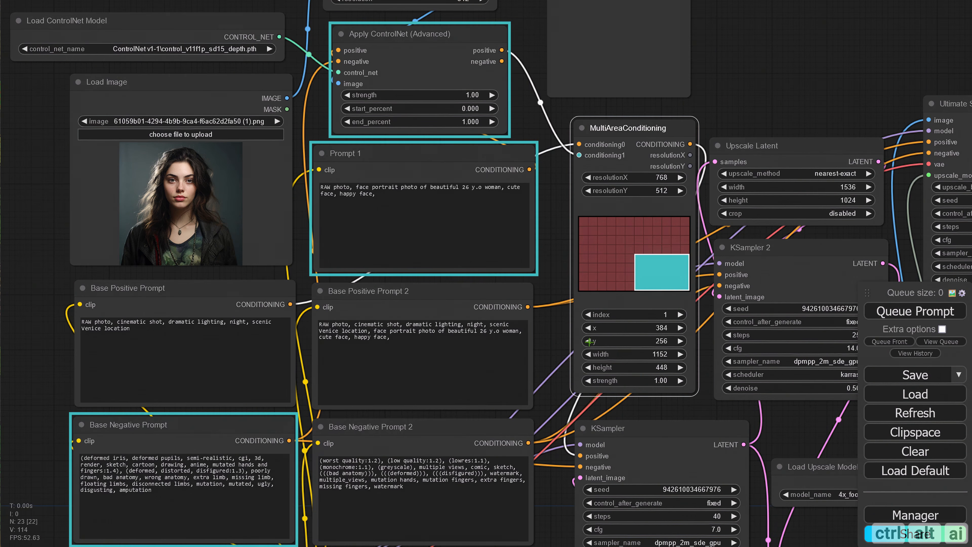
left_click(588, 341)
left_click(589, 354)
left_click(589, 354)
left_click(589, 367)
left_click(588, 328)
left_click(681, 327)
Run the workflow and examine the depth map preview and the generated images in the lower Save Image nodes.
left_click(541, 336)
left_click_drag(541, 335, 191, 215)
left_click_drag(830, 337, 410, 371)
left_click_drag(675, 111, 758, 178)
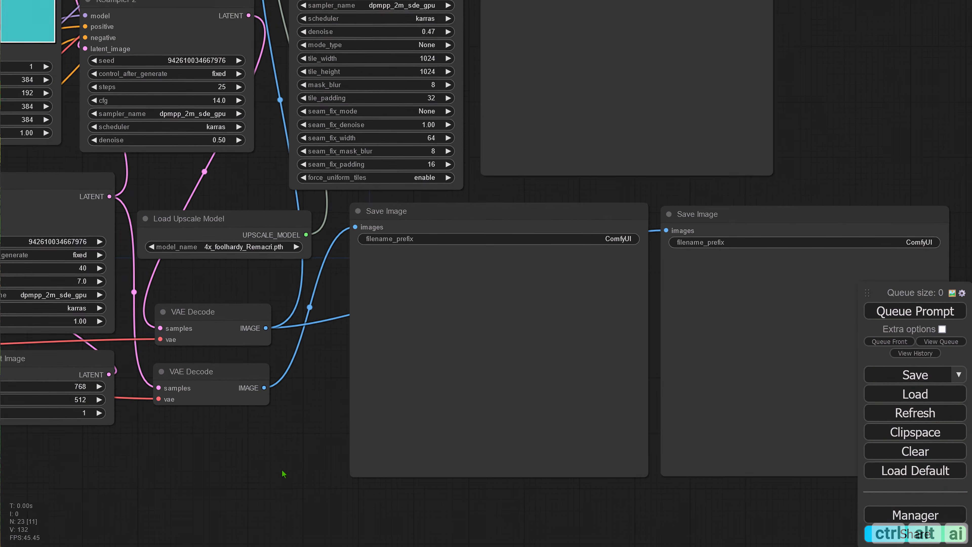
left_click_drag(284, 473, 290, 529)
scroll(295, 463, "down", 4)
scroll(234, 487, "down", 1)
left_click_drag(233, 491, 468, 478)
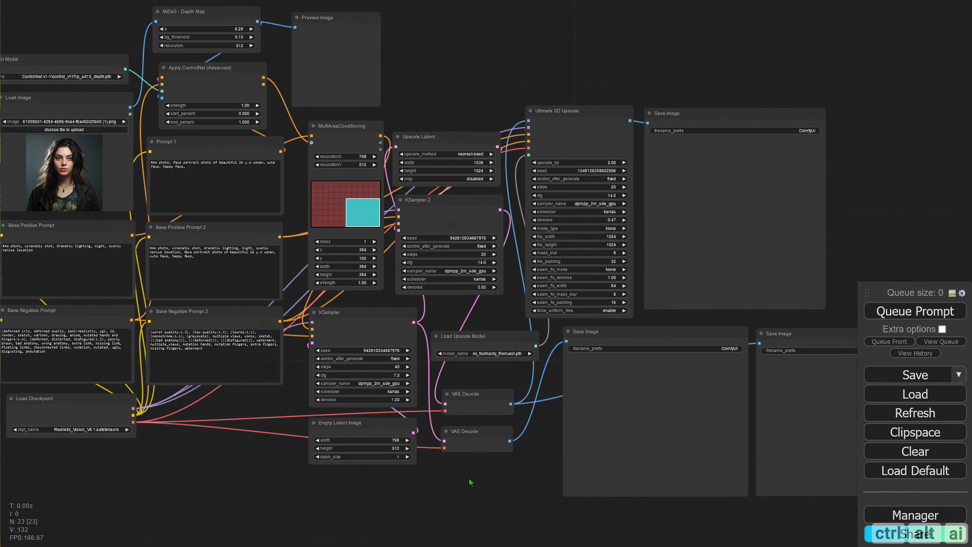
scroll(210, 477, "down", 2)
left_click_drag(204, 480, 242, 450)
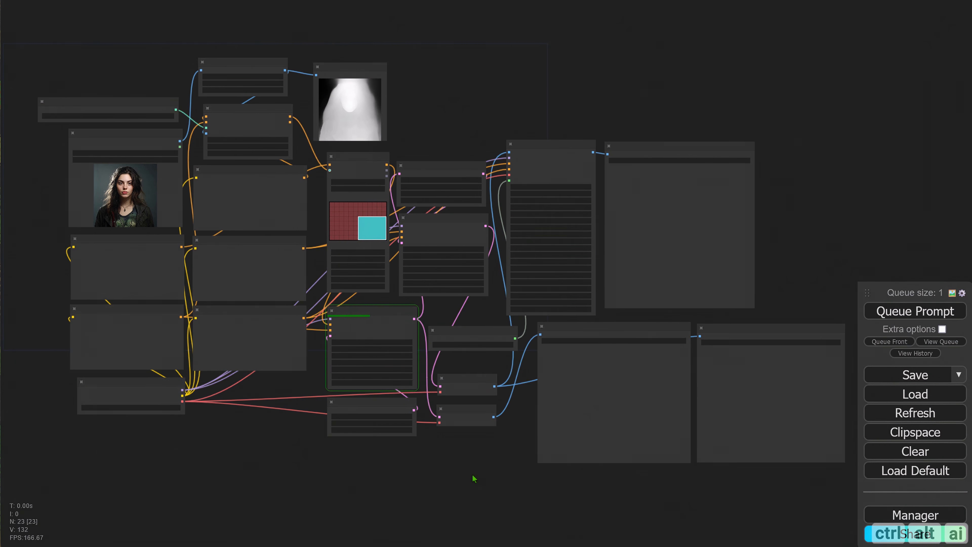
left_click_drag(480, 480, 399, 468)
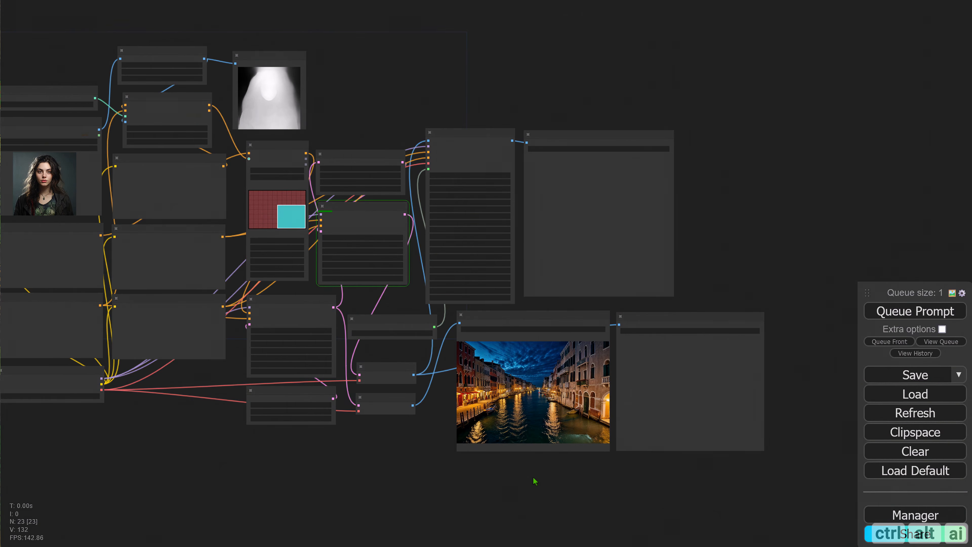
scroll(535, 481, "up", 3)
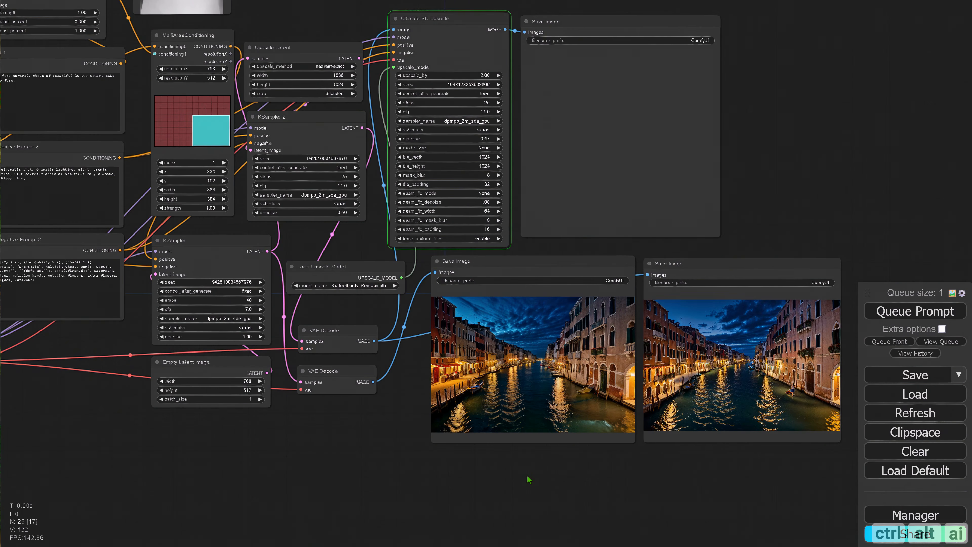
scroll(528, 477, "up", 2)
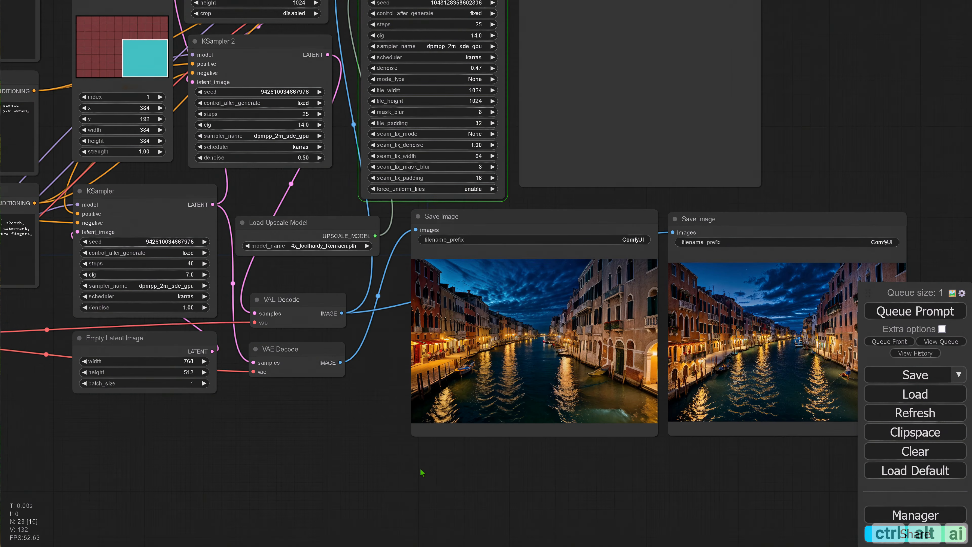
Widen the Save Image node connected to Ultimate SD Upscale to enlarge its image.
left_click_drag(537, 490, 476, 515)
left_click_drag(761, 142, 753, 206)
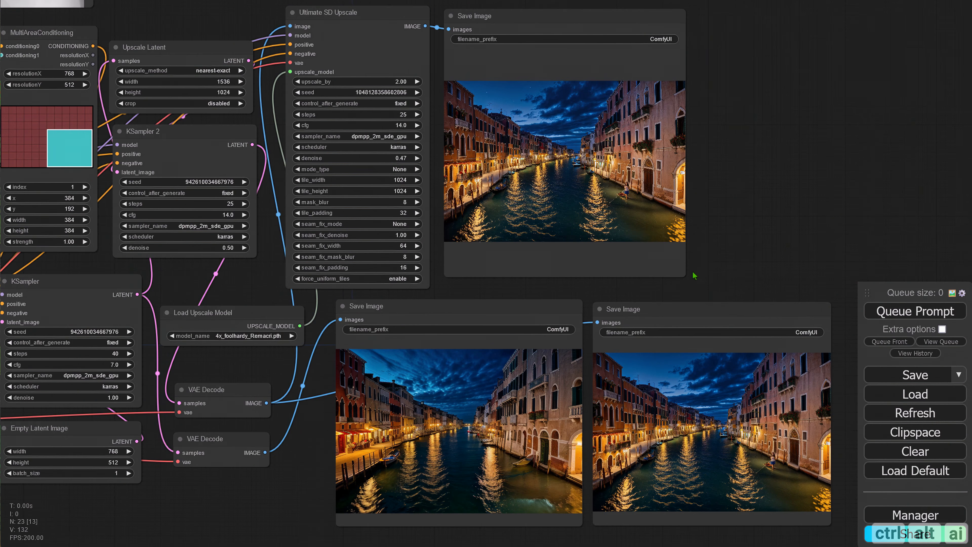
left_click_drag(687, 273, 798, 272)
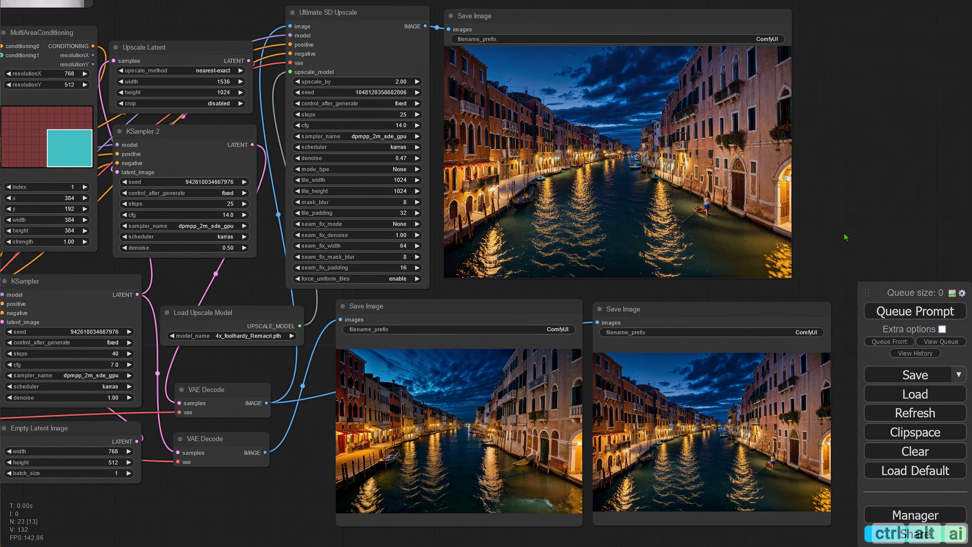
Set the strength of MultiAreaConditioning area 1 to 3.
left_click_drag(334, 366, 513, 405)
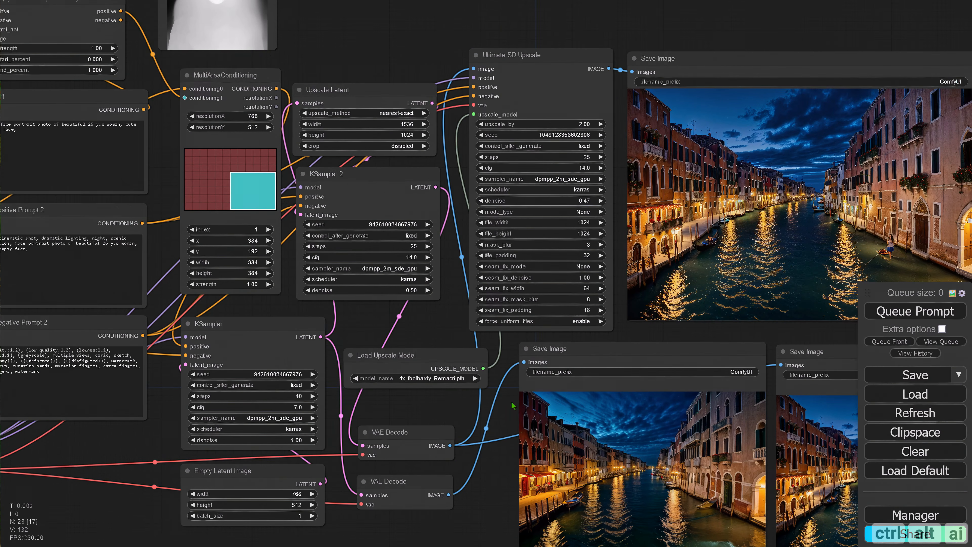
left_click_drag(425, 332, 548, 394)
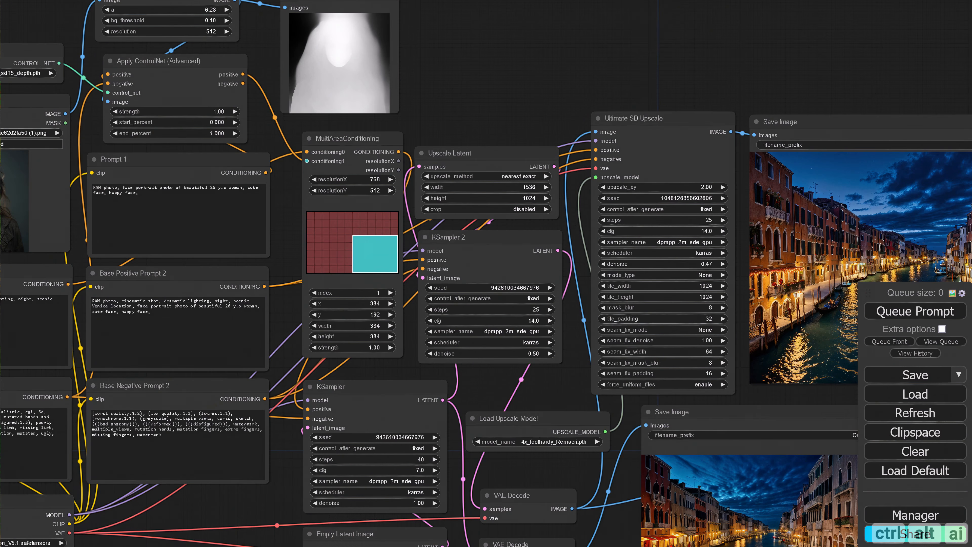
scroll(202, 130, "down", 5)
scroll(363, 265, "up", 6)
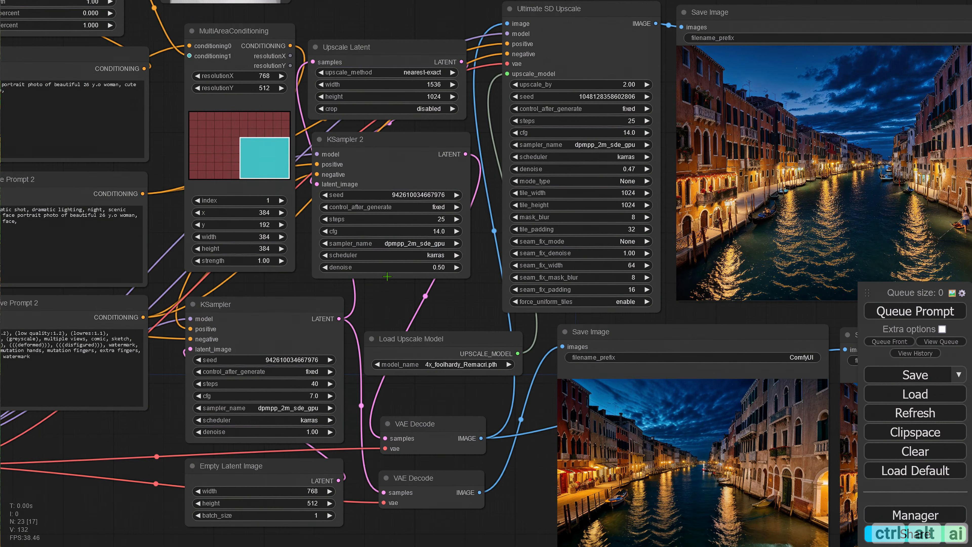
left_click_drag(276, 283, 557, 317)
left_click(479, 235)
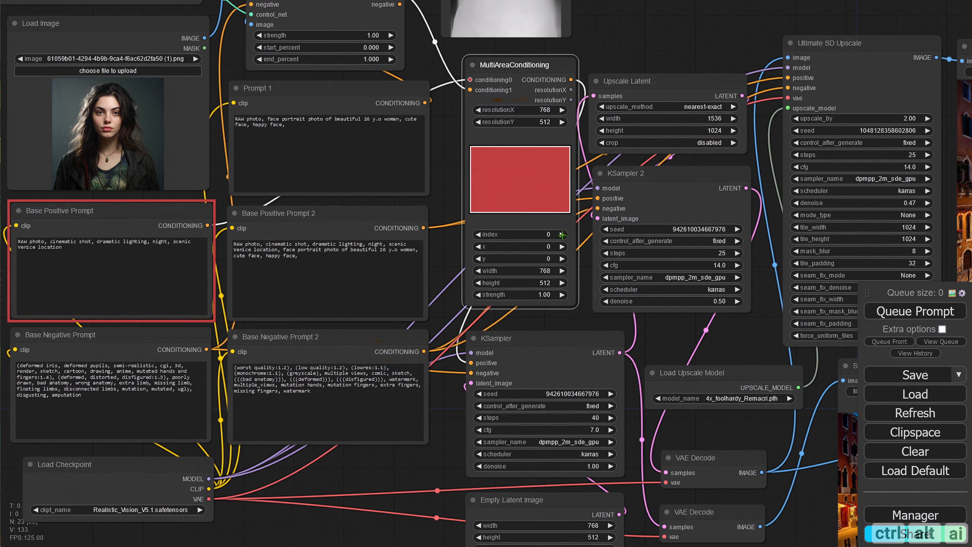
left_click(561, 234)
left_click(543, 295)
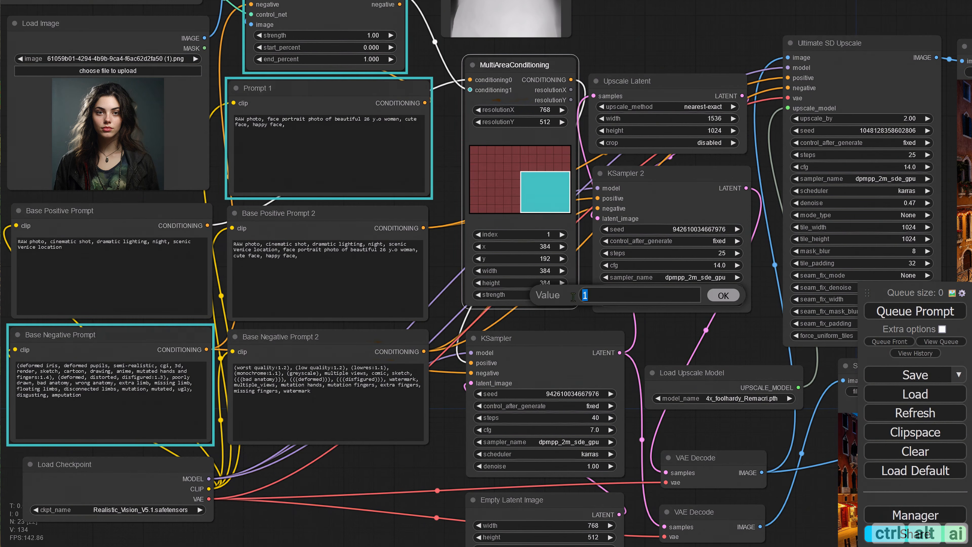
type("3")
left_click(723, 295)
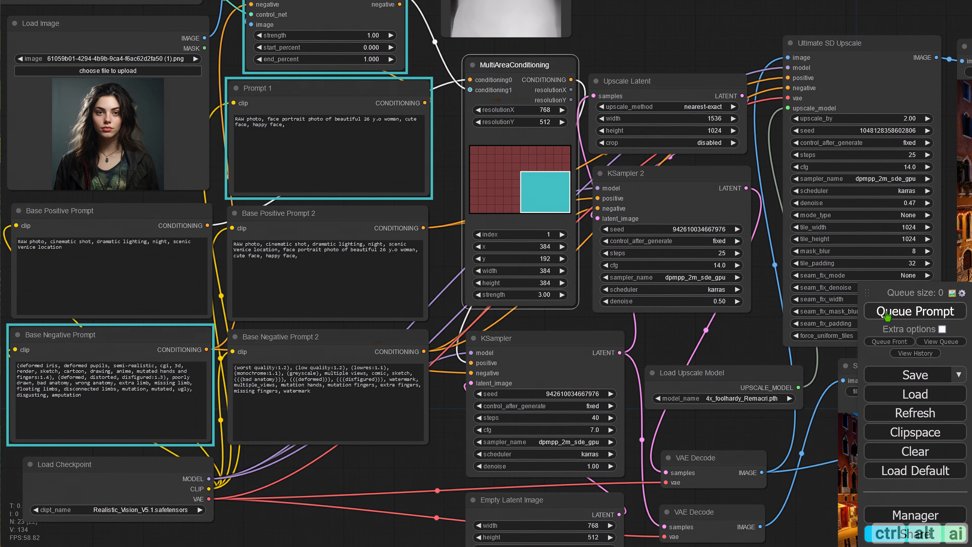
Run the workflow again and examine the images from both samplers and the final upscale.
left_click(919, 317)
left_click_drag(756, 342, 335, 241)
left_click_drag(392, 411, 285, 426)
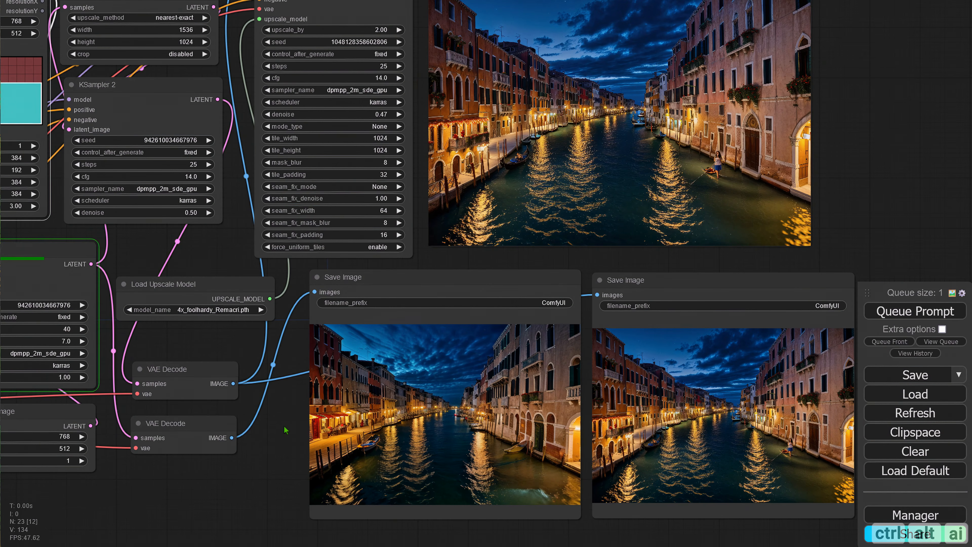
left_click_drag(848, 252, 838, 254)
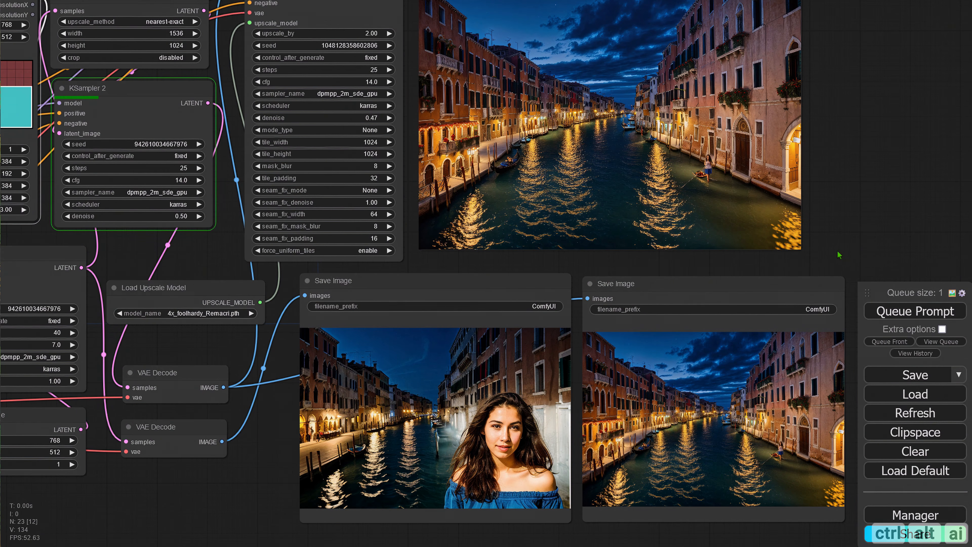
left_click_drag(838, 255, 827, 244)
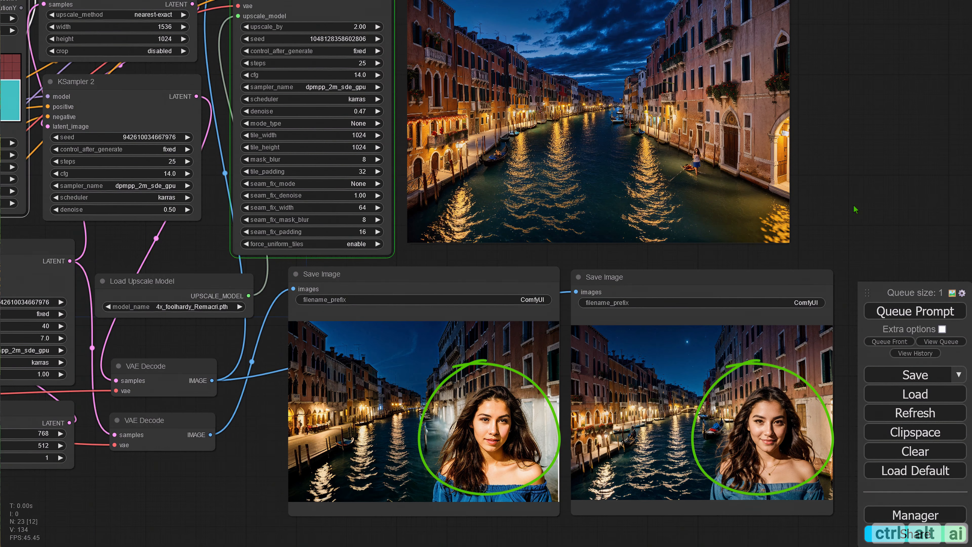
left_click_drag(855, 209, 805, 213)
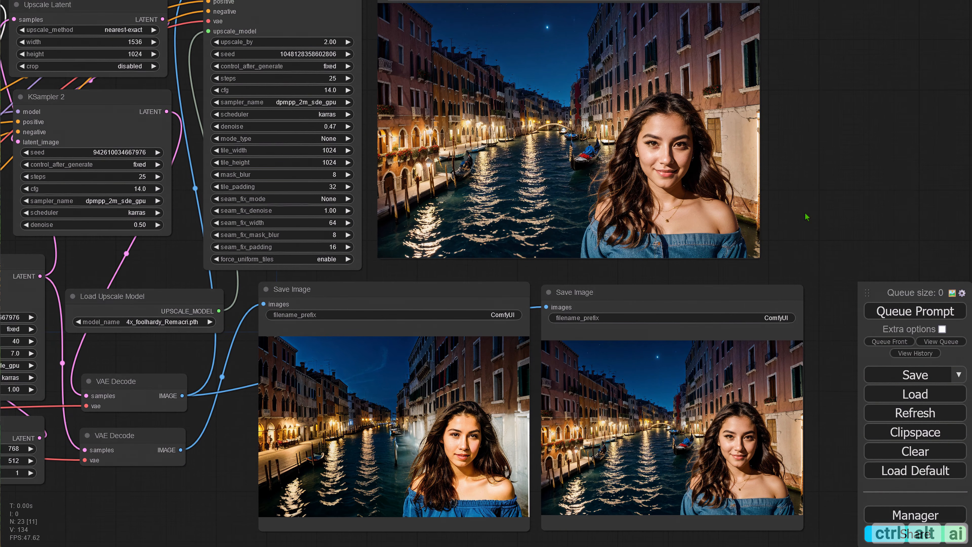
Open the final upscaled image from the Ultimate SD Upscale output at full size and inspect it.
scroll(616, 200, "up", 2)
scroll(643, 188, "down", 3)
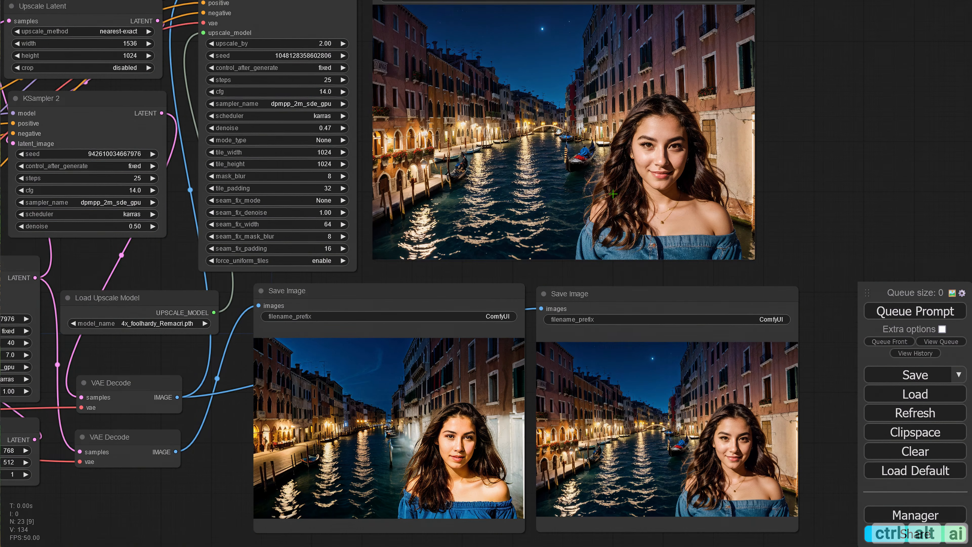
right_click(570, 156)
left_click(597, 171)
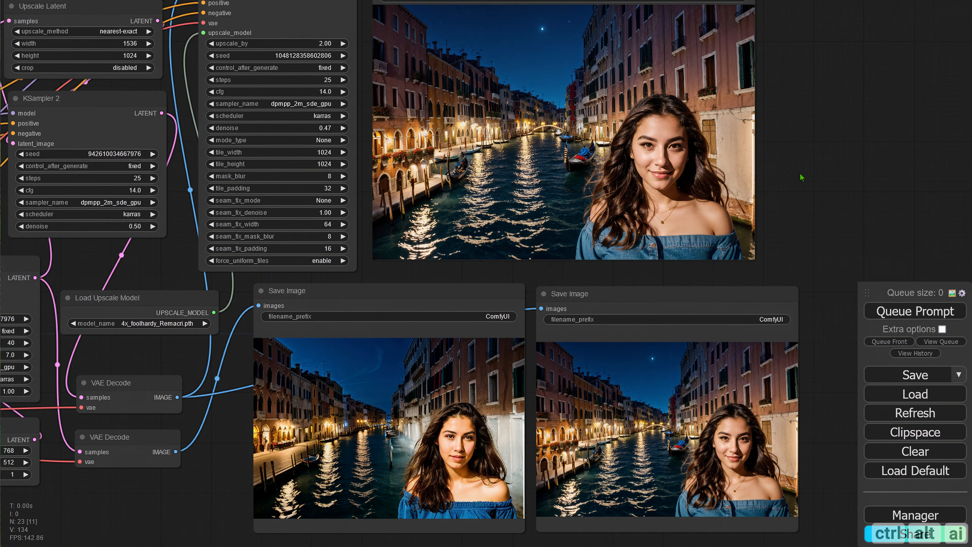
Set the x position of MultiAreaConditioning area 1 to 0, moving the portrait area to the left edge.
scroll(799, 174, "down", 3)
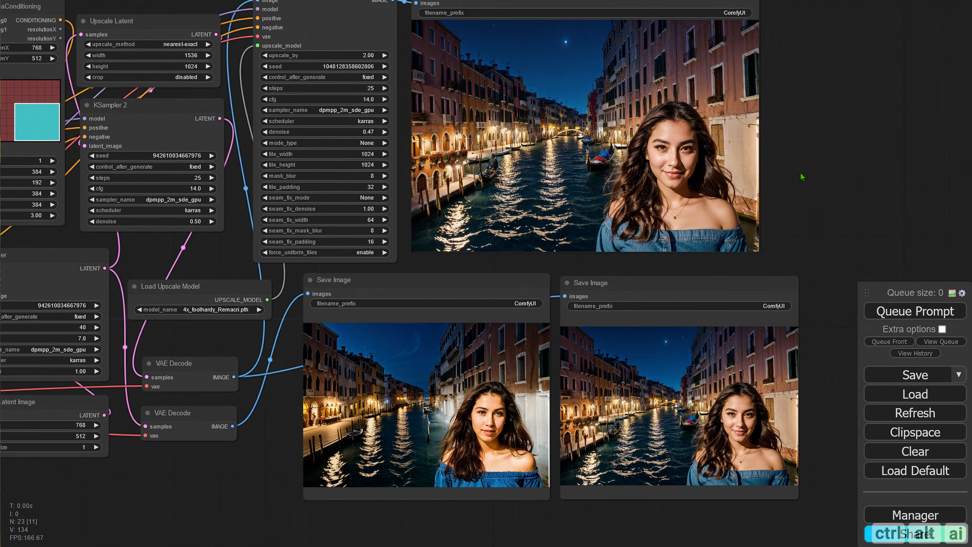
left_click_drag(800, 176, 899, 191)
left_click_drag(418, 262, 562, 313)
scroll(407, 246, "up", 6)
scroll(406, 245, "up", 2)
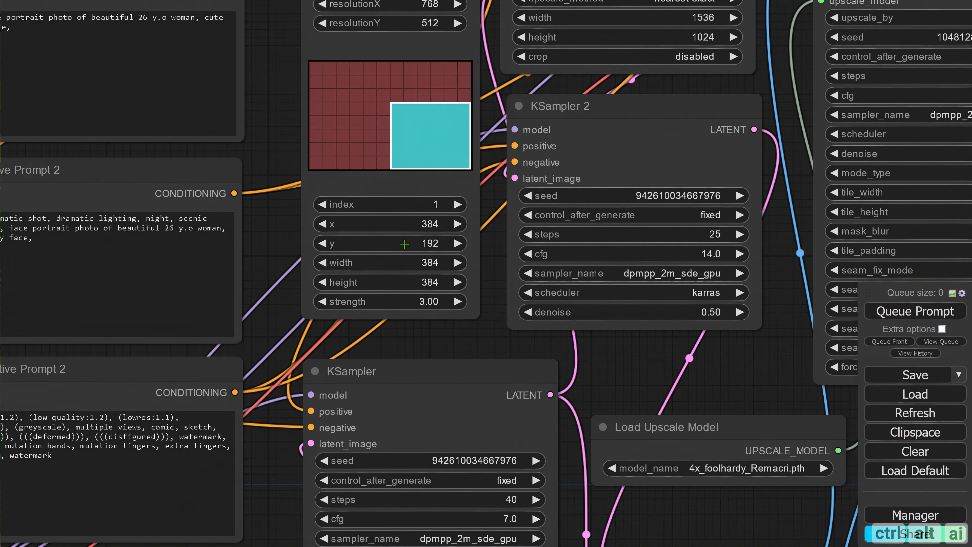
scroll(405, 245, "down", 2)
scroll(404, 244, "up", 1)
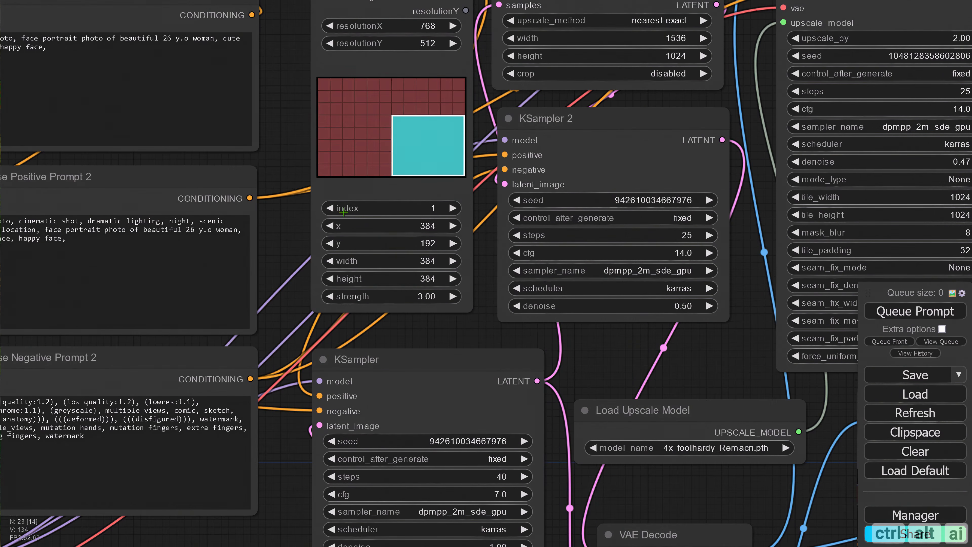
left_click(332, 226)
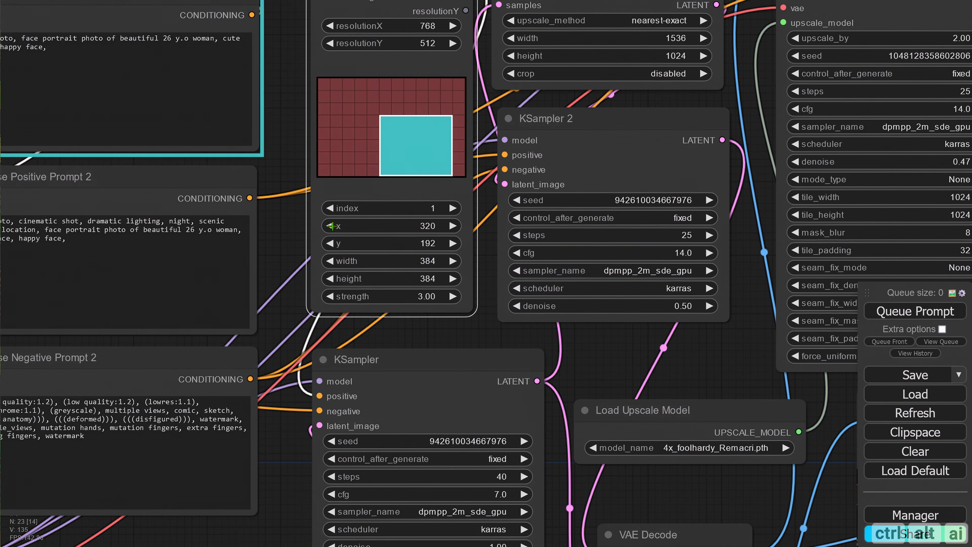
left_click(333, 226)
left_click(333, 225)
left_click(333, 226)
left_click(332, 225)
left_click(334, 225)
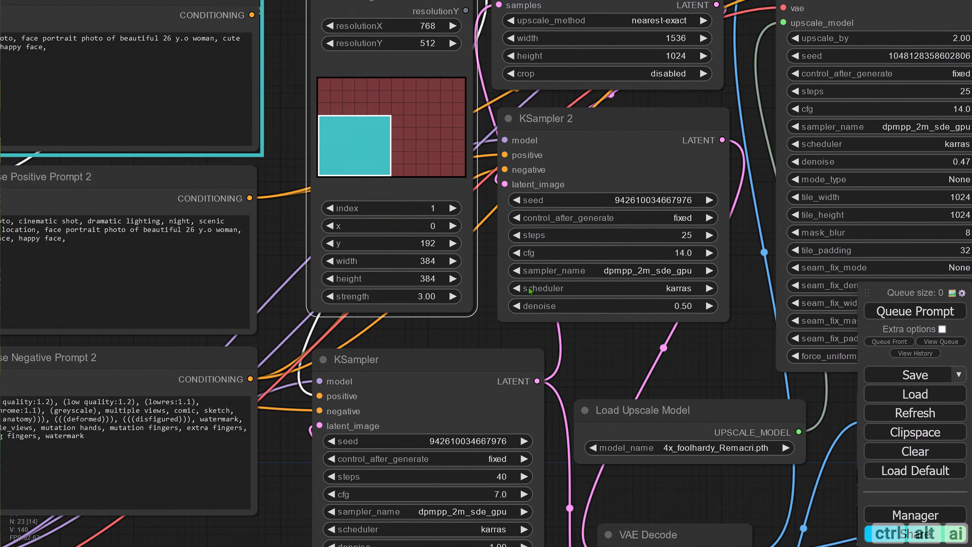
Widen the two lower Save Image nodes to enlarge their images and arrange them side by side.
scroll(623, 339, "down", 3)
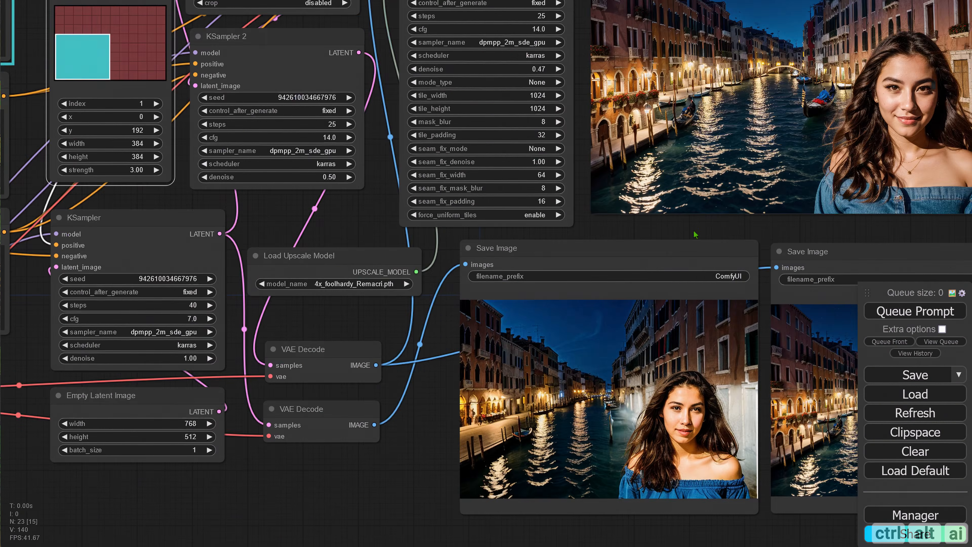
scroll(696, 235, "down", 1)
left_click_drag(695, 234, 478, 286)
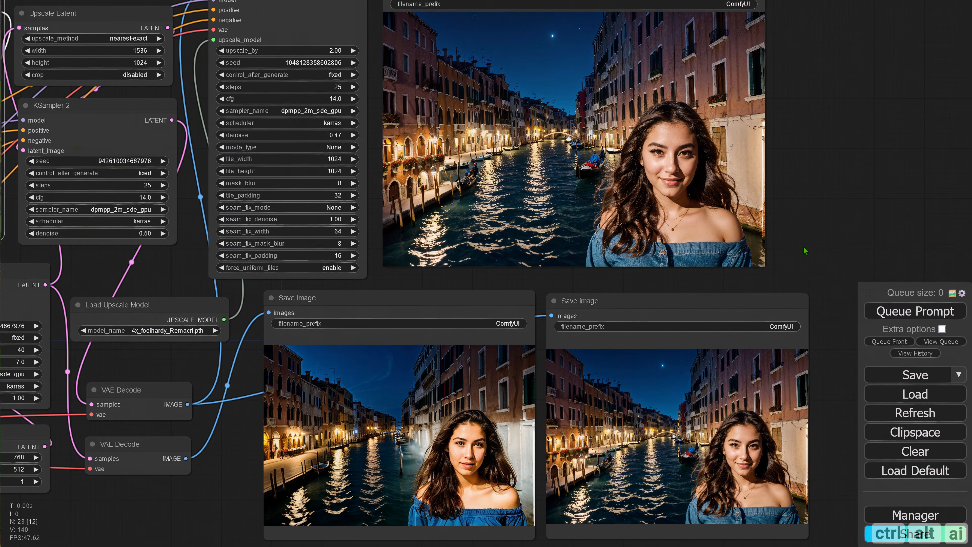
left_click_drag(804, 250, 809, 204)
left_click_drag(538, 493, 576, 494)
left_click_drag(597, 520, 463, 503)
left_click_drag(497, 236, 536, 234)
left_click_drag(715, 474, 764, 475)
left_click_drag(779, 155, 827, 180)
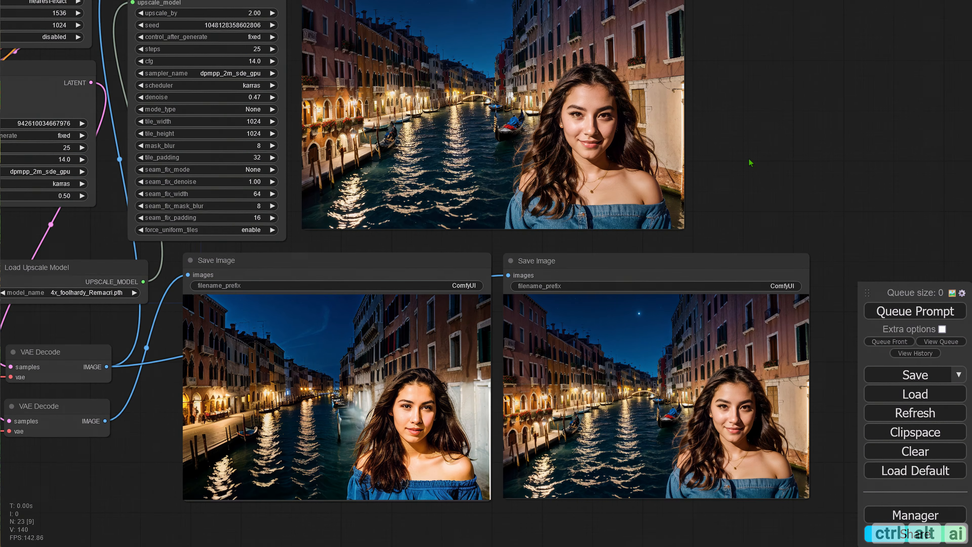
Run the workflow with the left-hand portrait area, then view the final upscaled image at full size and close it.
key("ctrl+Return")
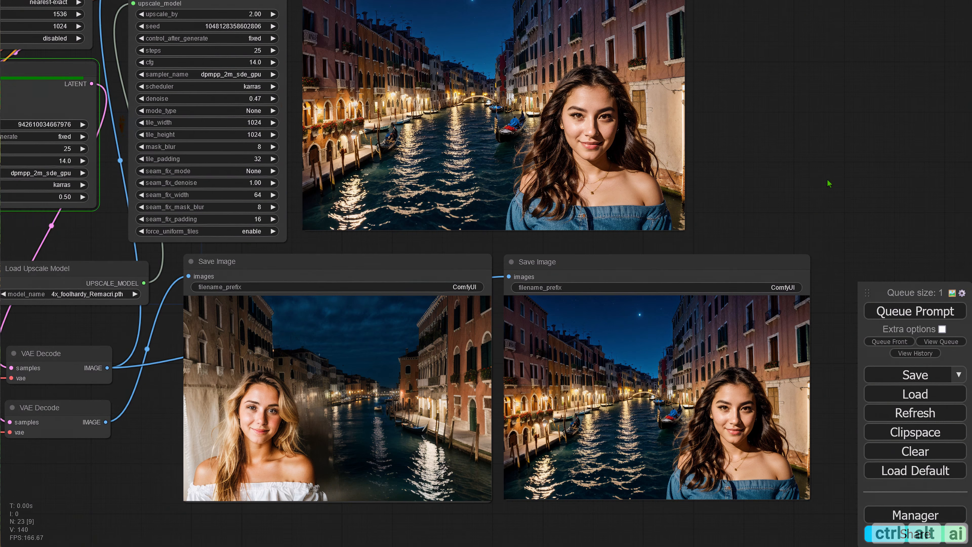
left_click_drag(799, 152, 822, 260)
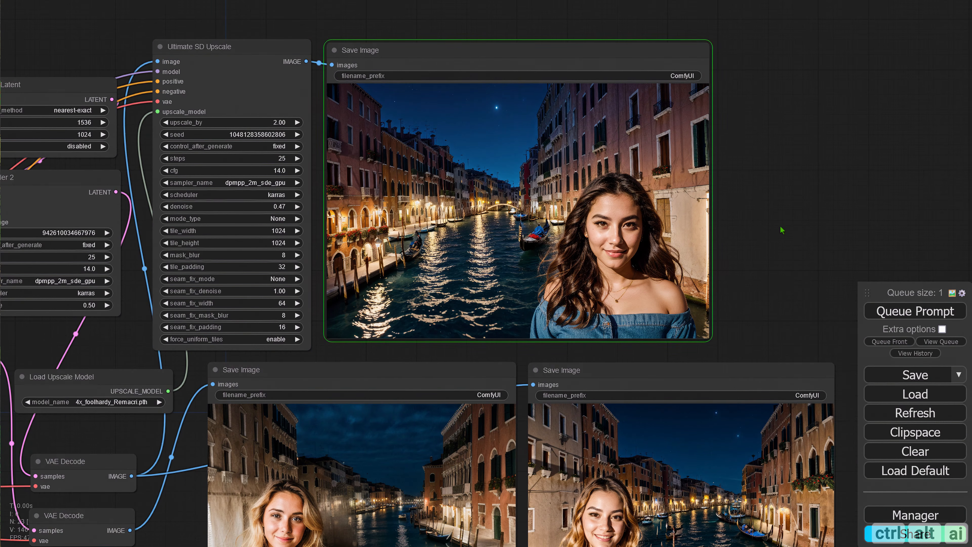
right_click(544, 199)
left_click(545, 202)
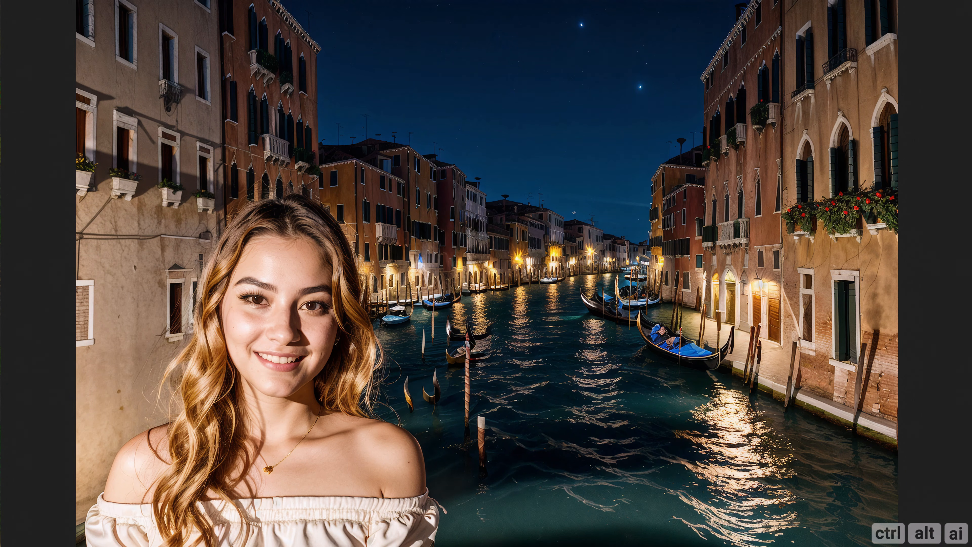
key("ctrl+w")
Set the x position of MultiAreaConditioning area 1 to 192 to centre the portrait area horizontally.
left_click(759, 198)
left_click_drag(759, 199, 958, 168)
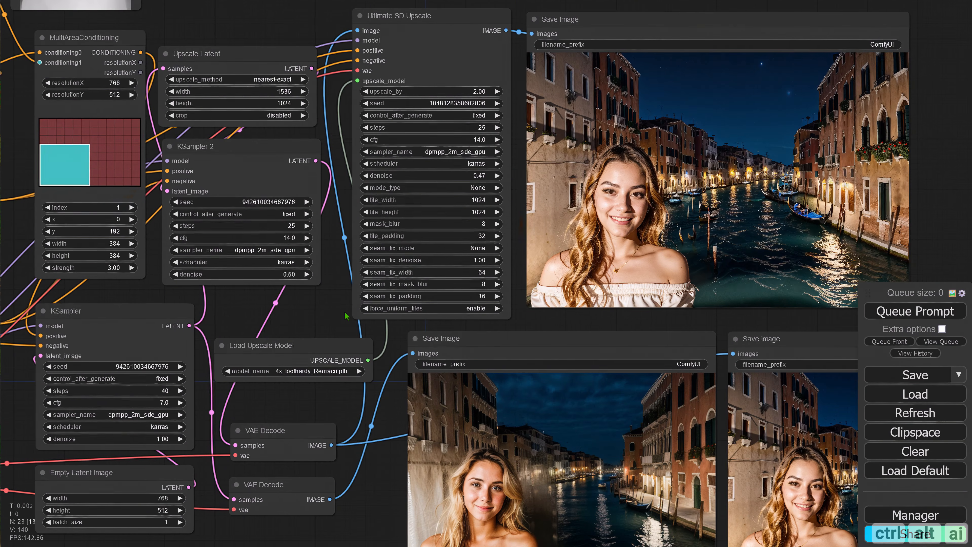
left_click_drag(346, 316, 580, 333)
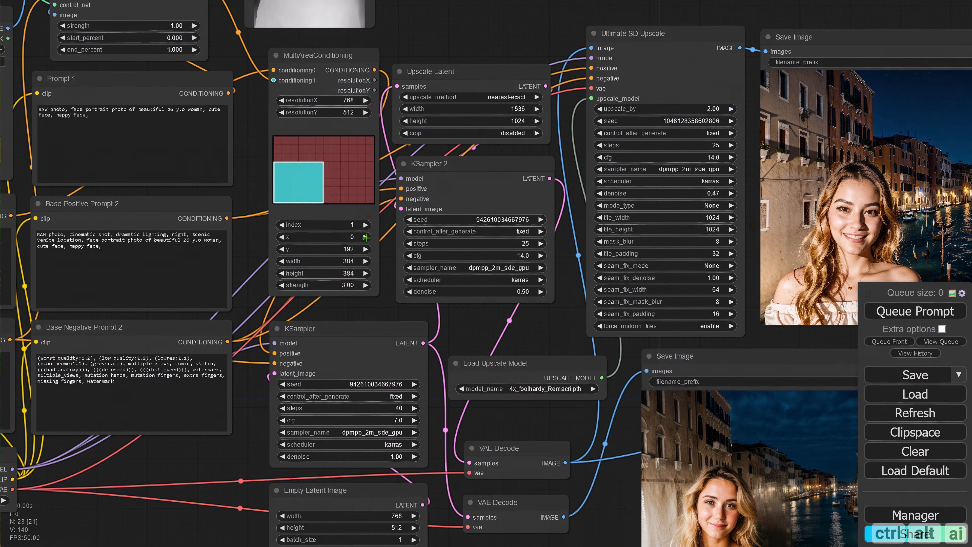
left_click(366, 237)
left_click(366, 238)
left_click(366, 238)
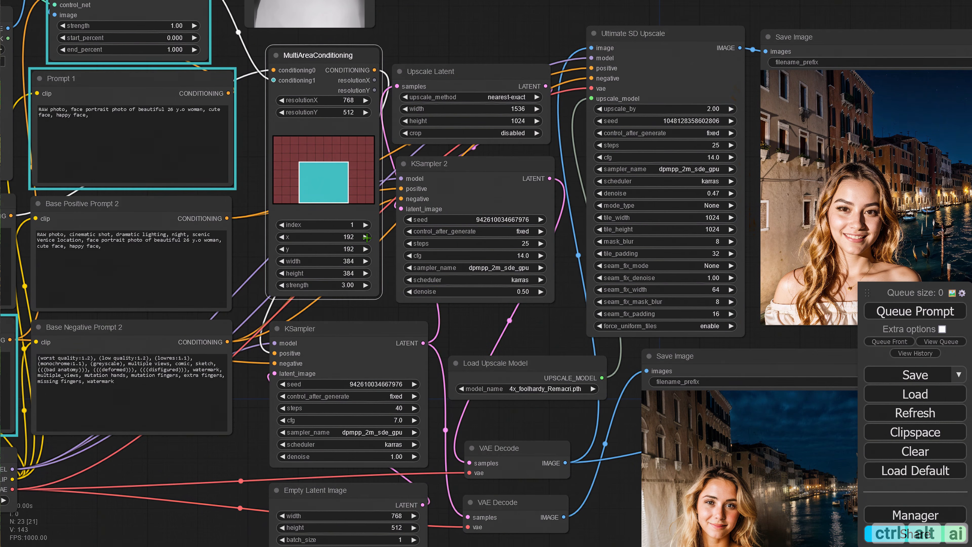
left_click(532, 337)
Run the workflow with the centred portrait area and compare both sampler images with the final upscale.
left_click_drag(541, 337, 111, 286)
left_click_drag(802, 257, 796, 246)
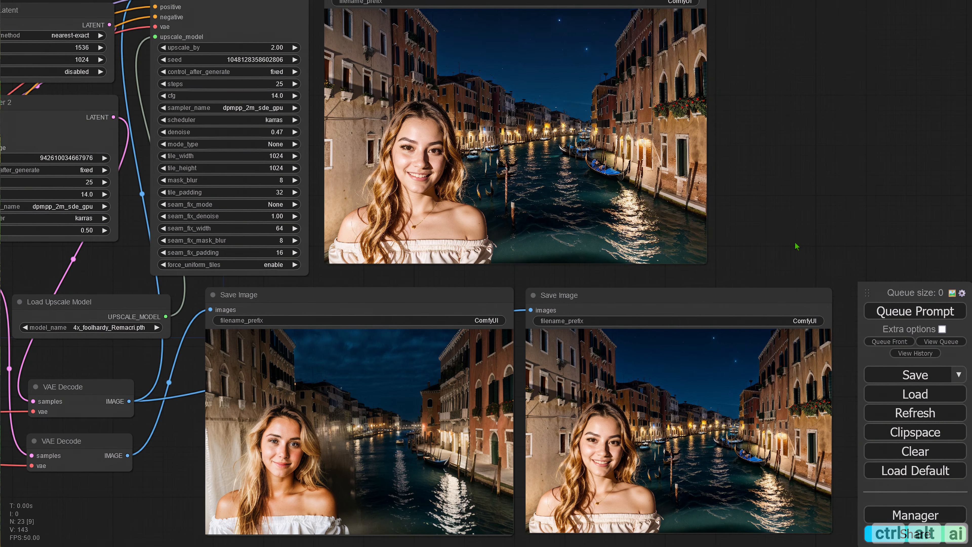
key("ctrl+Return")
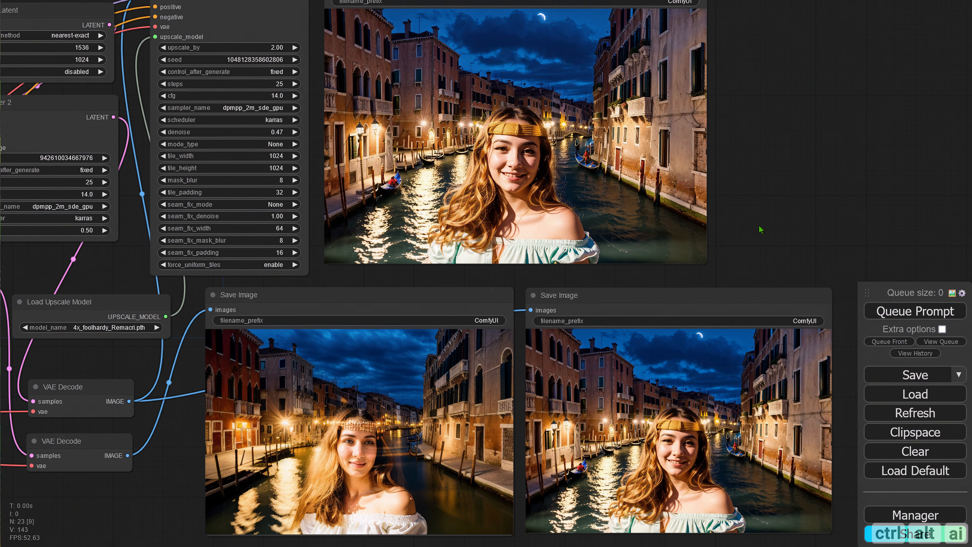
Give the first KSampler a new seed by queueing once with control_after_generate on randomize, then return it to fixed.
left_click_drag(777, 225, 919, 176)
left_click_drag(224, 445, 446, 467)
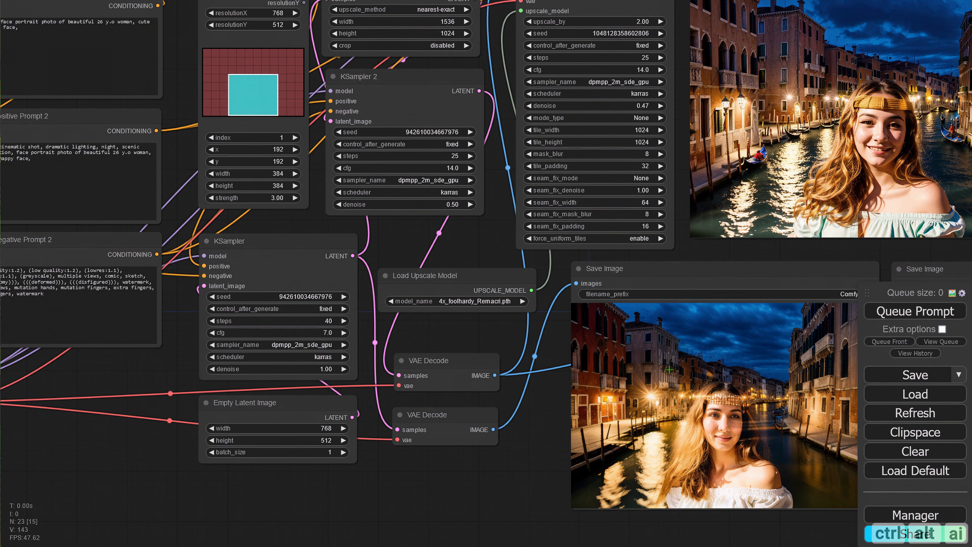
left_click(344, 309)
left_click(344, 309)
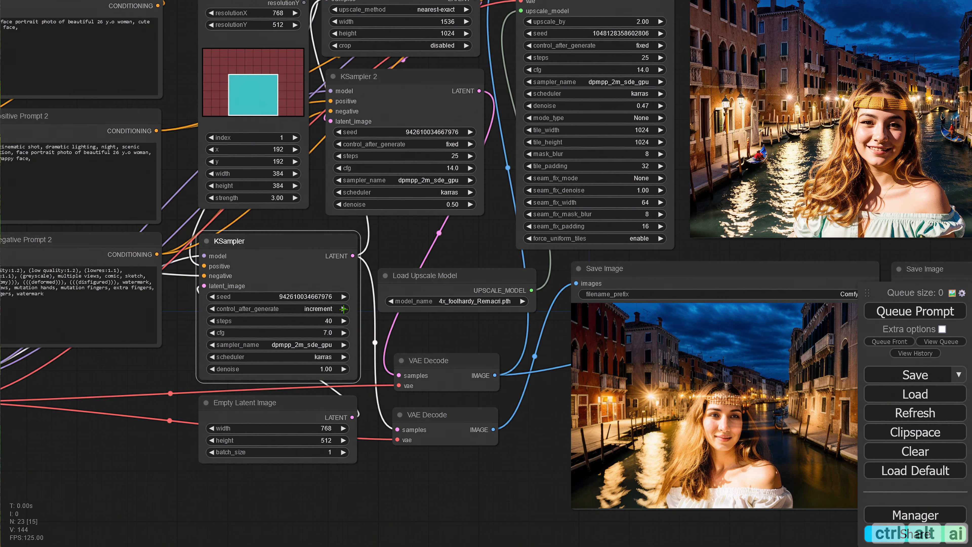
left_click(344, 309)
left_click(867, 316)
left_click(213, 309)
left_click(213, 310)
left_click(212, 309)
Run the workflow with the new seed and open the final upscaled image at full size.
left_click_drag(500, 484, 228, 475)
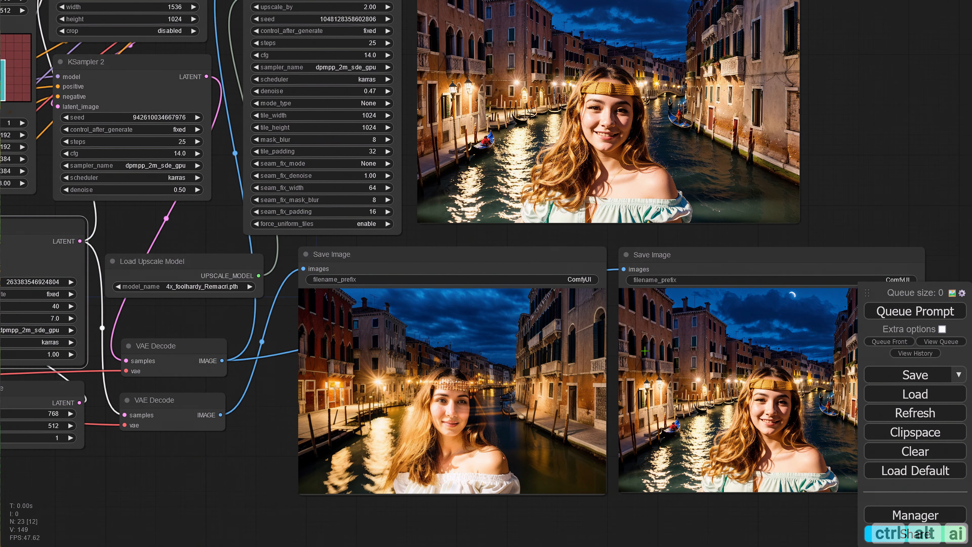
left_click_drag(820, 233, 758, 242)
left_click(931, 315)
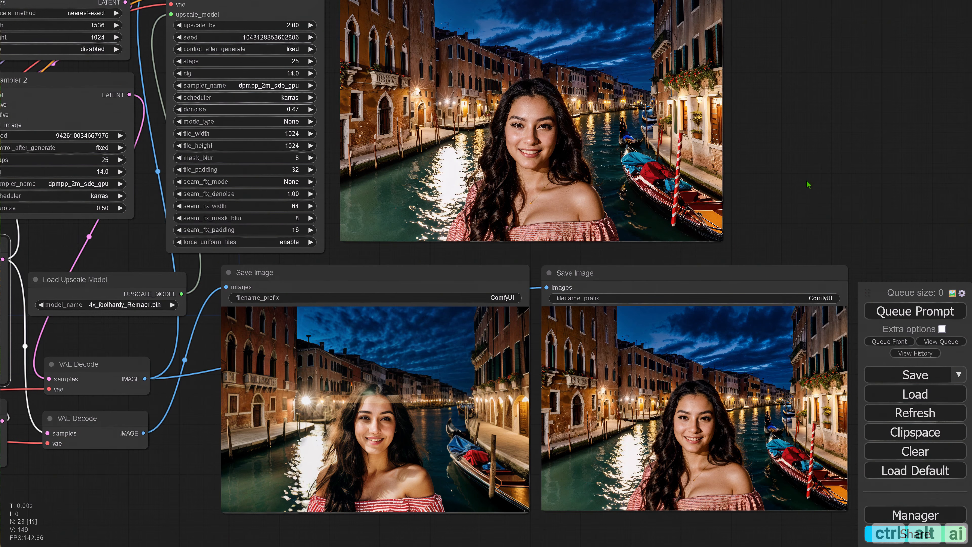
left_click_drag(807, 180, 779, 251)
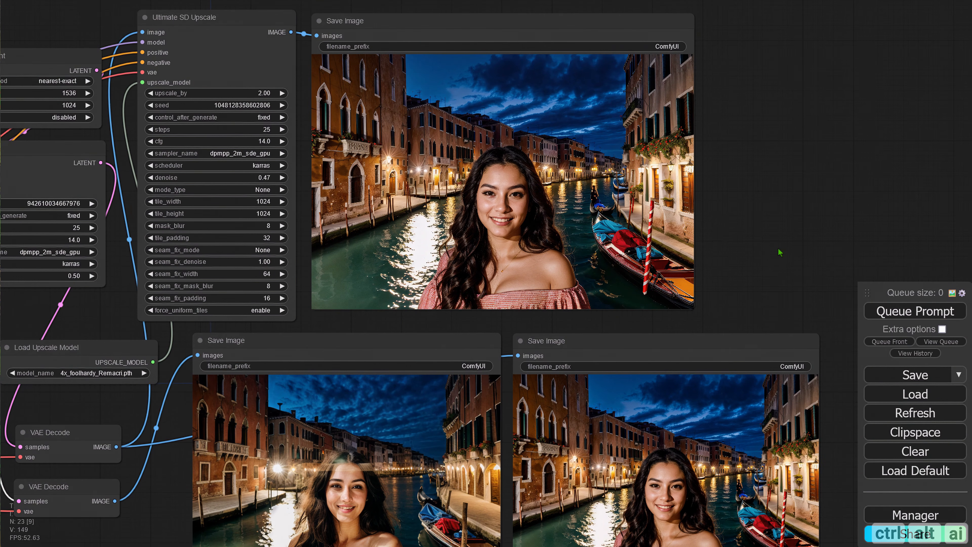
right_click(591, 186)
left_click(572, 174)
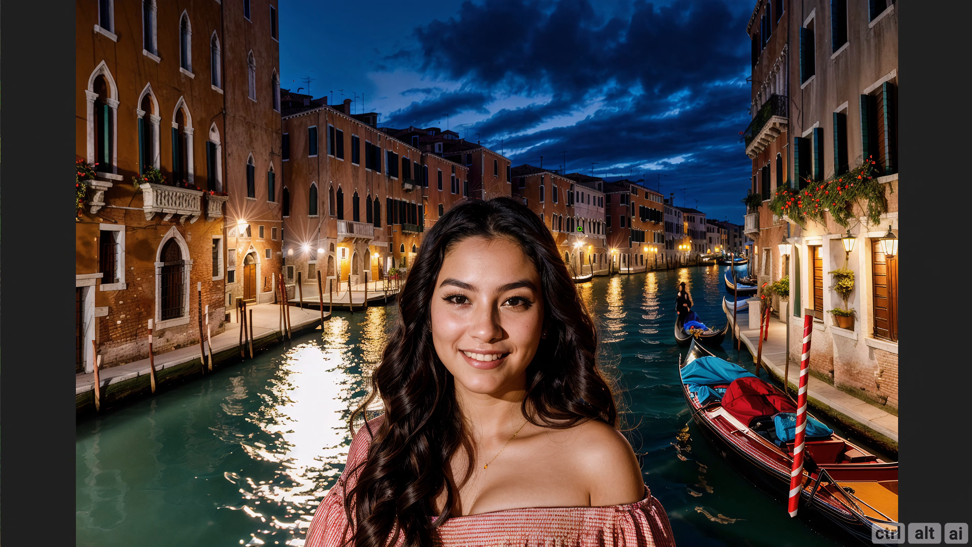